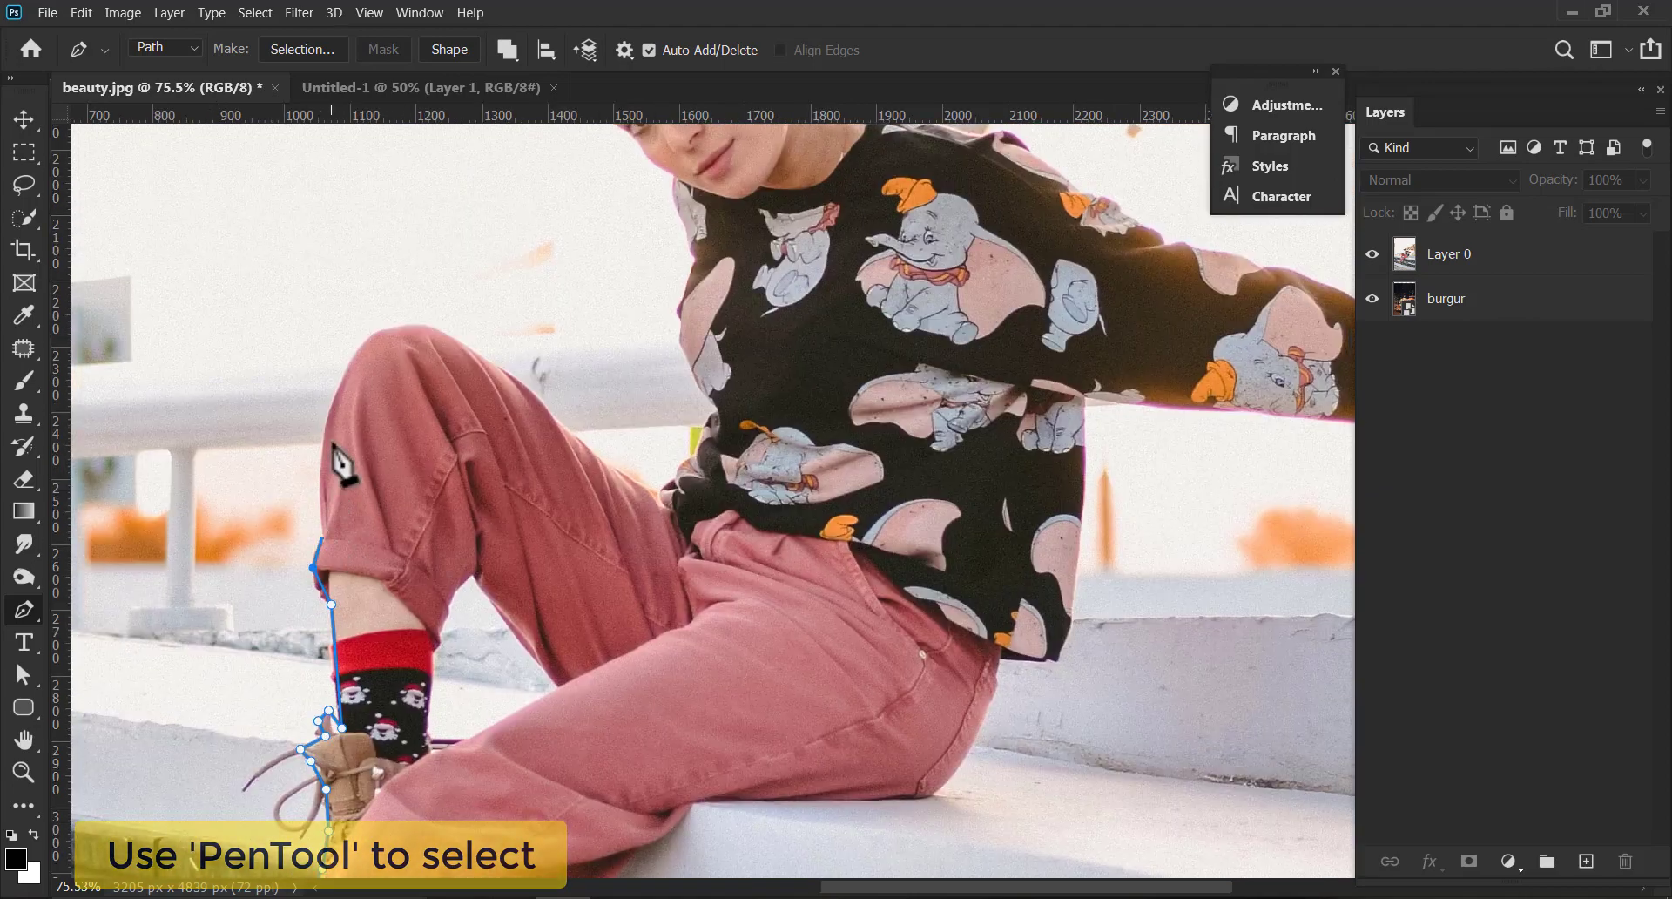
Continue the Pen path over the raised knee and along the thigh to the front of the sweatshirt.
left_click_drag(452, 338, 487, 352)
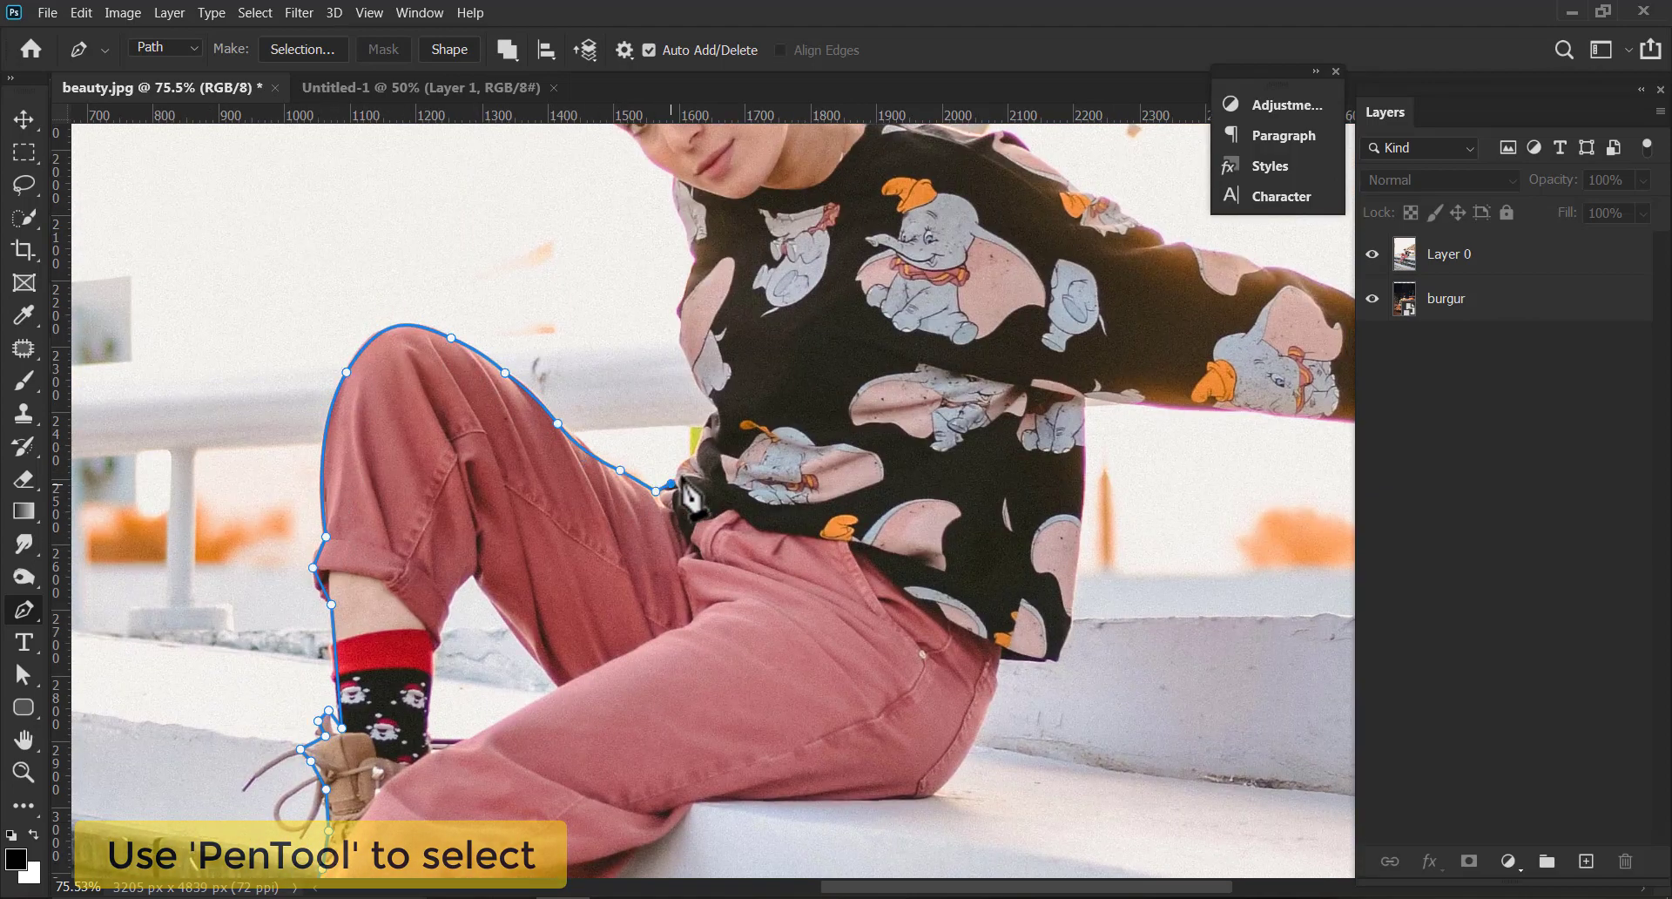
scroll(562, 448, "up", 8)
scroll(562, 449, "right", 5)
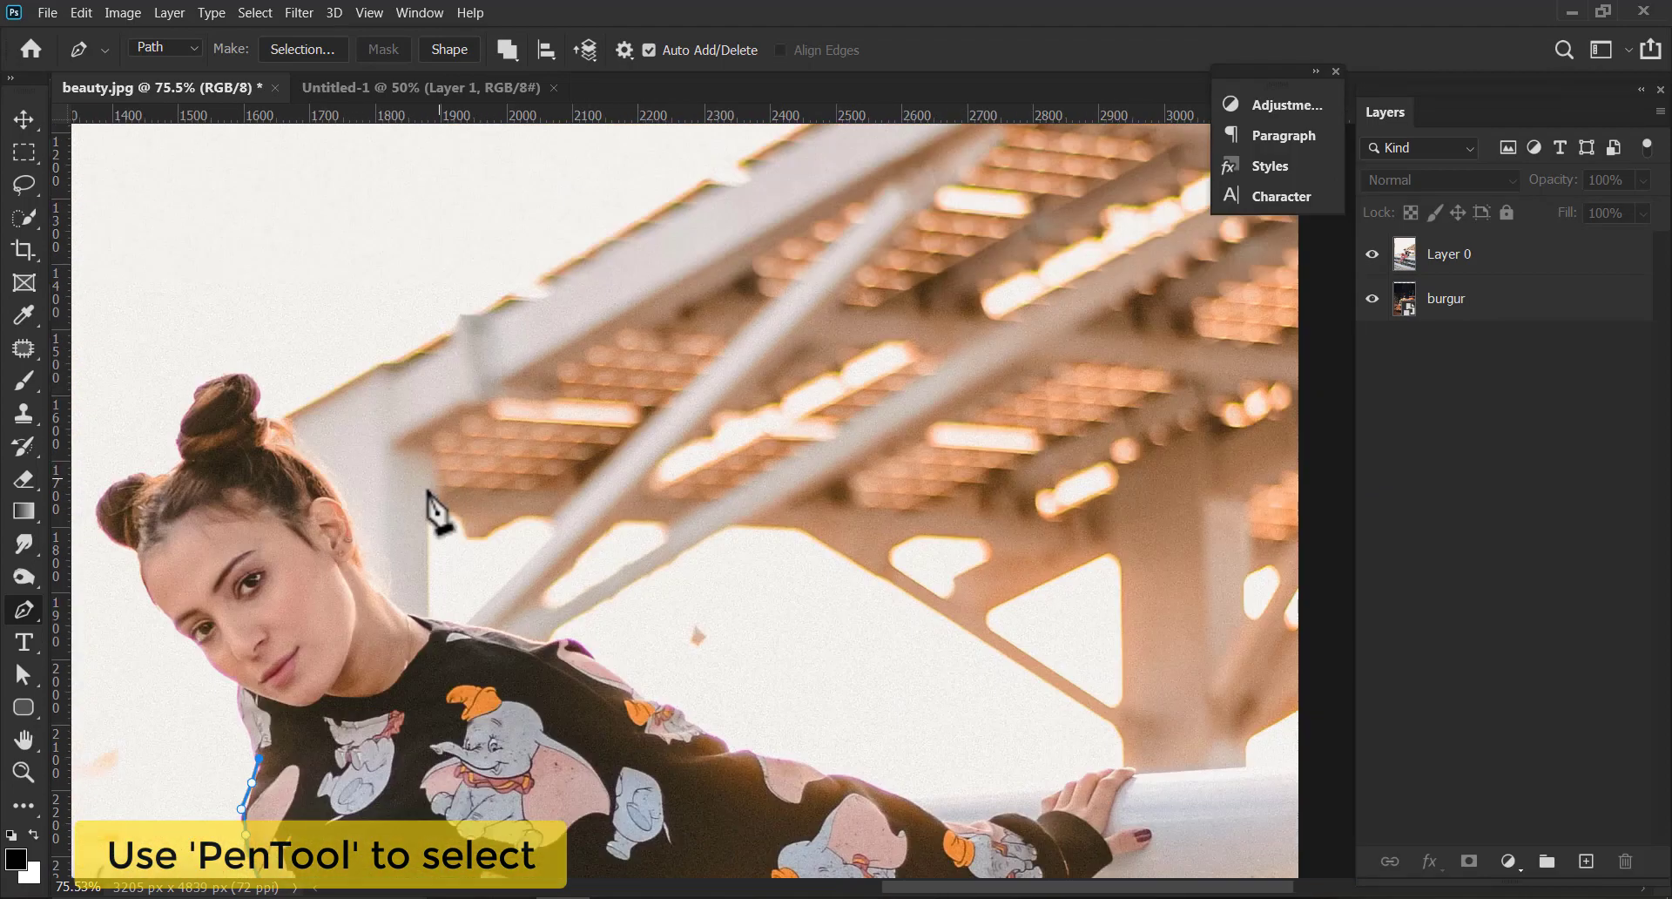
Extend the Pen path up the woman's chin and face and around her hair buns.
left_click_drag(240, 670, 393, 506)
left_click_drag(393, 521, 350, 471)
left_click(319, 451)
left_click(287, 378)
left_click_drag(275, 375, 350, 440)
left_click(293, 508, "alt")
Trace the Pen path past the hair and neck, over the shoulder and along the upper edge of the sleeve.
left_click_drag(350, 431, 269, 429)
left_click(292, 479)
left_click(371, 482)
left_click(362, 546)
left_click_drag(343, 481, 290, 472)
left_click(449, 533)
left_click_drag(476, 540, 319, 461)
left_click(410, 512)
left_click_drag(415, 523, 241, 397)
left_click(321, 442)
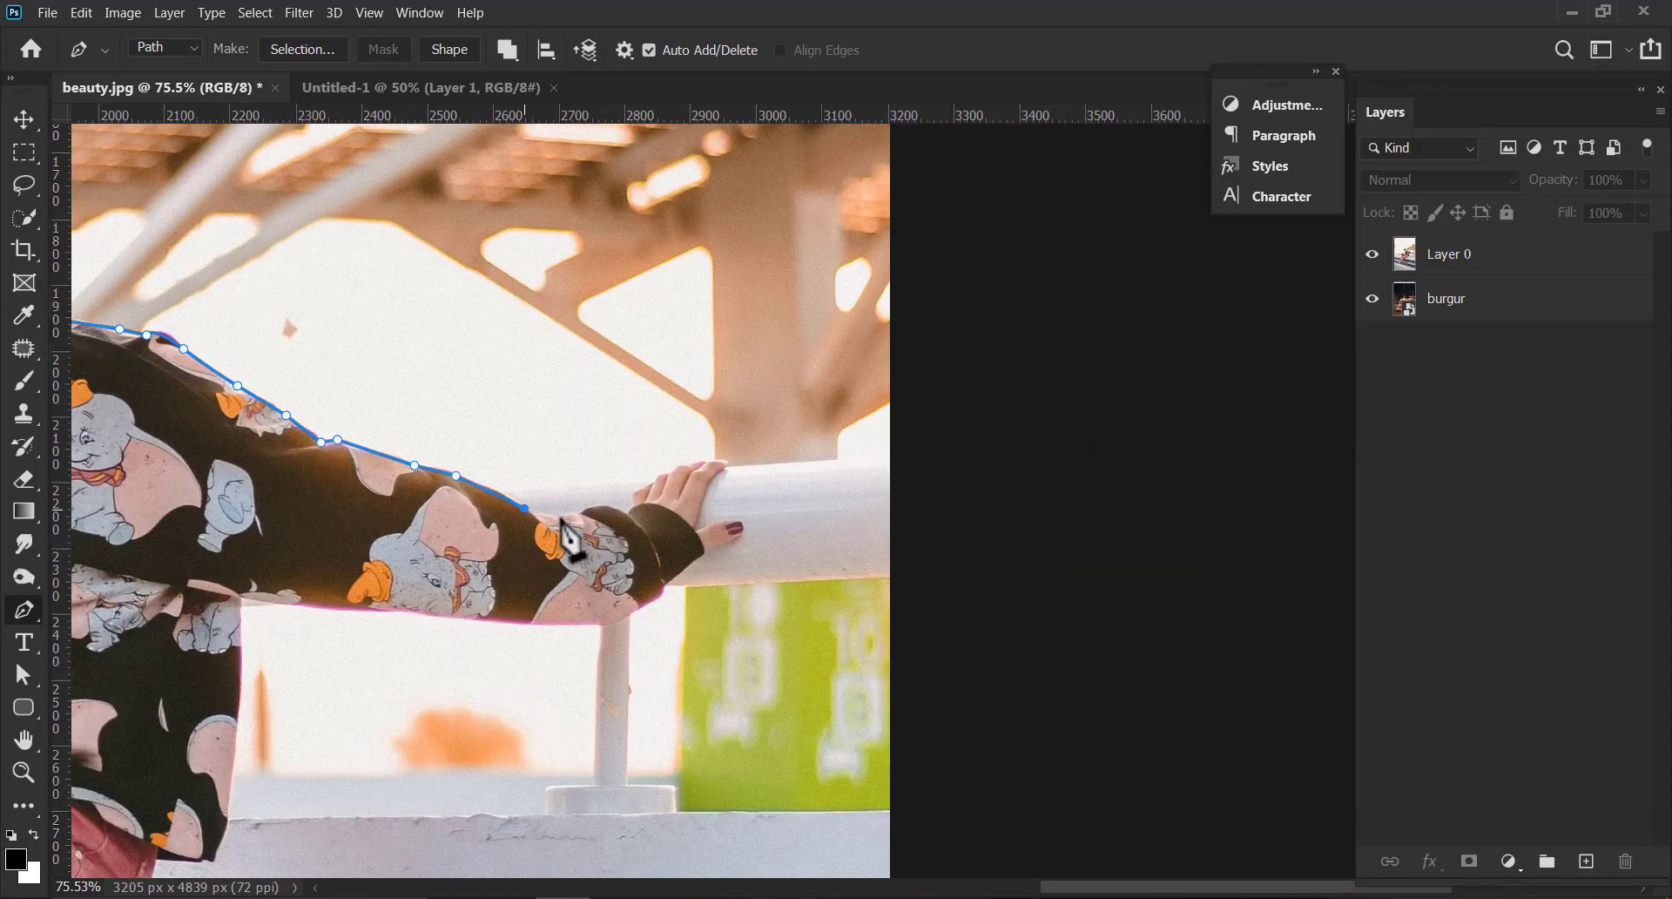
Trace the Pen path along the end of the sleeve and around the fingers of the outstretched hand.
left_click(561, 518)
left_click(585, 512)
left_click(613, 509)
left_click(625, 513)
left_click_drag(664, 468, 528, 485)
left_click(500, 522)
left_click(501, 508)
left_click(518, 501)
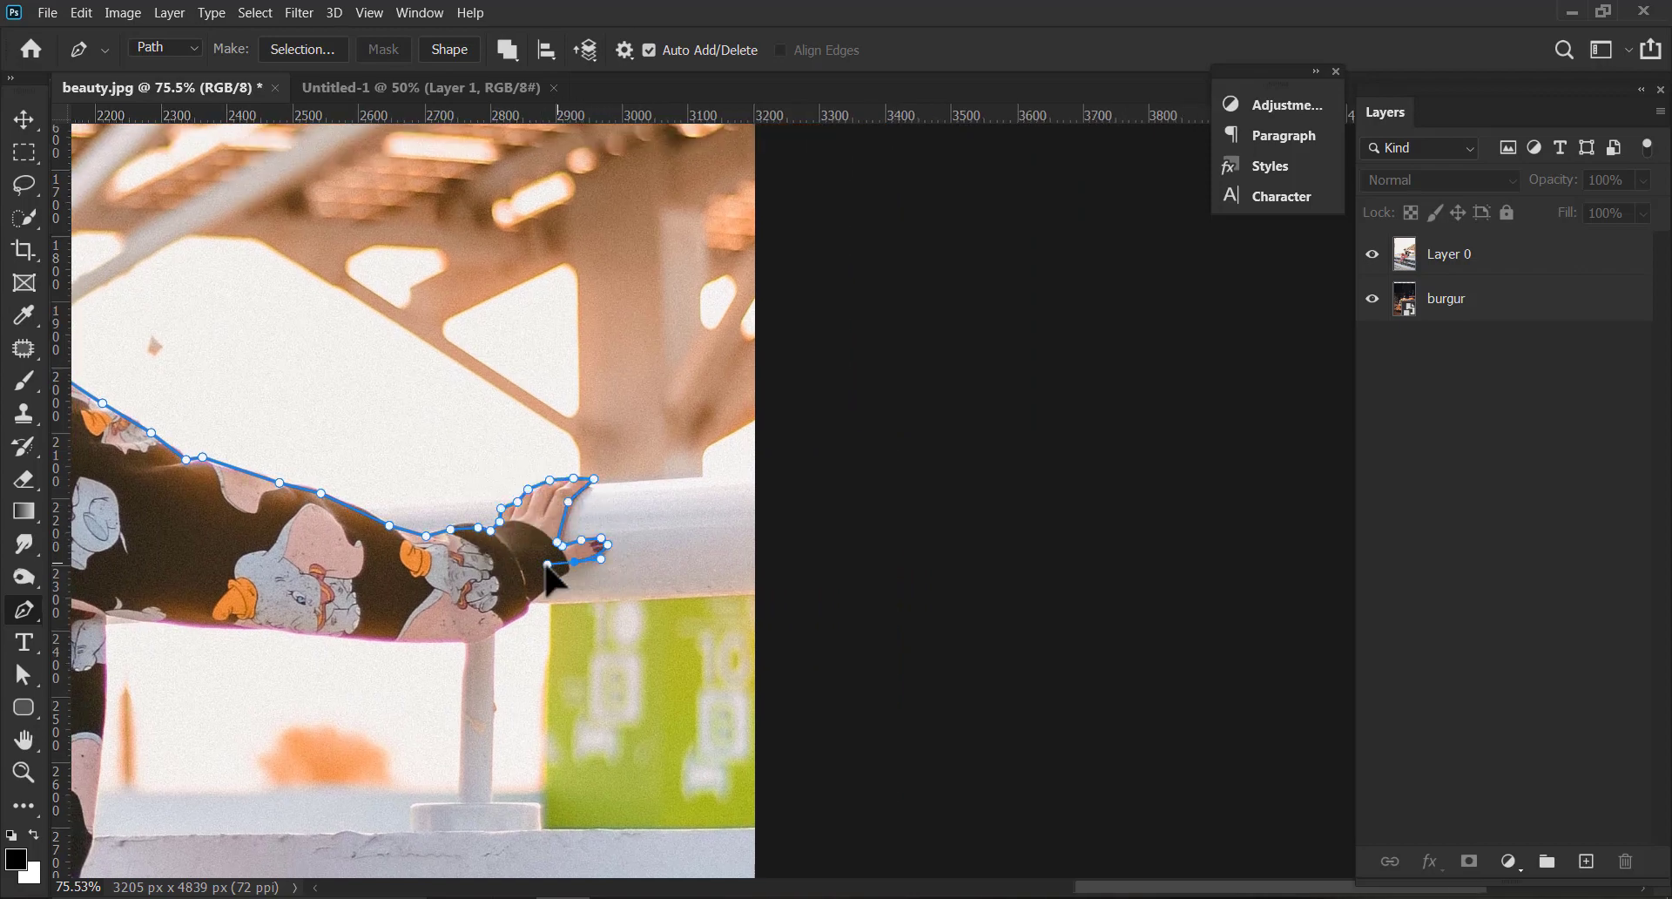
Trace the Pen path below the hand and cuff and back along the sleeve's underside to the sweatshirt's body.
left_click(568, 562)
left_click(565, 572)
left_click(528, 599)
left_click_drag(492, 629, 585, 509)
left_click_drag(576, 517, 526, 532)
left_click(348, 506)
left_click_drag(452, 394, 598, 244)
left_click(341, 342)
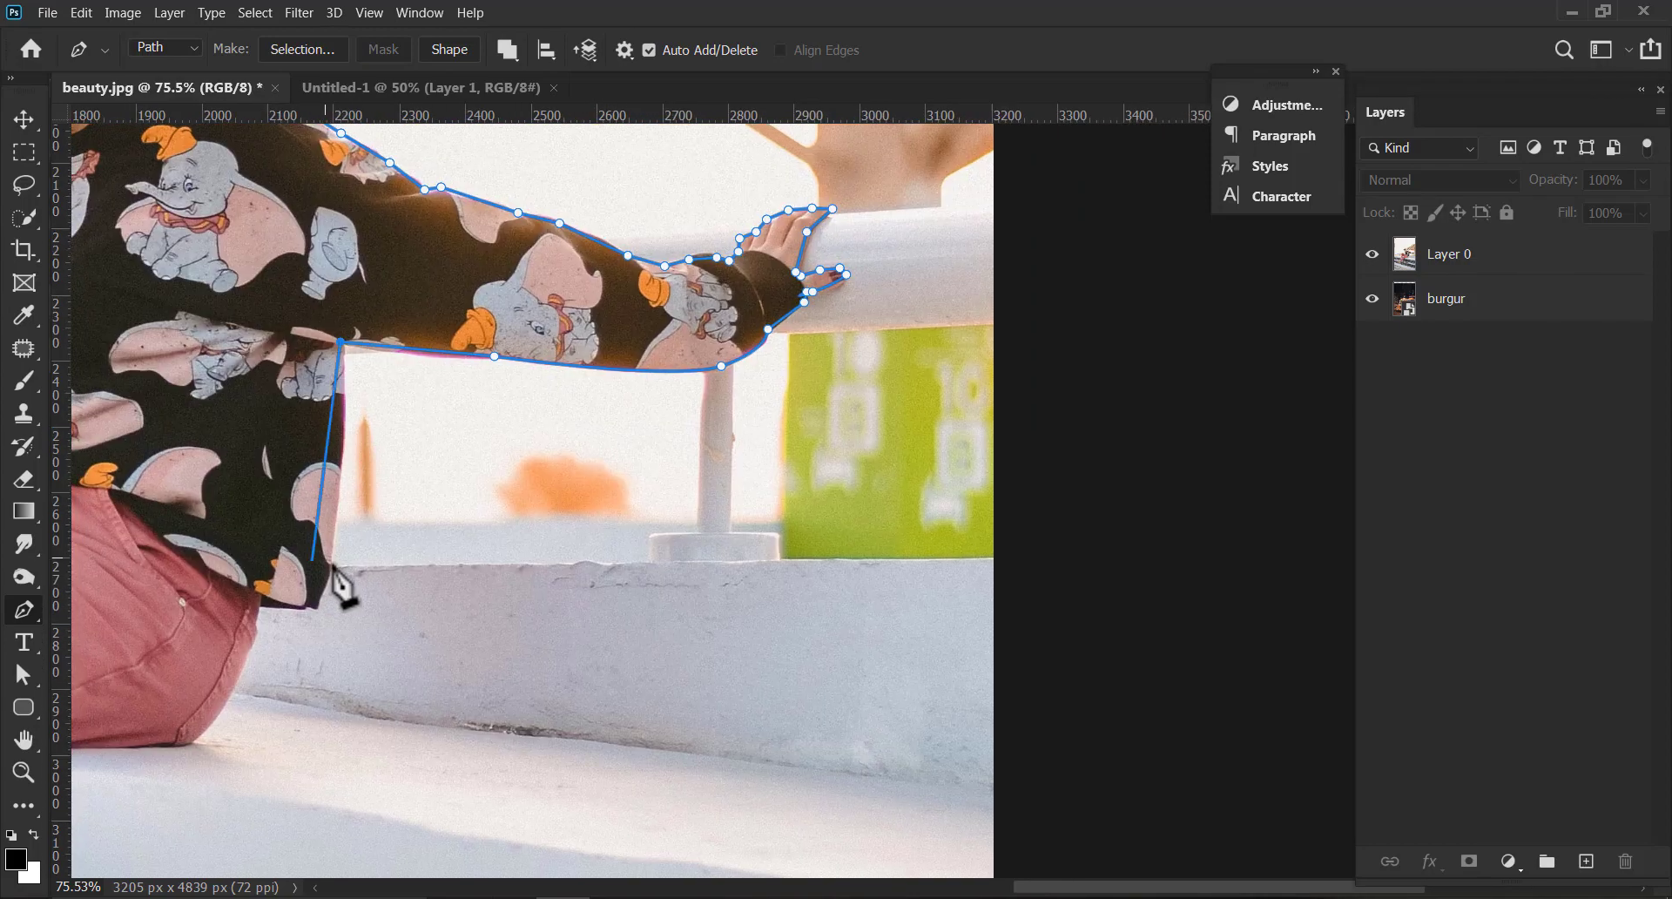
Trace the Pen path down the sweatshirt's back edge, along its hem and around the seat of the trousers.
left_click_drag(326, 574, 306, 659)
left_click(318, 606)
left_click(304, 603)
left_click(258, 604)
left_click_drag(262, 605, 470, 453)
left_click_drag(398, 586, 326, 622)
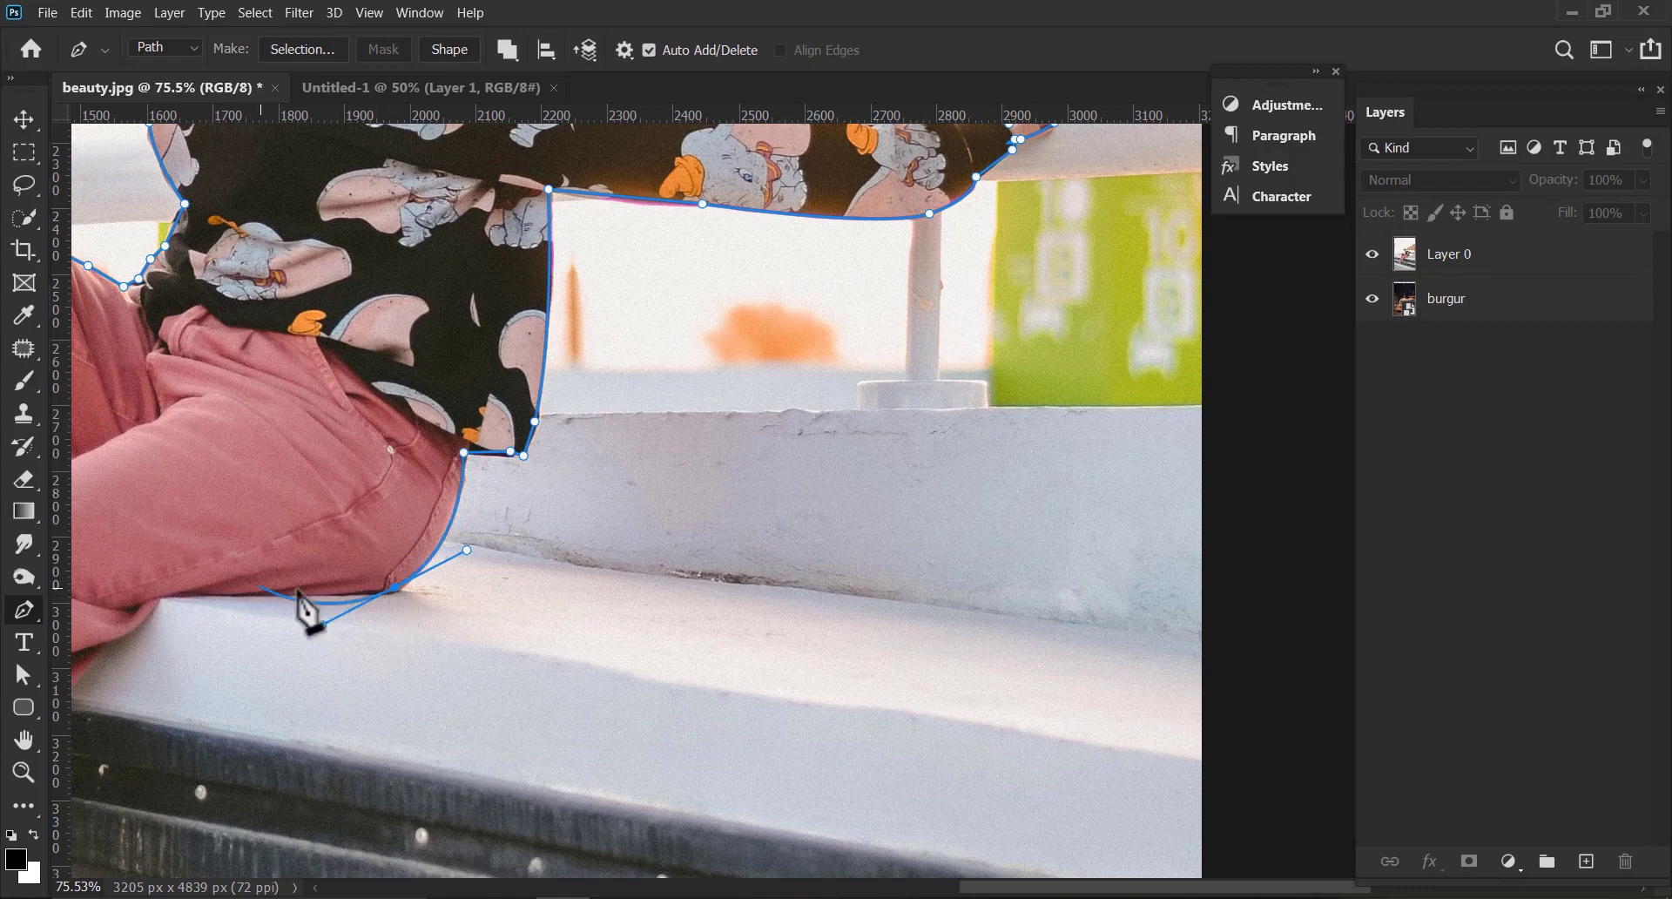
left_click(398, 586, "alt")
Trace the Pen path under the thigh, down the lower leg and around the boot, closing it at its starting anchor.
left_click_drag(1044, 550, 1419, 588)
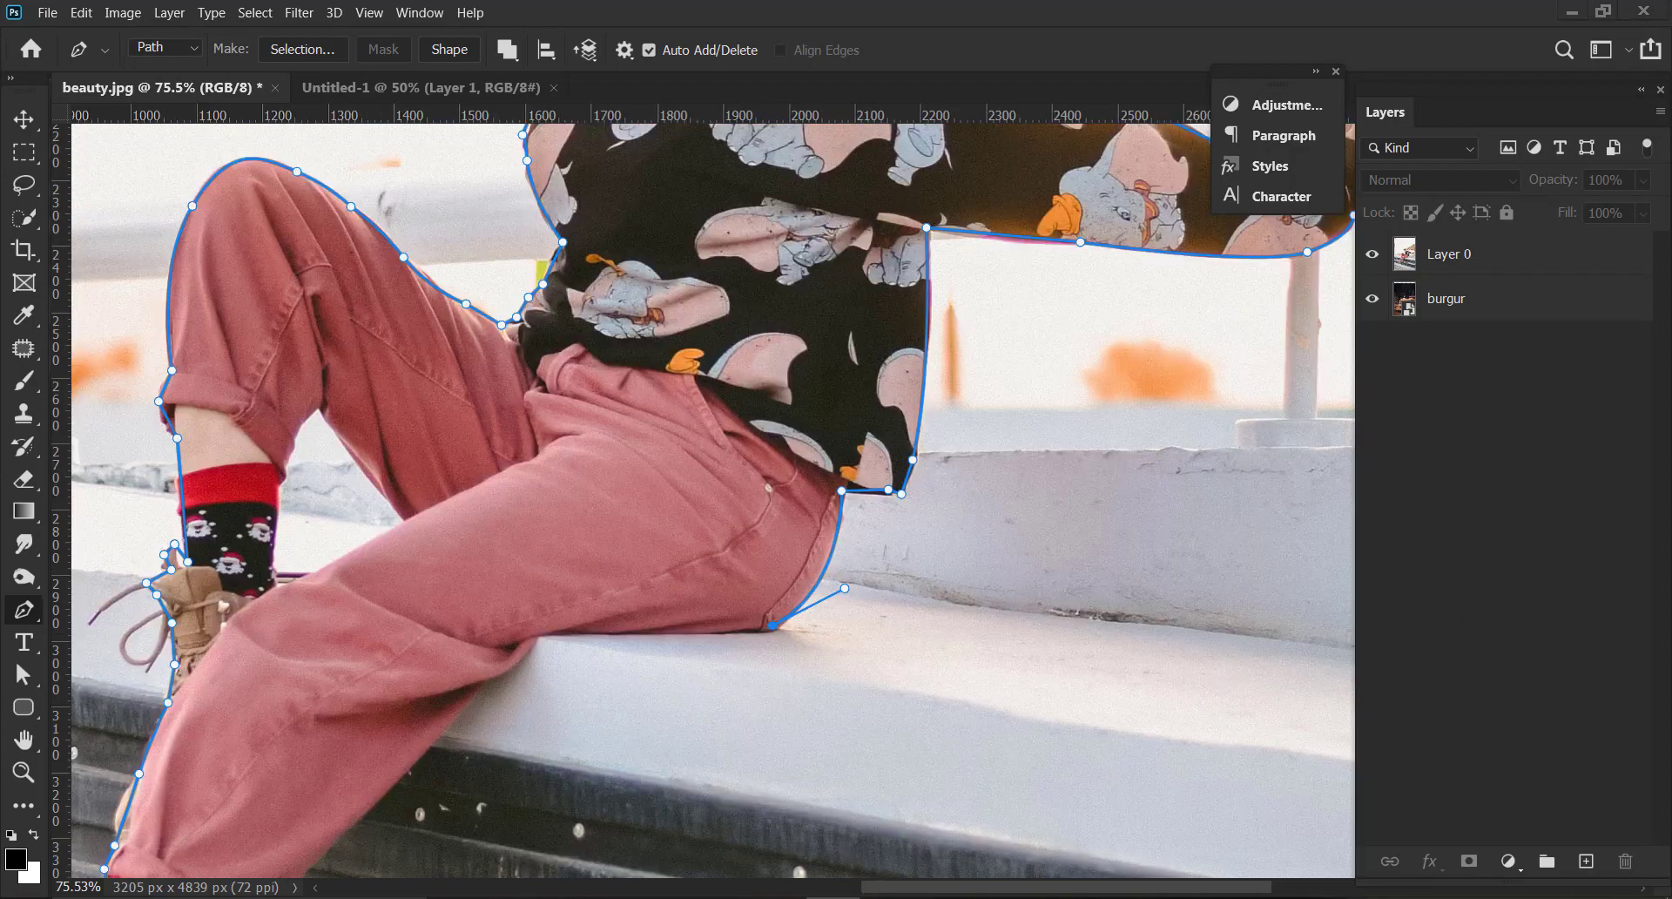
left_click(707, 632)
left_click(544, 631)
left_click(533, 642)
left_click(535, 625)
left_click_drag(483, 691, 594, 494)
left_click(554, 578)
left_click(457, 677)
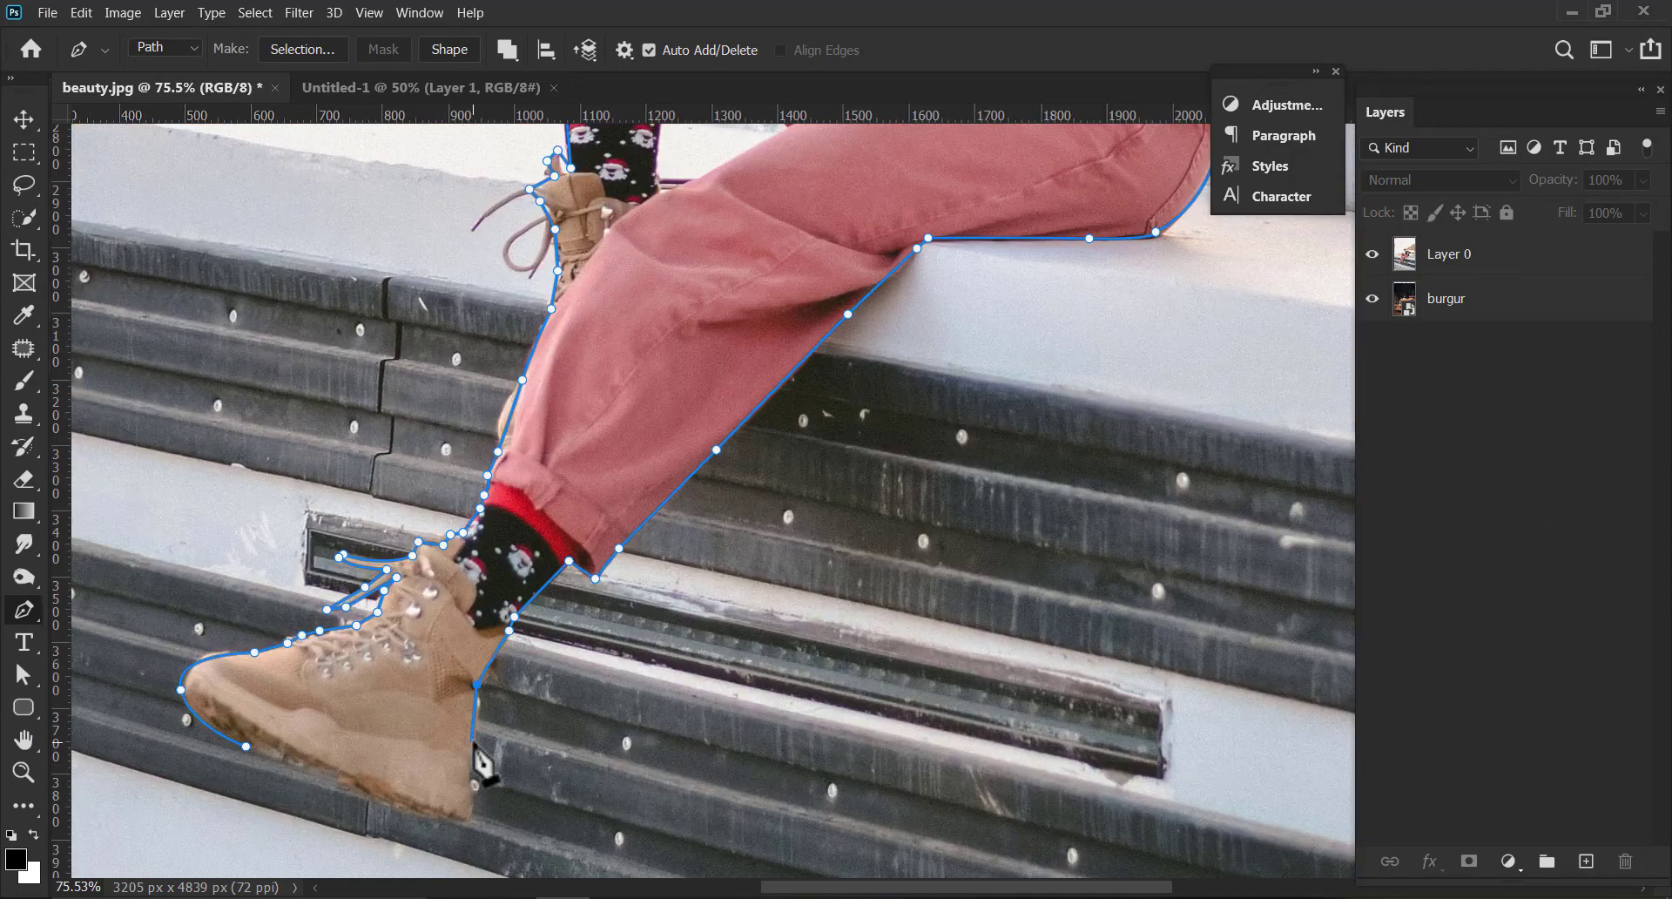
left_click(245, 747)
Convert the closed path into a new anti-aliased selection with 0-pixel feather and mask Layer 0 with it.
left_click_drag(1236, 515, 1088, 836)
key("z")
left_click_drag(1158, 640, 925, 459)
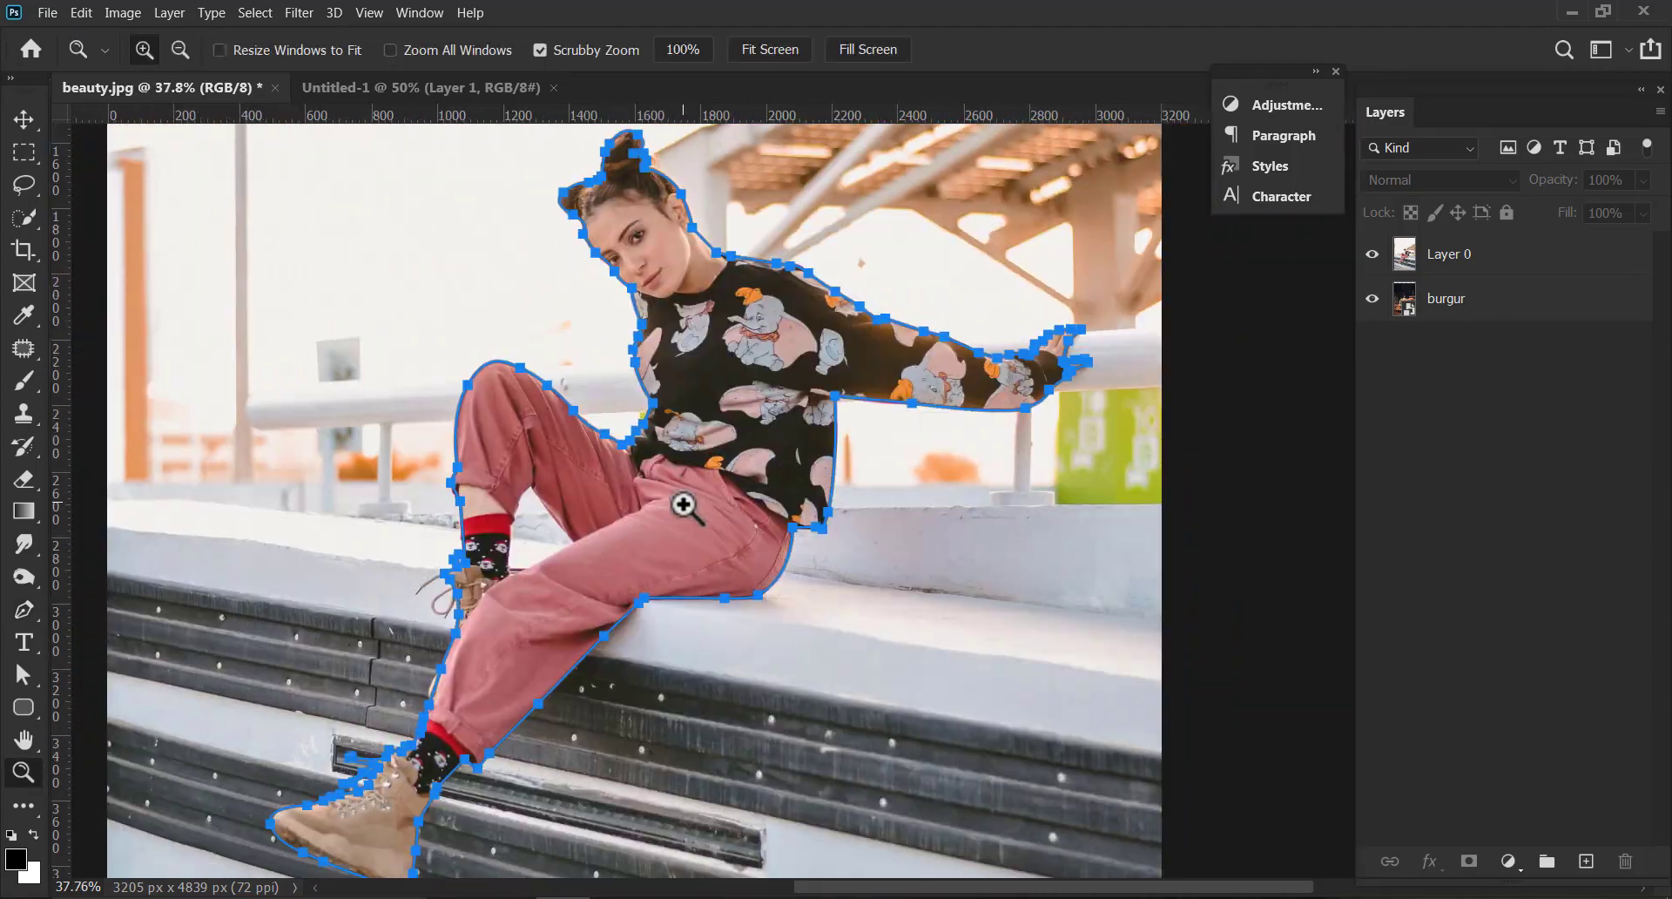
left_click(683, 500)
right_click(631, 528)
key("Escape")
key("p")
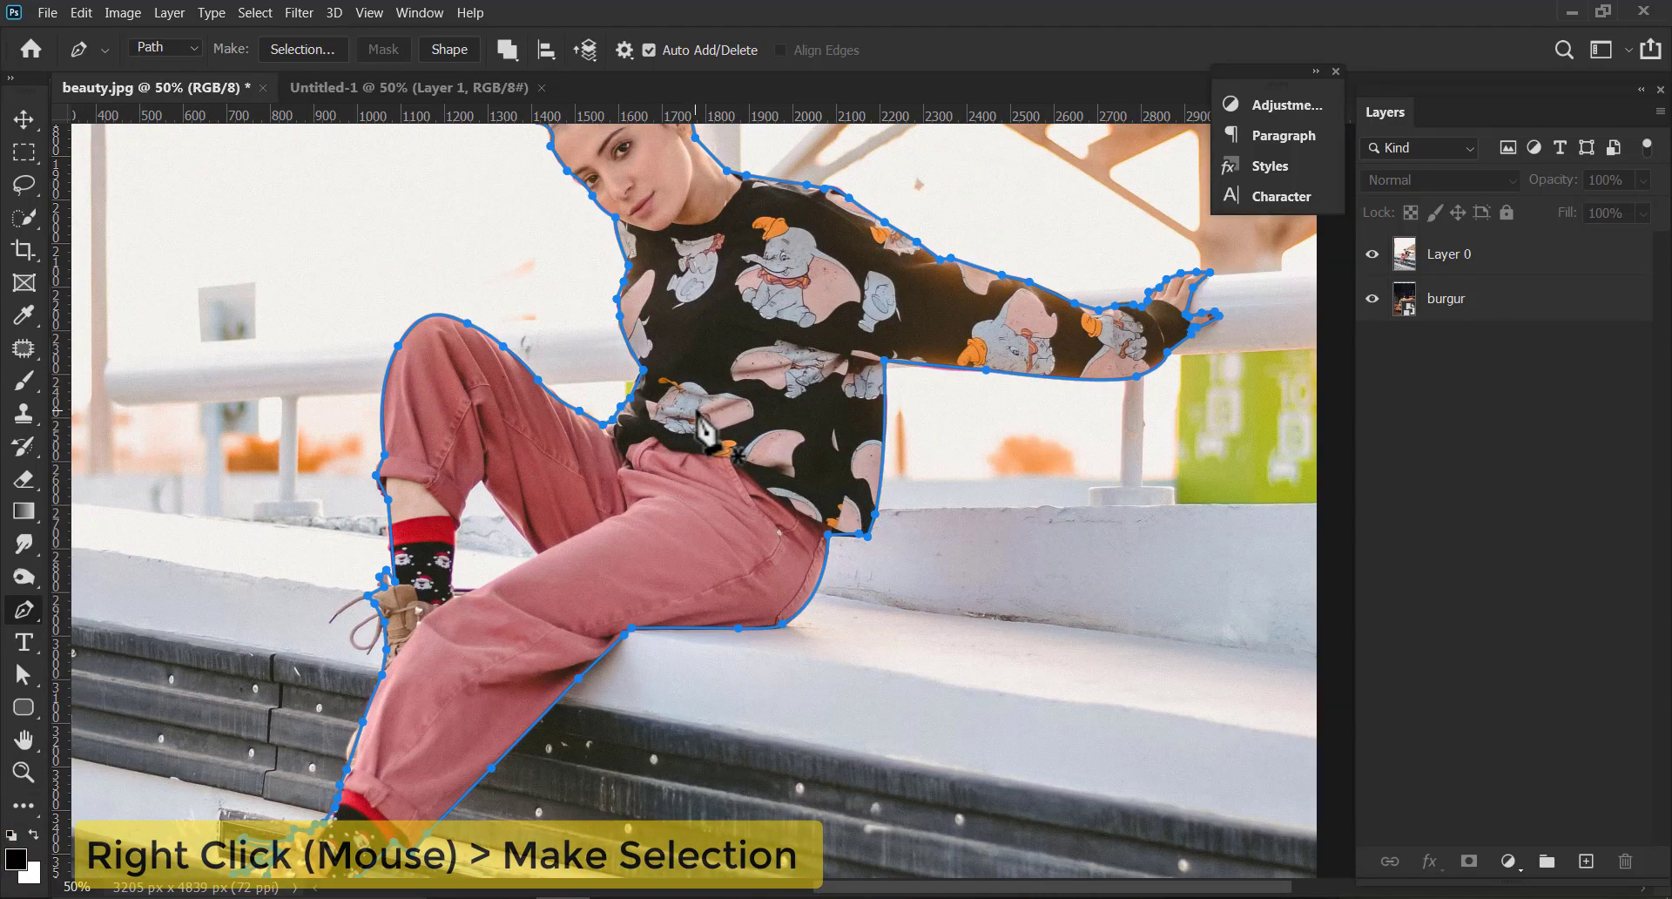
right_click(697, 412)
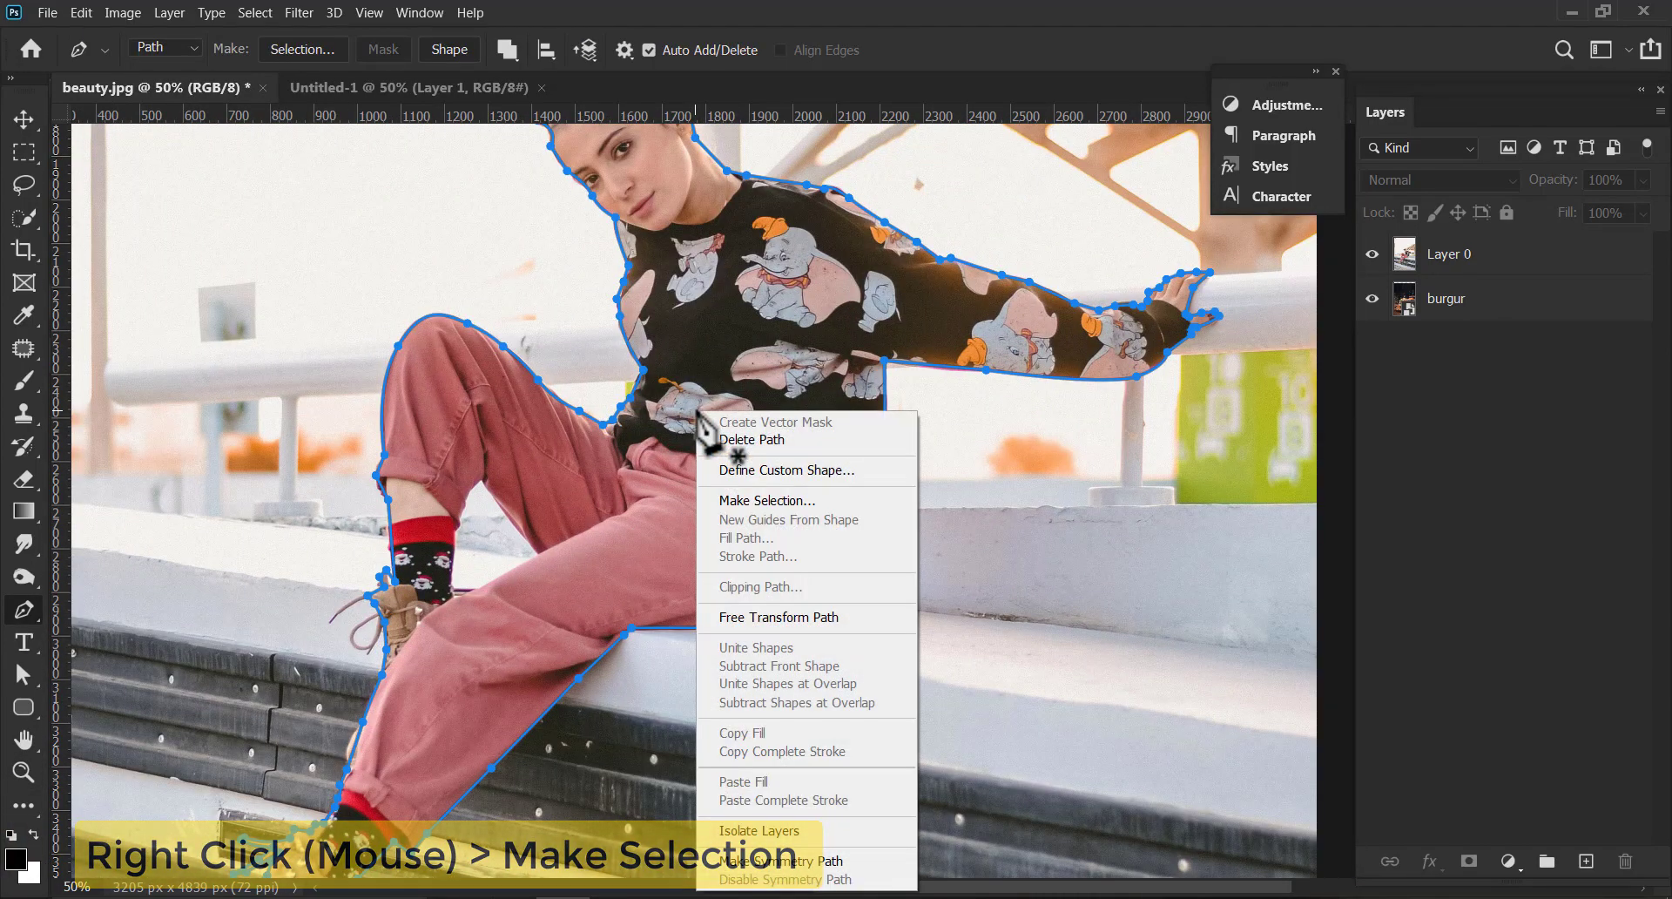
left_click(721, 500)
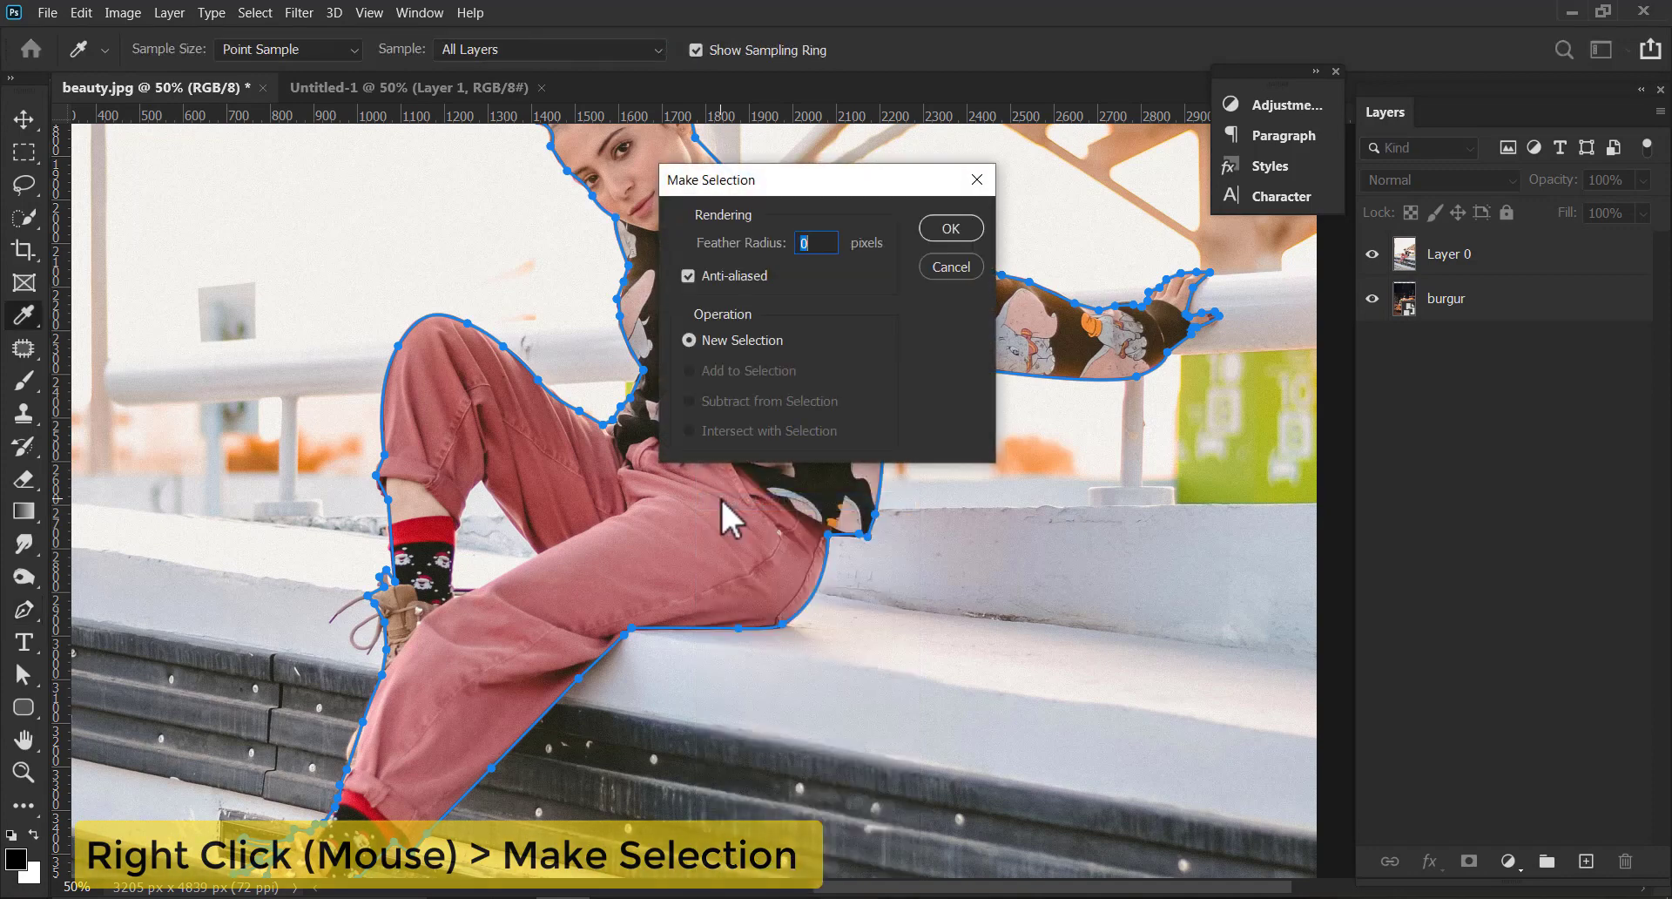
left_click(930, 236)
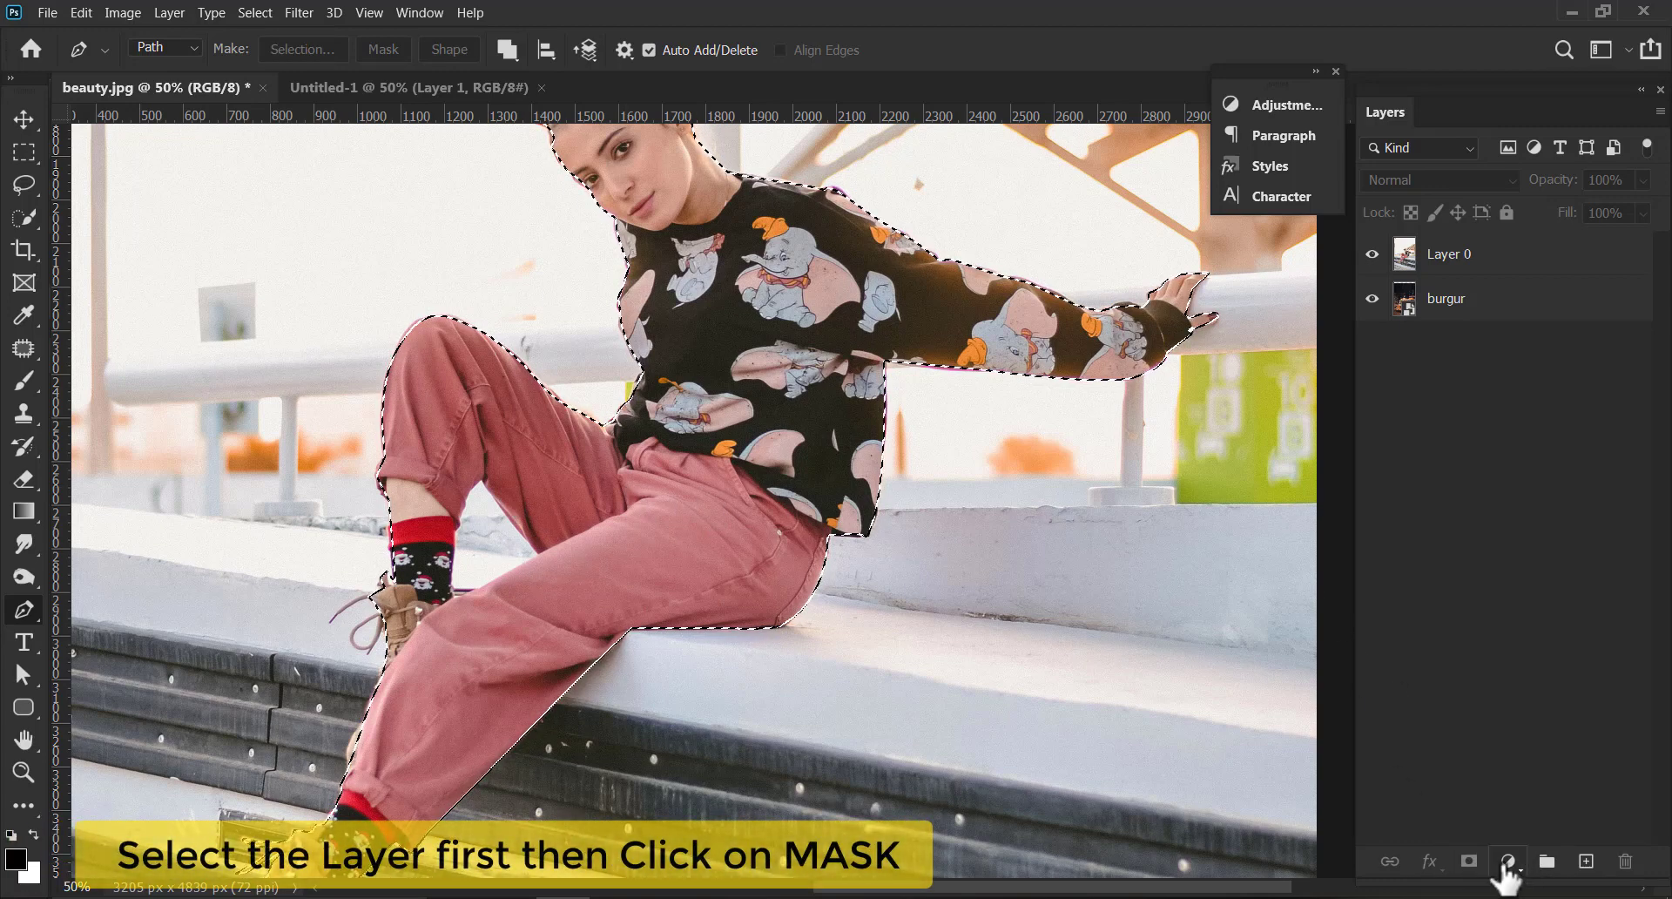
left_click(1496, 261)
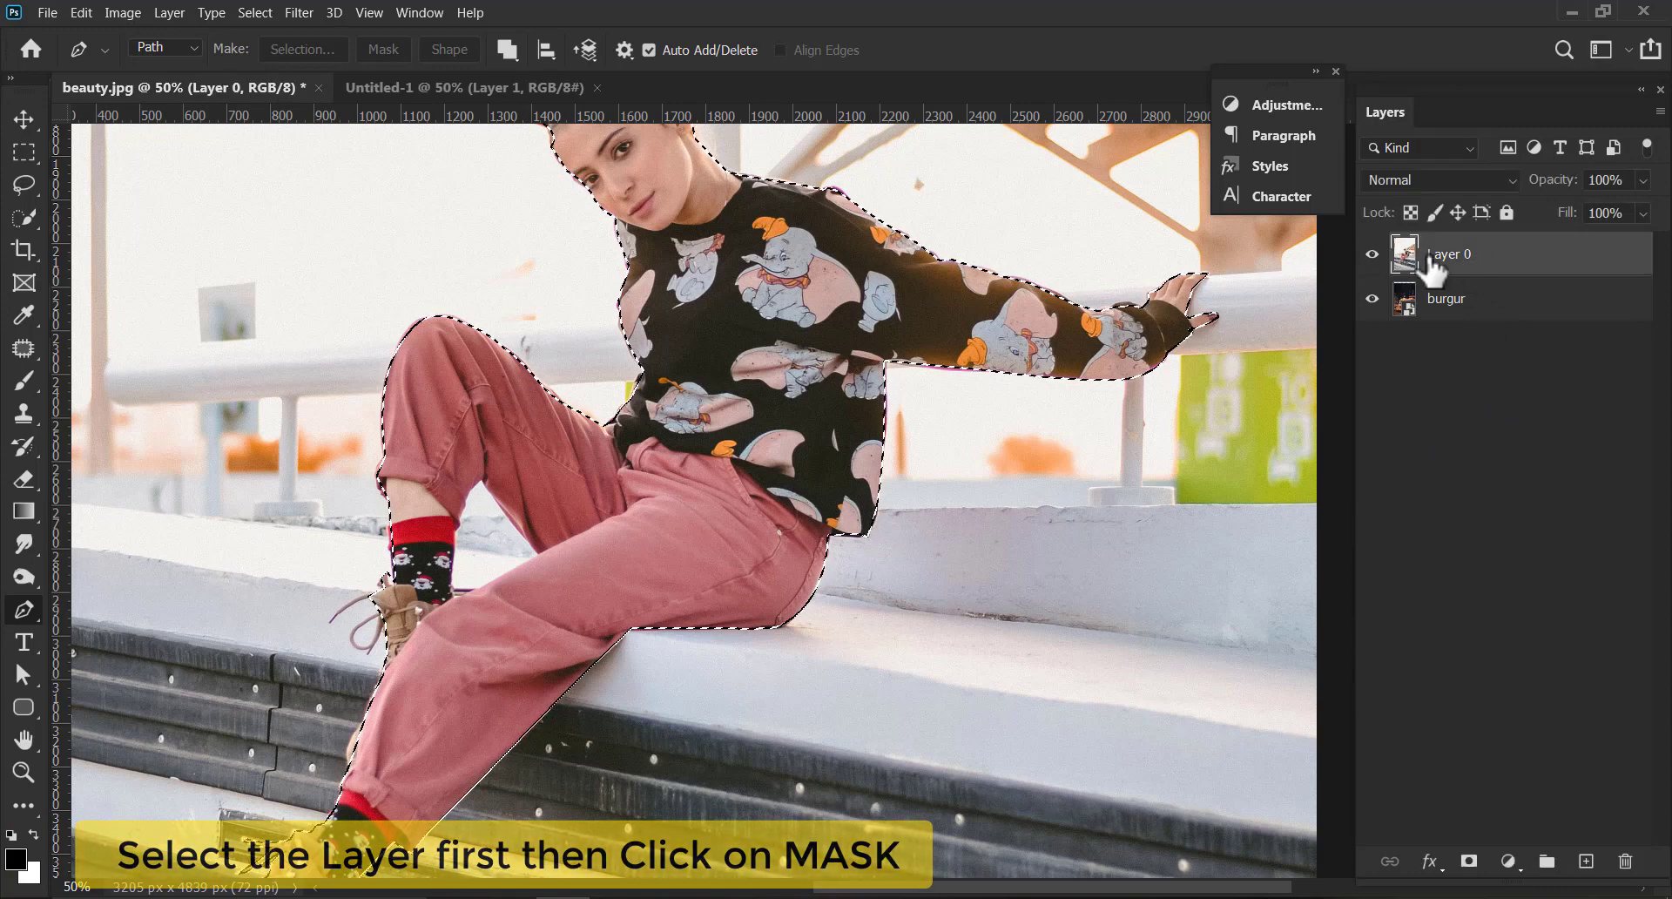
left_click(1470, 860)
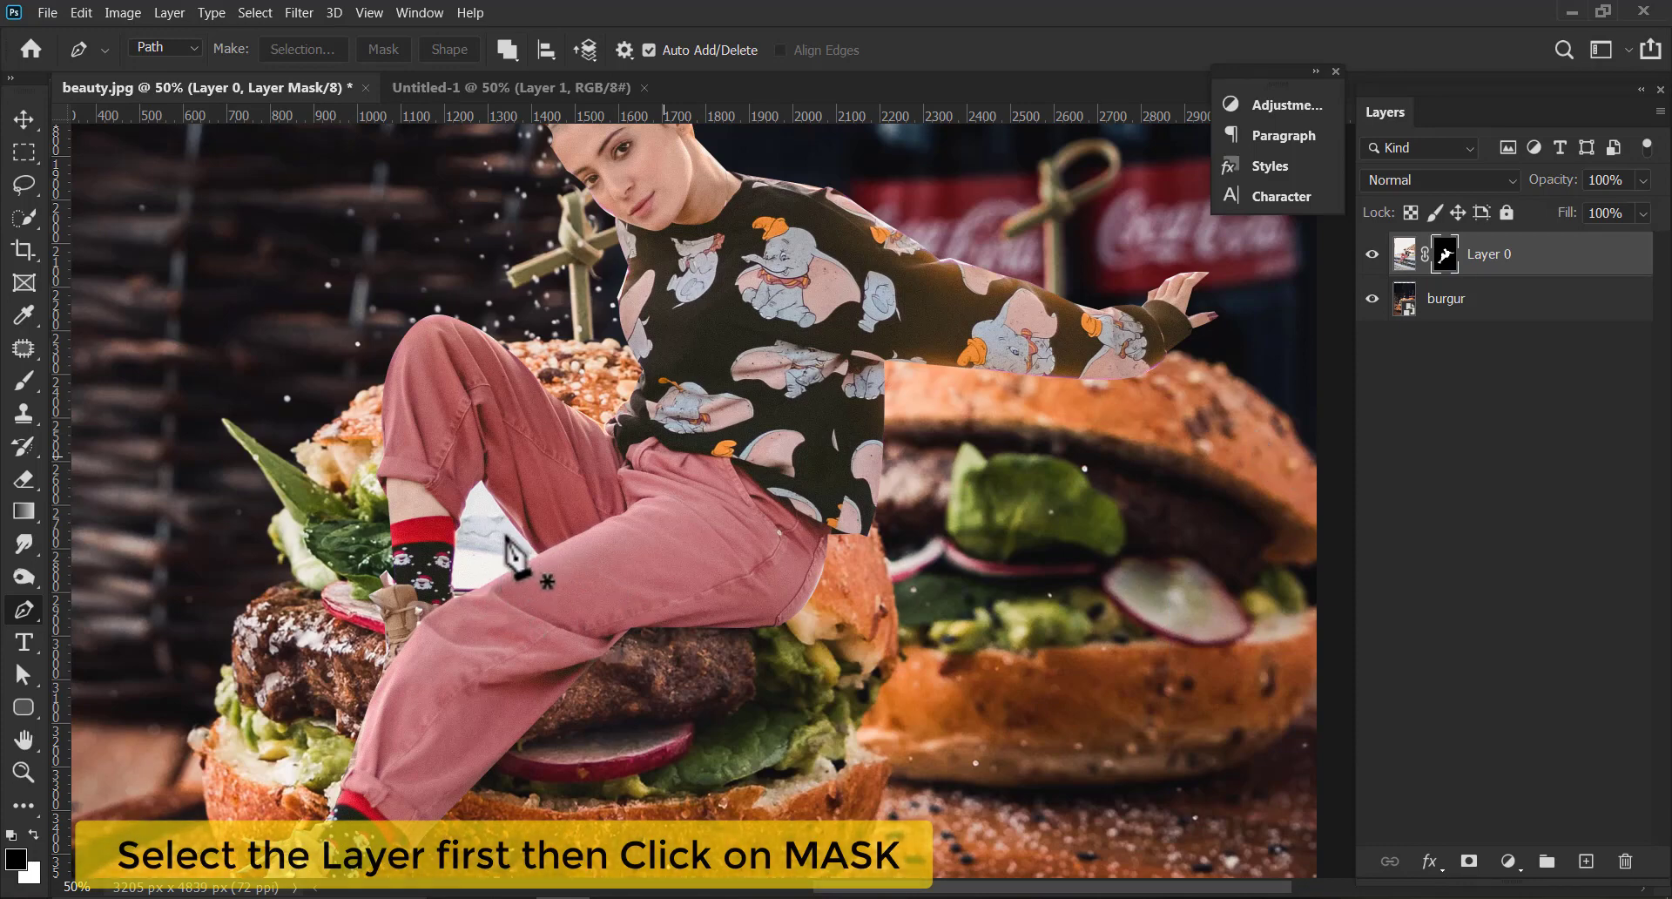
Start a Pen path around the white gap between the legs, tracing up beside the sock and cuff to its peak.
key("z")
left_click(500, 566)
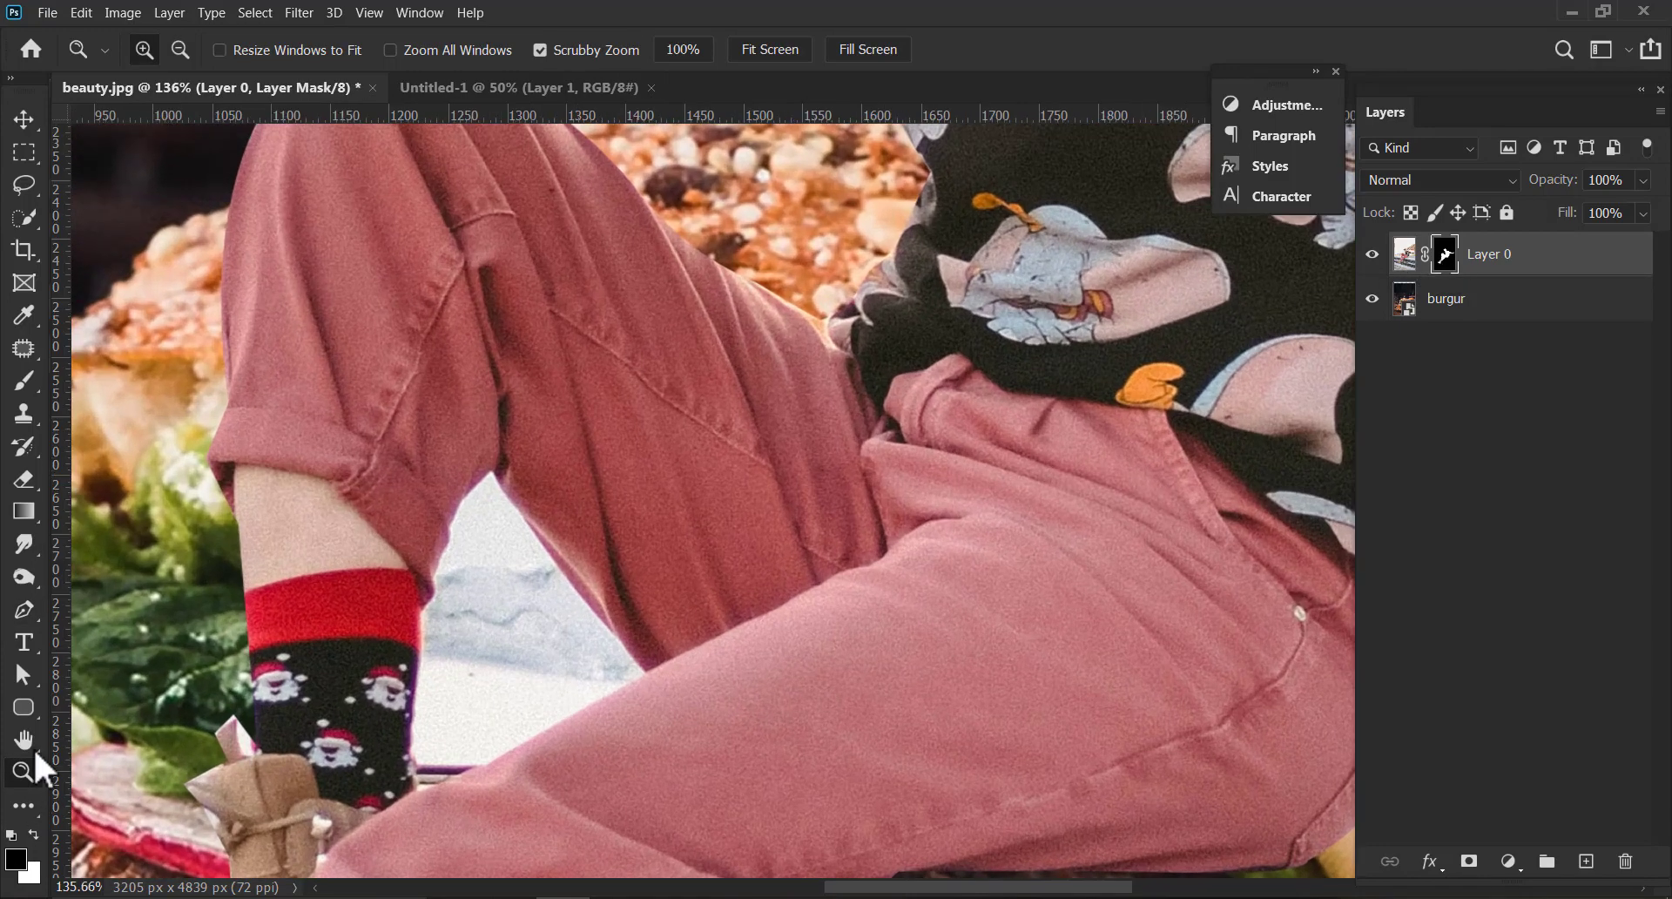
left_click(24, 610)
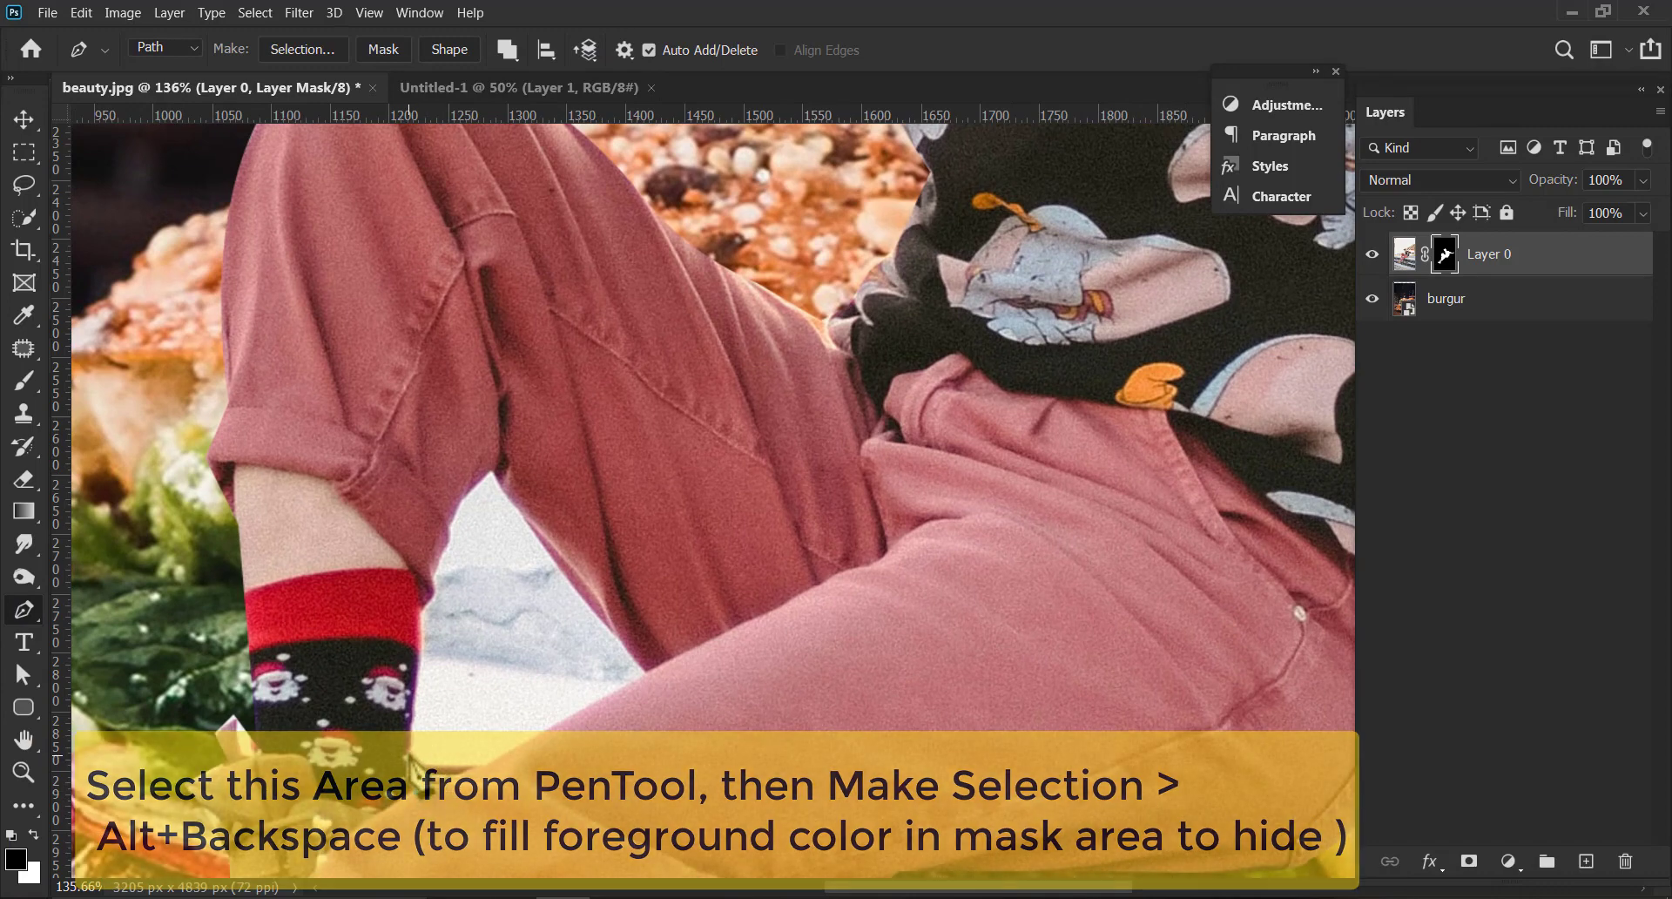
left_click(407, 752)
left_click(419, 636)
left_click(418, 608)
left_click(433, 594)
left_click(434, 562)
left_click(448, 530)
left_click_drag(494, 470, 519, 457)
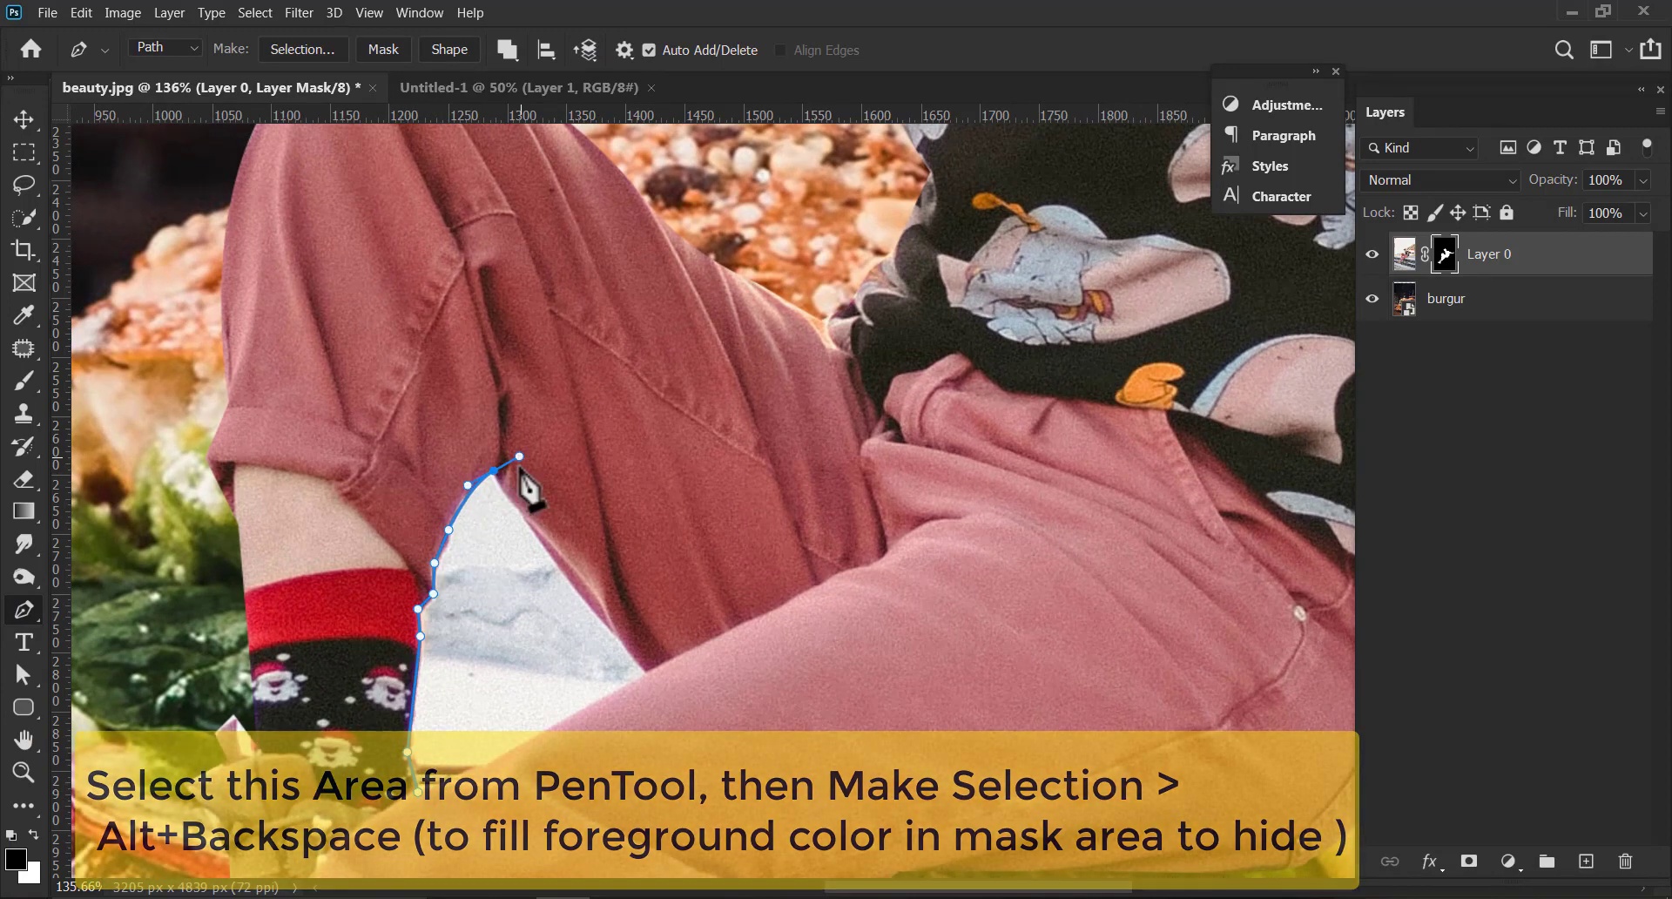
left_click(494, 470, "alt")
Trace down the other side of the gap and along the lower thigh back towards the sock.
left_click(540, 535)
left_click(616, 628)
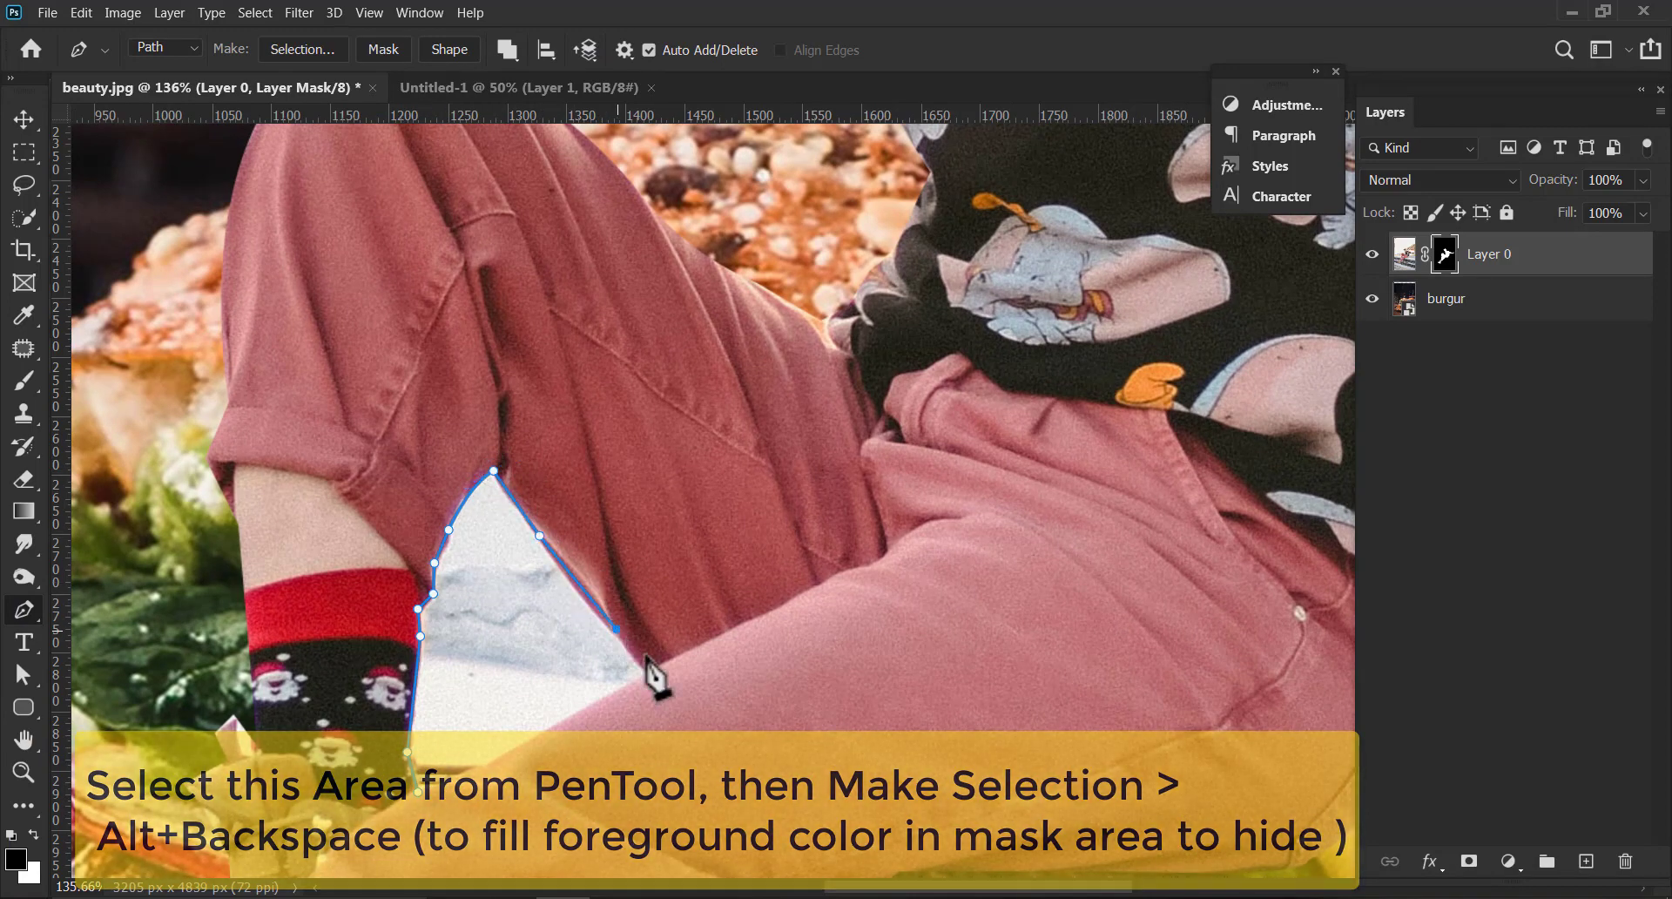
left_click(645, 672)
left_click(485, 765)
left_click(418, 791)
Turn the gap's path into a selection, fill it with the black foreground color on Layer 0's mask, and deselect.
right_click(427, 724)
left_click(513, 333)
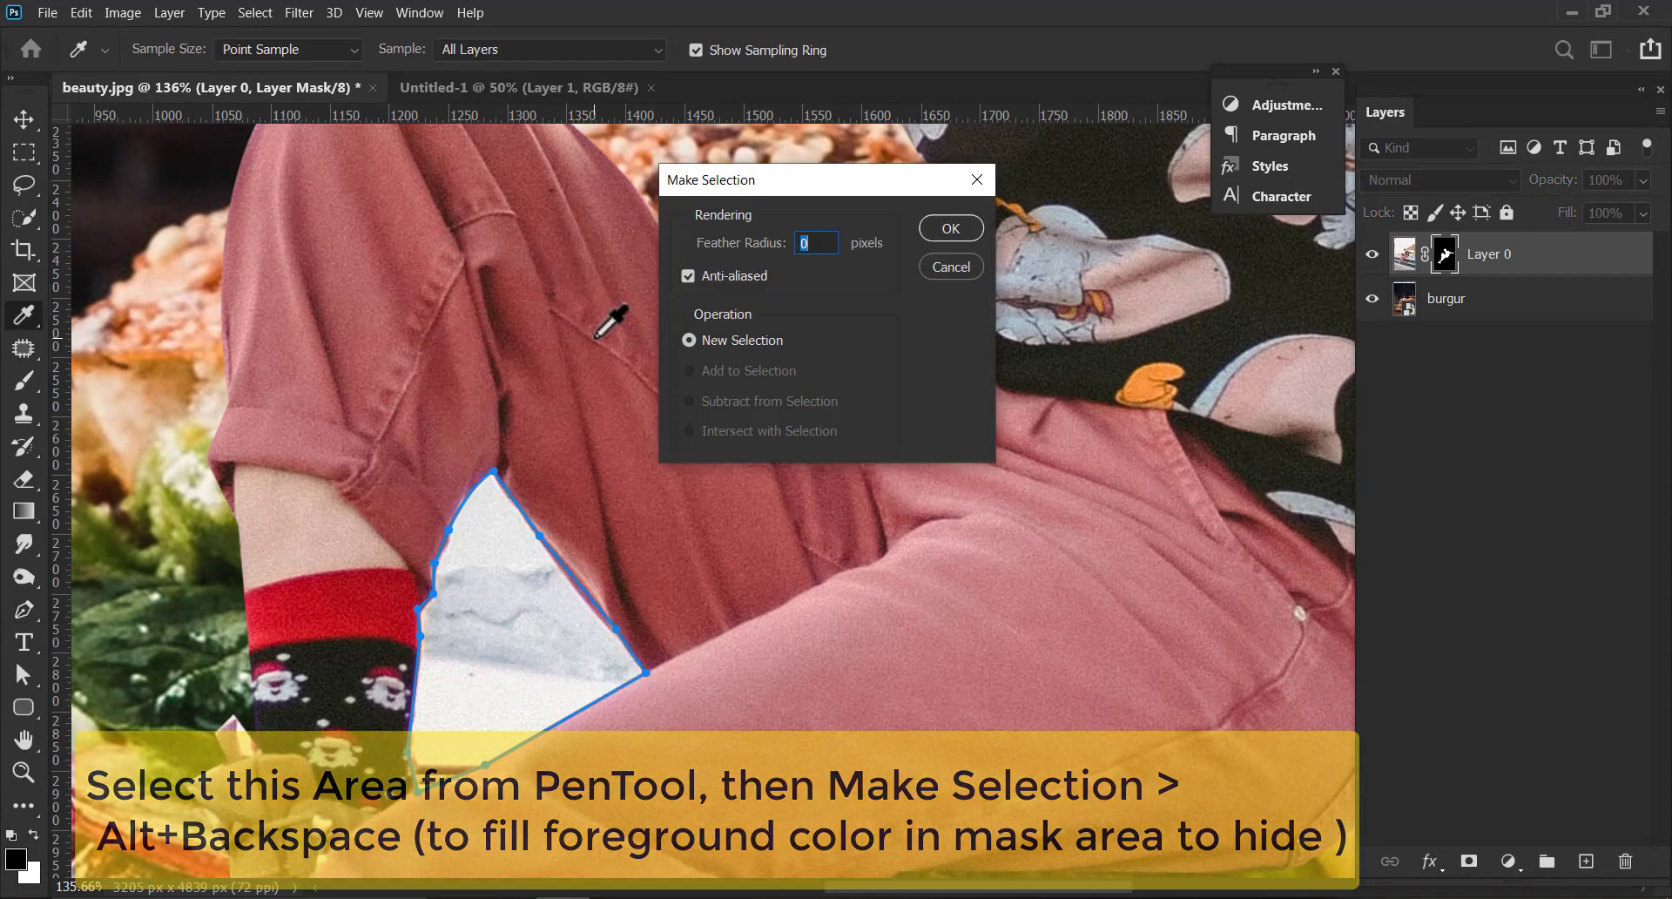
key("Return")
key("alt+BackSpace")
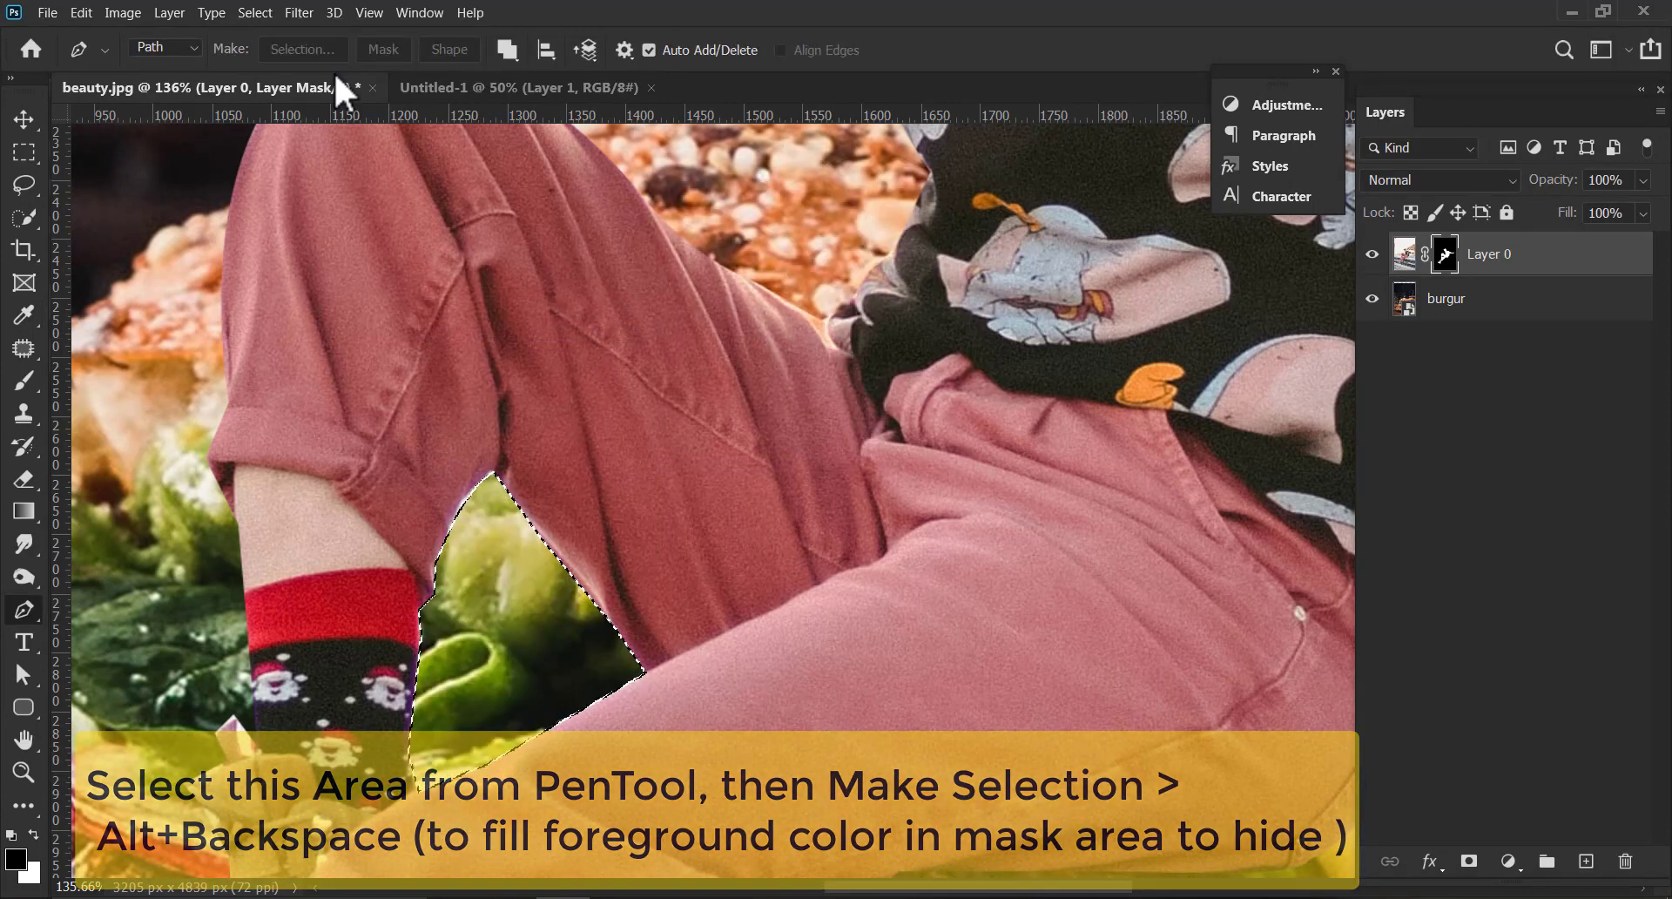
left_click(256, 13)
left_click(277, 54)
Move the masked woman sideways so she sits nearer the outer edge of the front burger.
left_click(23, 773)
left_click_drag(790, 571, 659, 622)
left_click(23, 119)
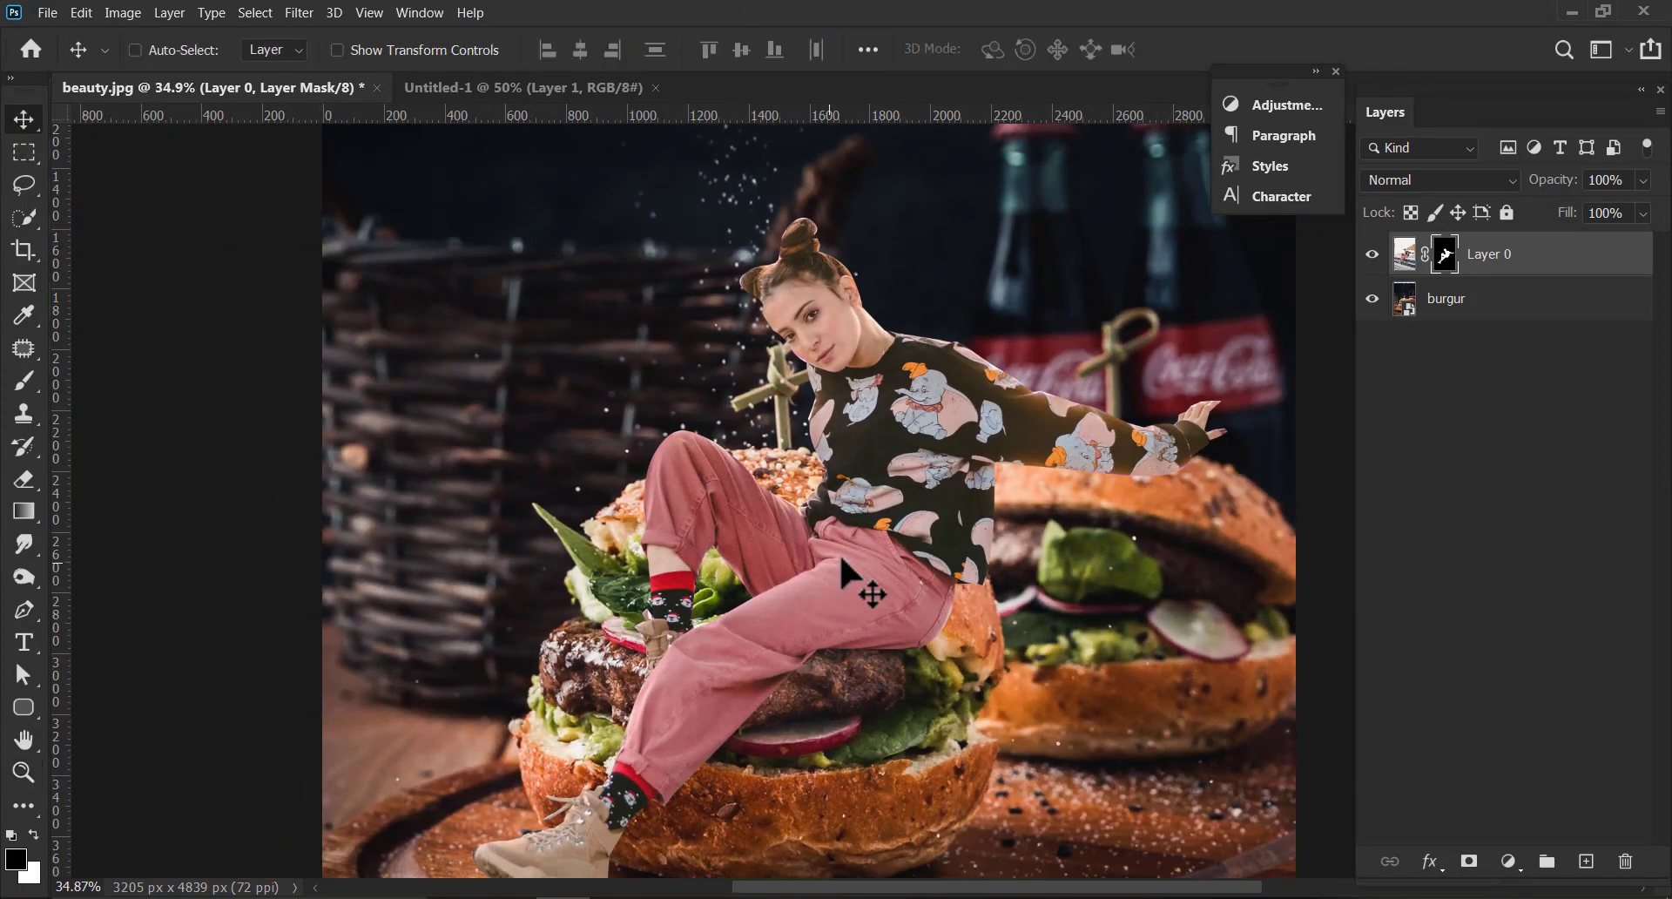
left_click_drag(841, 561, 758, 562)
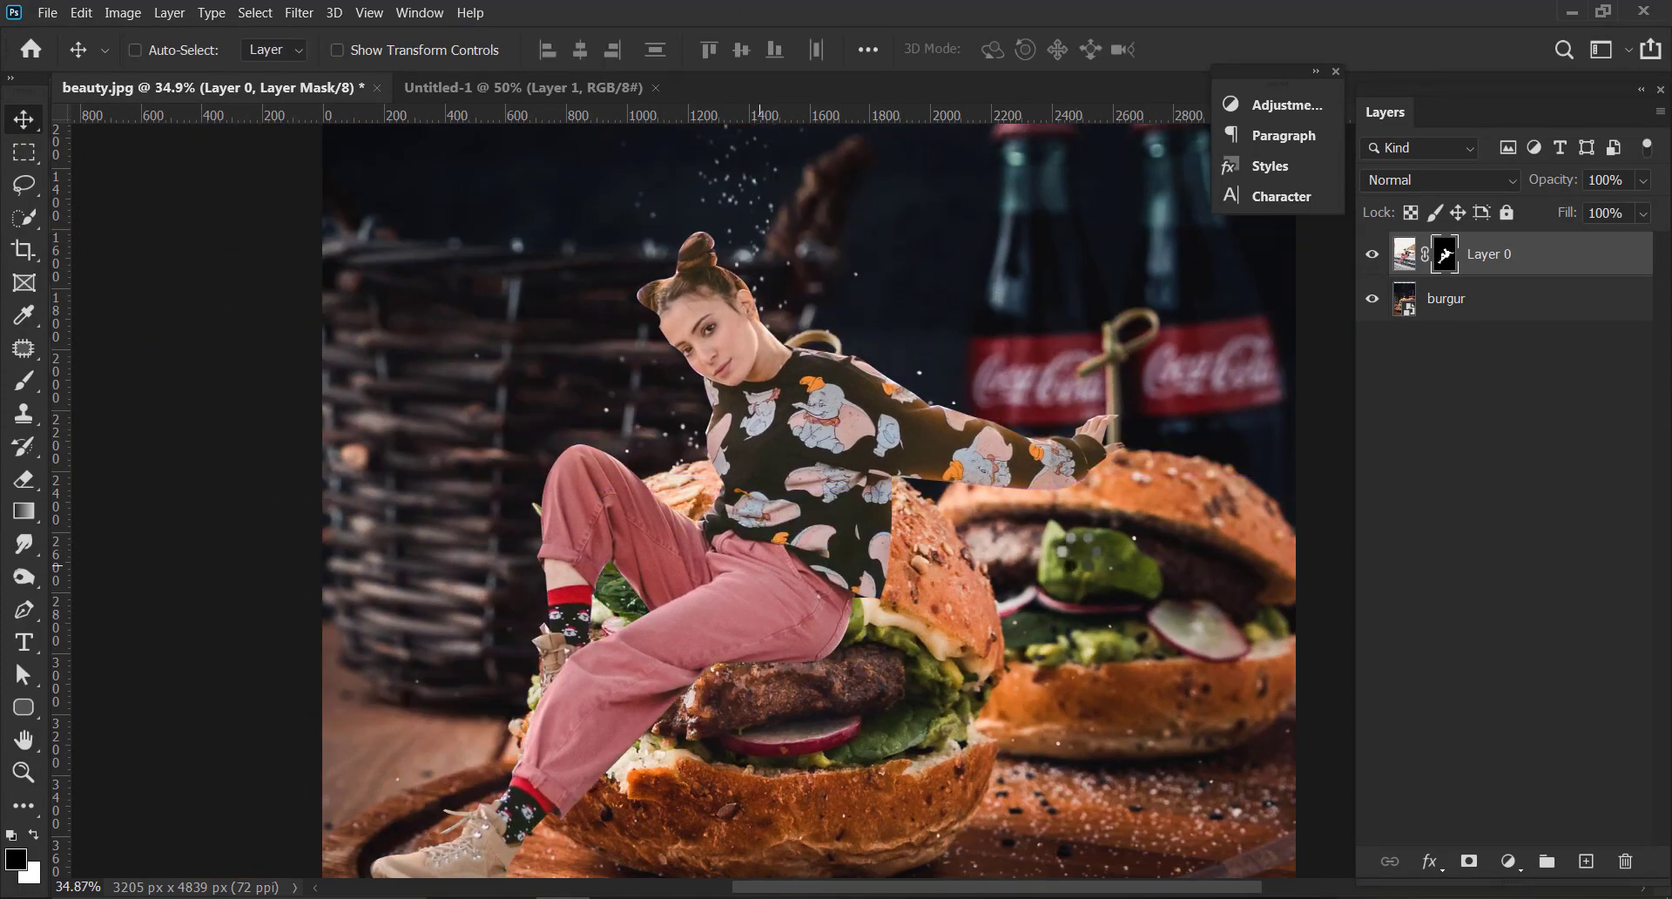
Select both the burgur layer and Layer 0 and copy them into the Untitled-1 document's artboard.
key("z")
left_click_drag(1086, 490, 1062, 495)
left_click_drag(1084, 521, 965, 541)
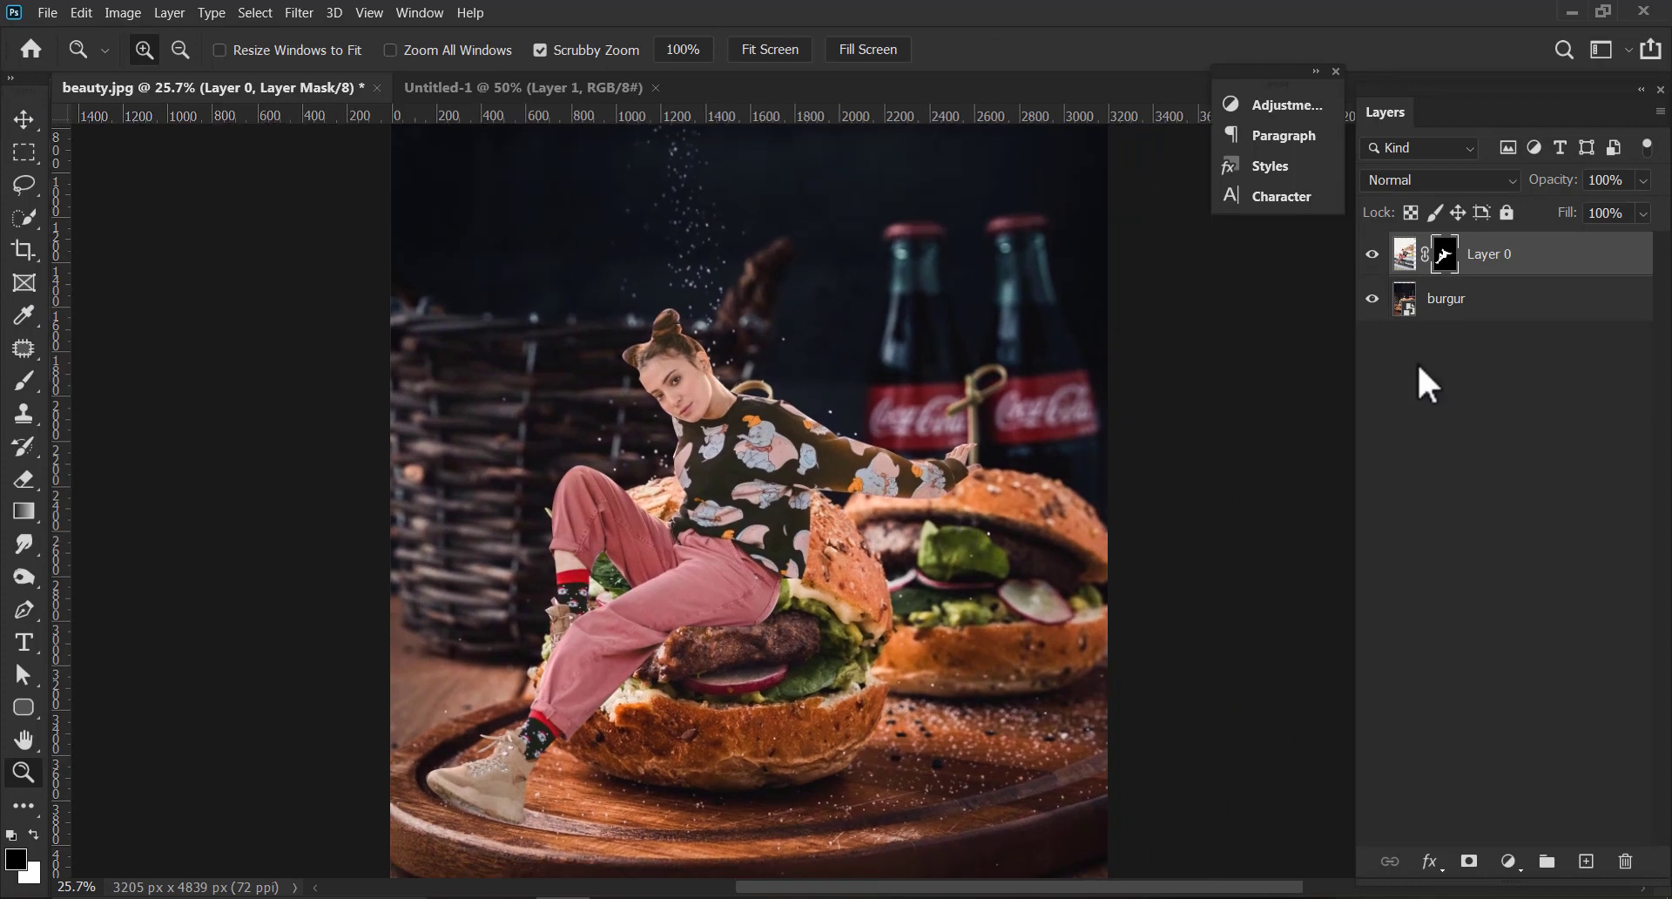
left_click(1436, 305)
left_click_drag(1120, 400, 1079, 403)
key("v")
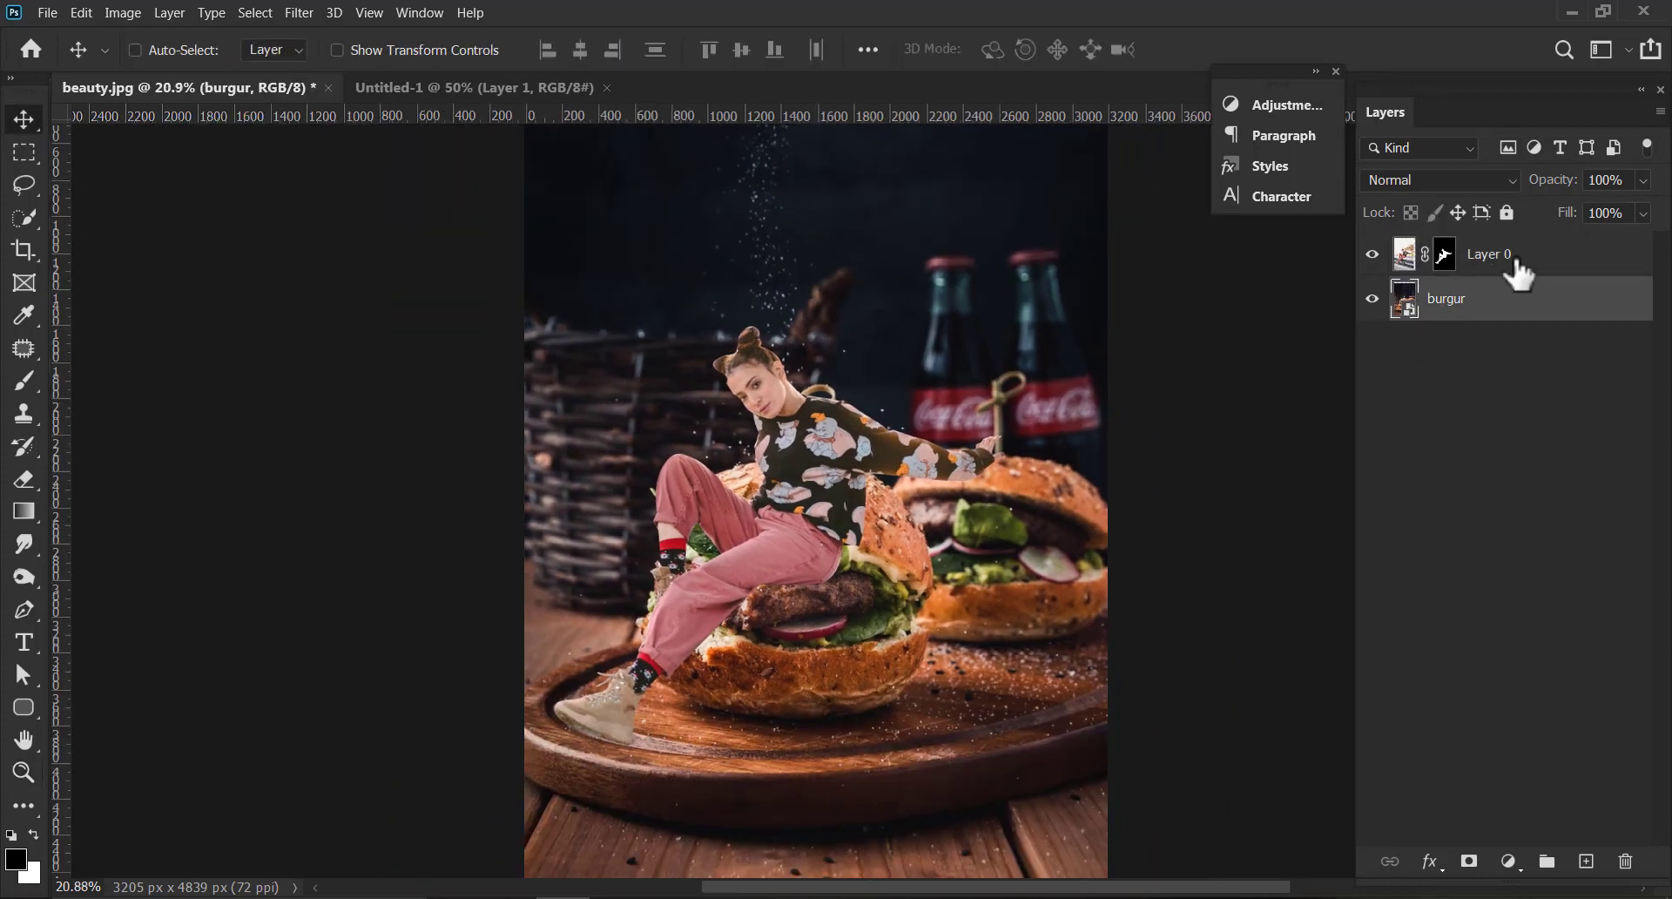
left_click(1516, 261, "shift")
left_click_drag(833, 387, 791, 462)
Scale the two copied layers together to 44.10% so the composition fits the artboard.
key("z")
left_click_drag(1007, 438, 849, 426)
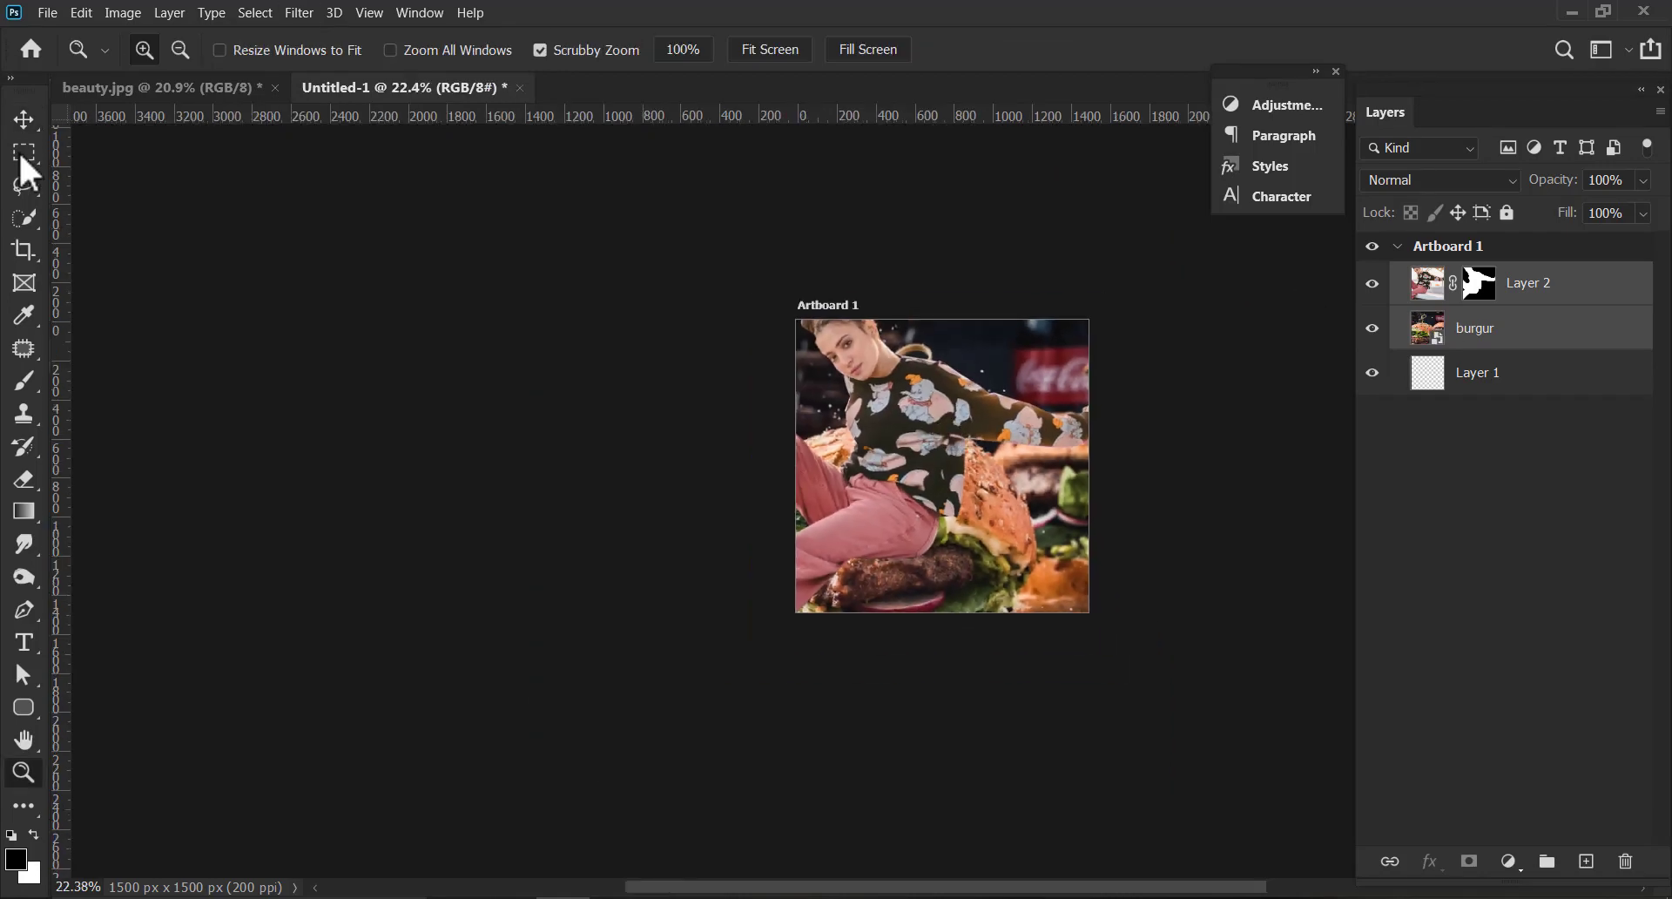
left_click(24, 120)
left_click(23, 772)
left_click_drag(1020, 421, 879, 421)
left_click(24, 120)
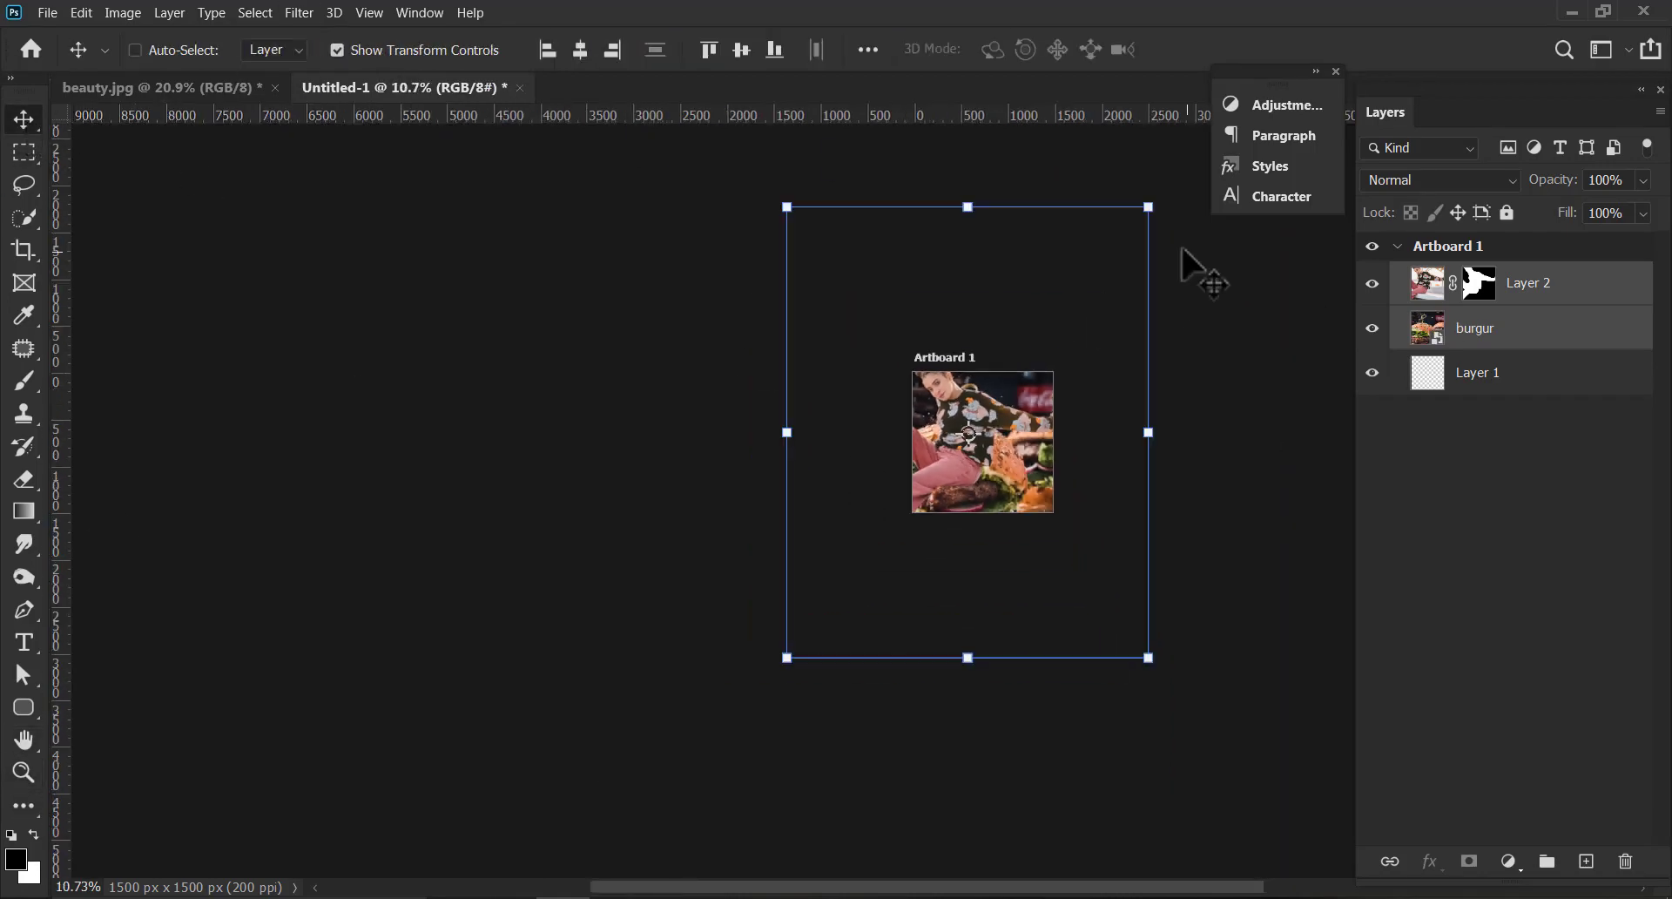
left_click_drag(1142, 213, 1052, 324)
key("Return")
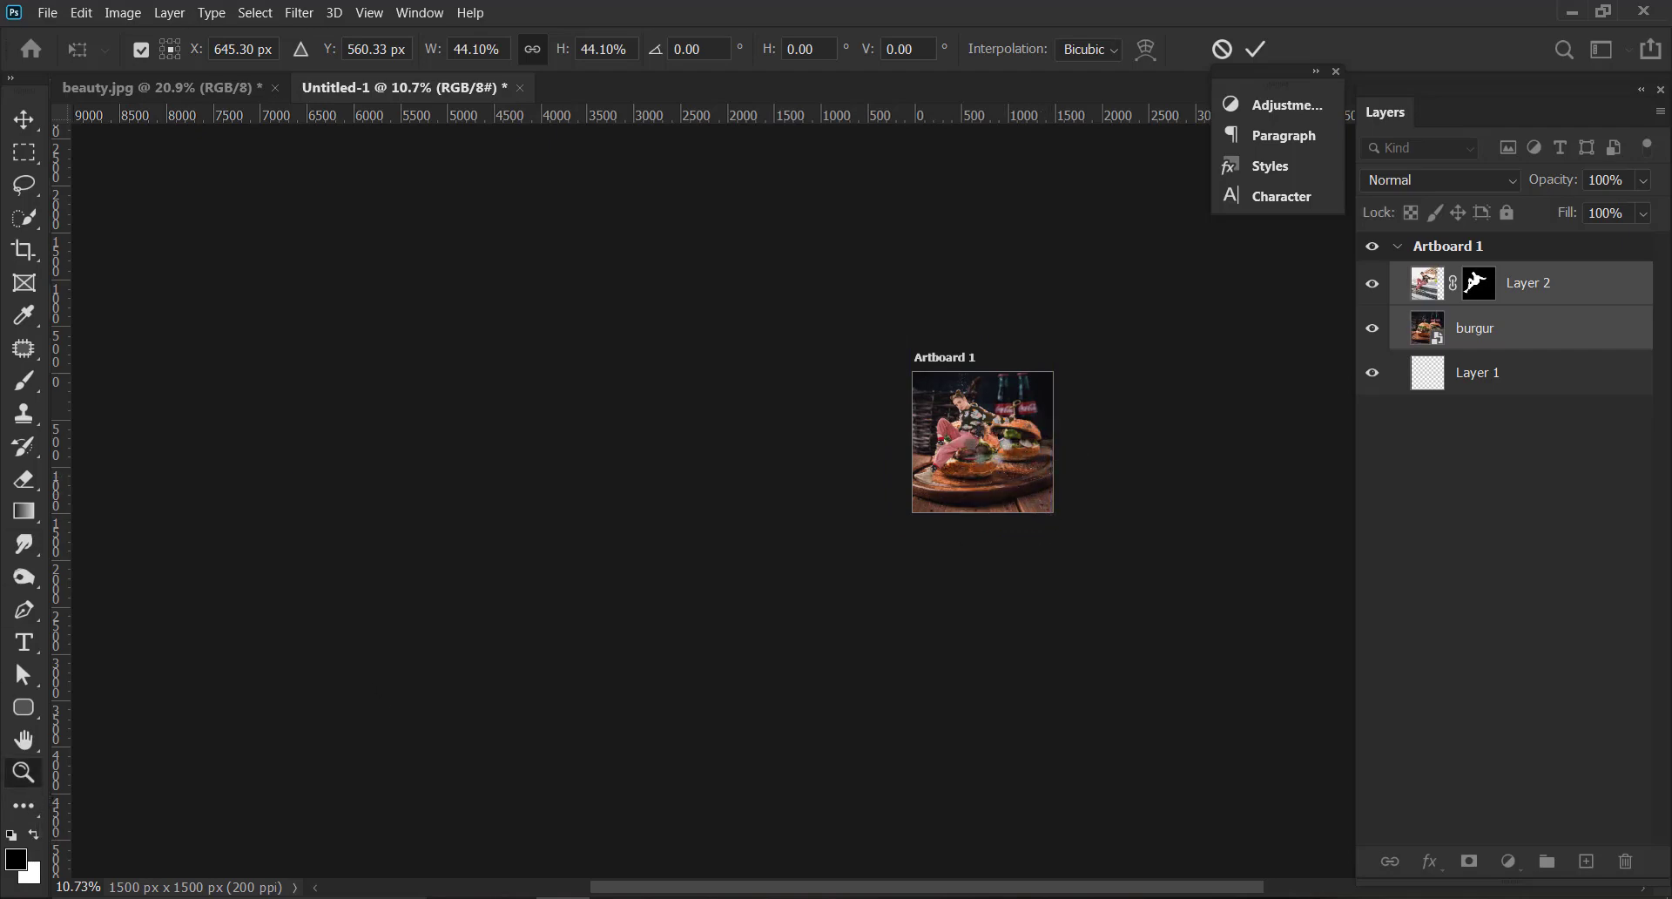
left_click_drag(971, 437, 1067, 604)
left_click_drag(1031, 498, 648, 518)
left_click_drag(649, 518, 640, 542)
left_click_drag(650, 539, 681, 581)
left_click_drag(801, 578, 795, 552)
left_click(21, 122)
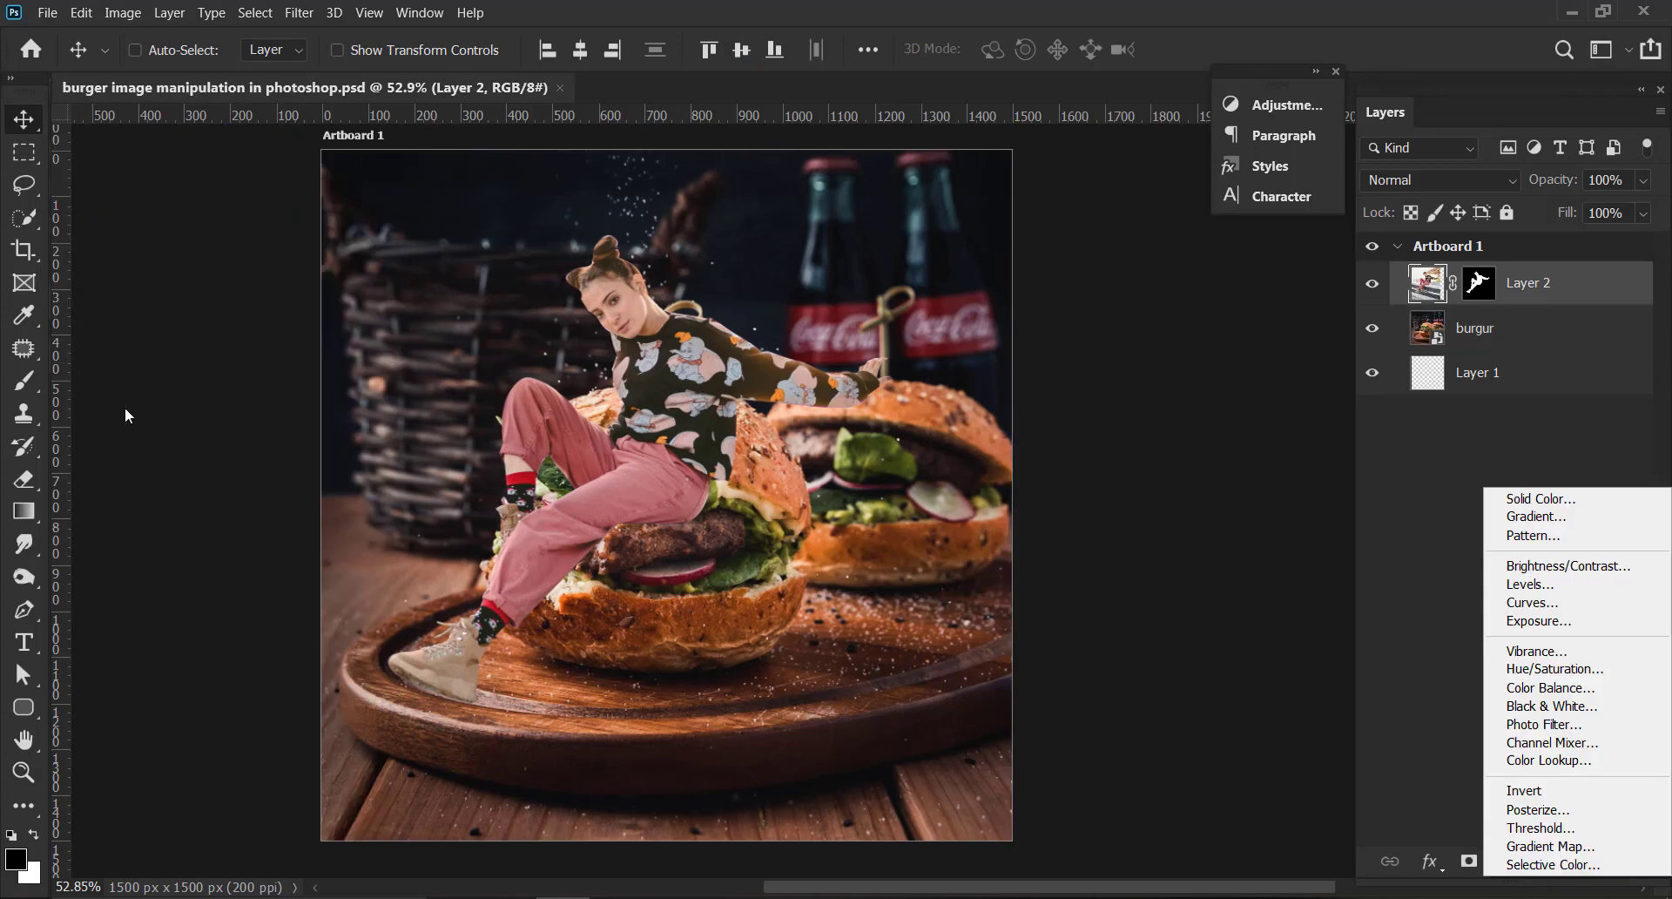
Add a Color Balance adjustment layer above Layer 2 with midtones at Cyan-Red +8, Magenta-Green -11 and Yellow-Blue +2.
left_click(1047, 468)
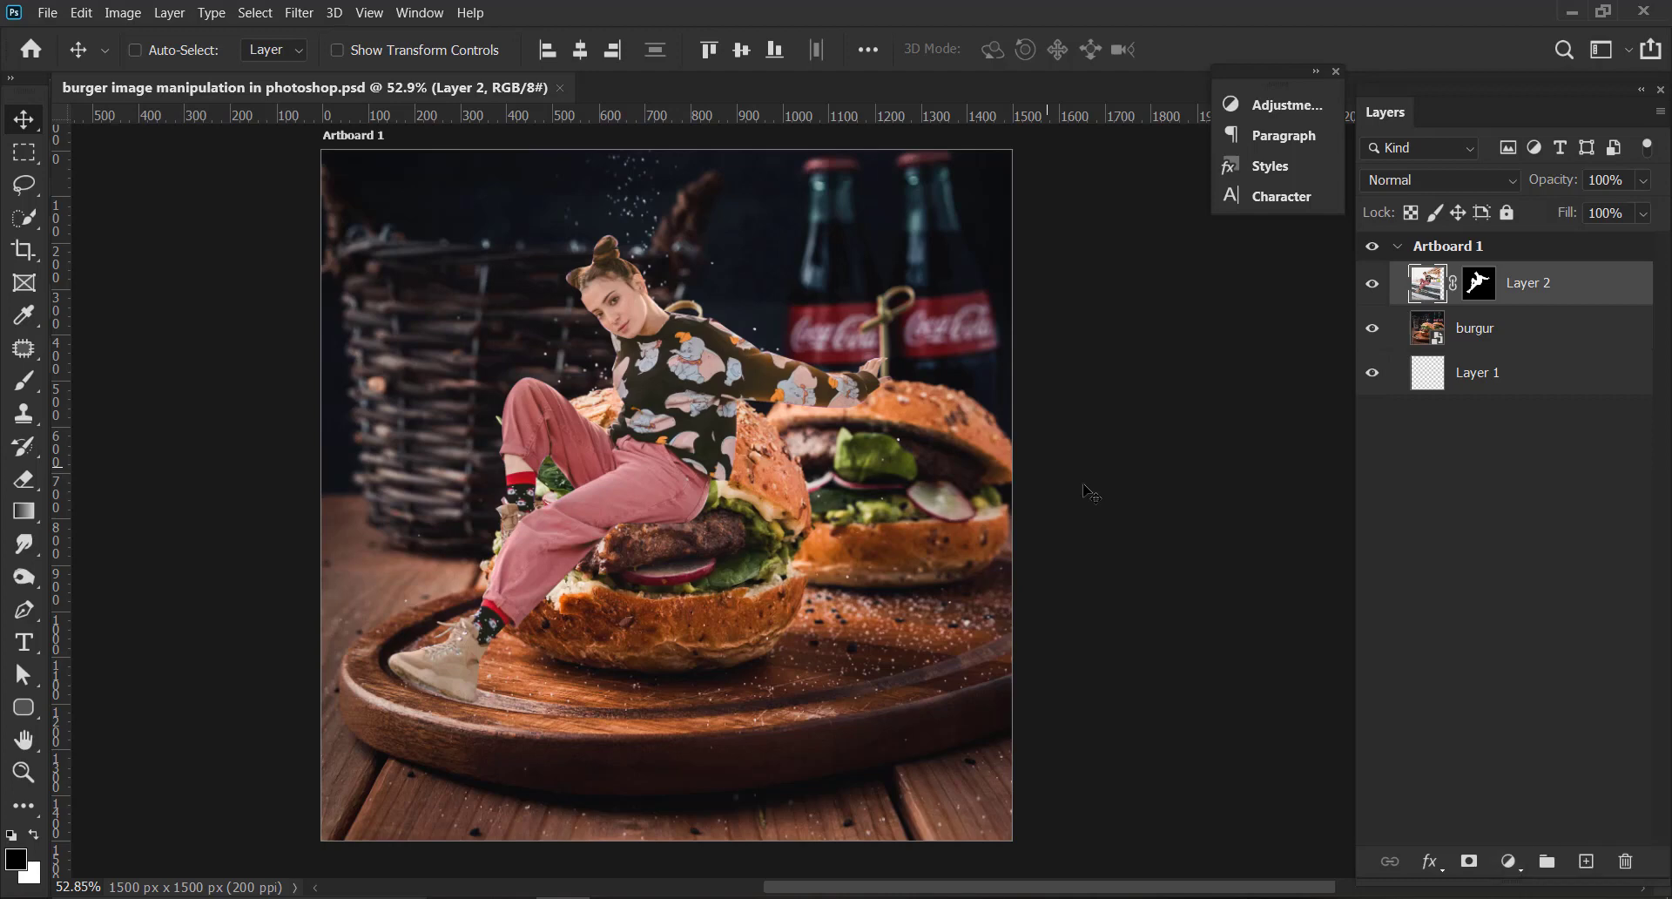
left_click(1509, 862)
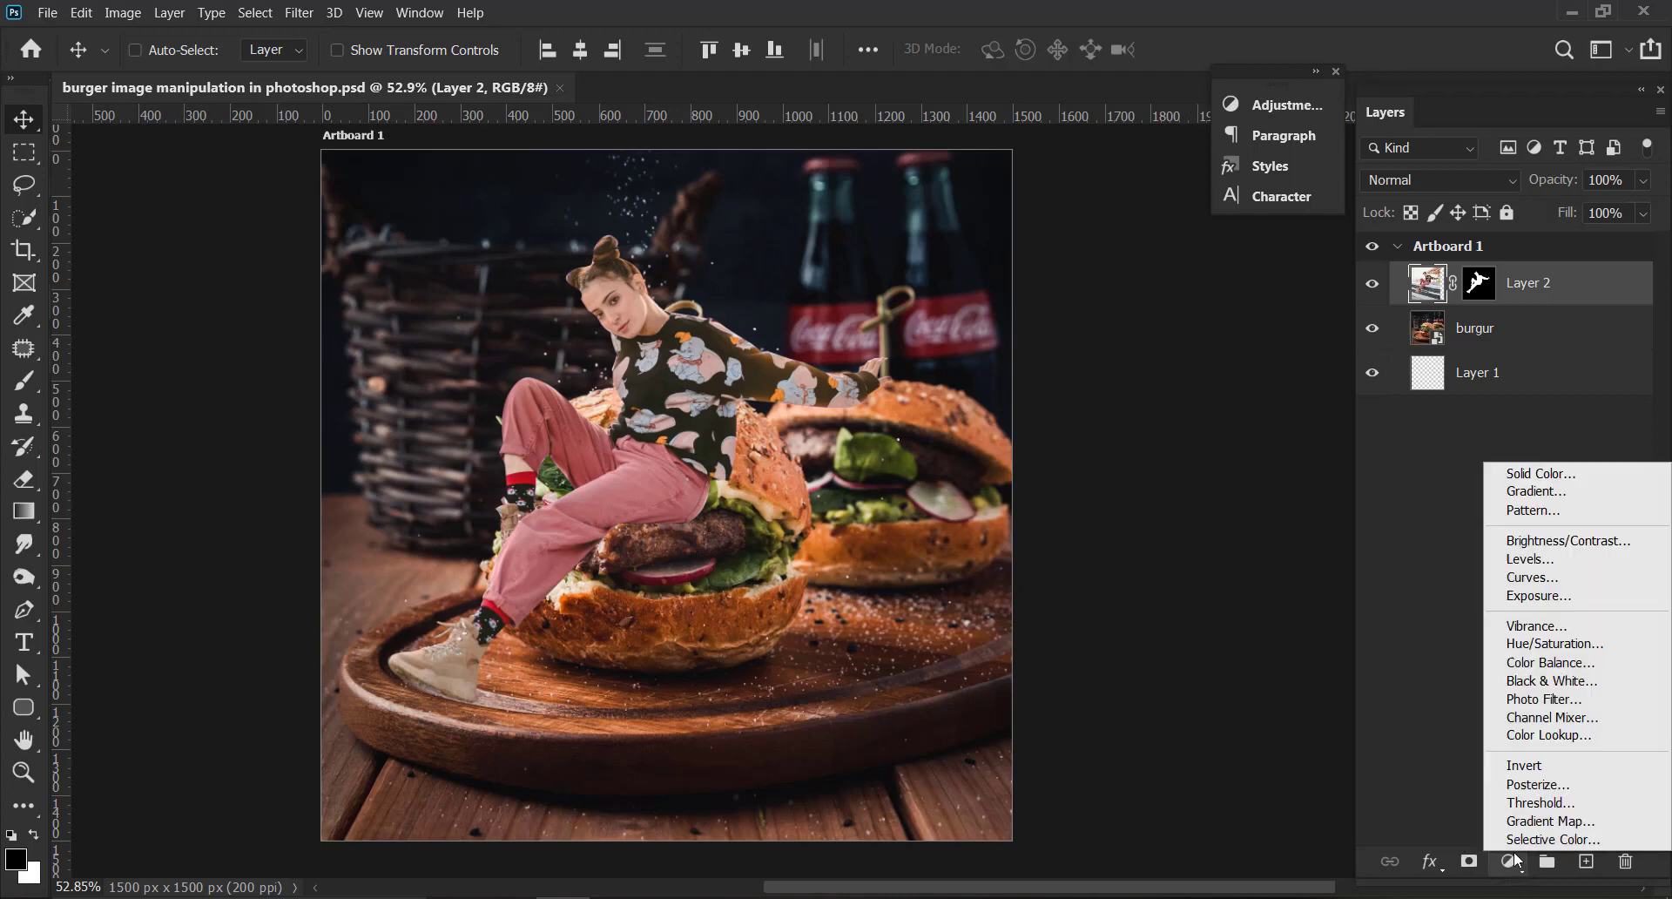
left_click(1576, 664)
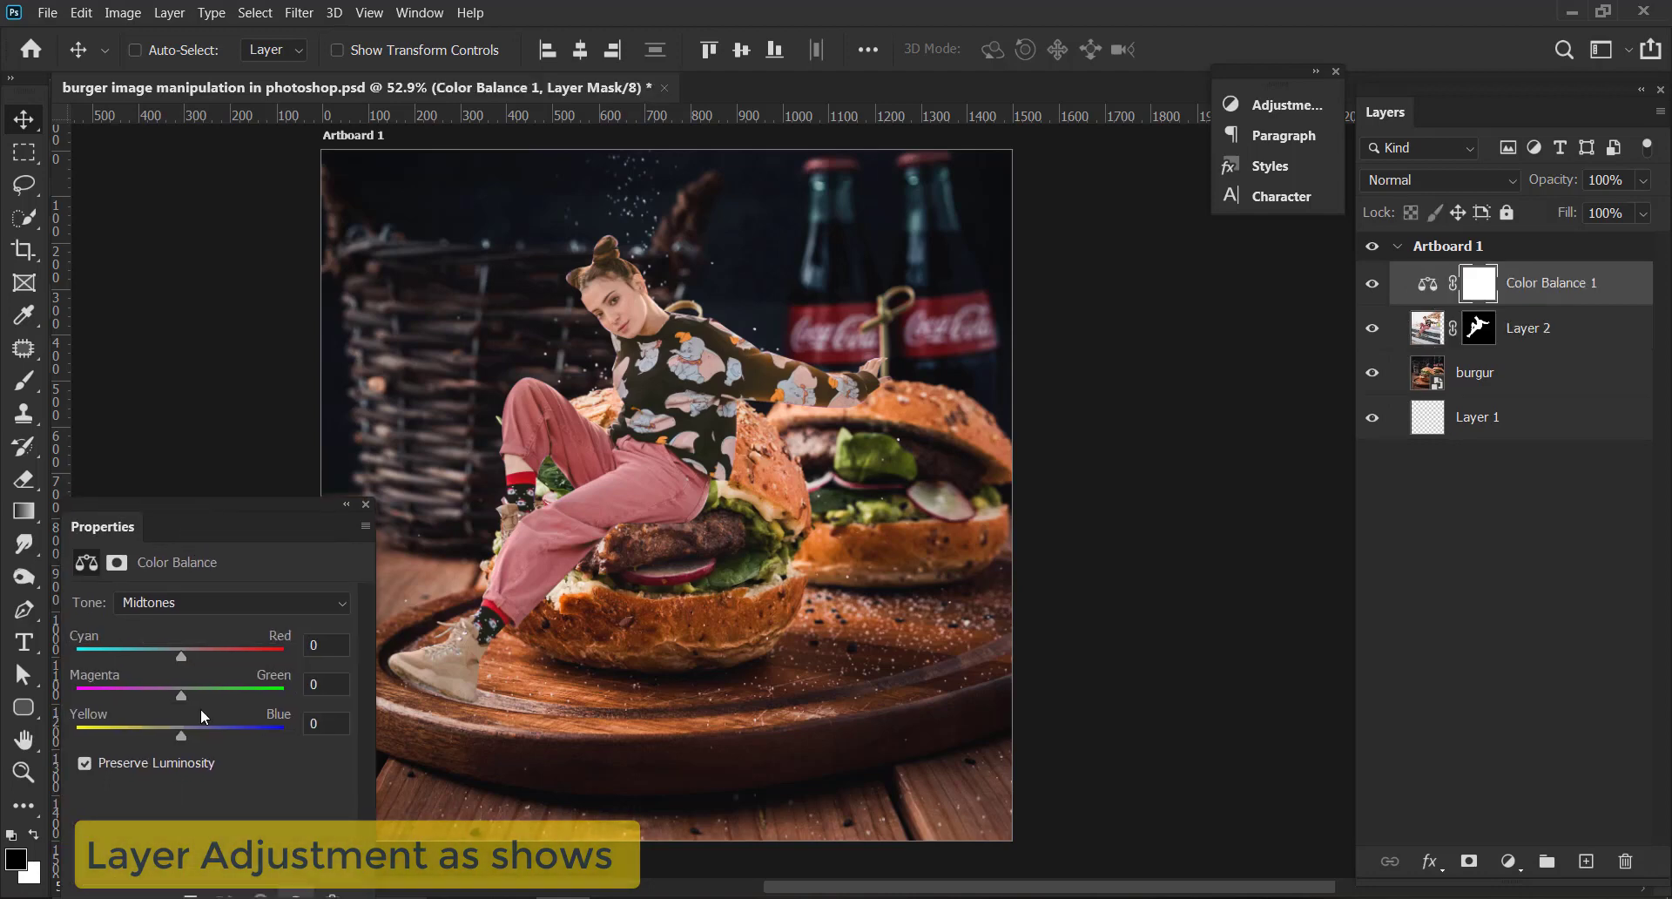
left_click_drag(181, 694, 189, 653)
left_click_drag(180, 726, 183, 736)
Add a Channel Mixer adjustment layer above Color Balance 1 and slightly adjust its green and red amounts.
left_click(1508, 860)
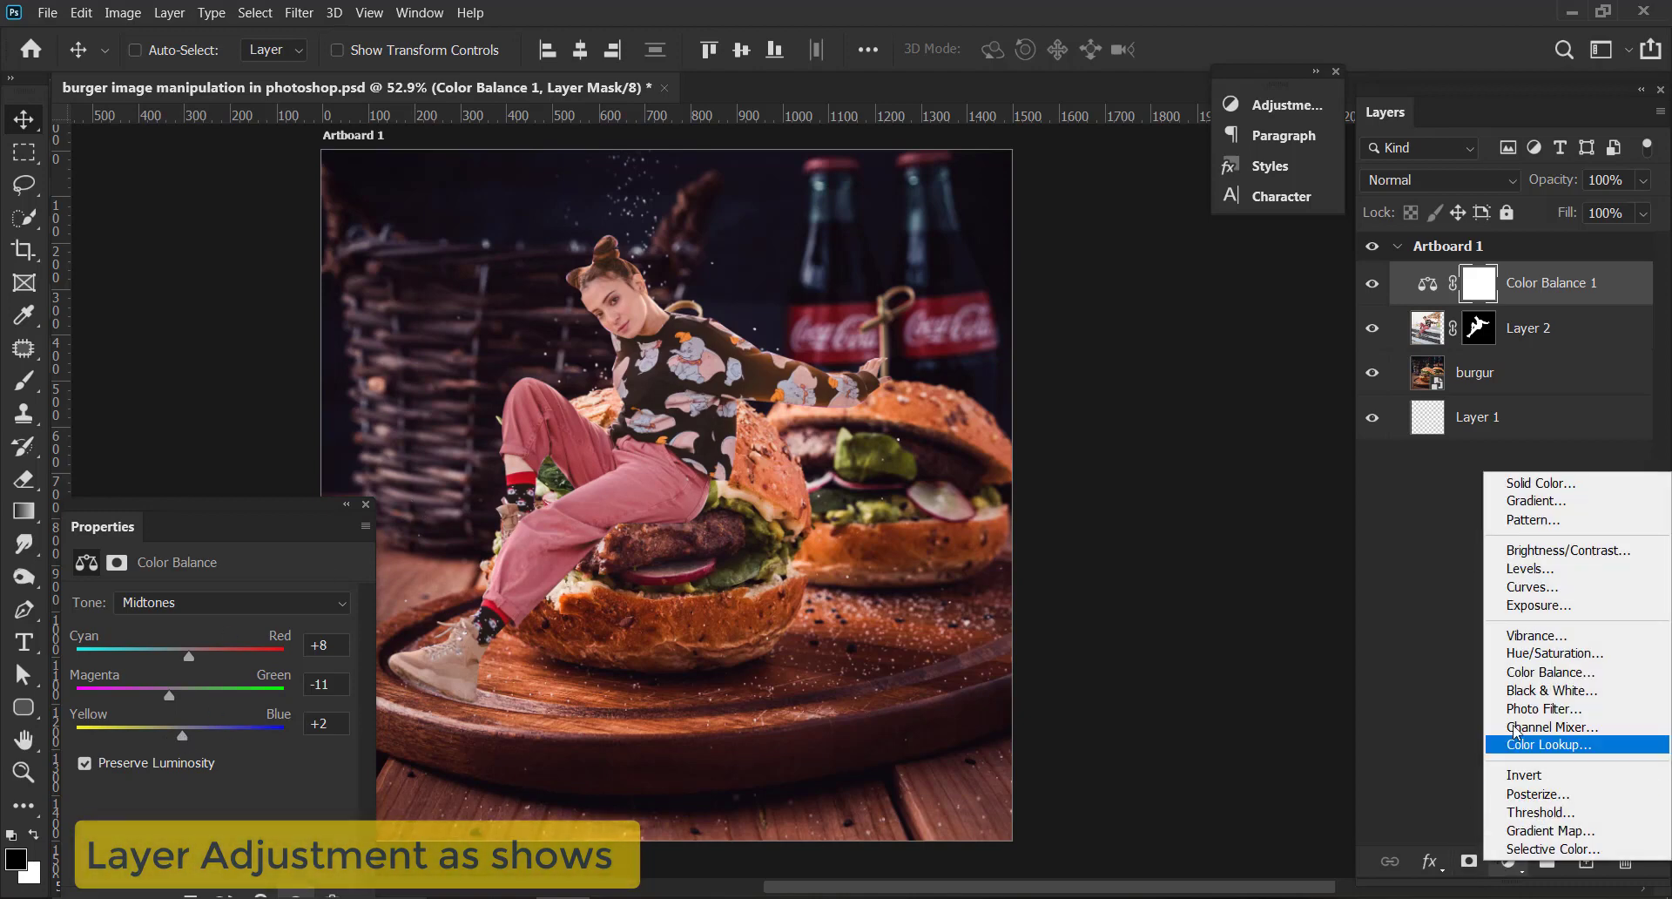
left_click(1586, 731)
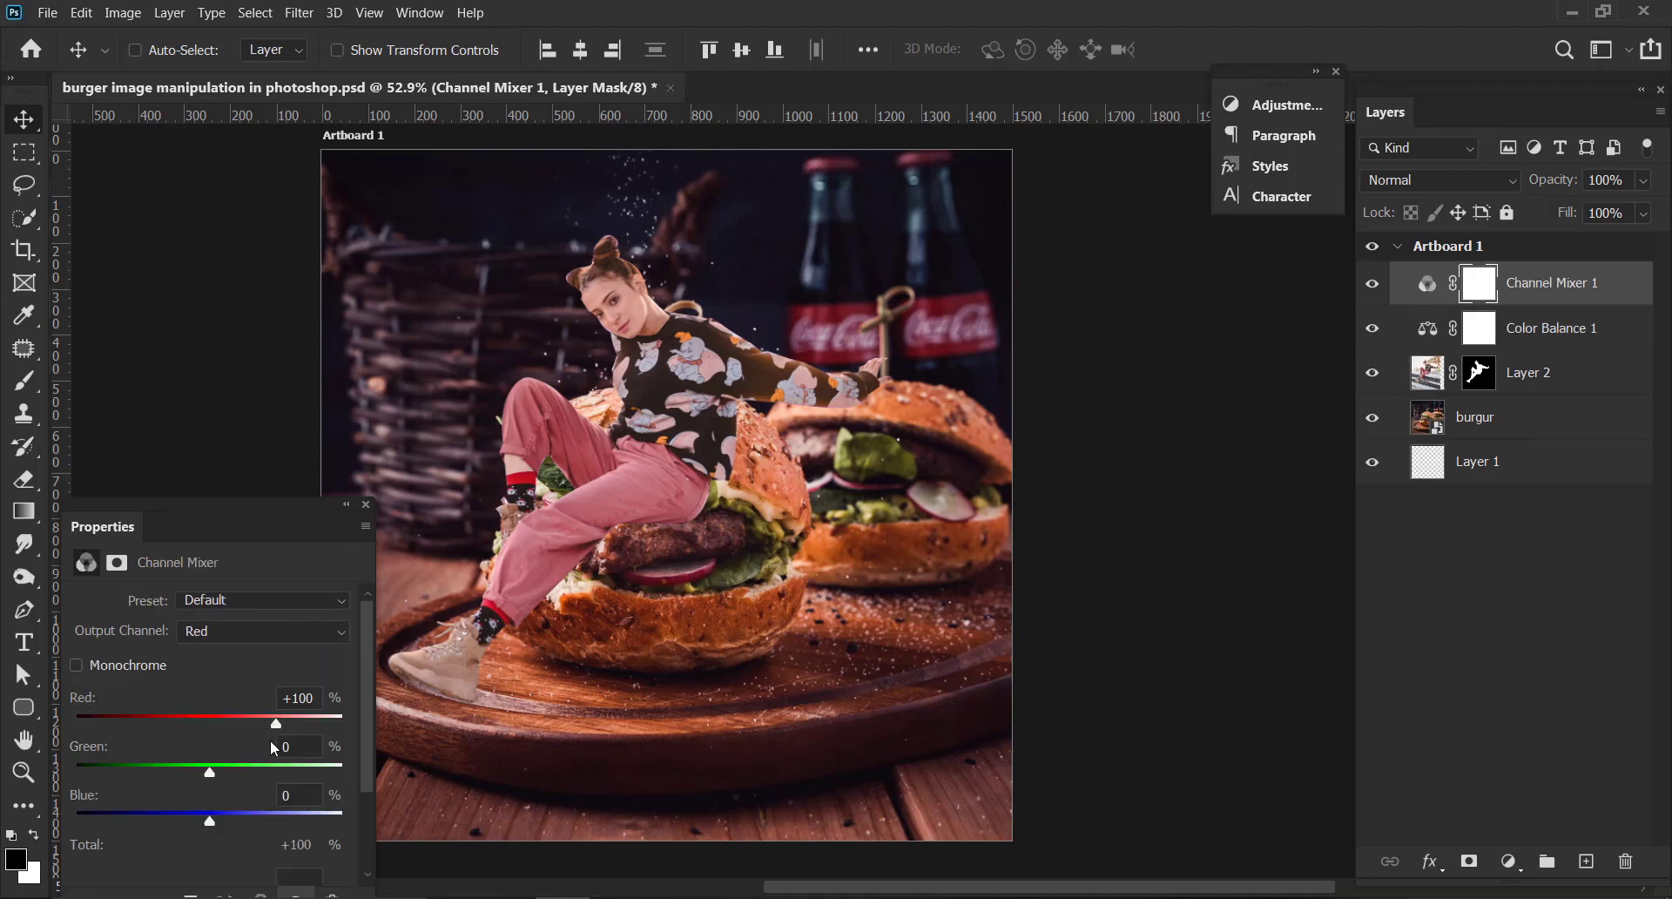
left_click_drag(210, 774, 215, 775)
left_click_drag(280, 723, 275, 727)
left_click(366, 505)
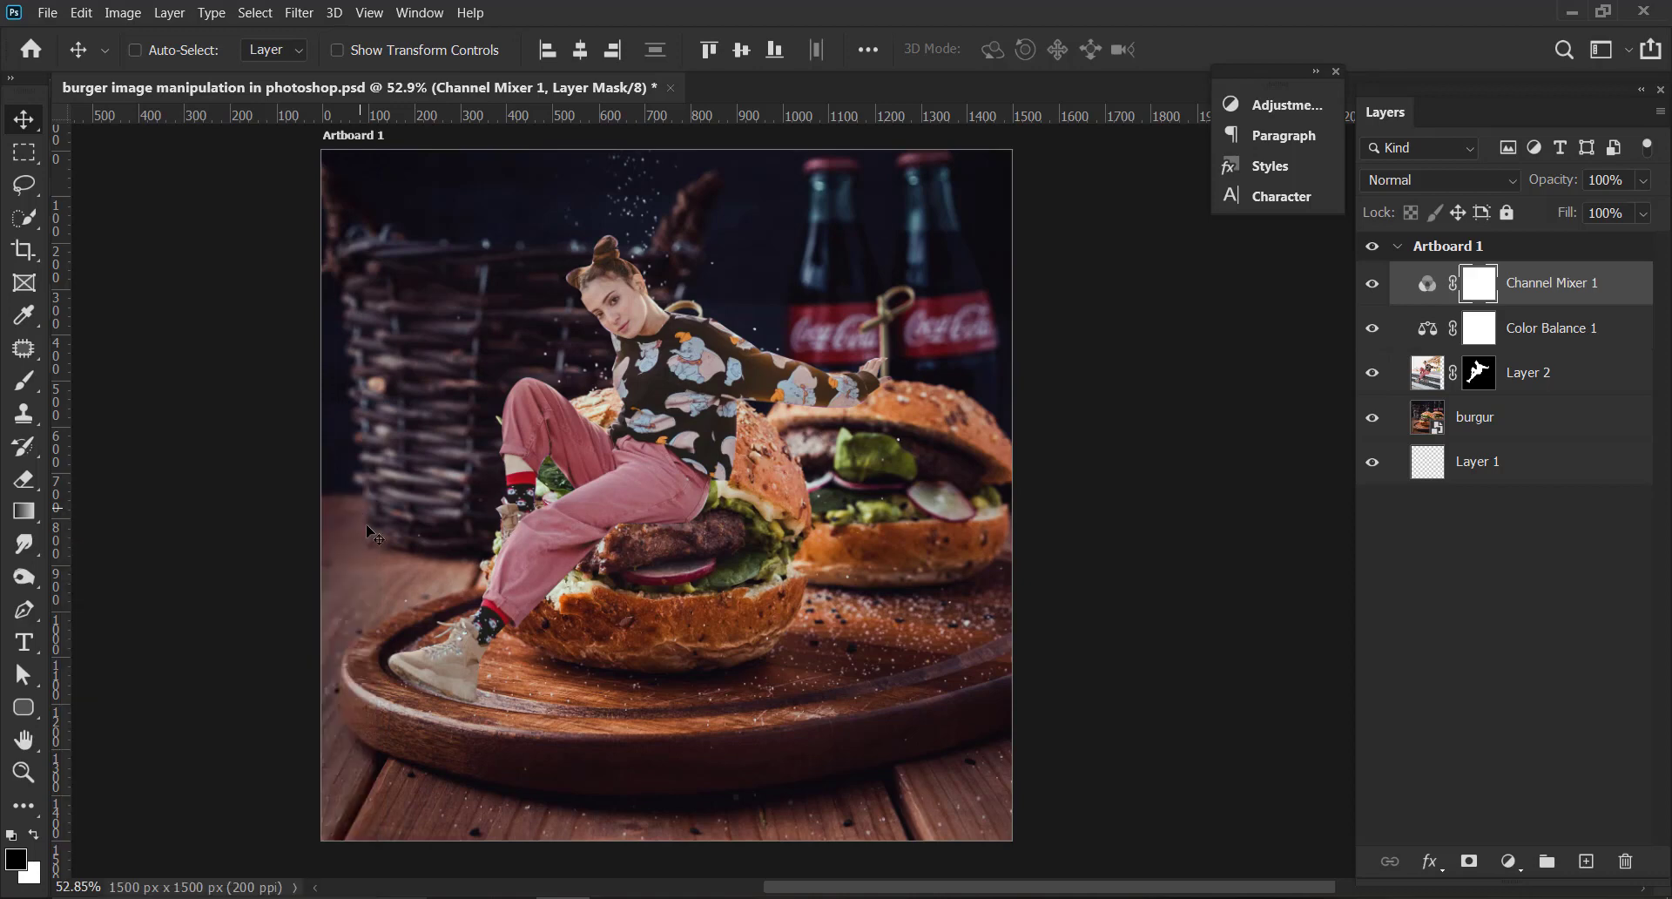
Add a new empty layer above the Channel Mixer 1 adjustment layer.
left_click(1539, 376)
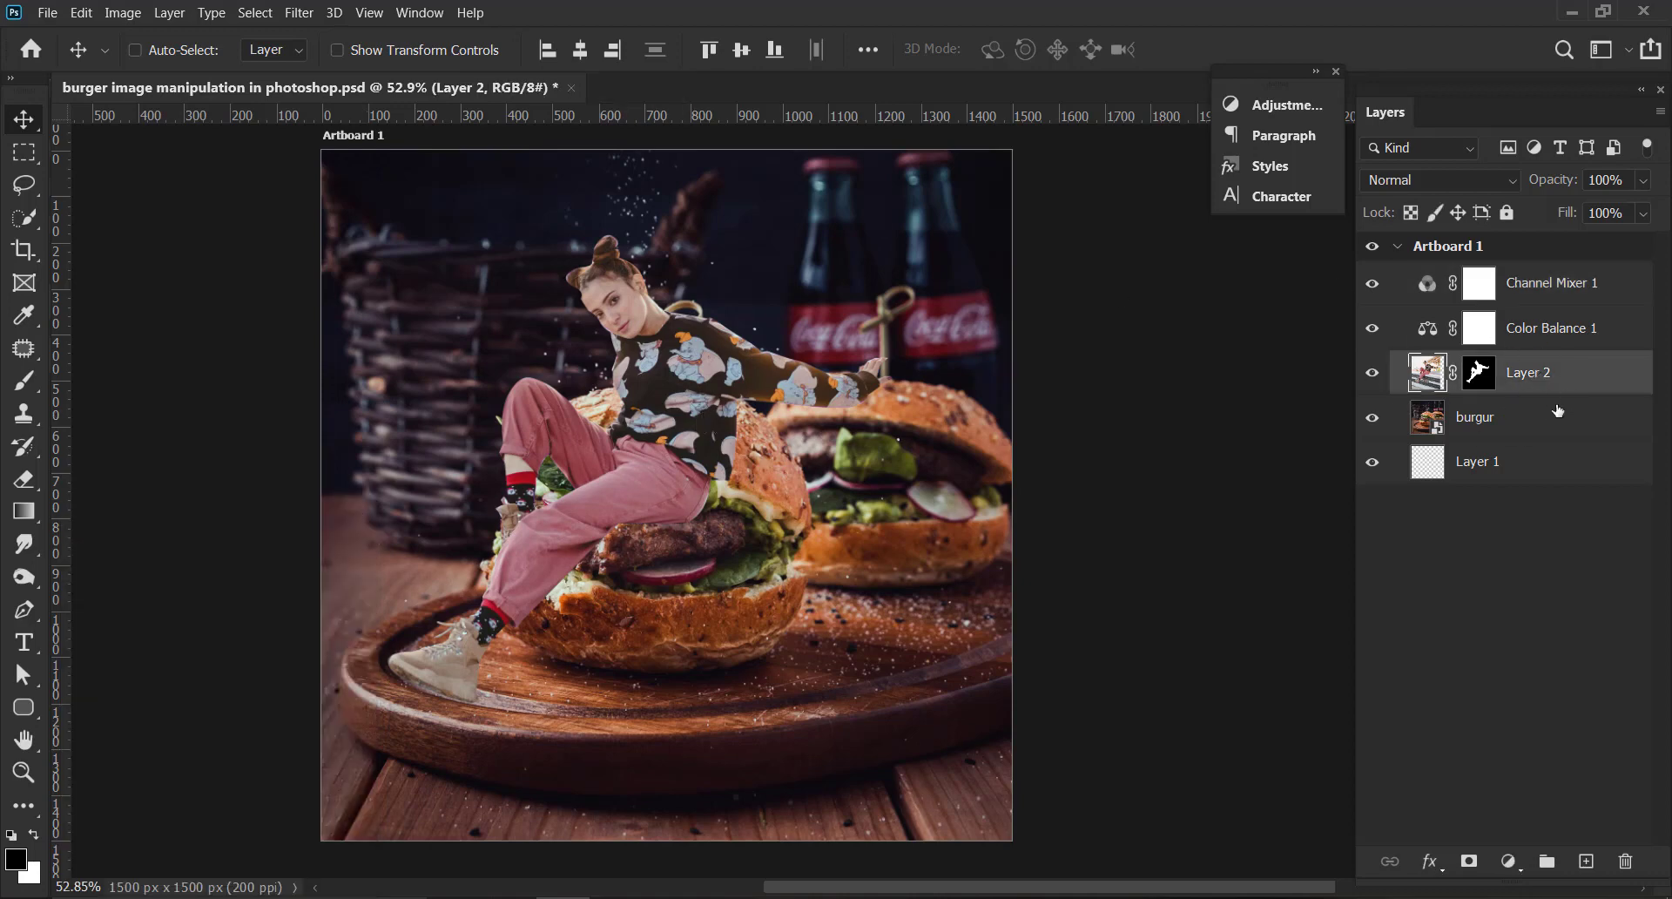
left_click(1512, 420)
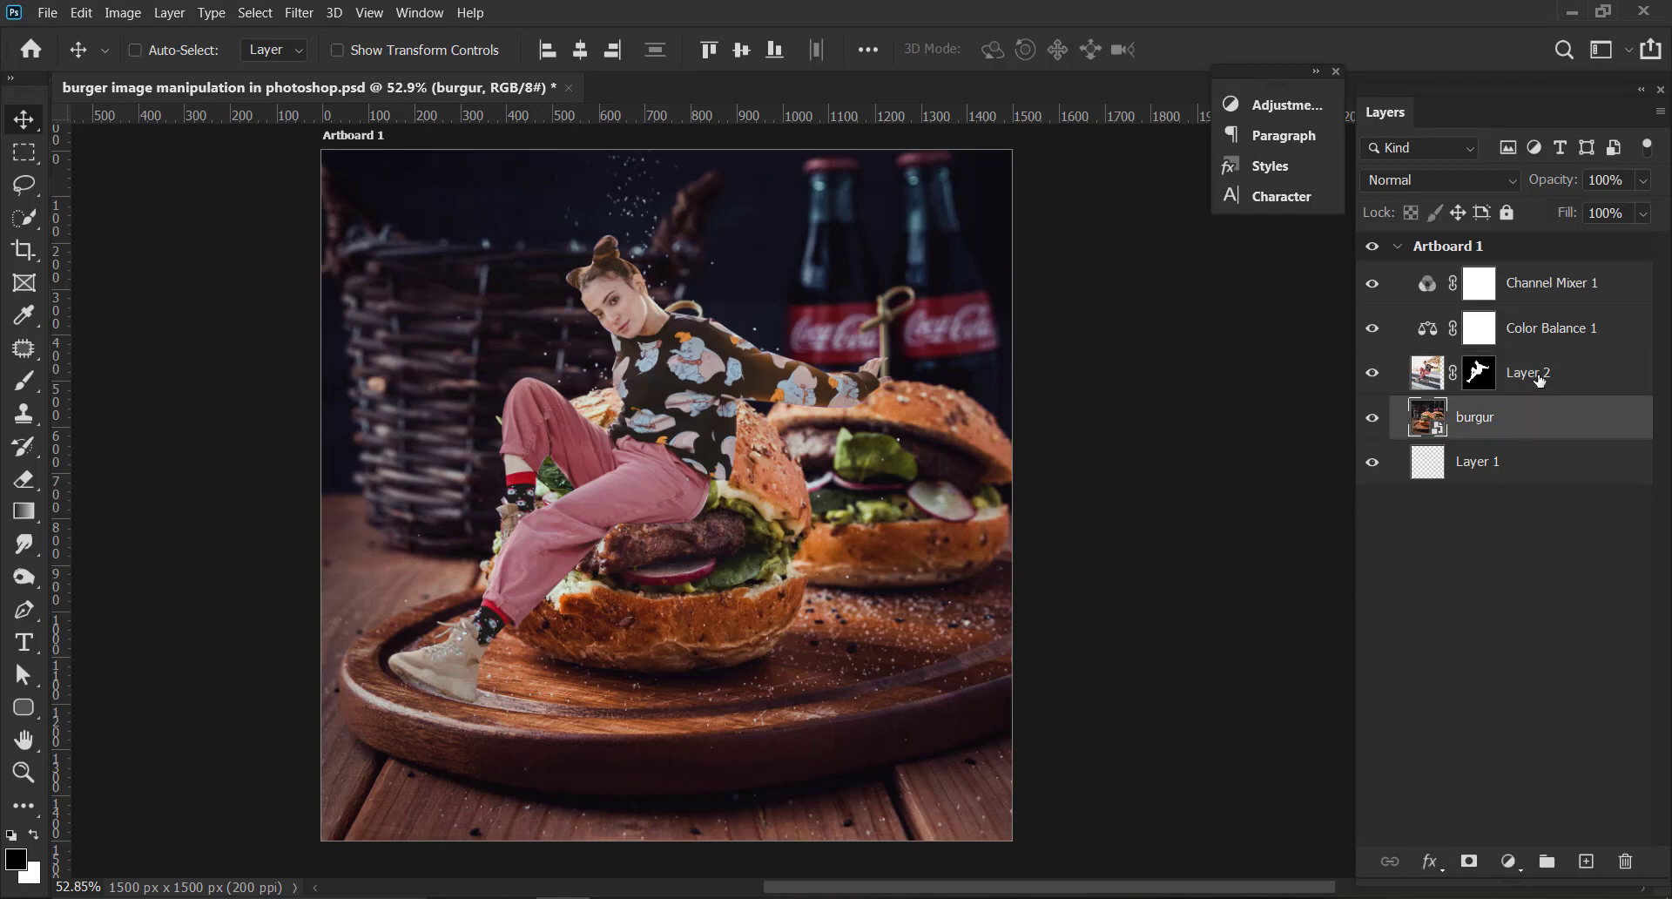
left_click(1539, 380)
left_click(1618, 289)
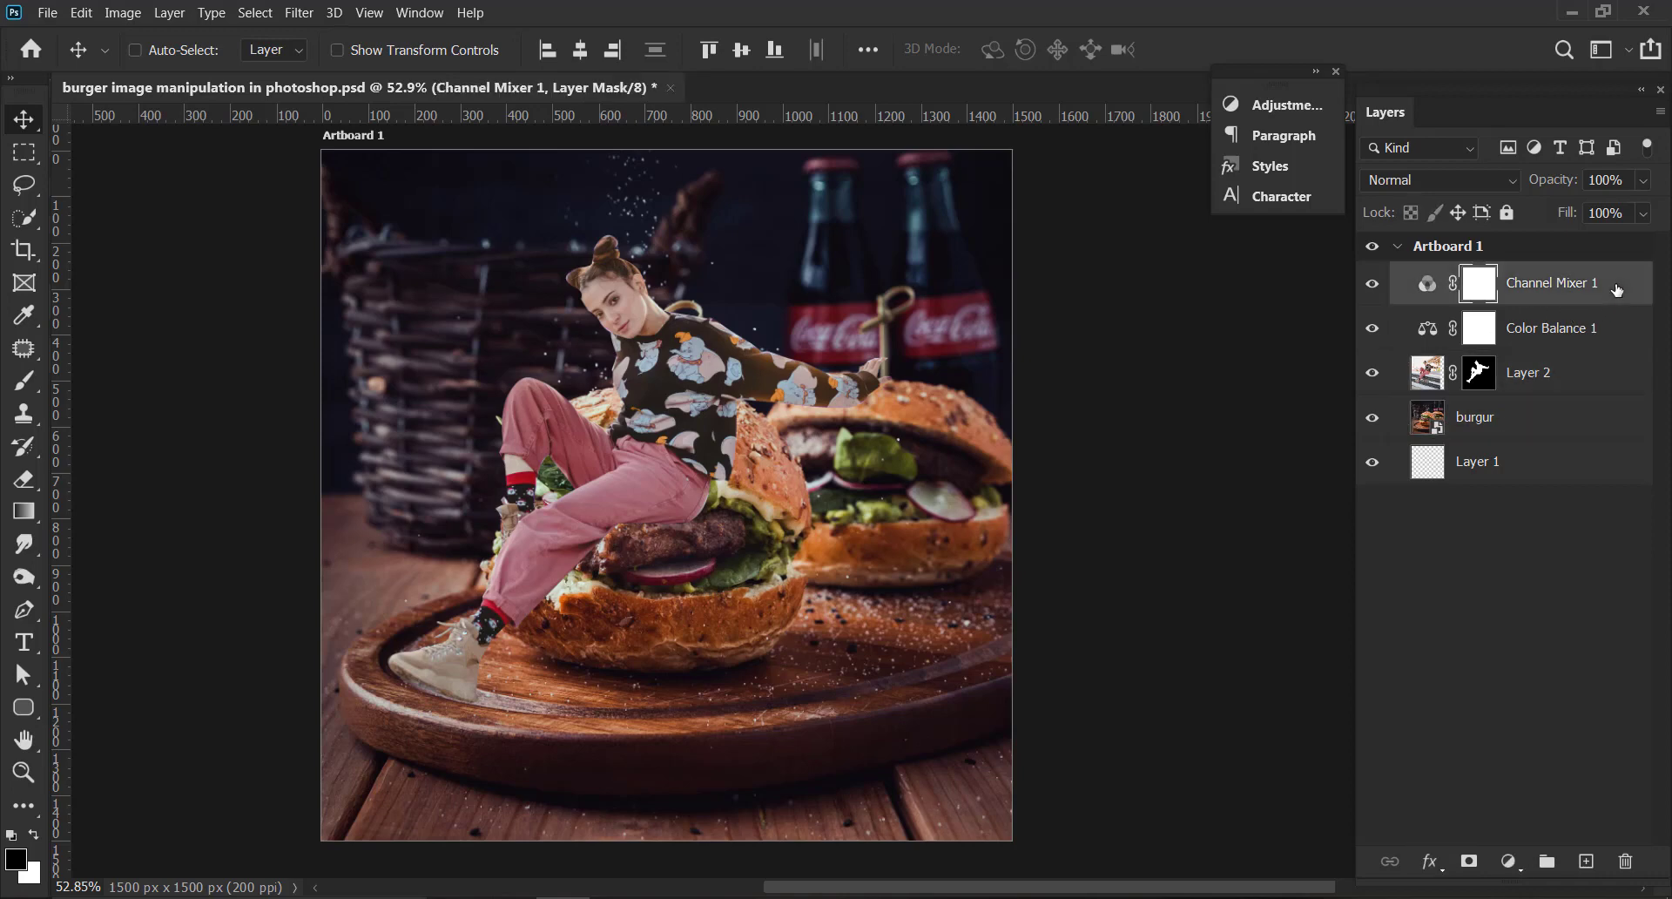
left_click(1585, 862)
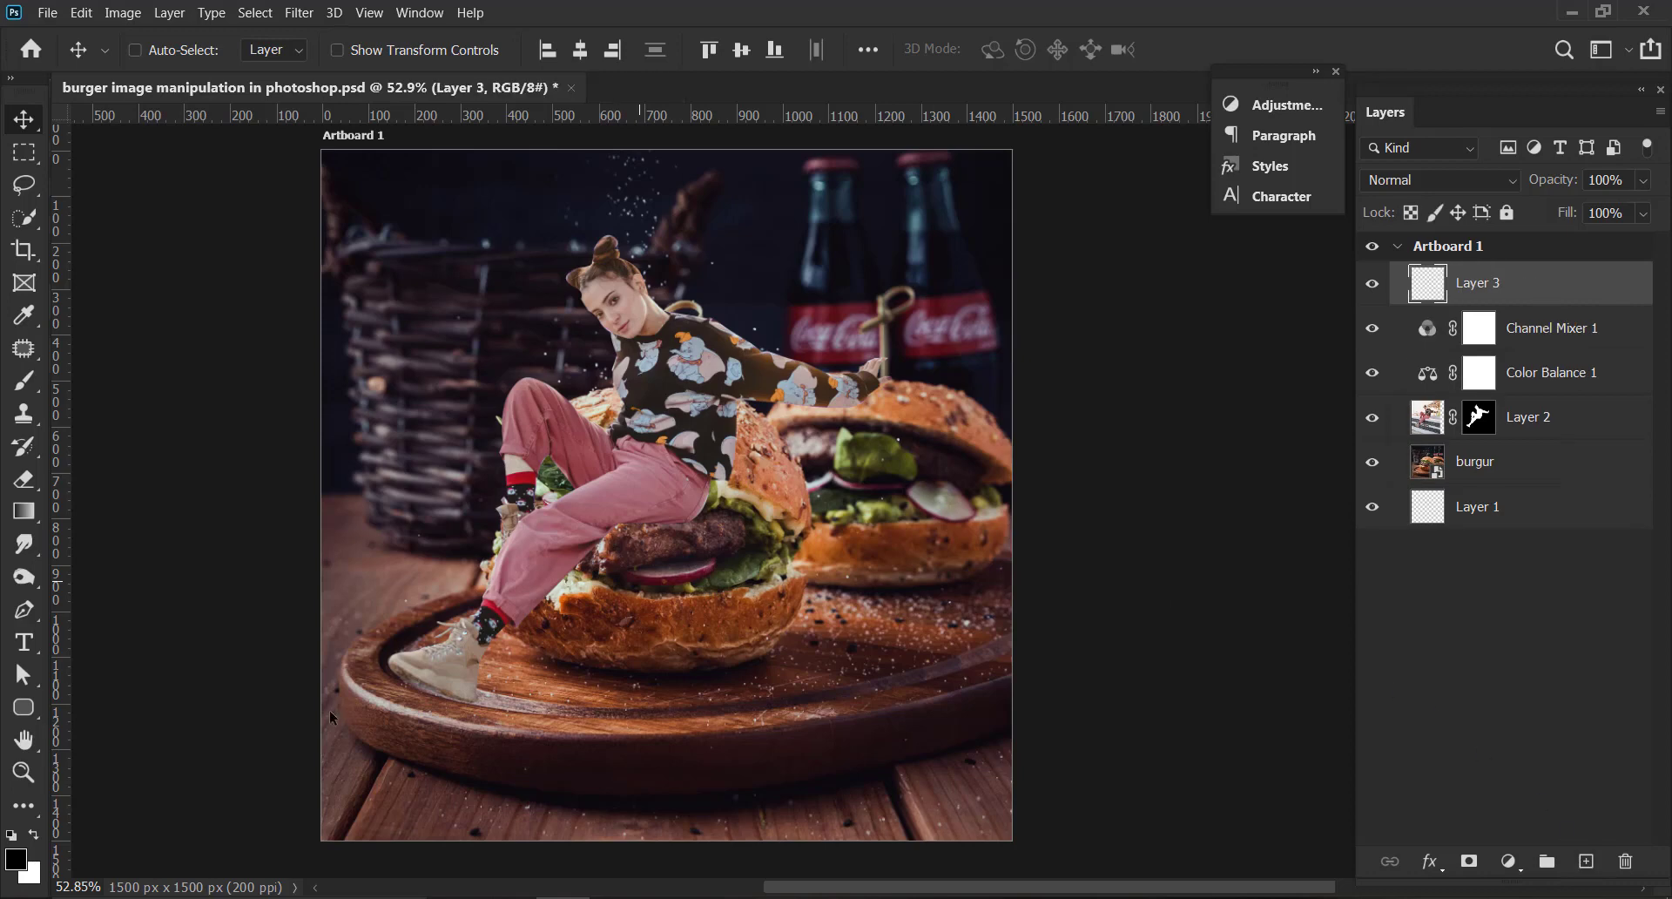
Set up the Brush tool with the Soft Round preset at 0% hardness and black (000000) as the foreground color.
left_click(16, 860)
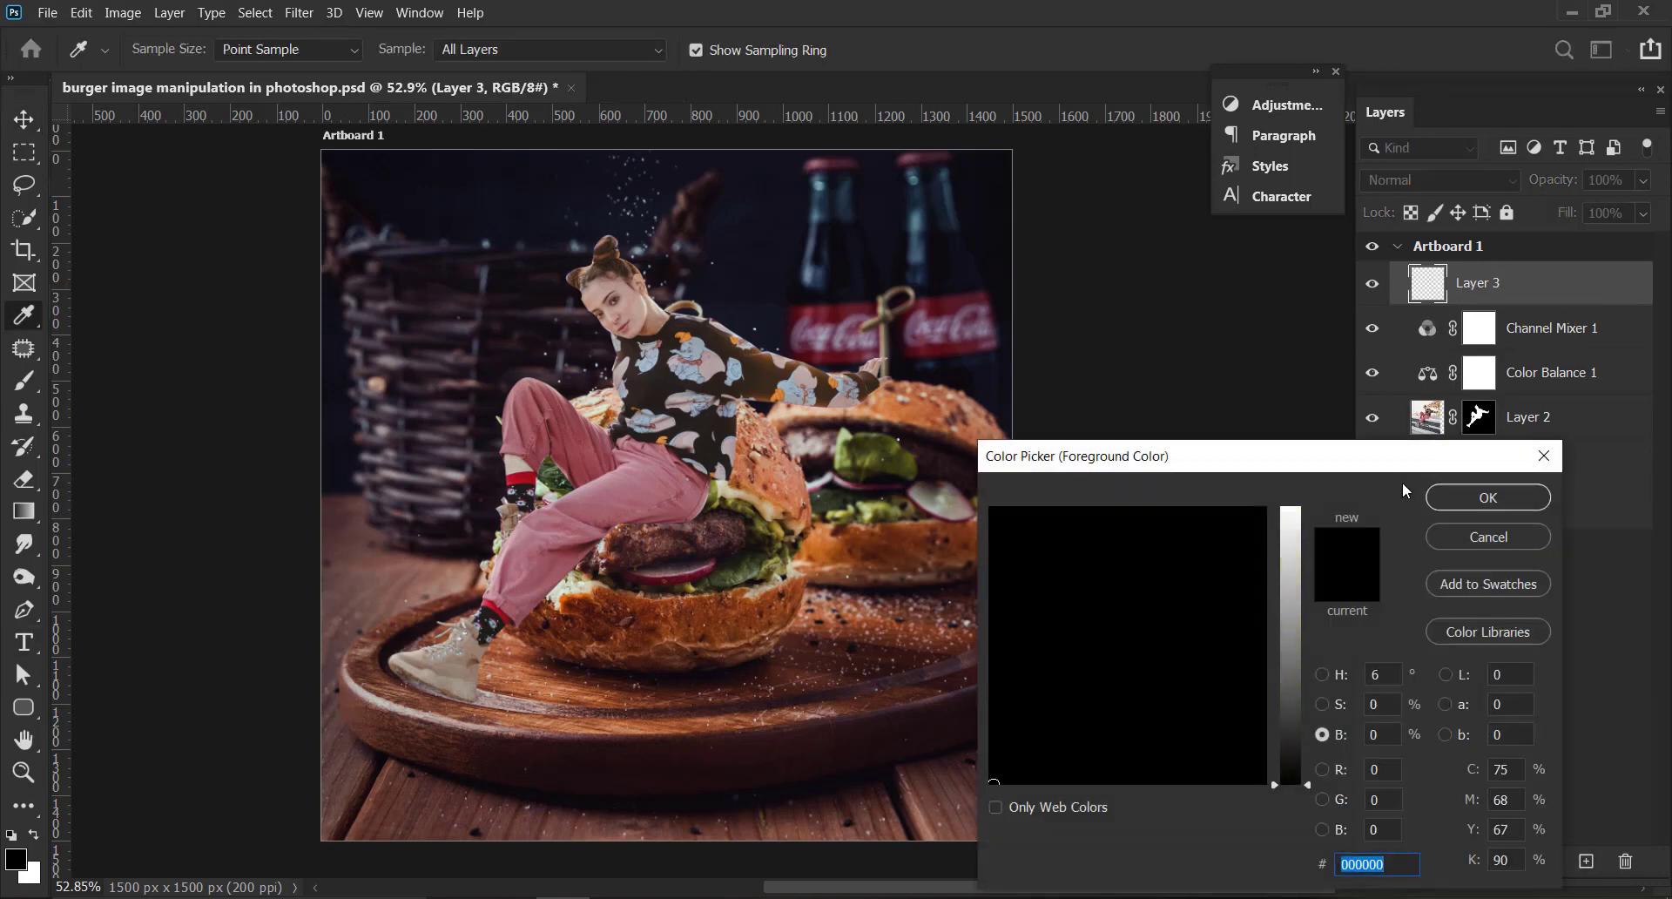
left_click(1480, 497)
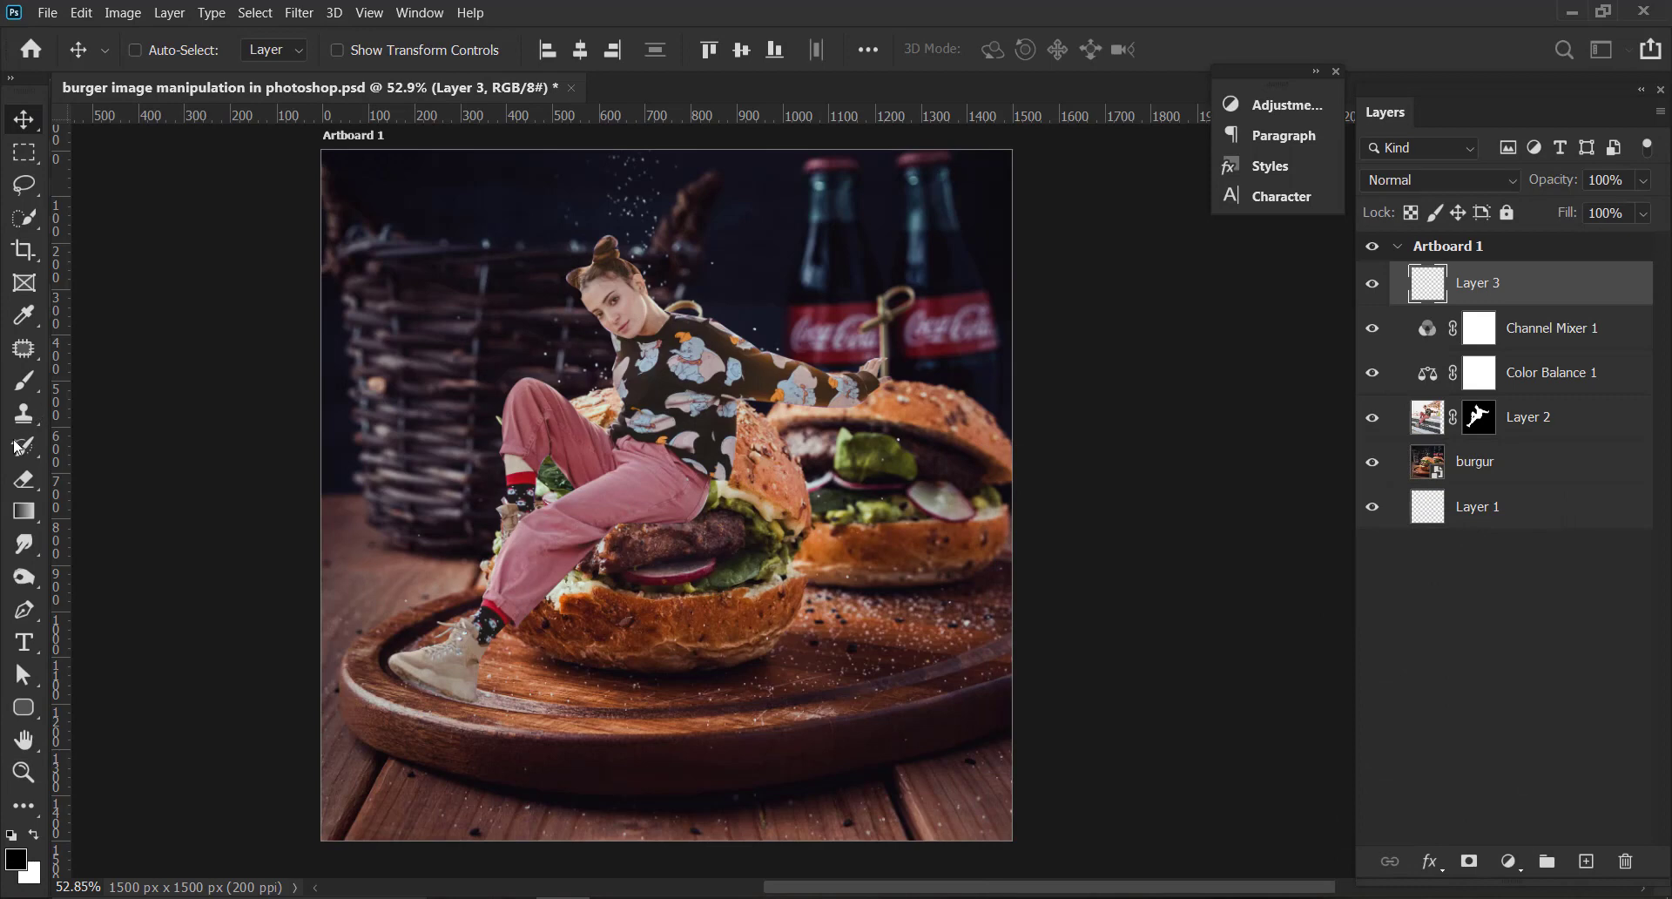
left_click(45, 368)
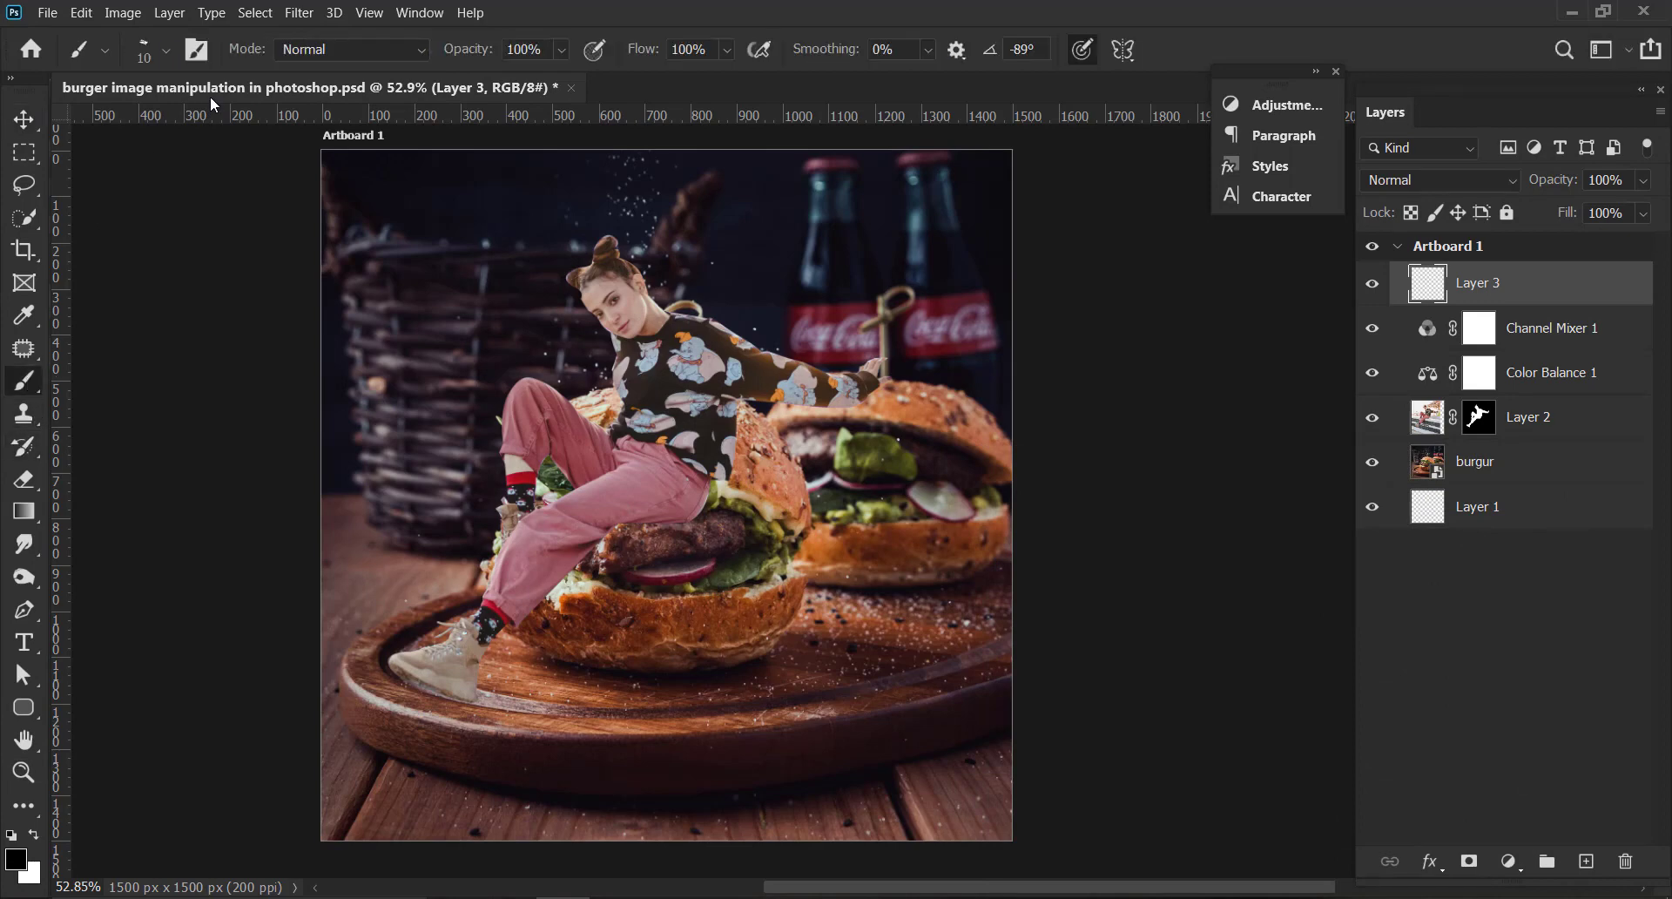
left_click(145, 47)
left_click(205, 263)
left_click(206, 263)
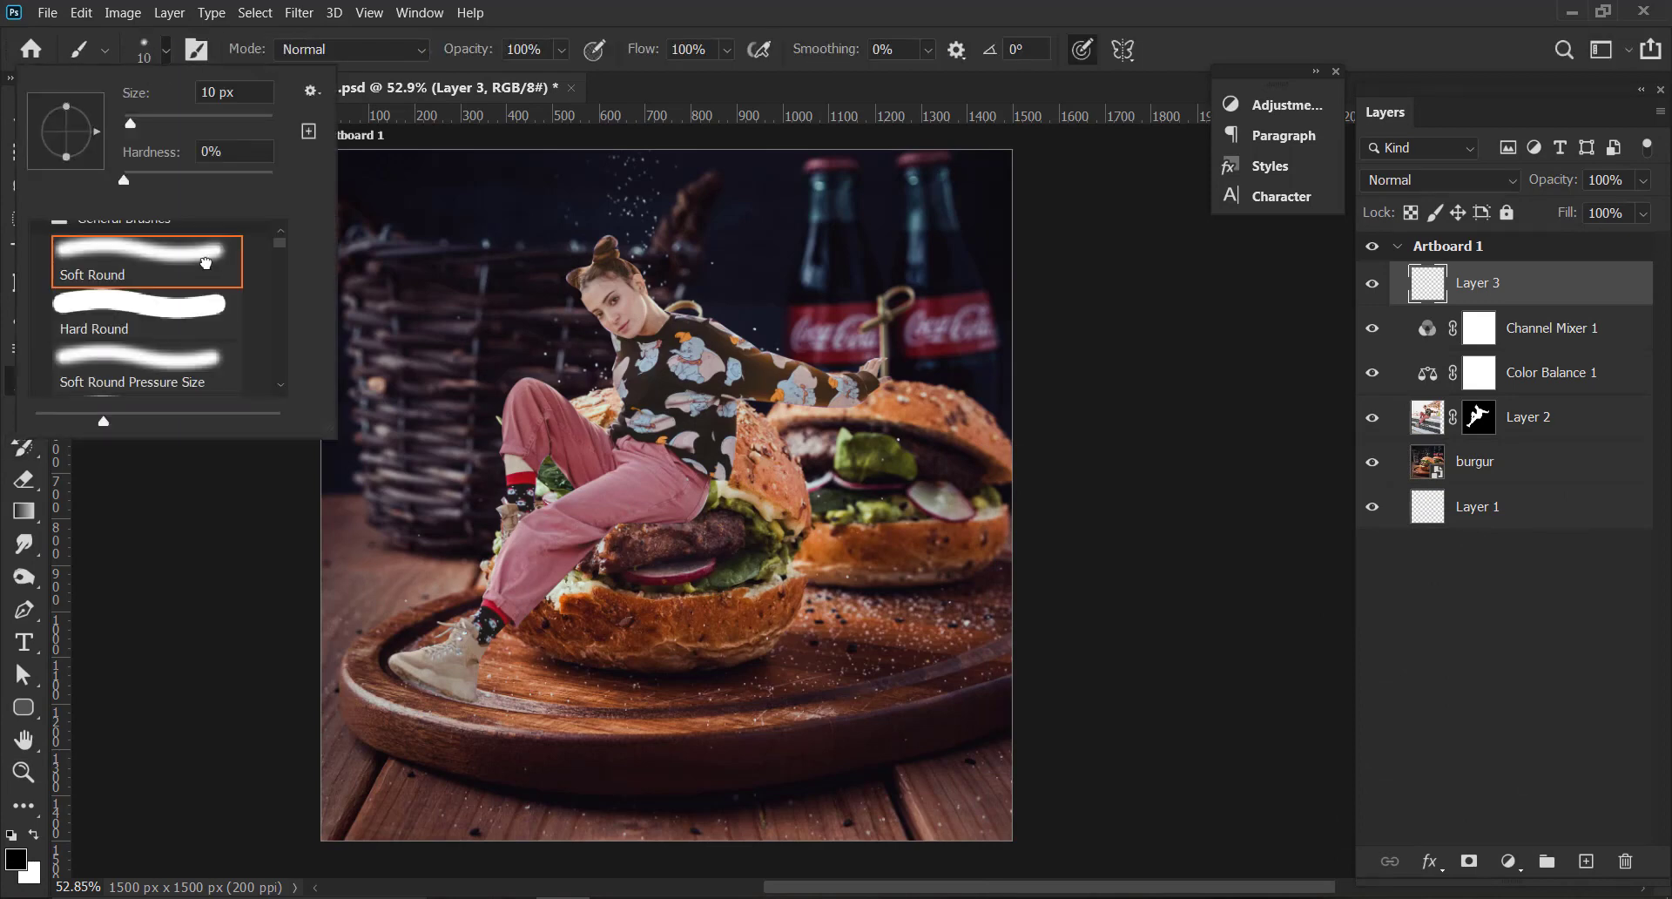
left_click(675, 9)
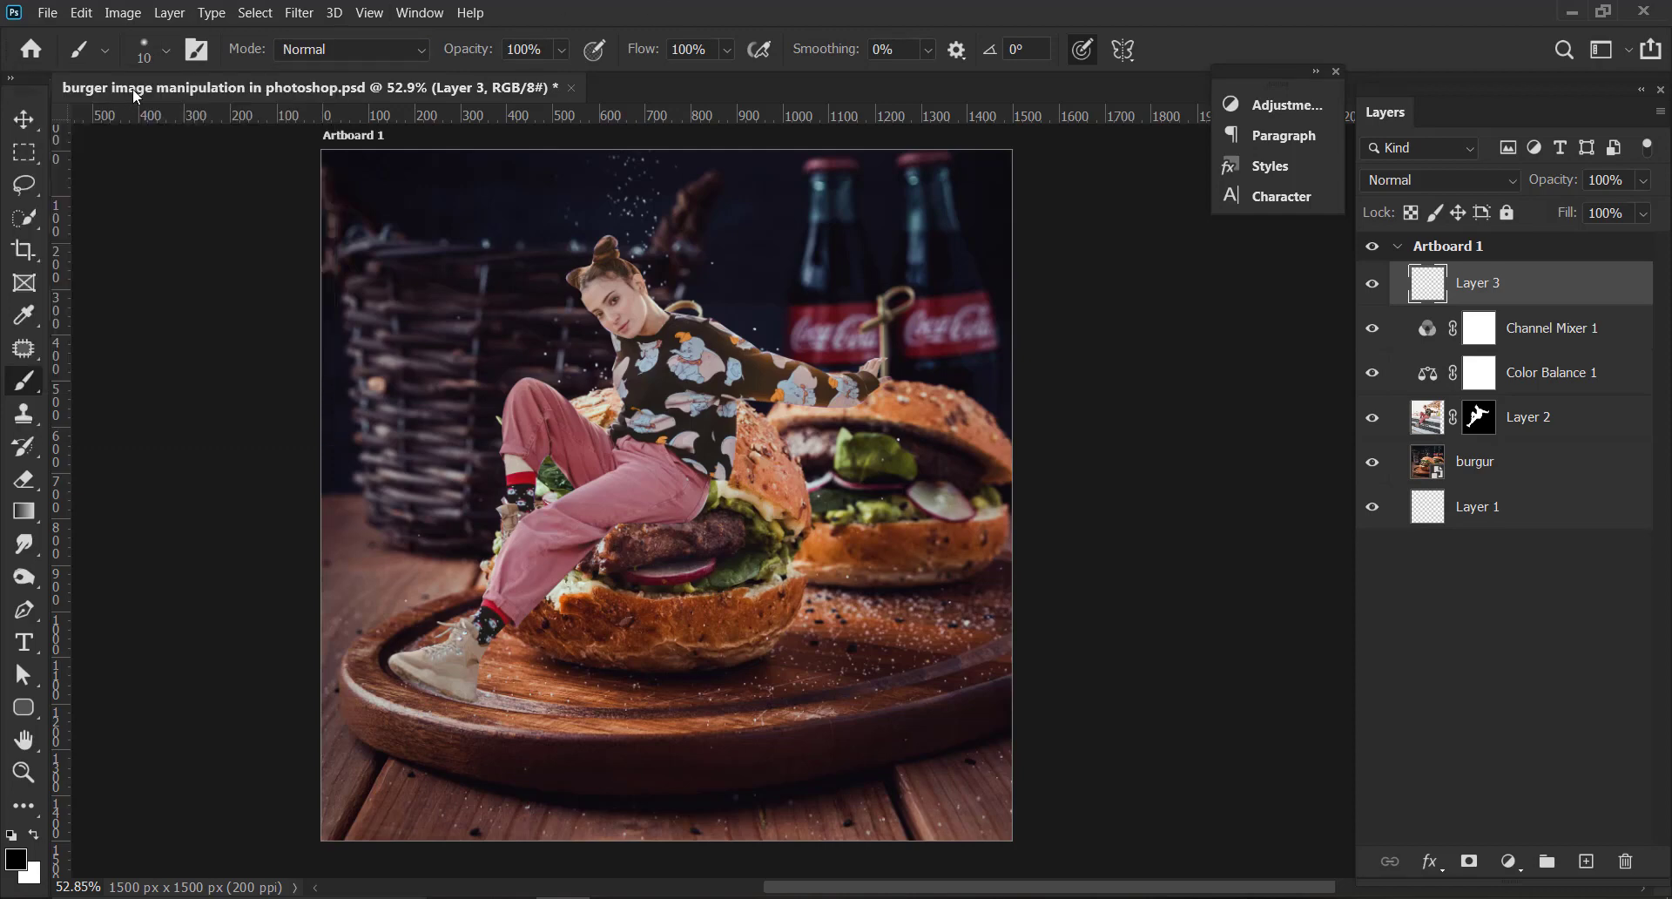
Enlarge the brush to 125 px and paint a soft black shadow dab on Layer 3 at the heel of the front shoe.
left_click(145, 50)
left_click_drag(130, 120, 144, 118)
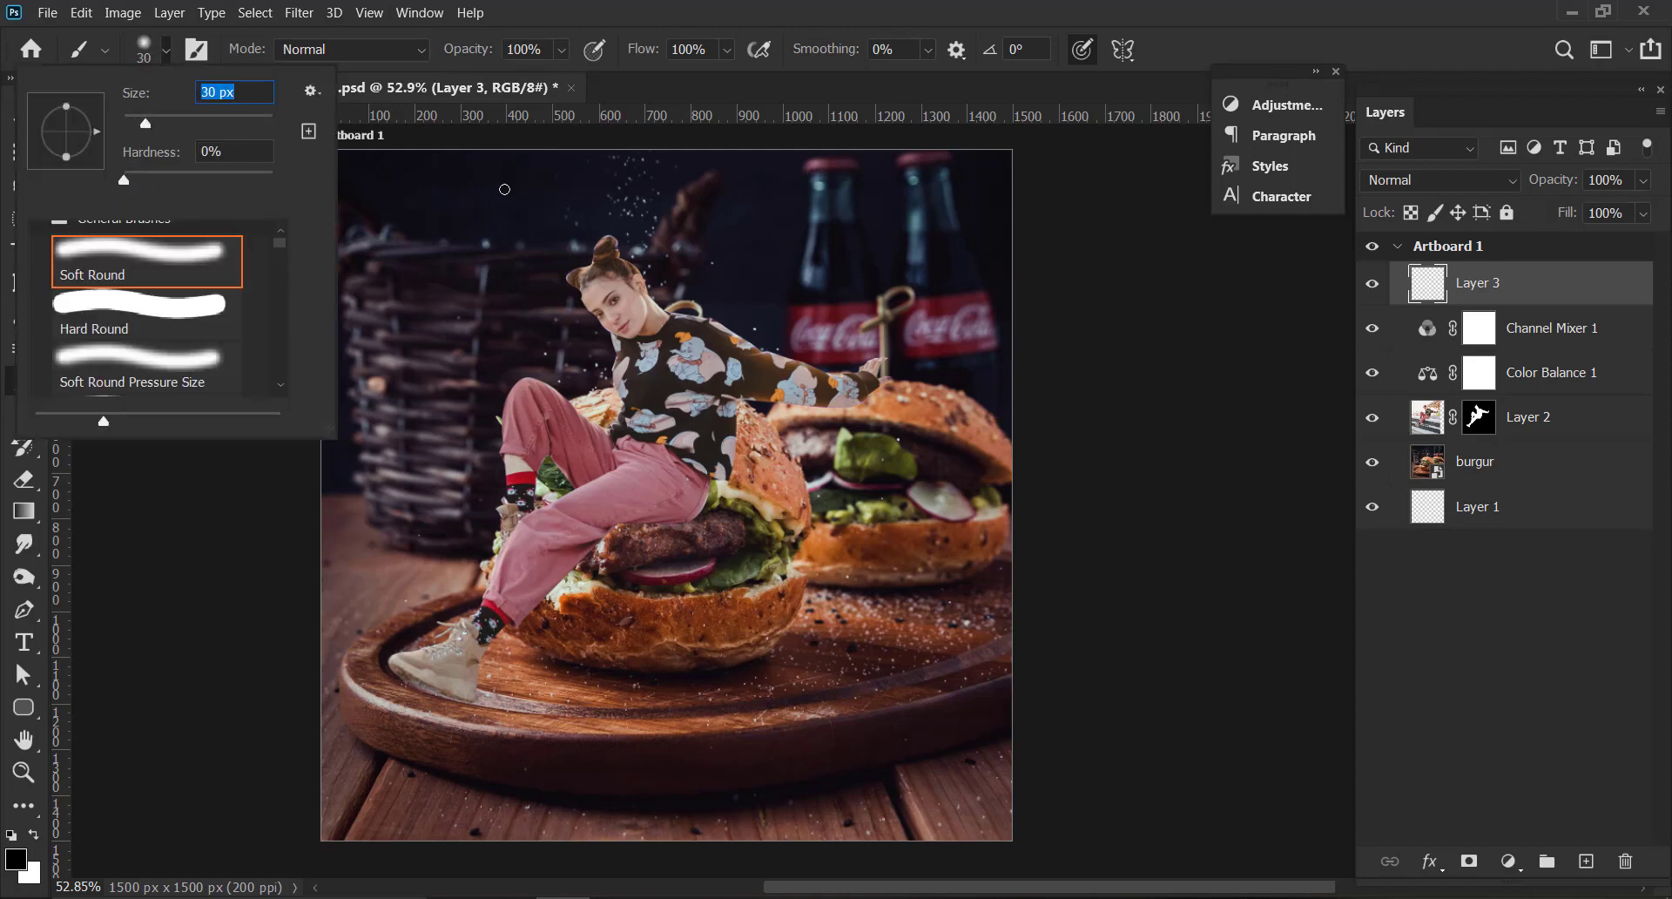
left_click(563, 8)
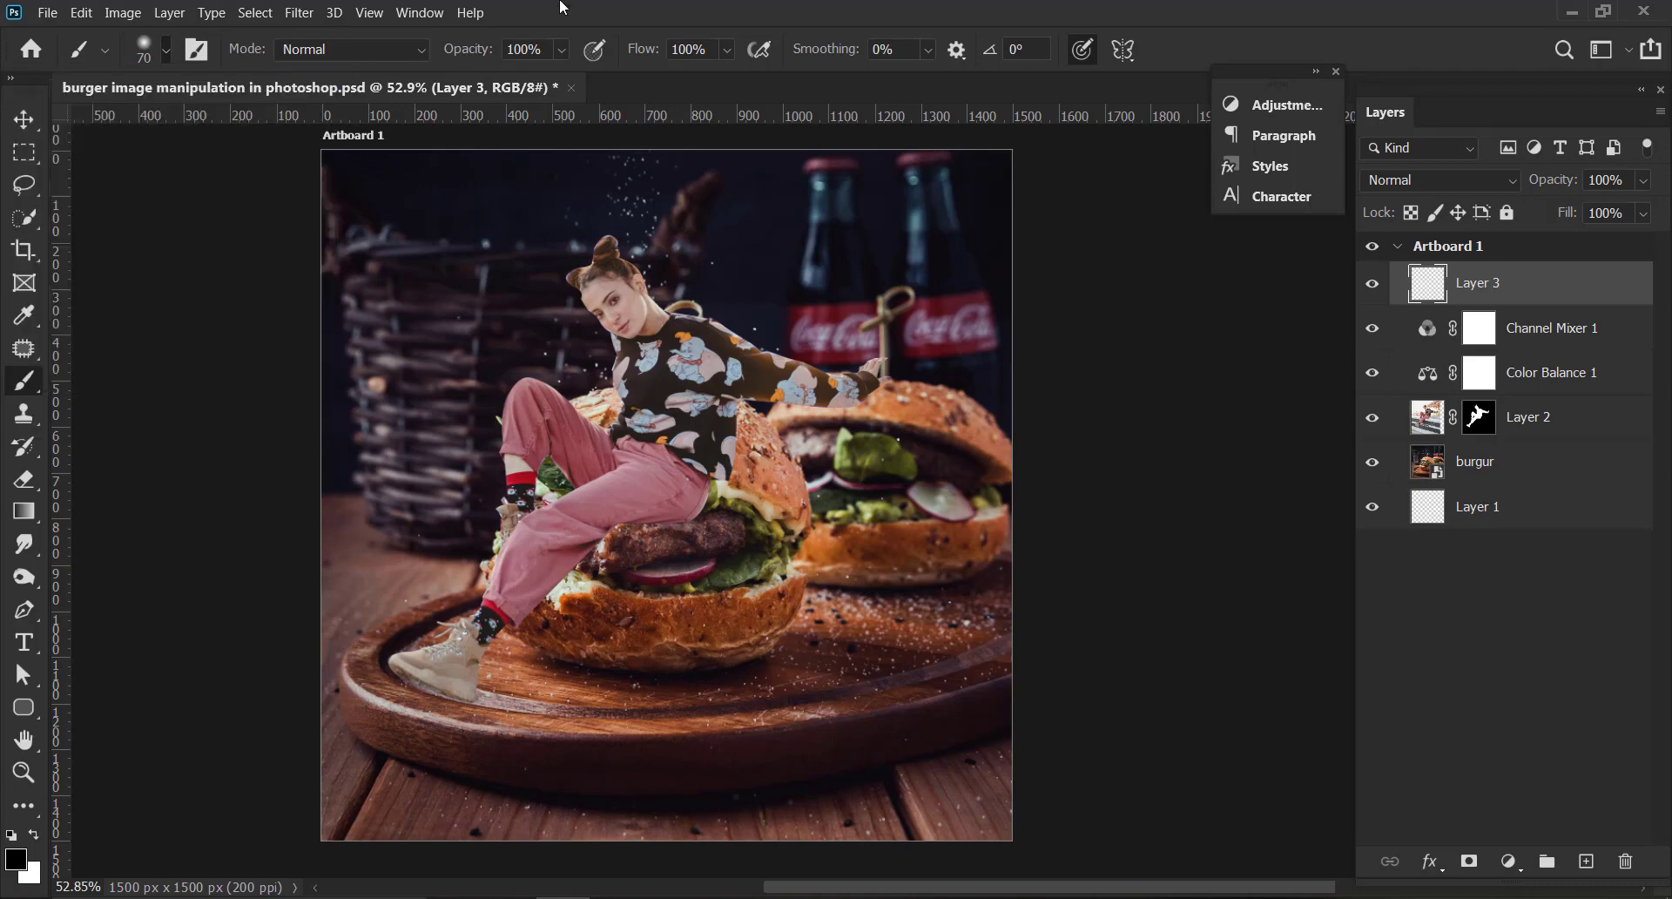
key("bracketright")
key("bracketright")
key("bracketright")
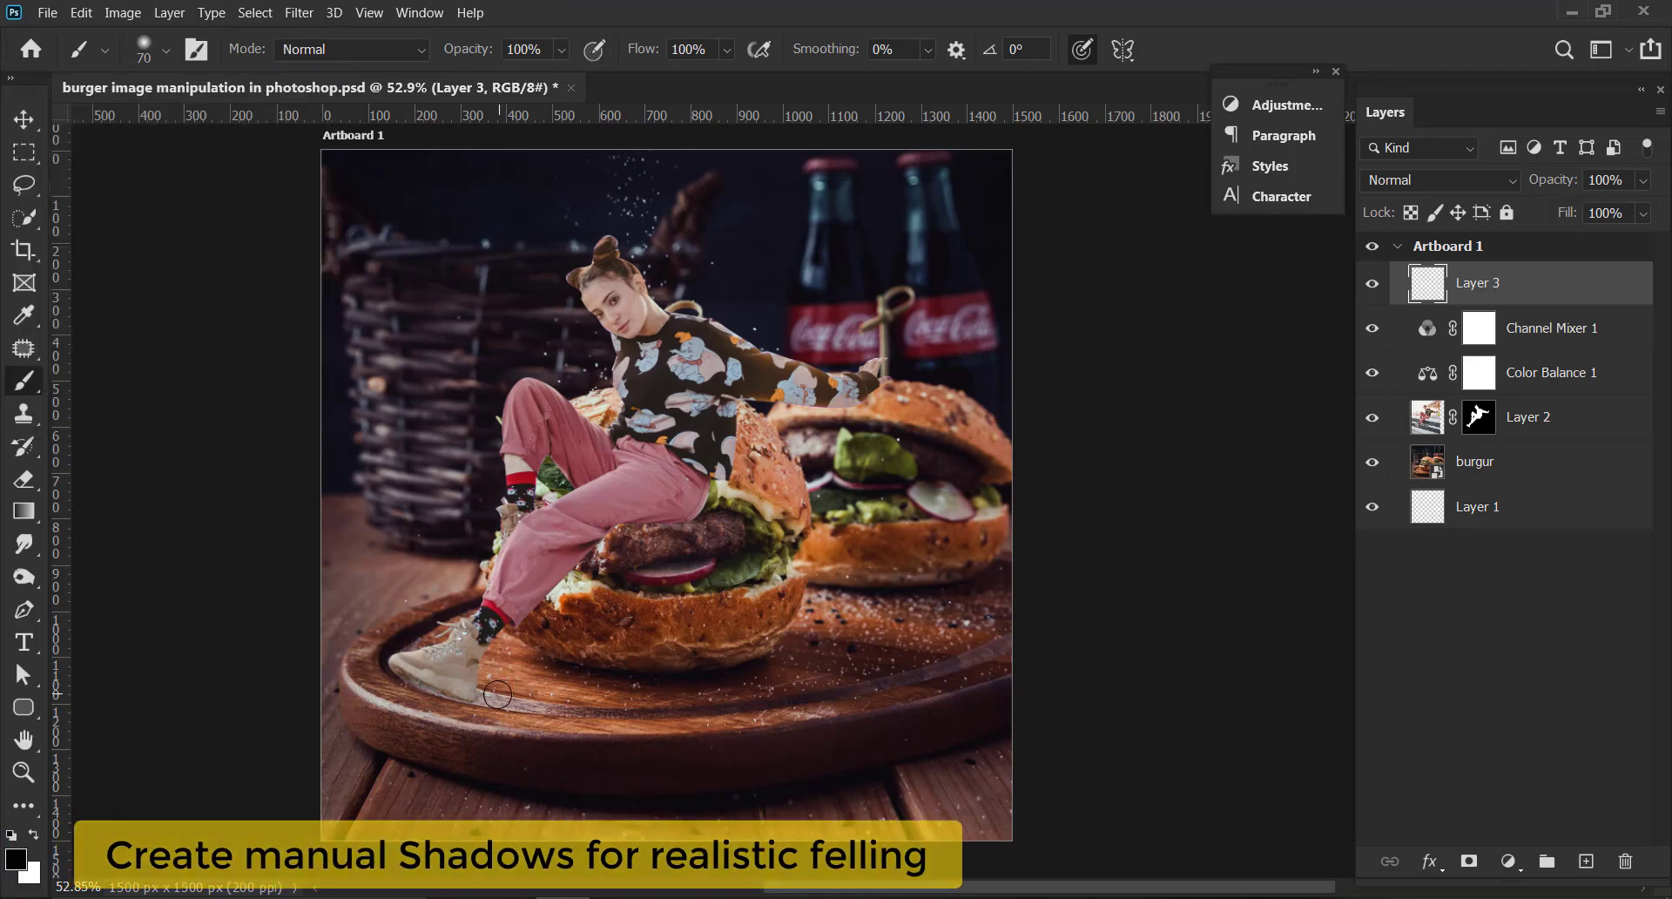
key("bracketright")
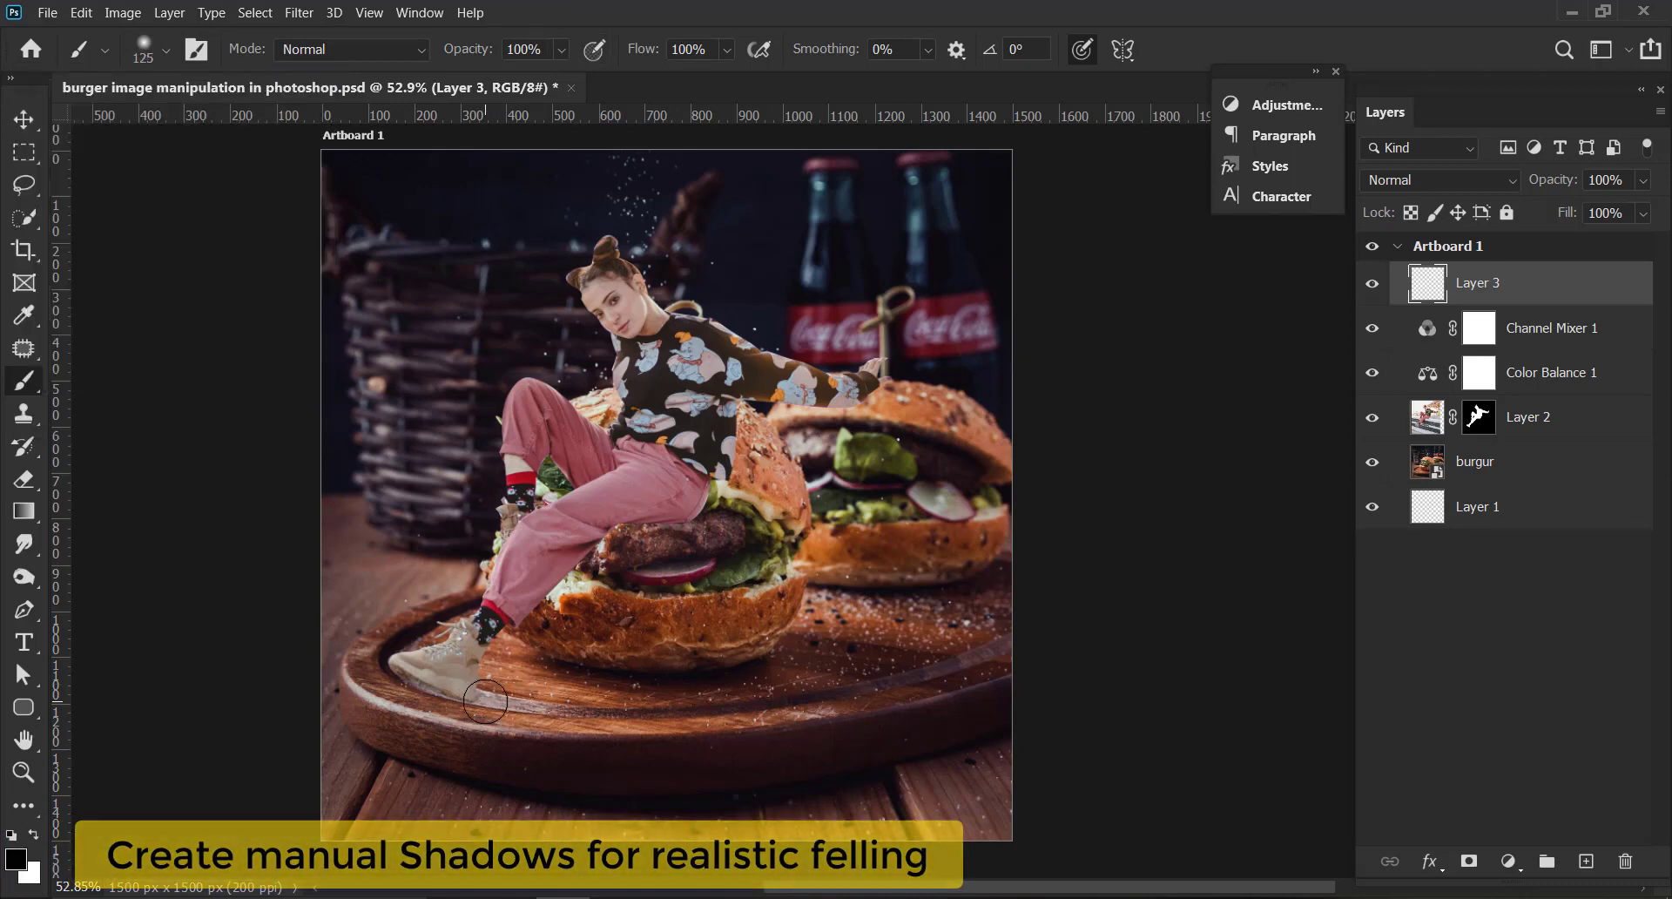
left_click_drag(476, 701, 480, 695)
Move Layer 3 beneath Layer 2 in the layer stack and shift the shadow dab slightly so it sits under the heel.
left_click(23, 118)
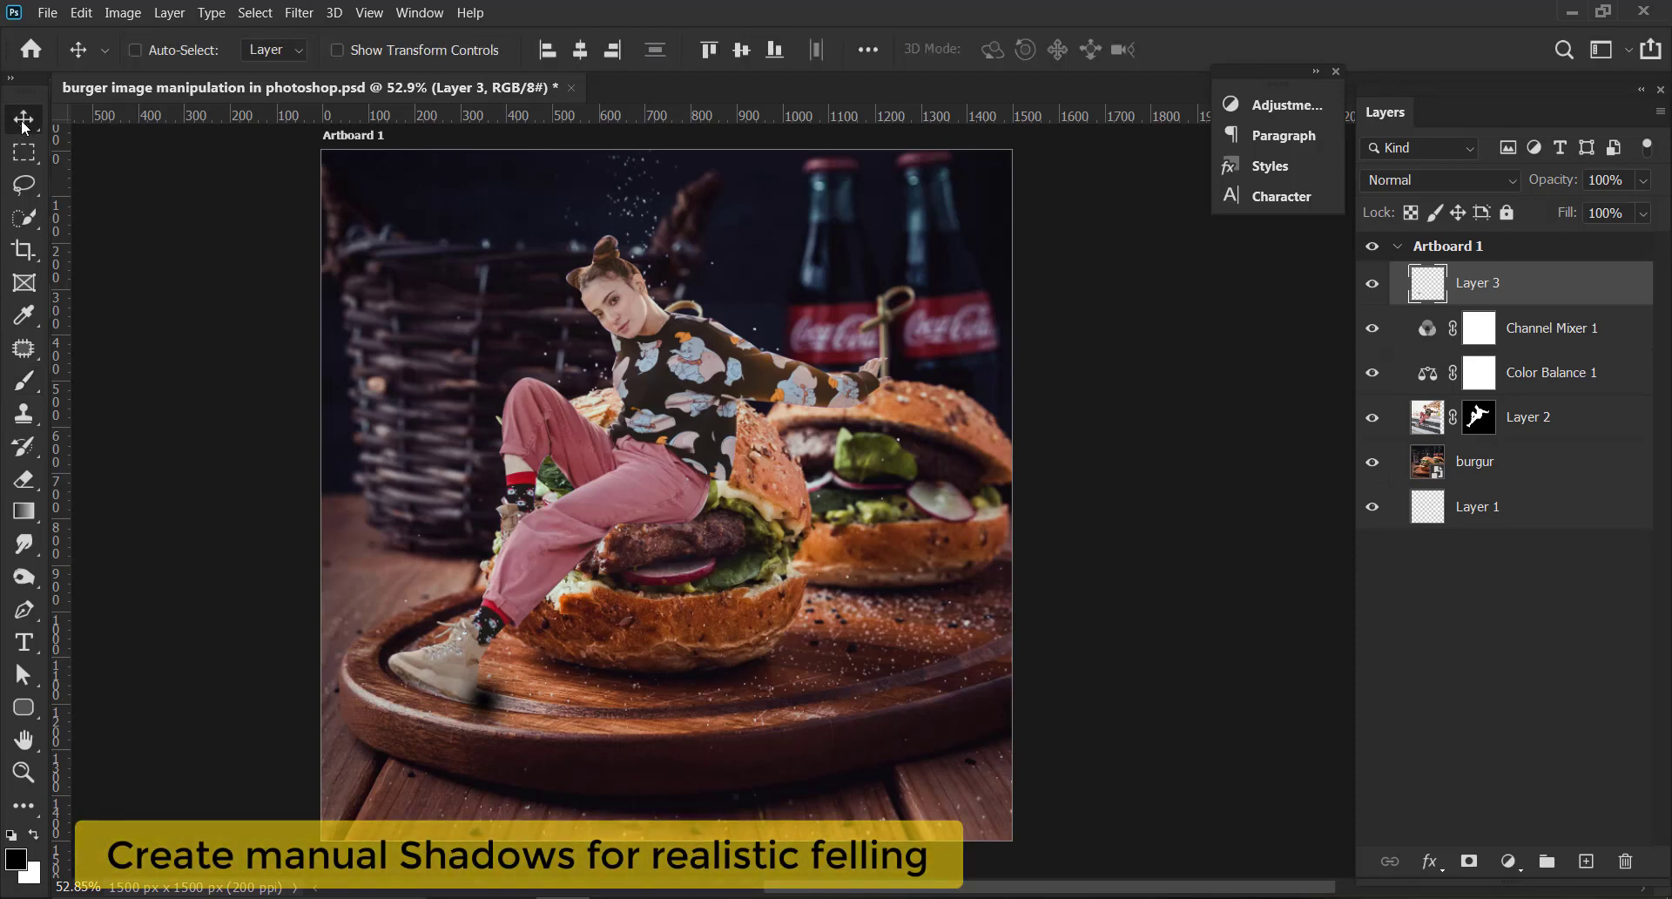
left_click_drag(1466, 292, 1463, 440)
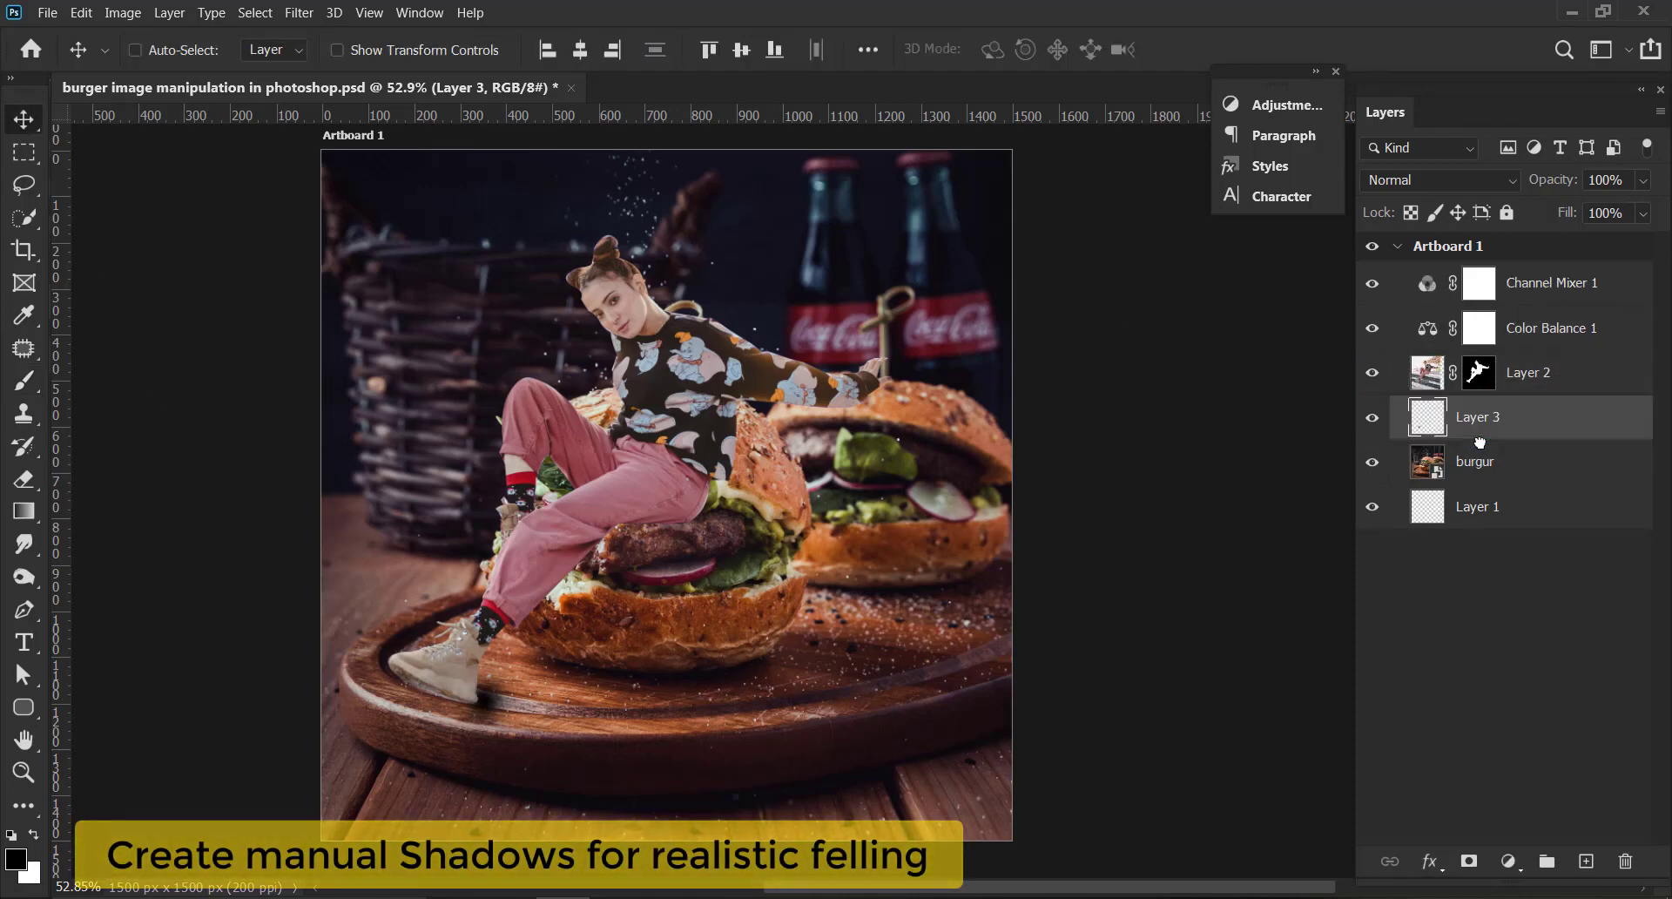
left_click_drag(485, 705, 478, 714)
Free-transform the shadow dab on Layer 3, skewing its upper edge toward the toe and widening its base to 164% in perspective.
key("ctrl+t")
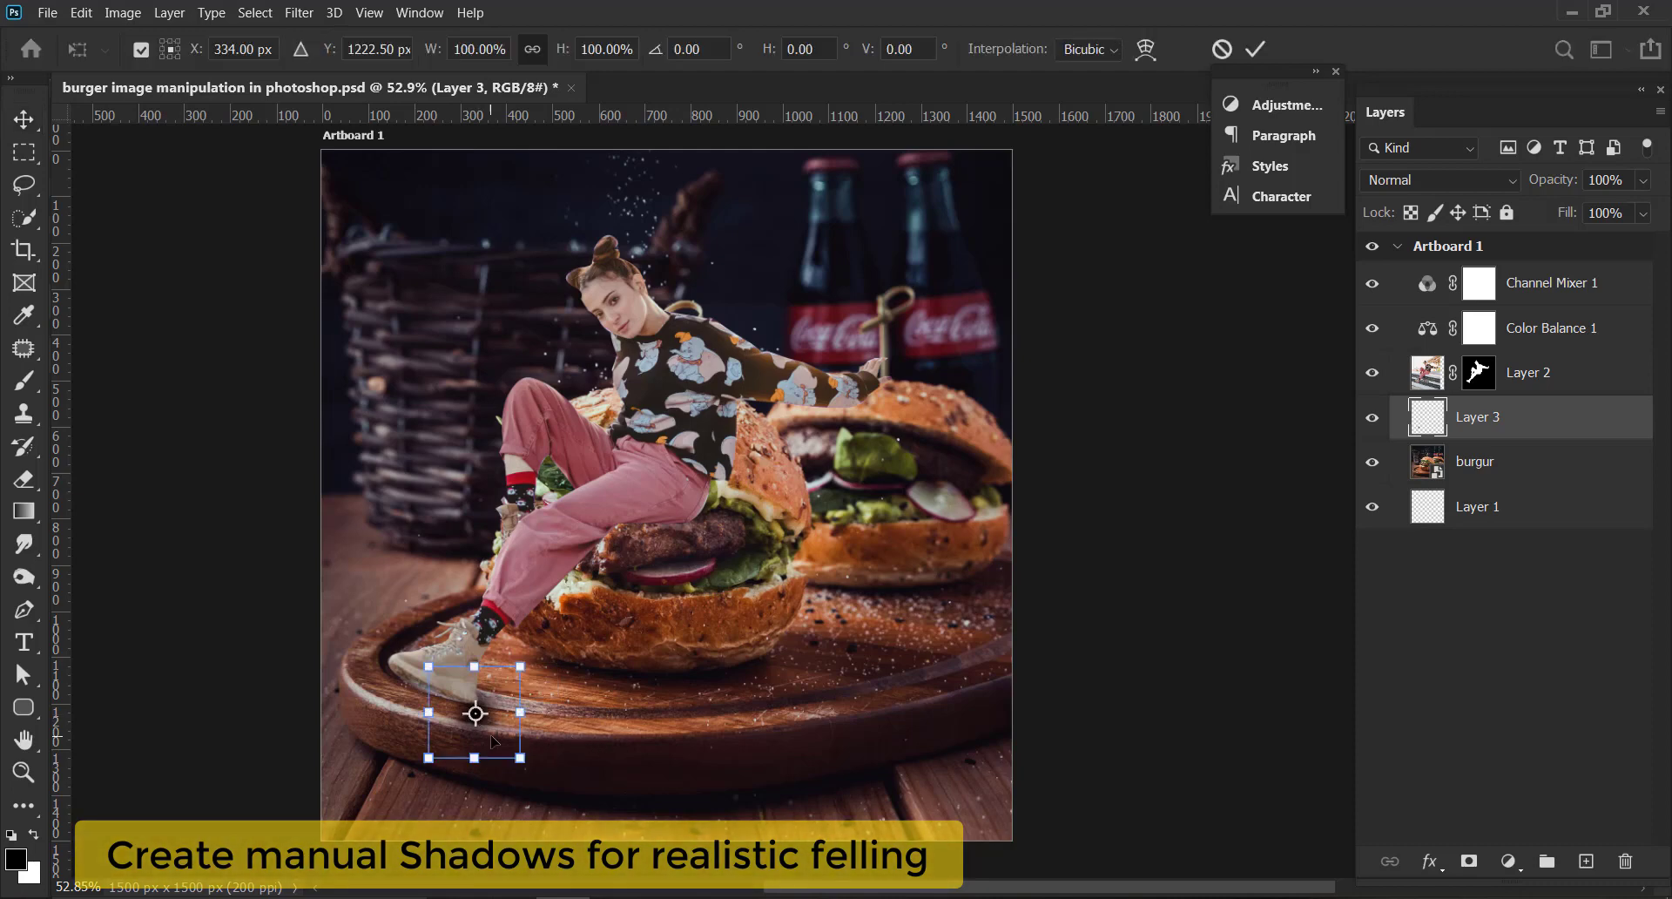
right_click(454, 713)
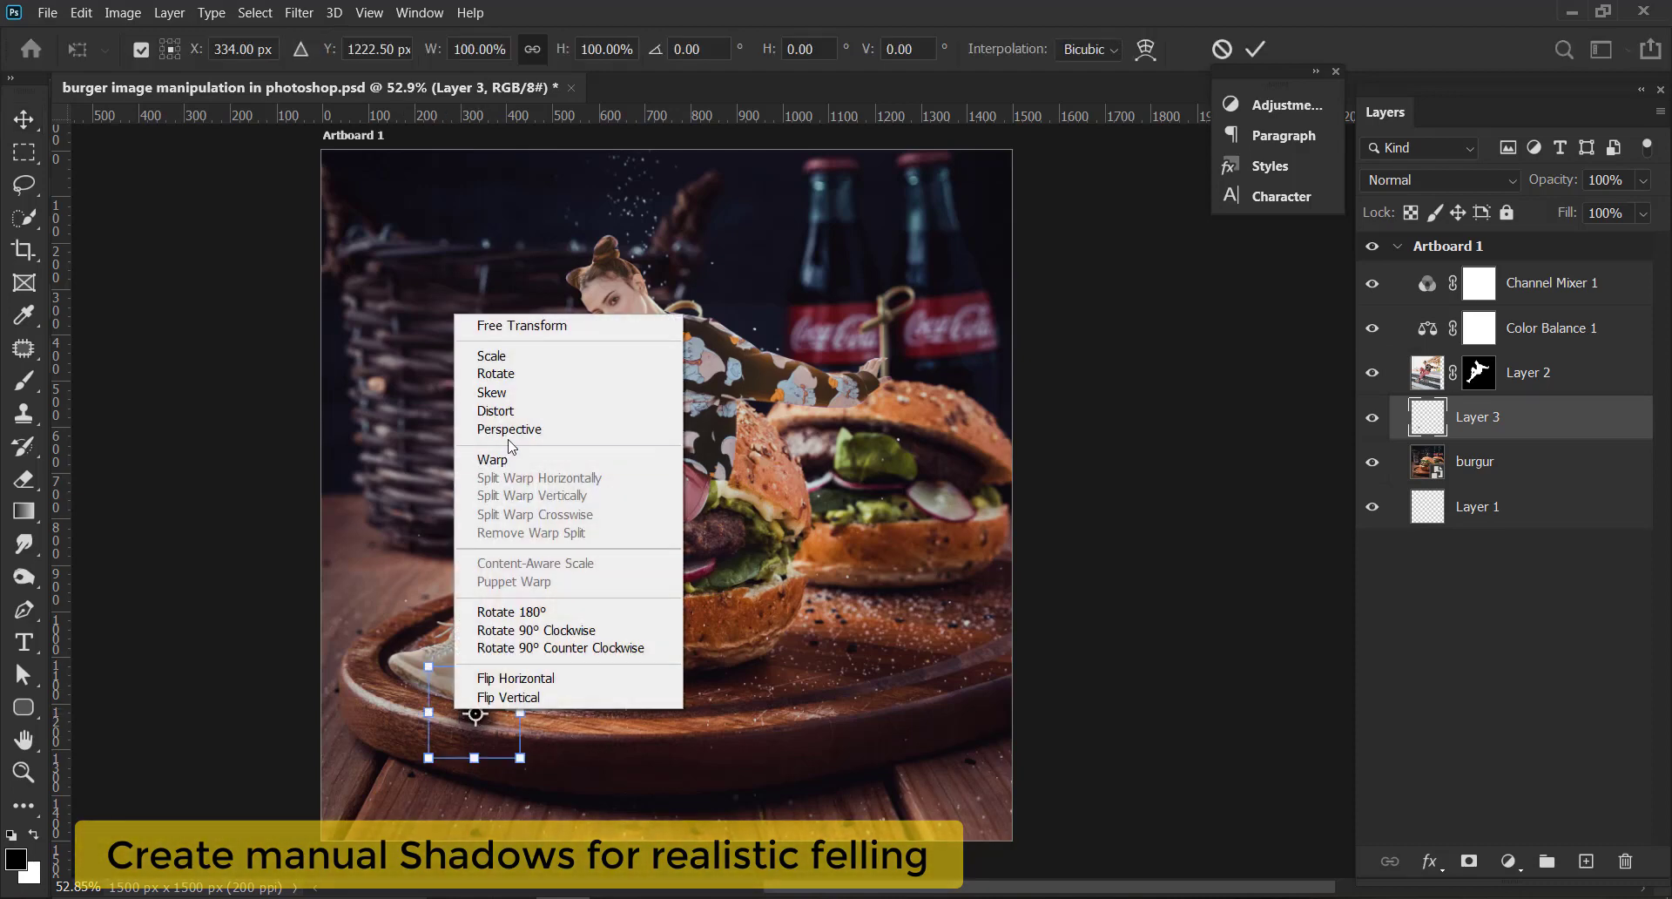
left_click(592, 723)
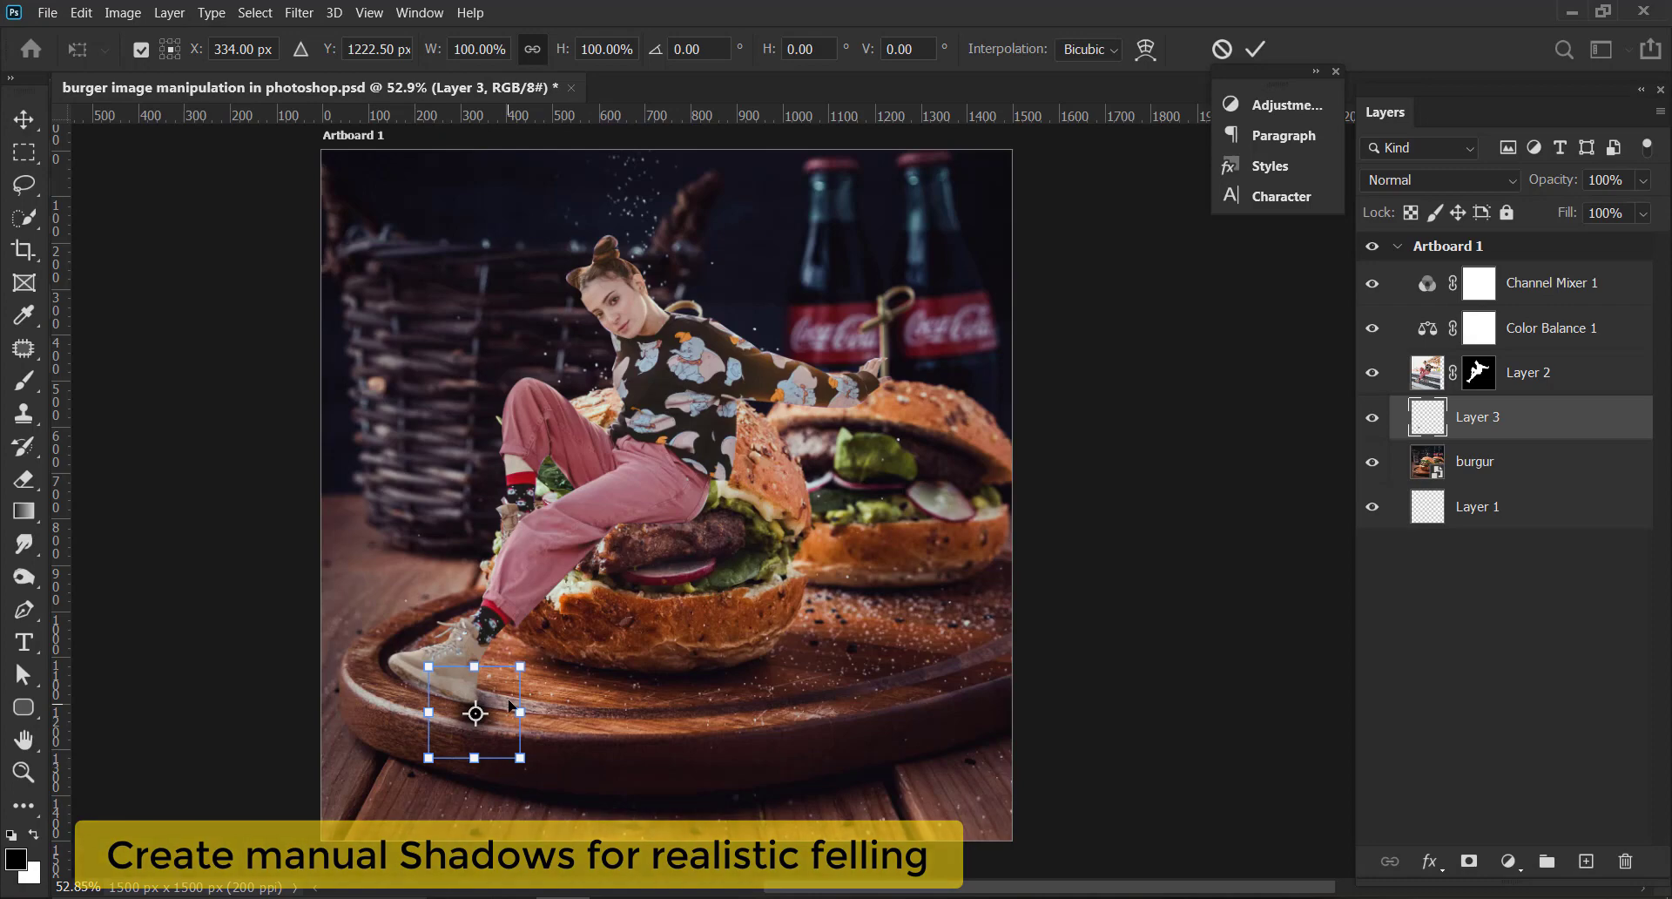
key("ctrl+1")
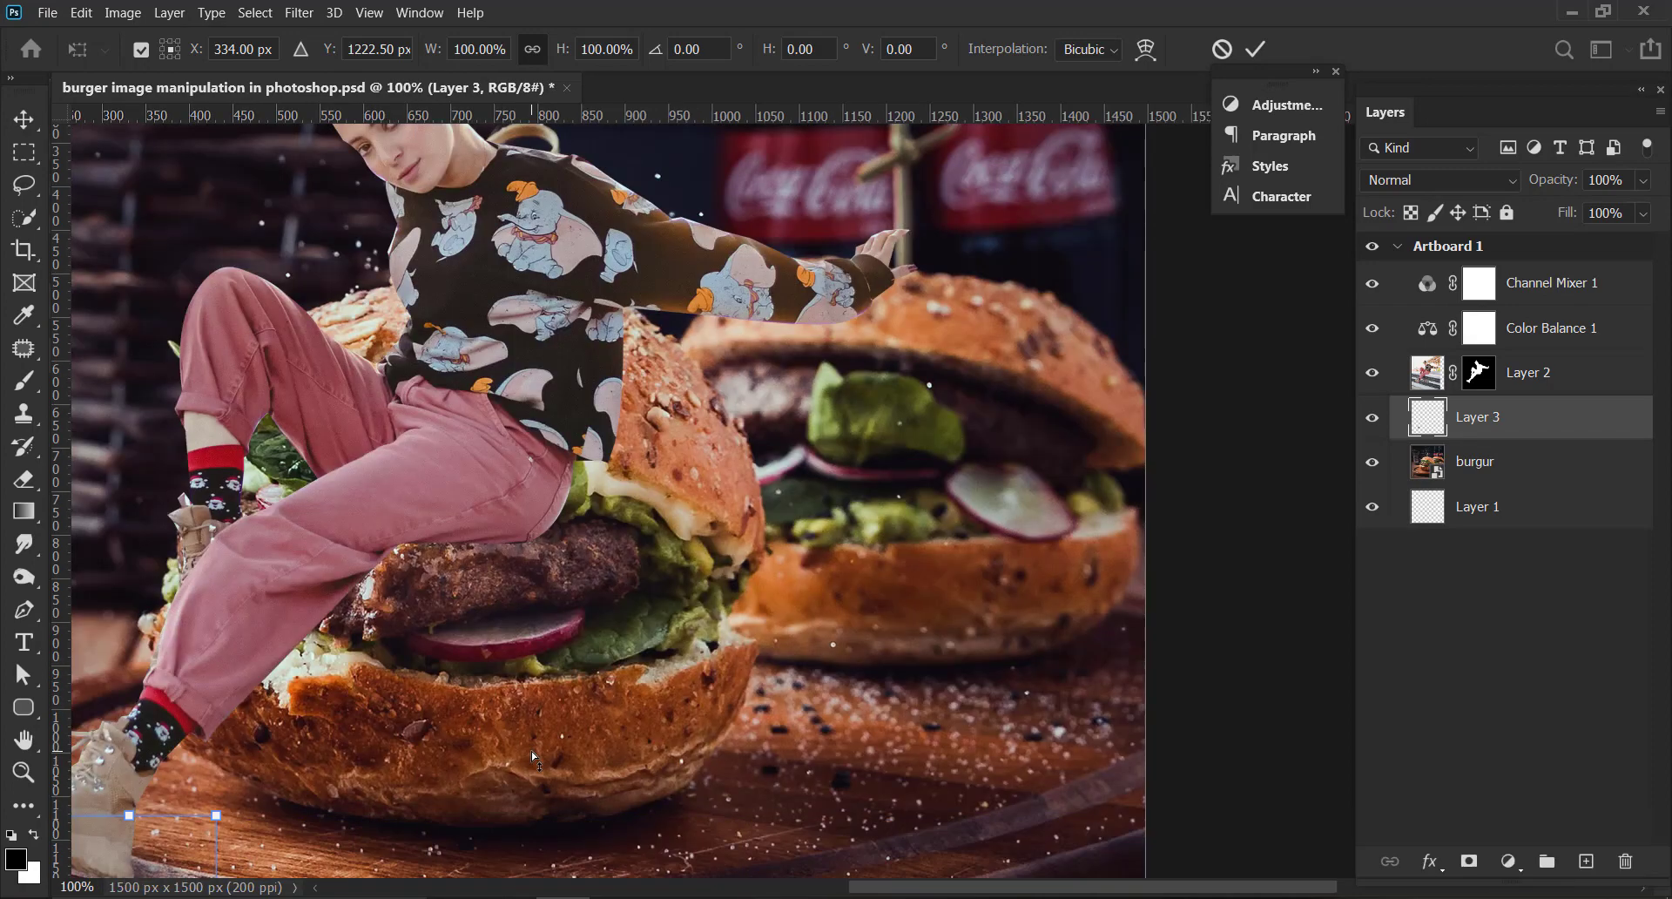
left_click_drag(350, 562, 1001, 247)
left_click_drag(417, 550, 103, 647)
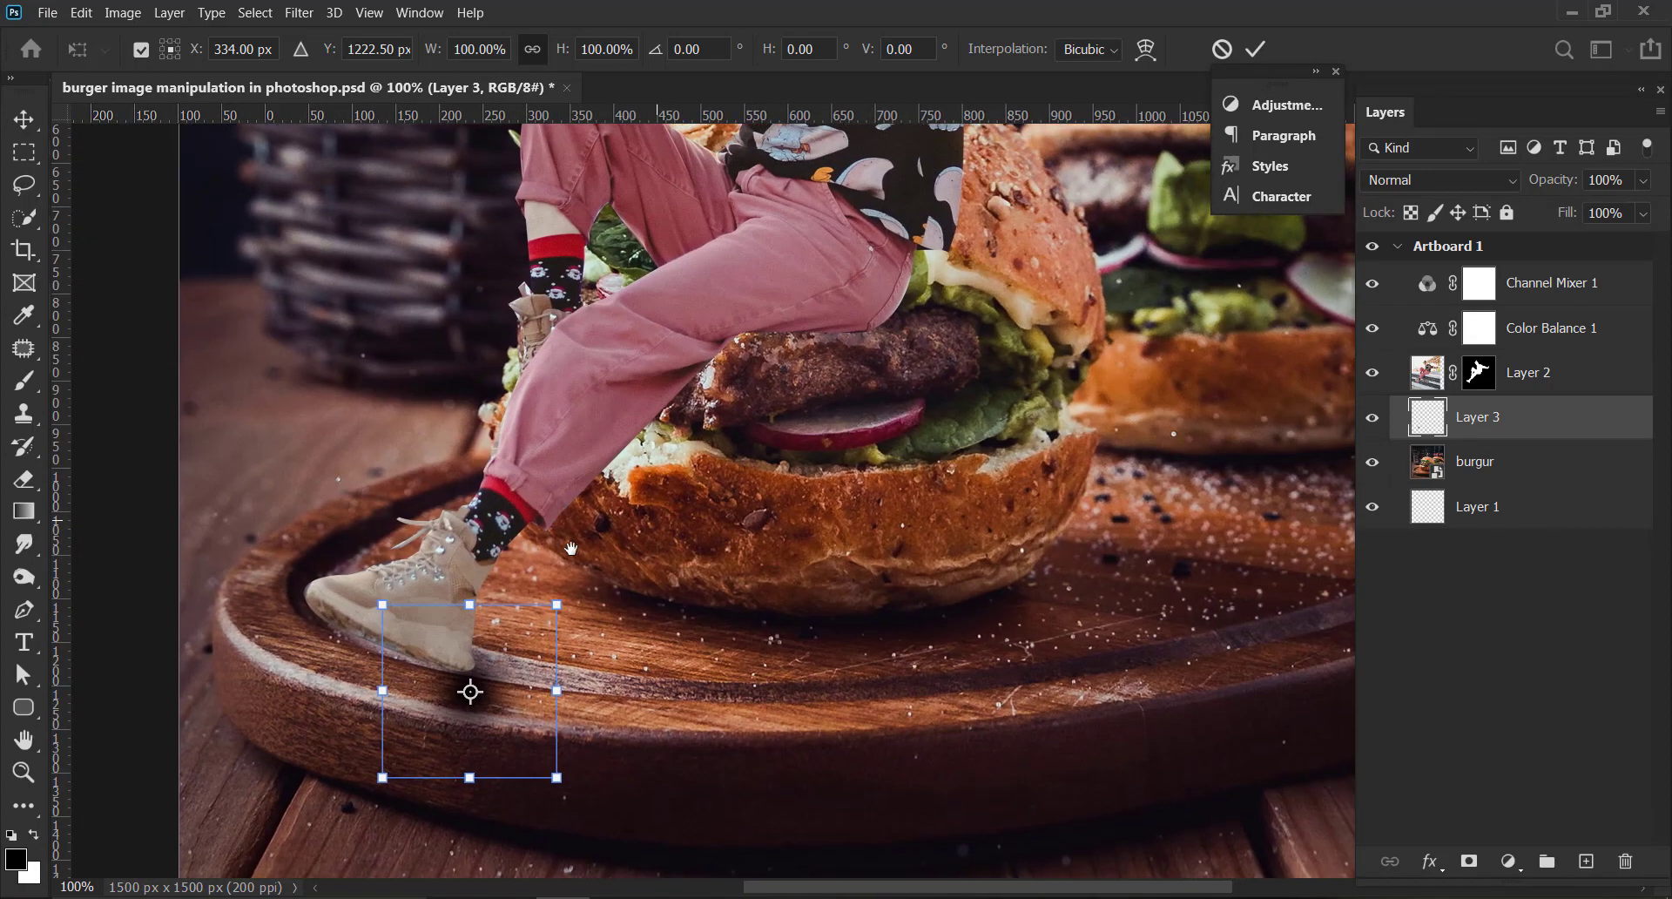
left_click_drag(467, 602, 404, 640)
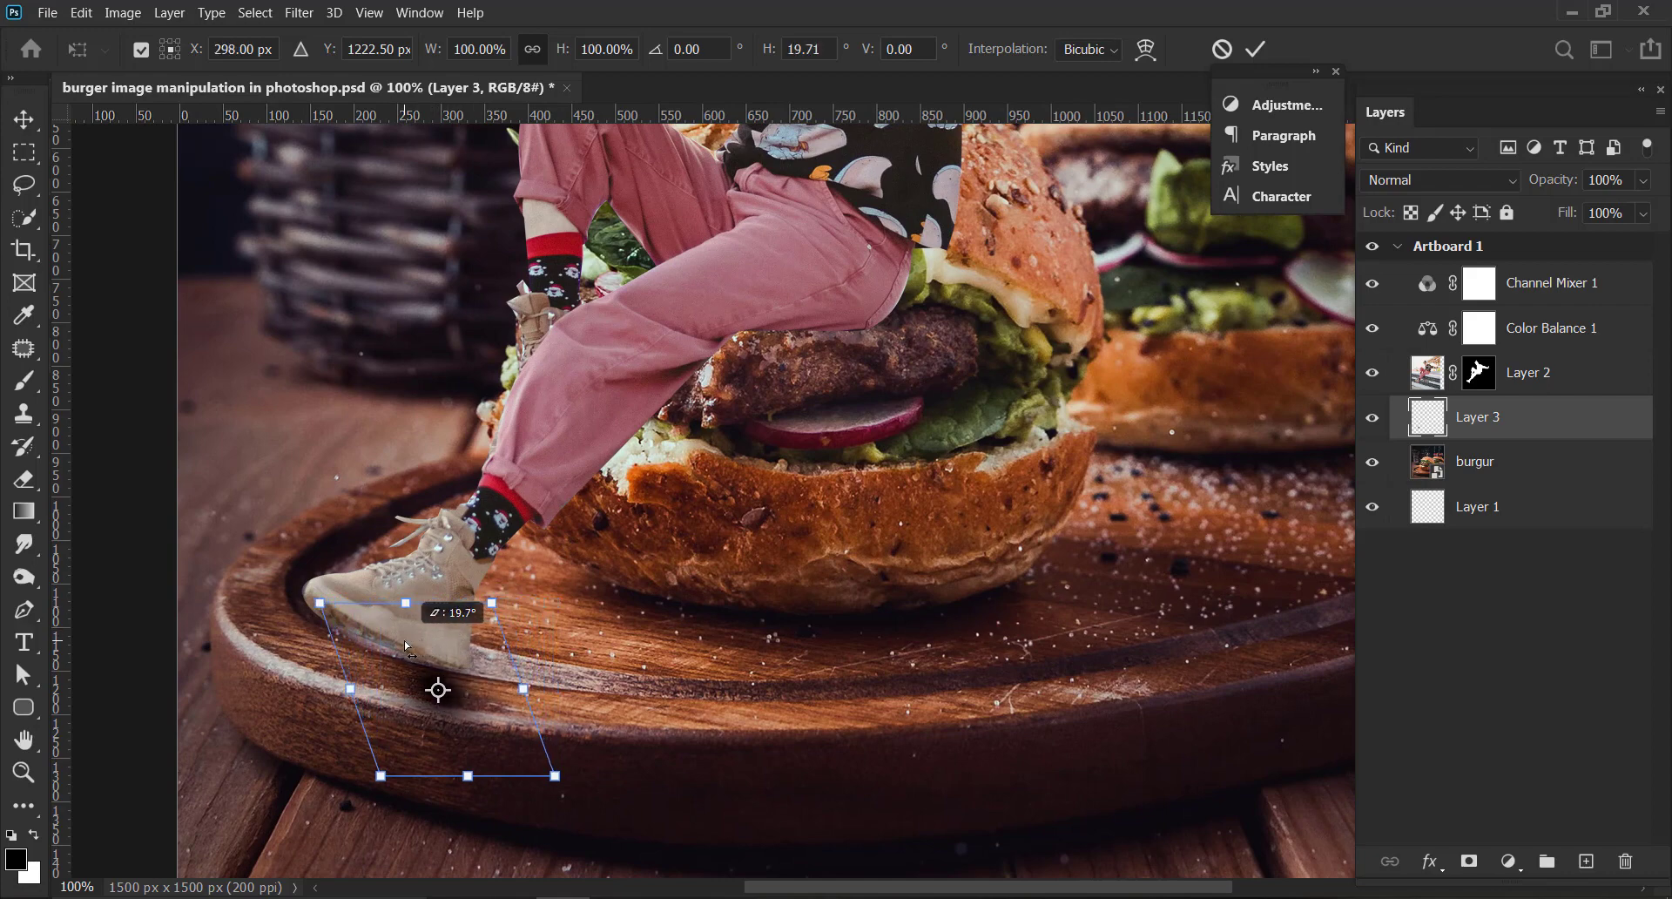
left_click_drag(556, 775, 572, 778)
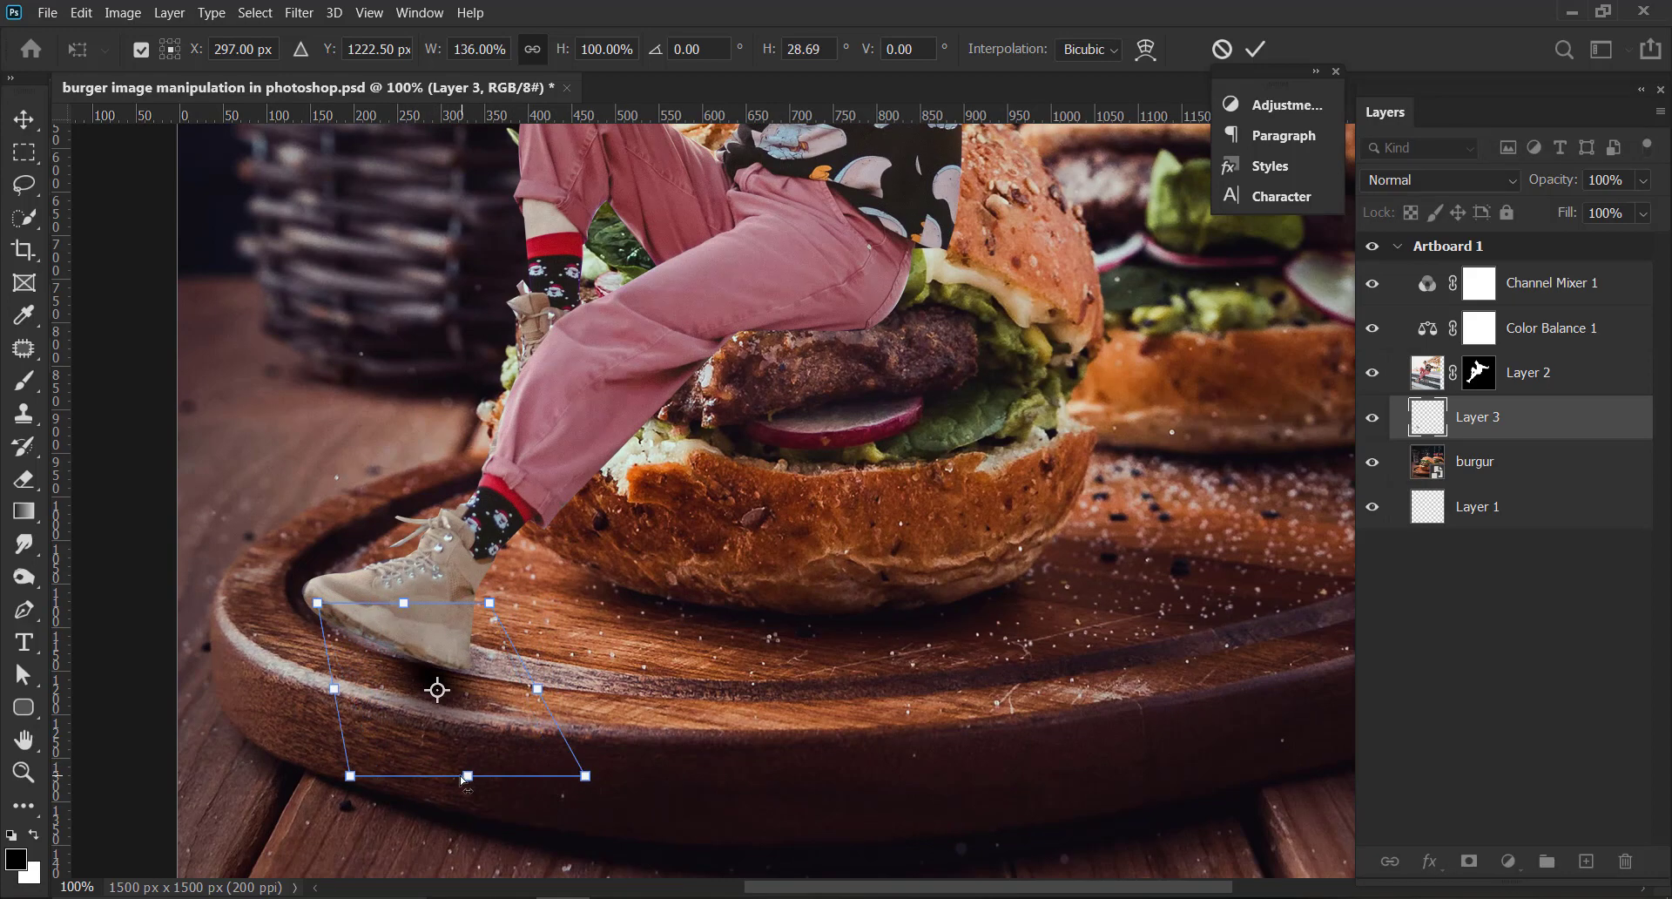
left_click_drag(339, 618, 341, 616)
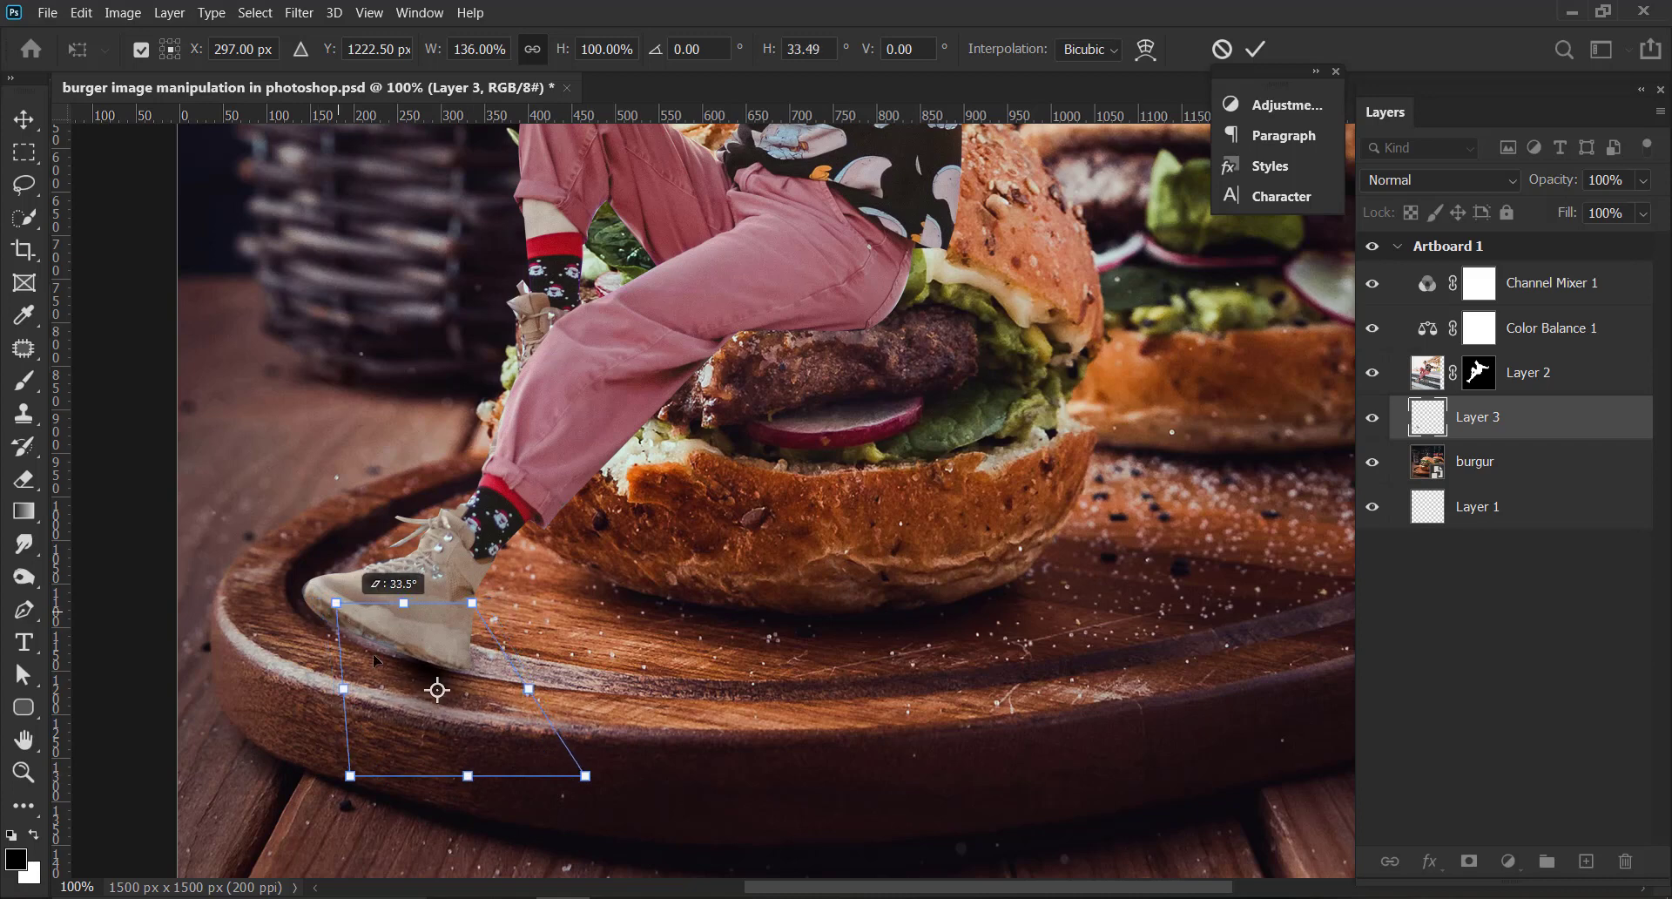
mouse_move(578, 780)
left_mouse_down()
mouse_move(560, 776)
mouse_move(611, 775)
left_mouse_up()
left_click_drag(418, 623, 425, 646)
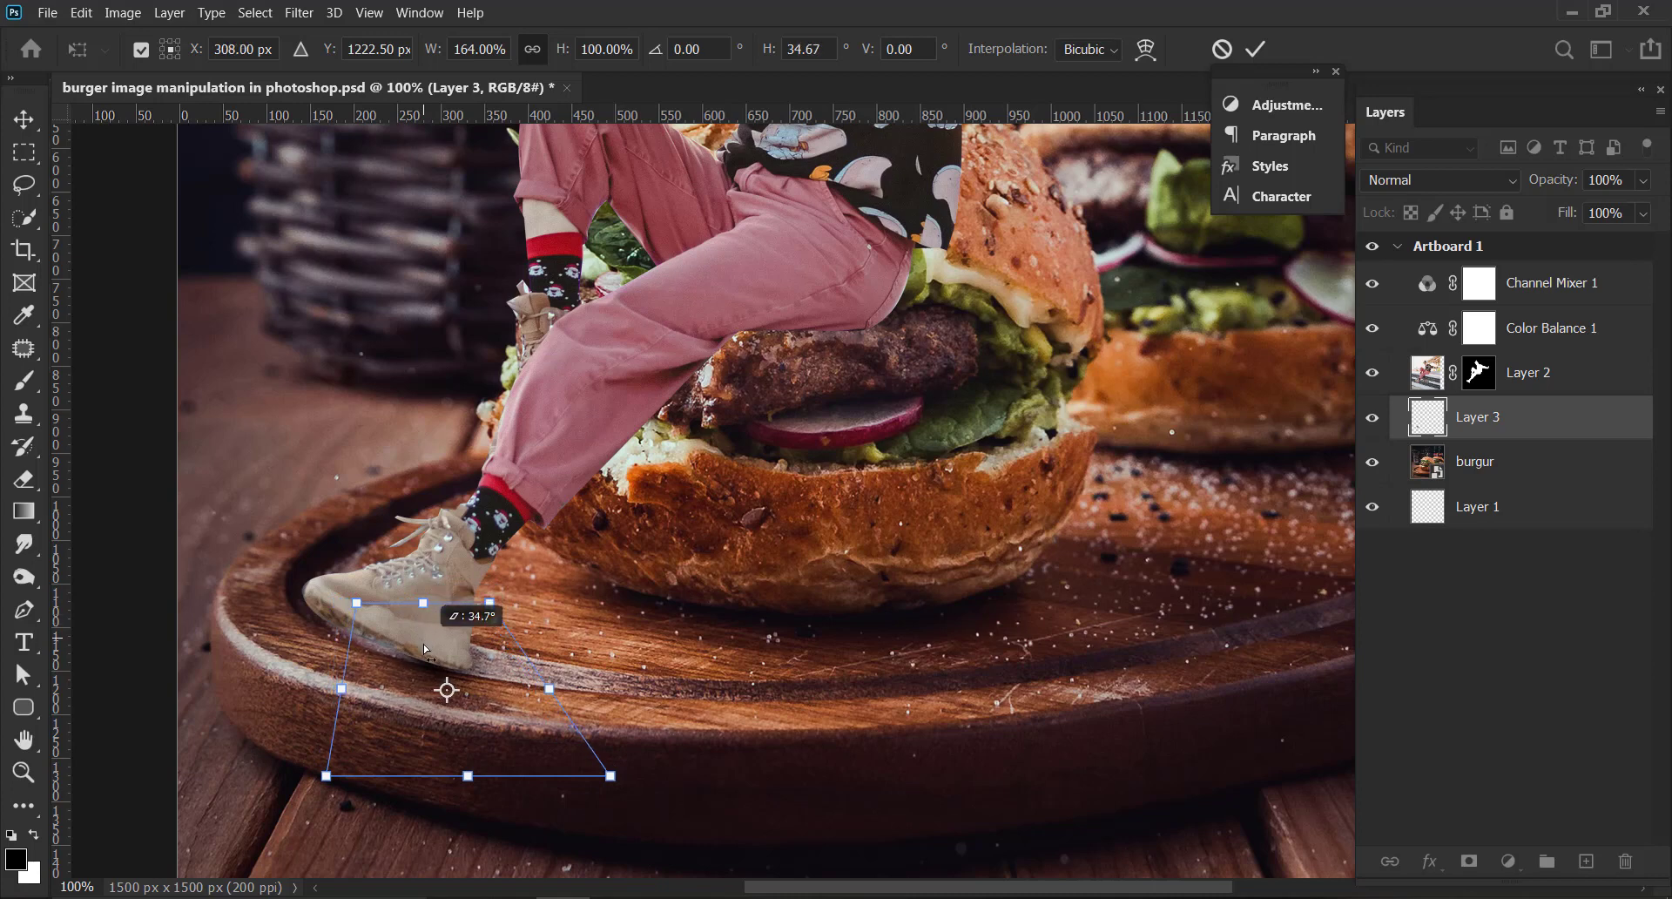
Flatten the shadow to about 68% height, narrow it to about 130% width and move the transform's reference point to the heel.
left_click_drag(489, 603, 506, 624)
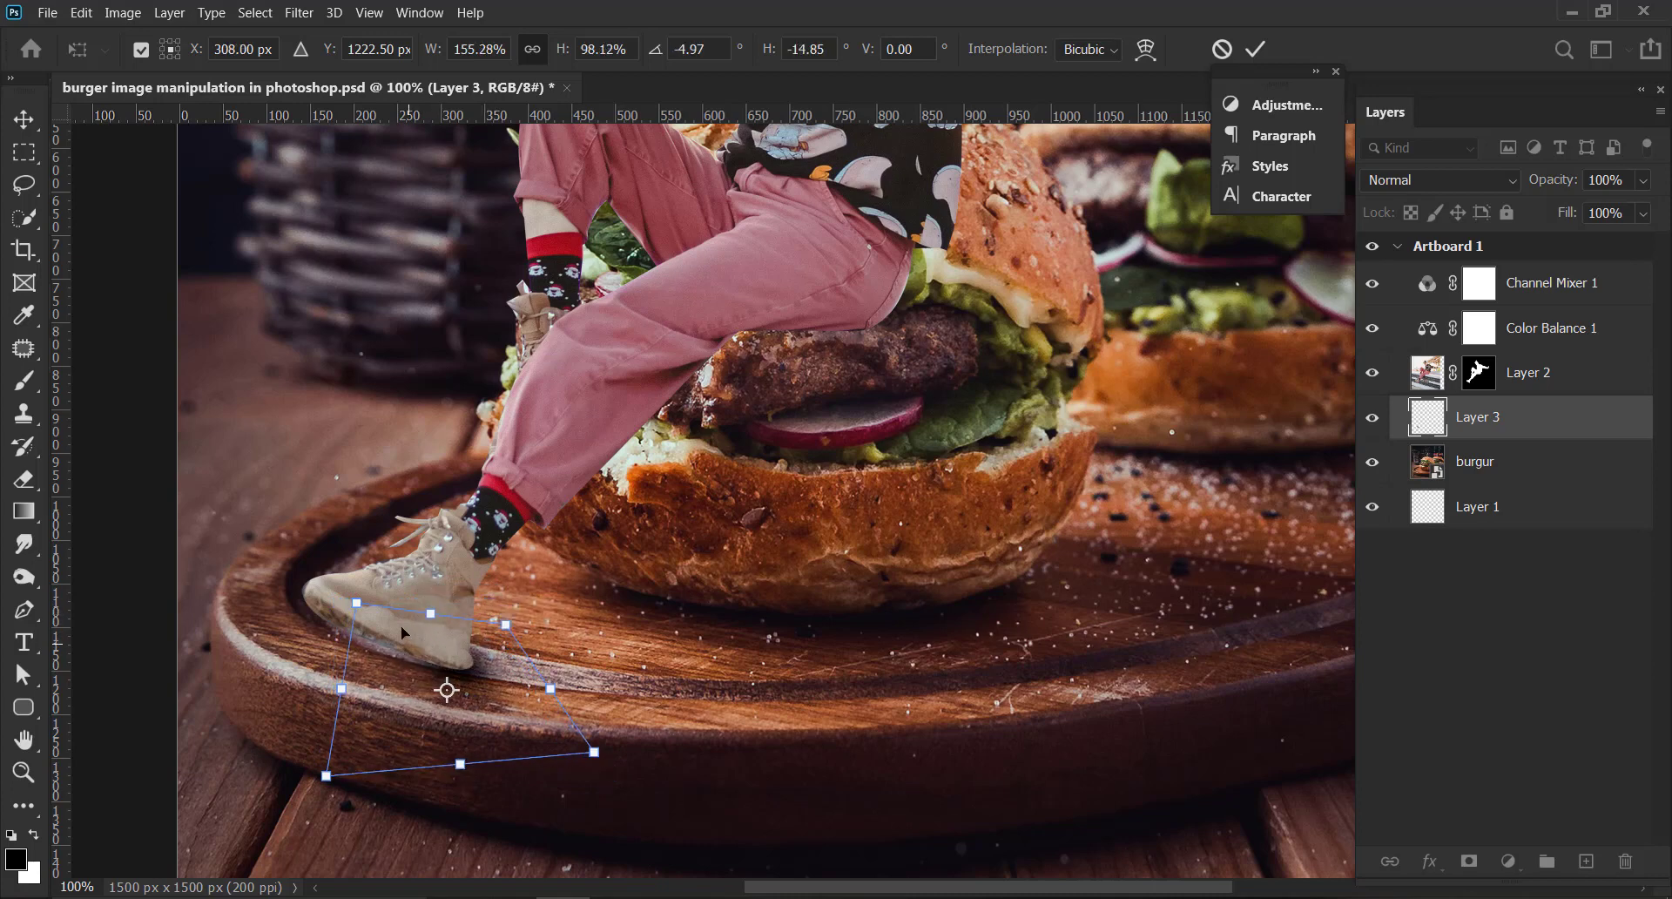
left_click_drag(357, 617, 354, 636)
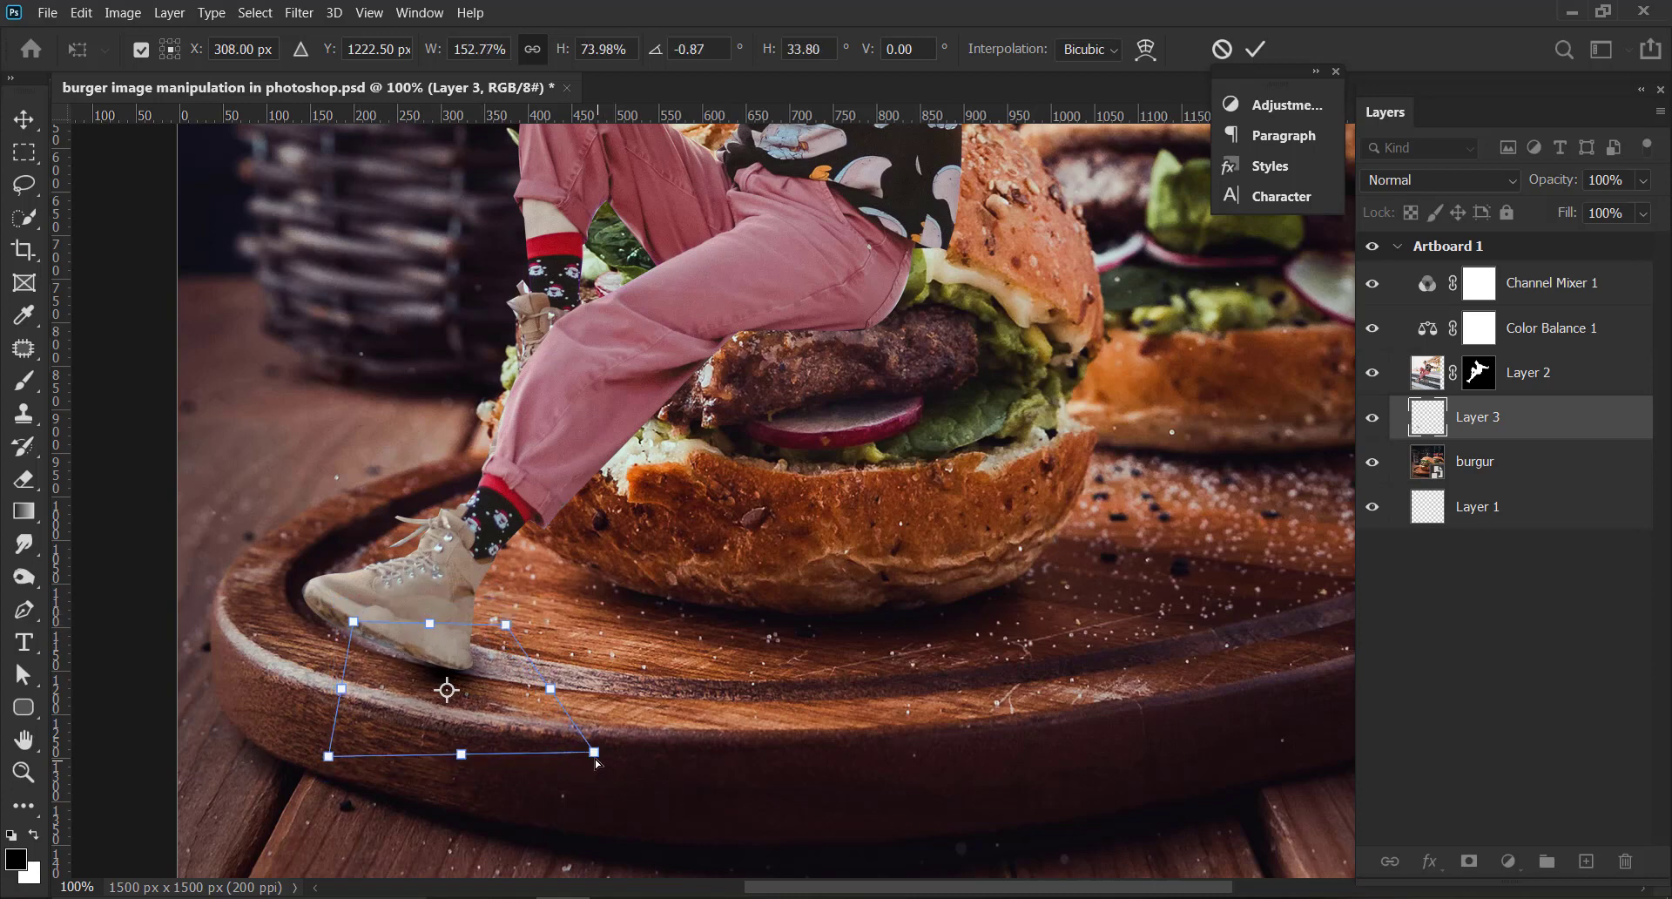
left_click_drag(559, 782, 548, 781)
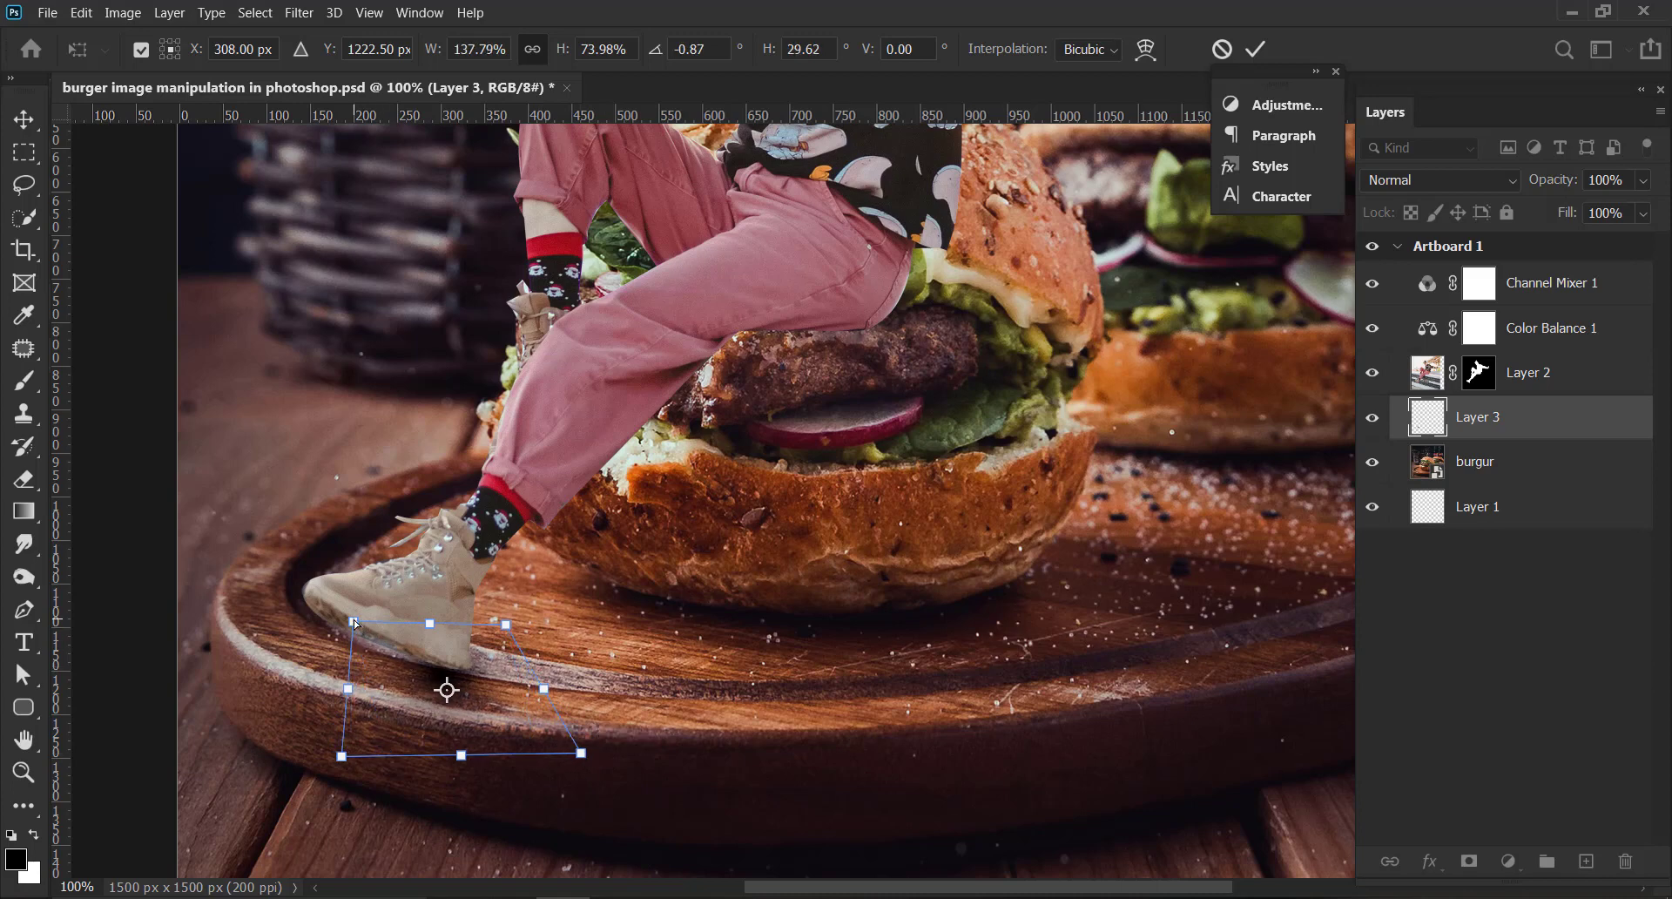
left_click_drag(356, 624, 460, 676)
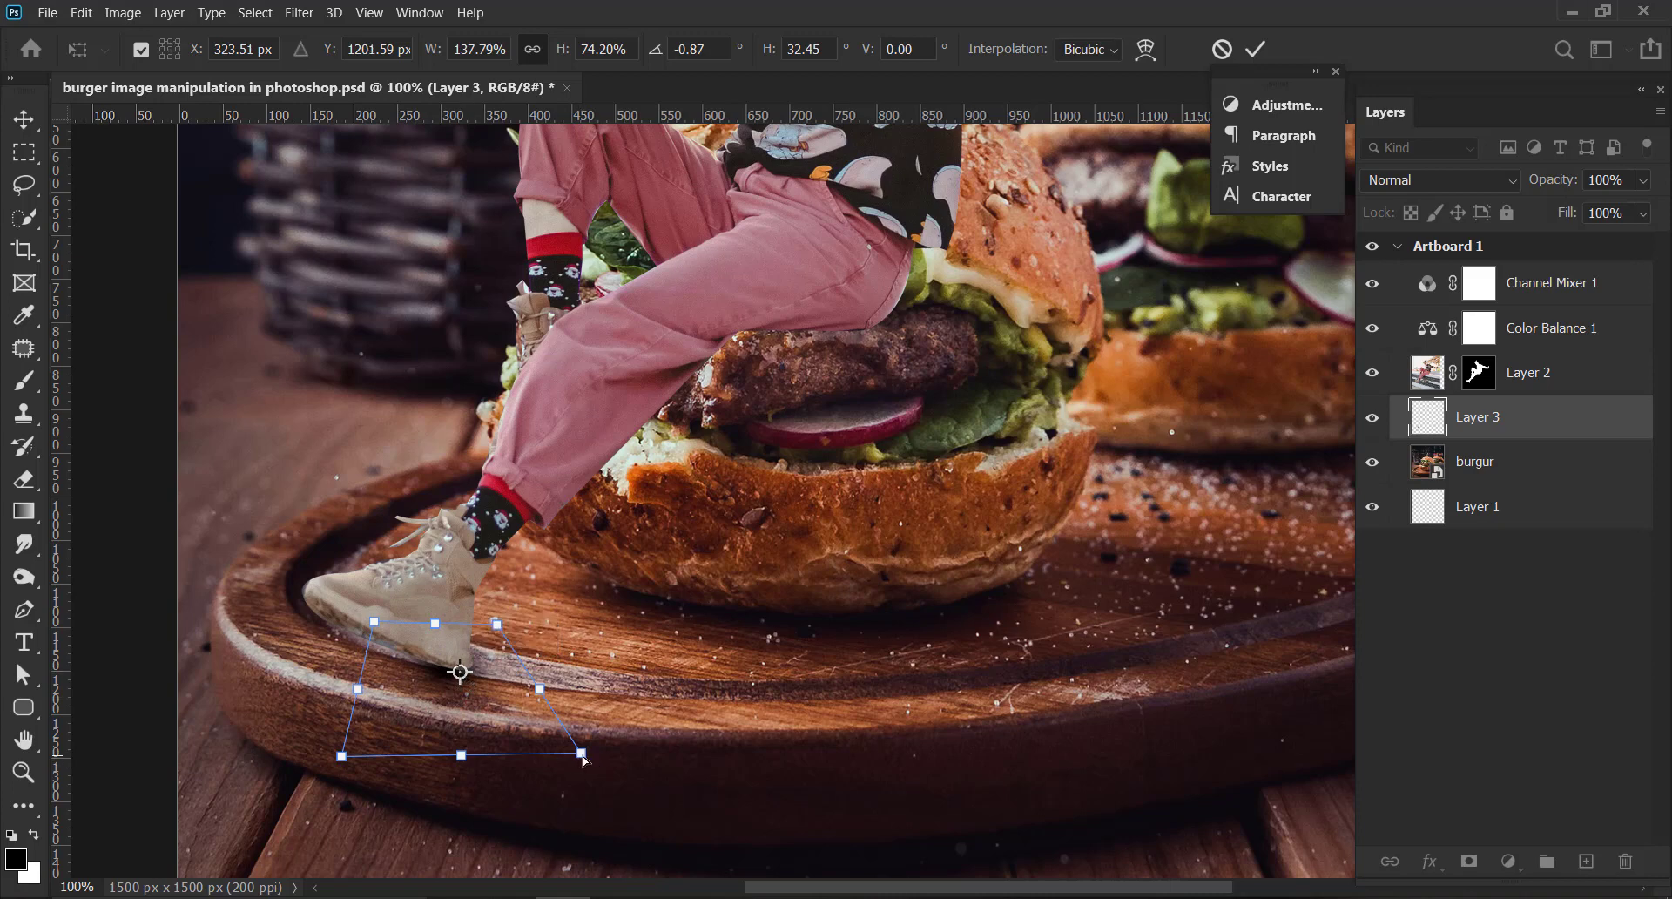
left_click_drag(585, 760, 582, 759)
left_click_drag(500, 623, 490, 653)
left_click_drag(389, 630, 385, 645)
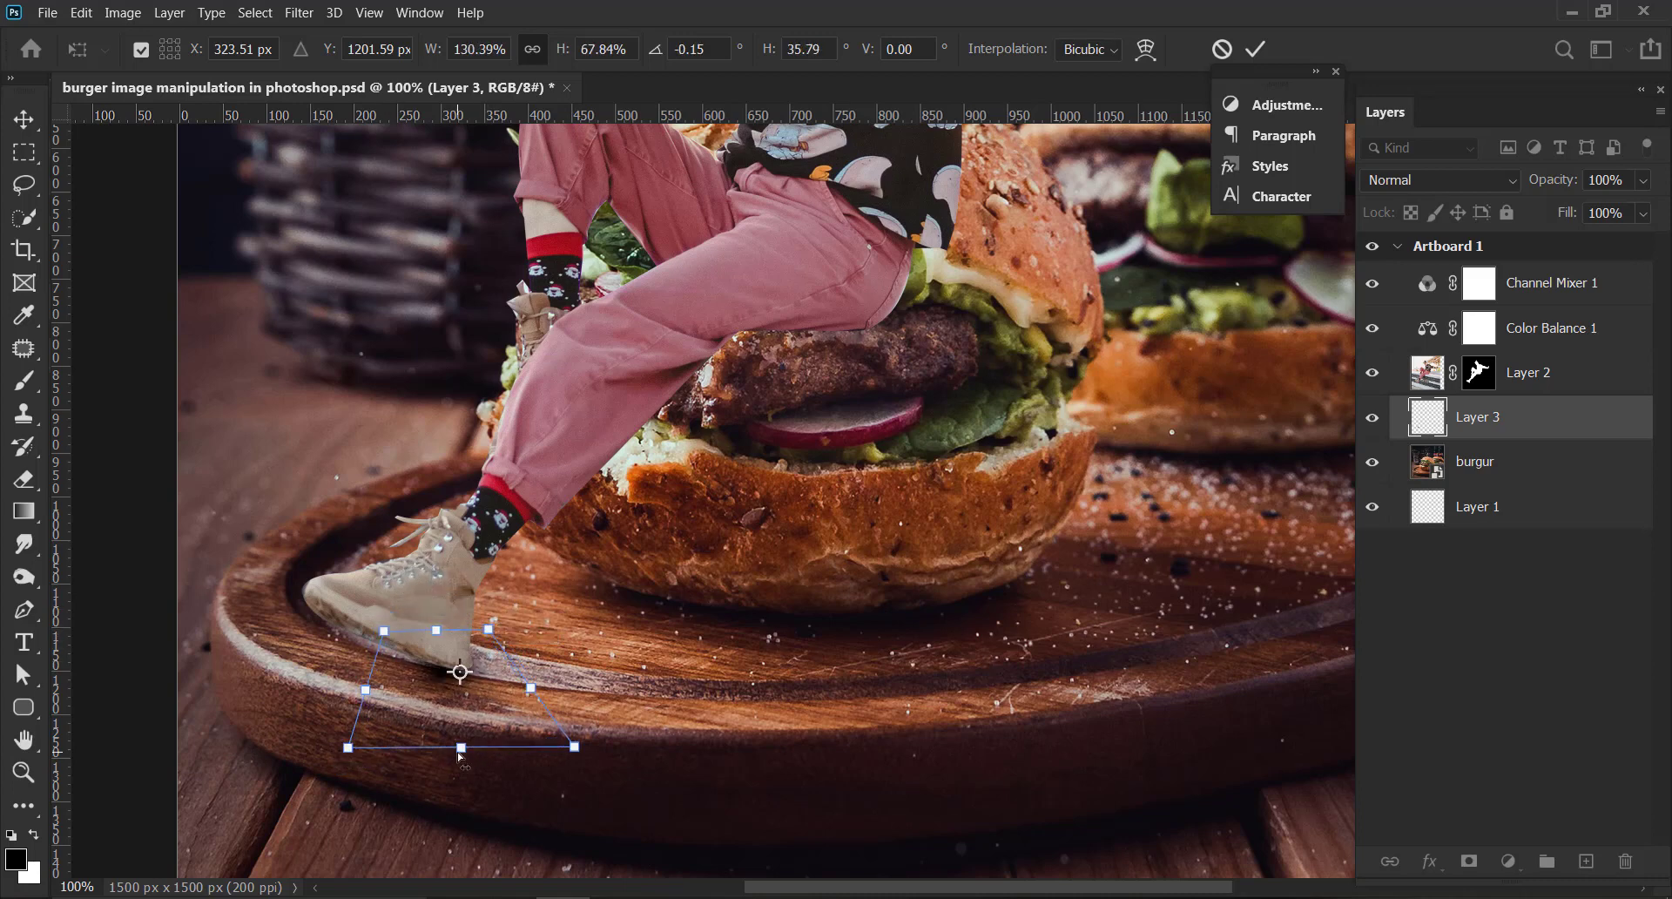
Slant the shadow's base toward the toe with about -71° horizontal skew, stretch it to about 142% by 56%, and apply the transformation.
left_click_drag(461, 756, 284, 756)
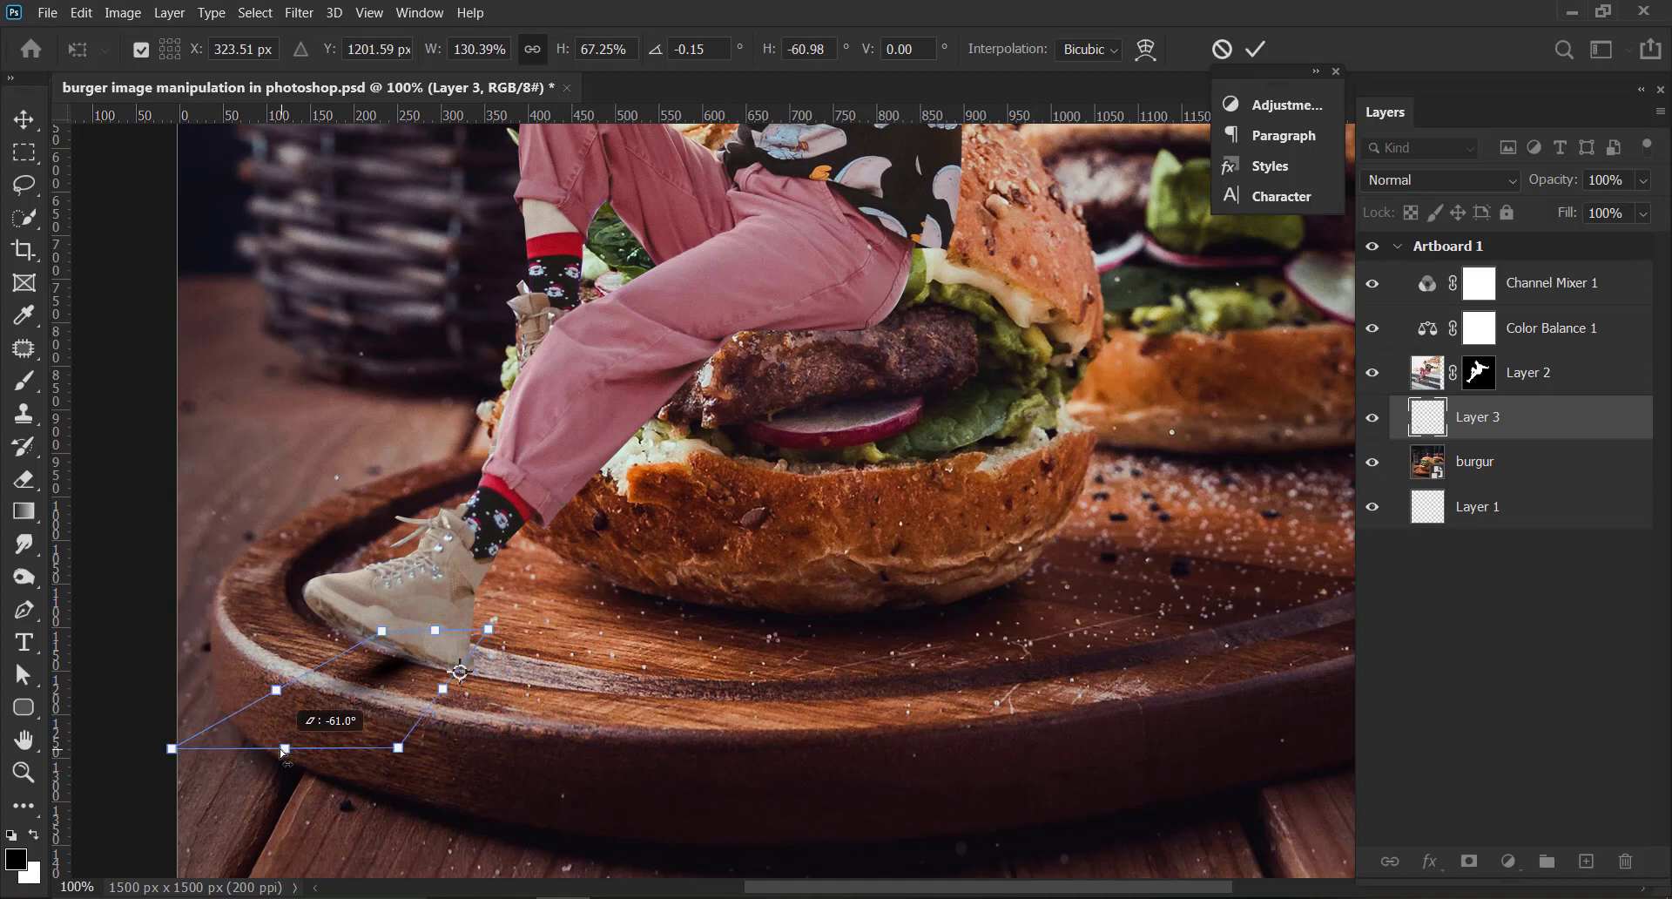
left_click_drag(492, 660, 446, 699)
left_click_drag(436, 640, 507, 720)
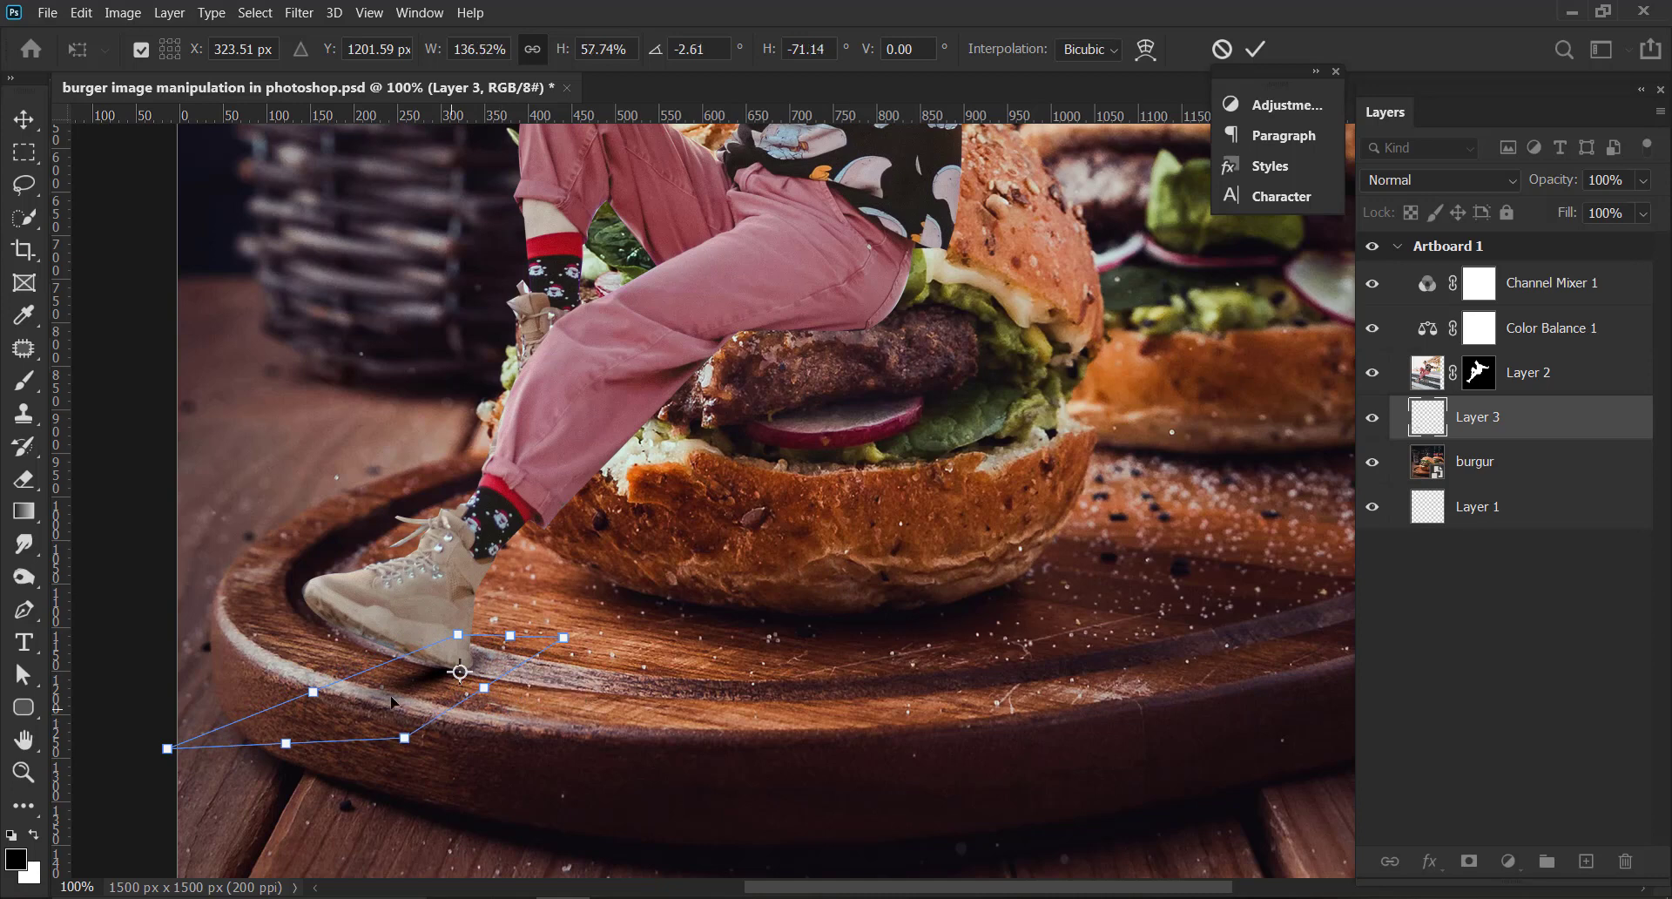
left_click_drag(314, 691, 300, 685)
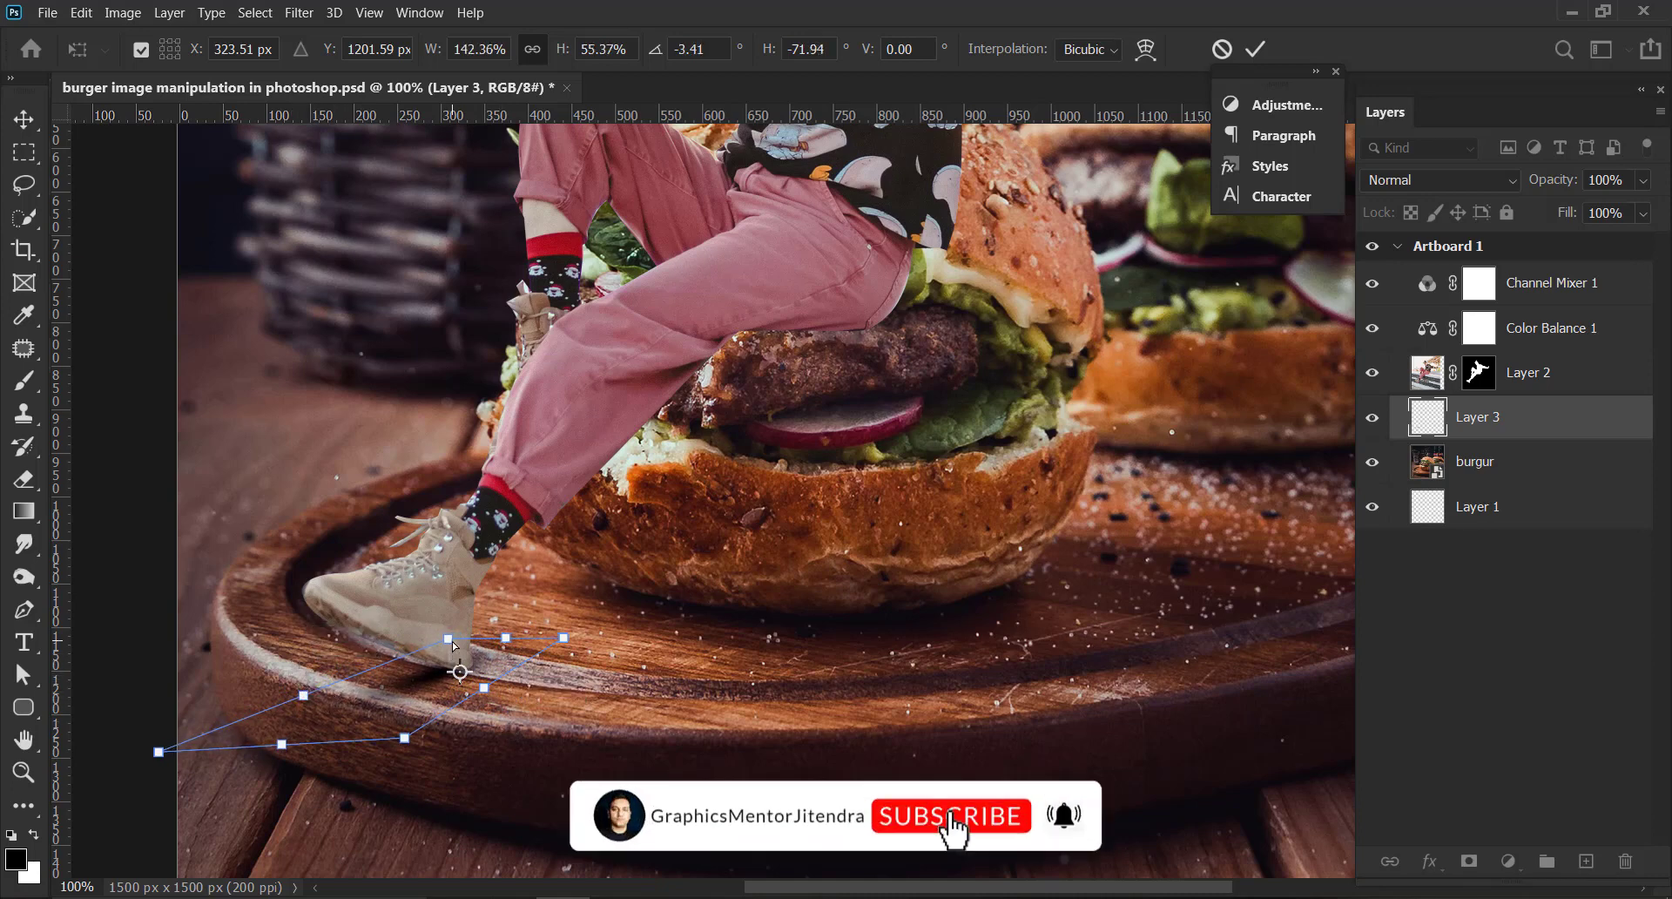
left_click_drag(447, 638, 445, 636)
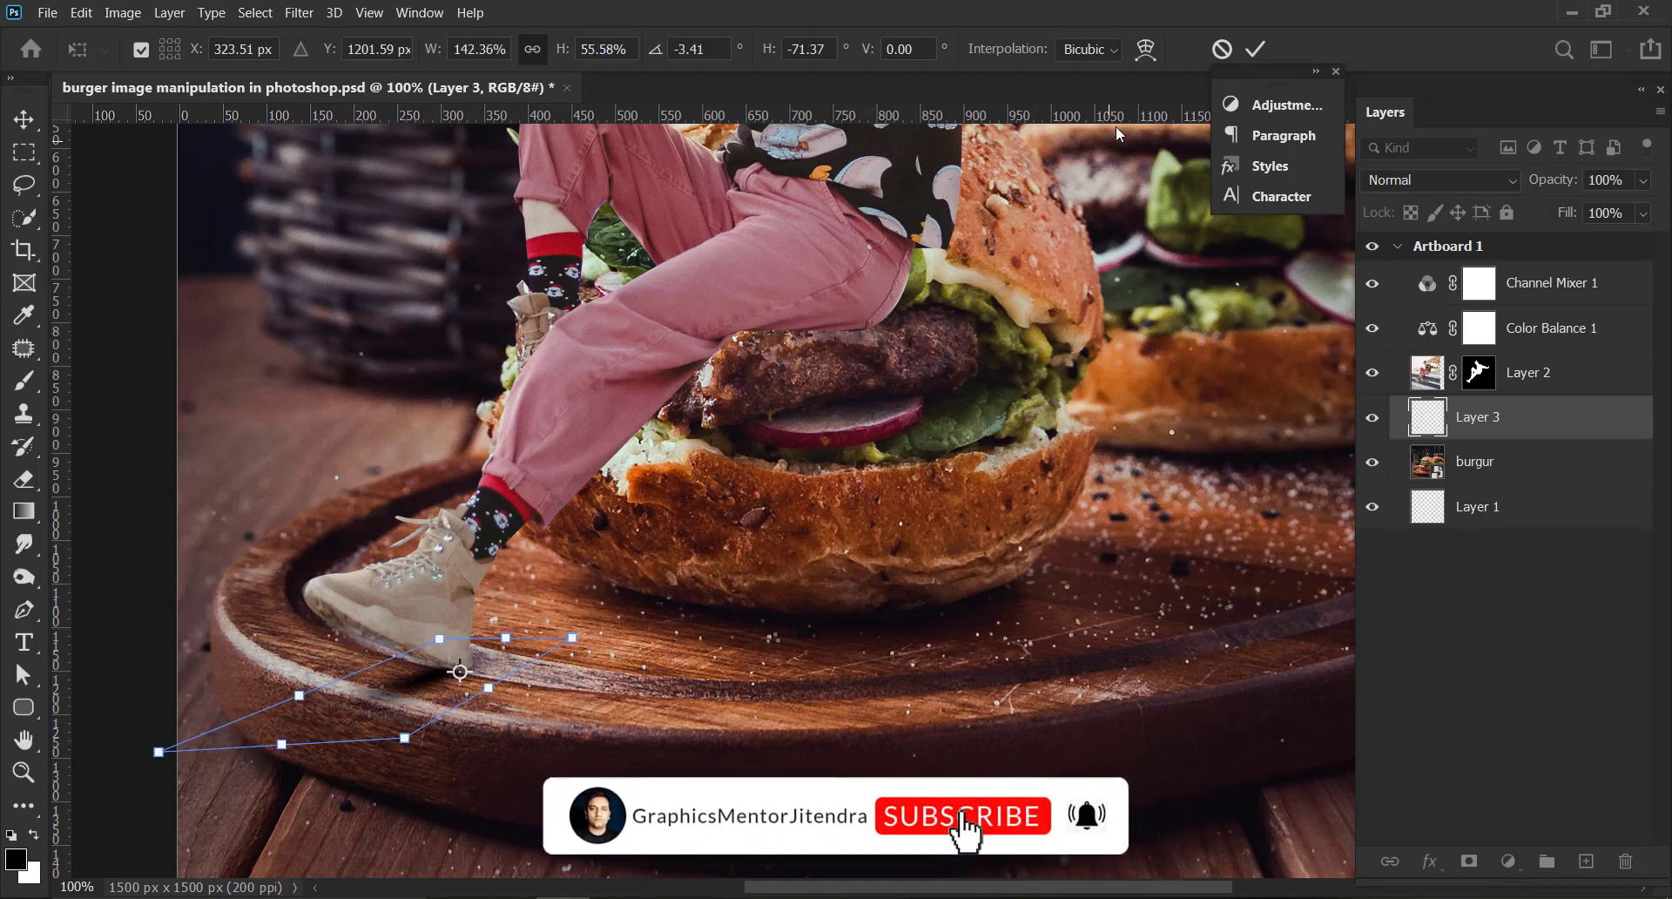
left_click(1254, 49)
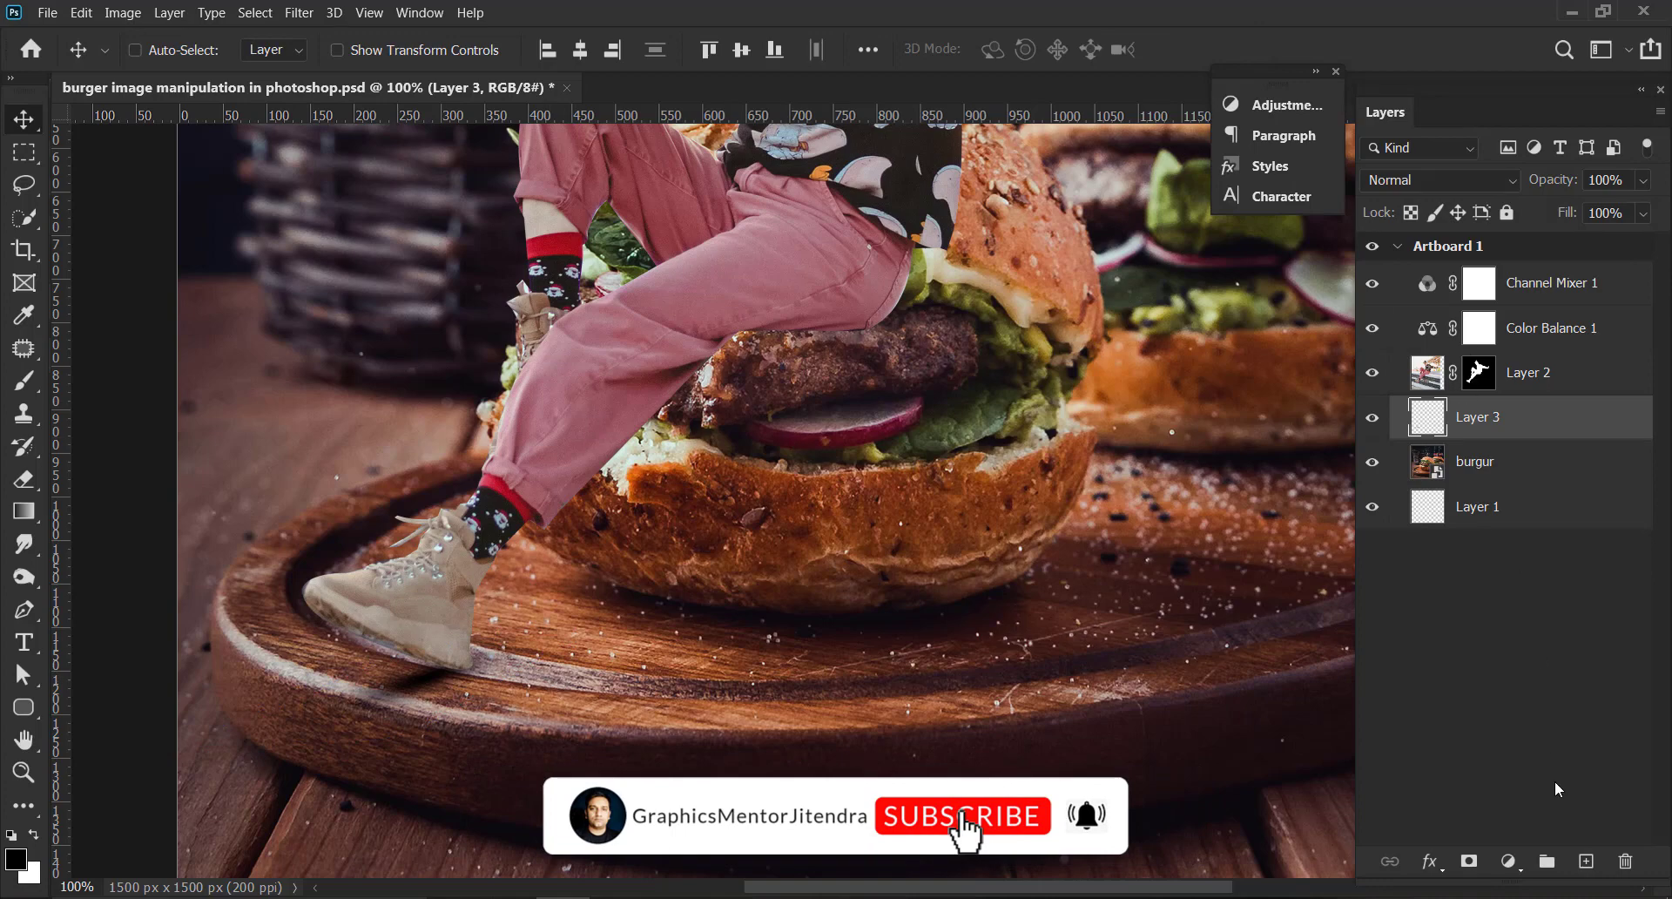
Add a new empty layer directly above Layer 3.
left_click(1586, 860)
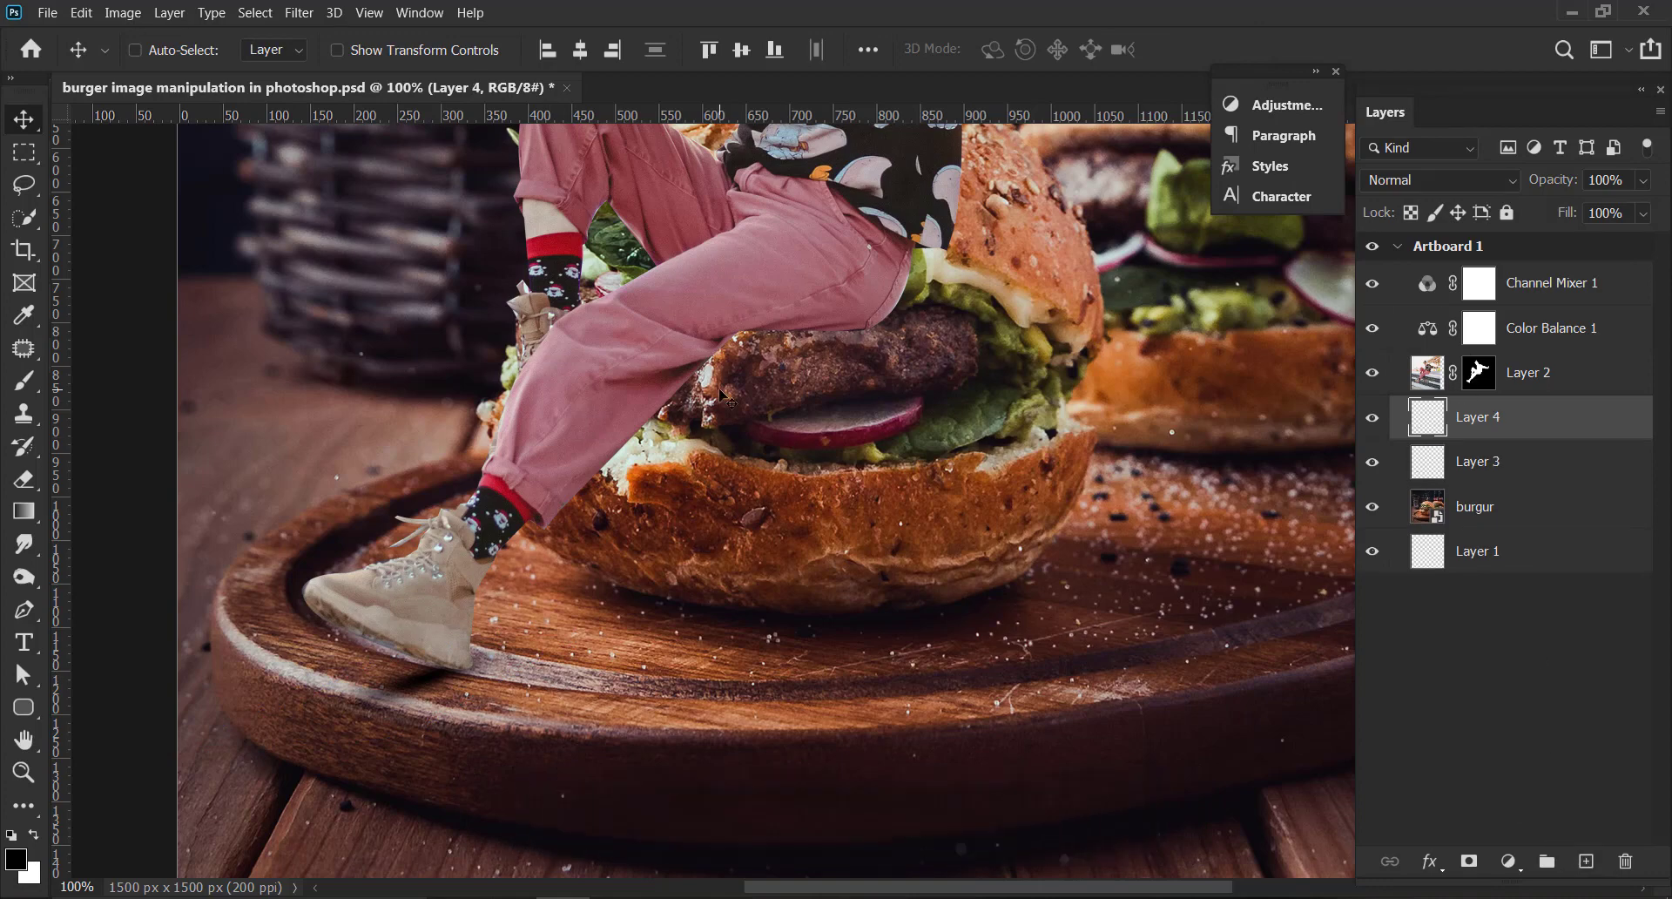
Group Layer 3 and Layer 4 and rename the group "shadows".
left_click(1462, 461)
left_click(1501, 420, "shift")
left_click(1546, 861)
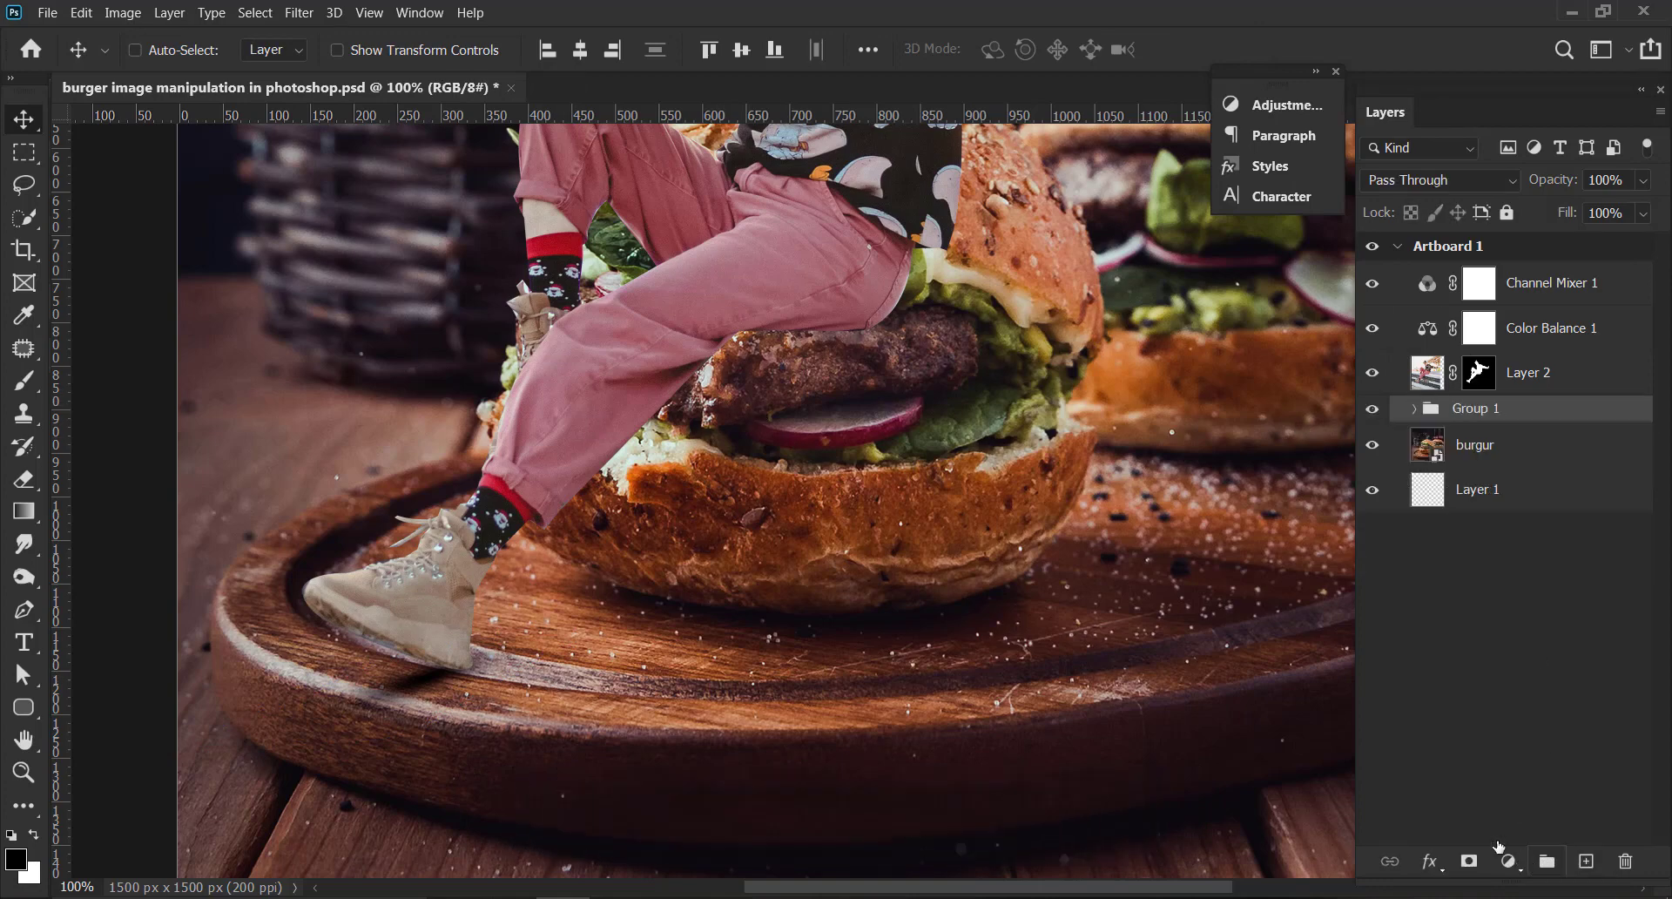
double_click(1477, 408)
type("shado")
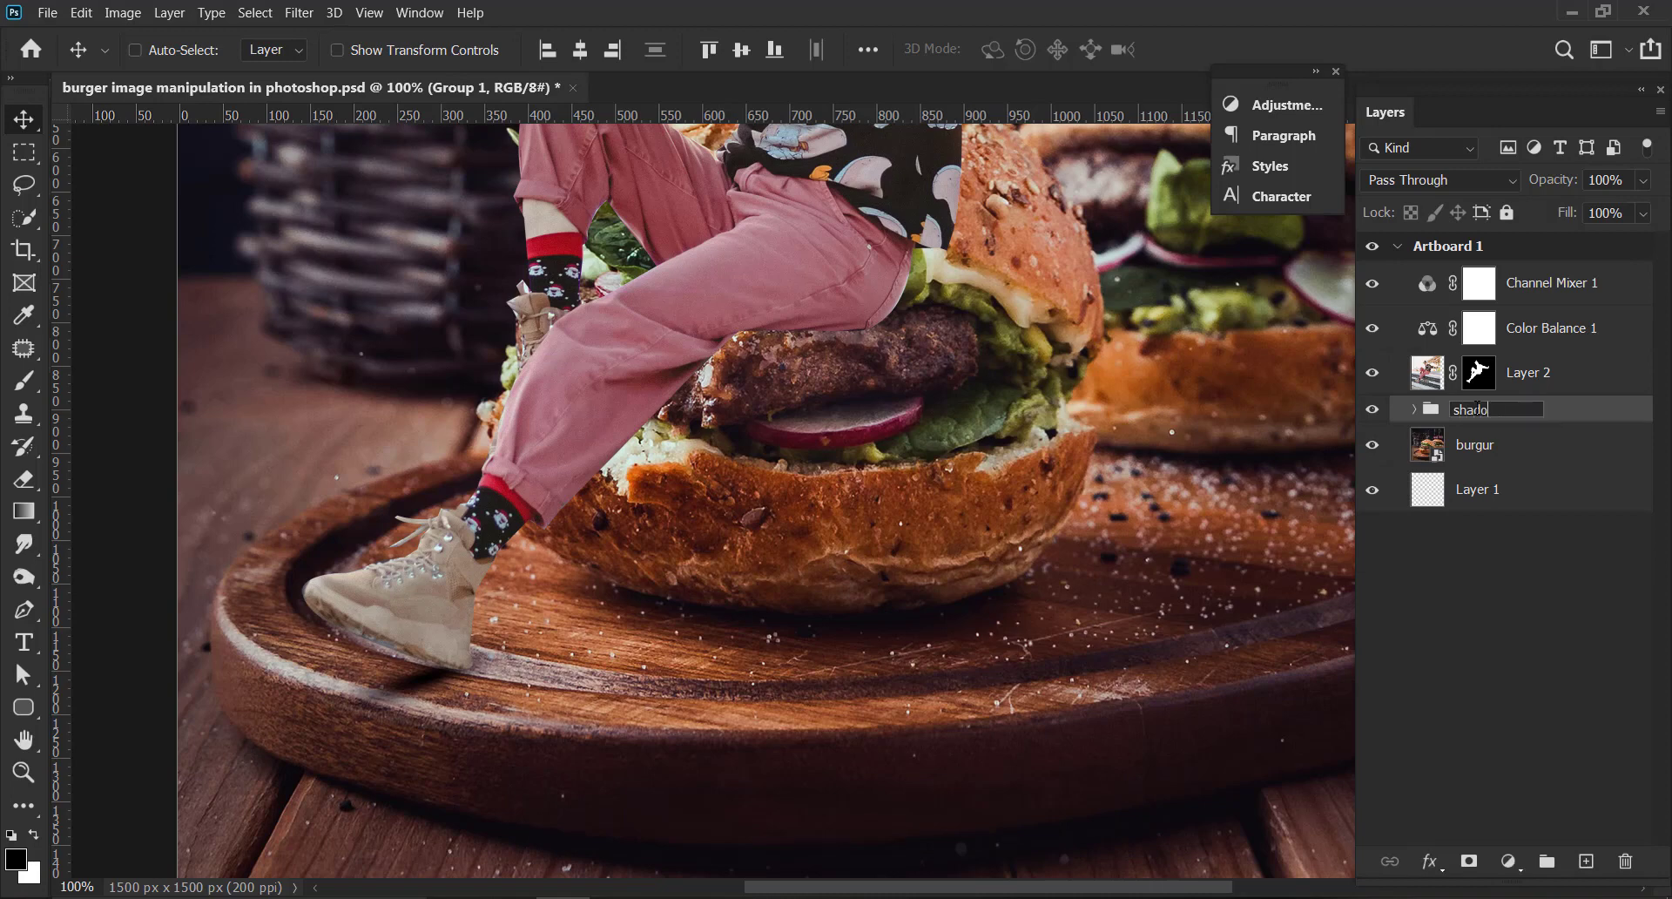
type("ws")
key("Return")
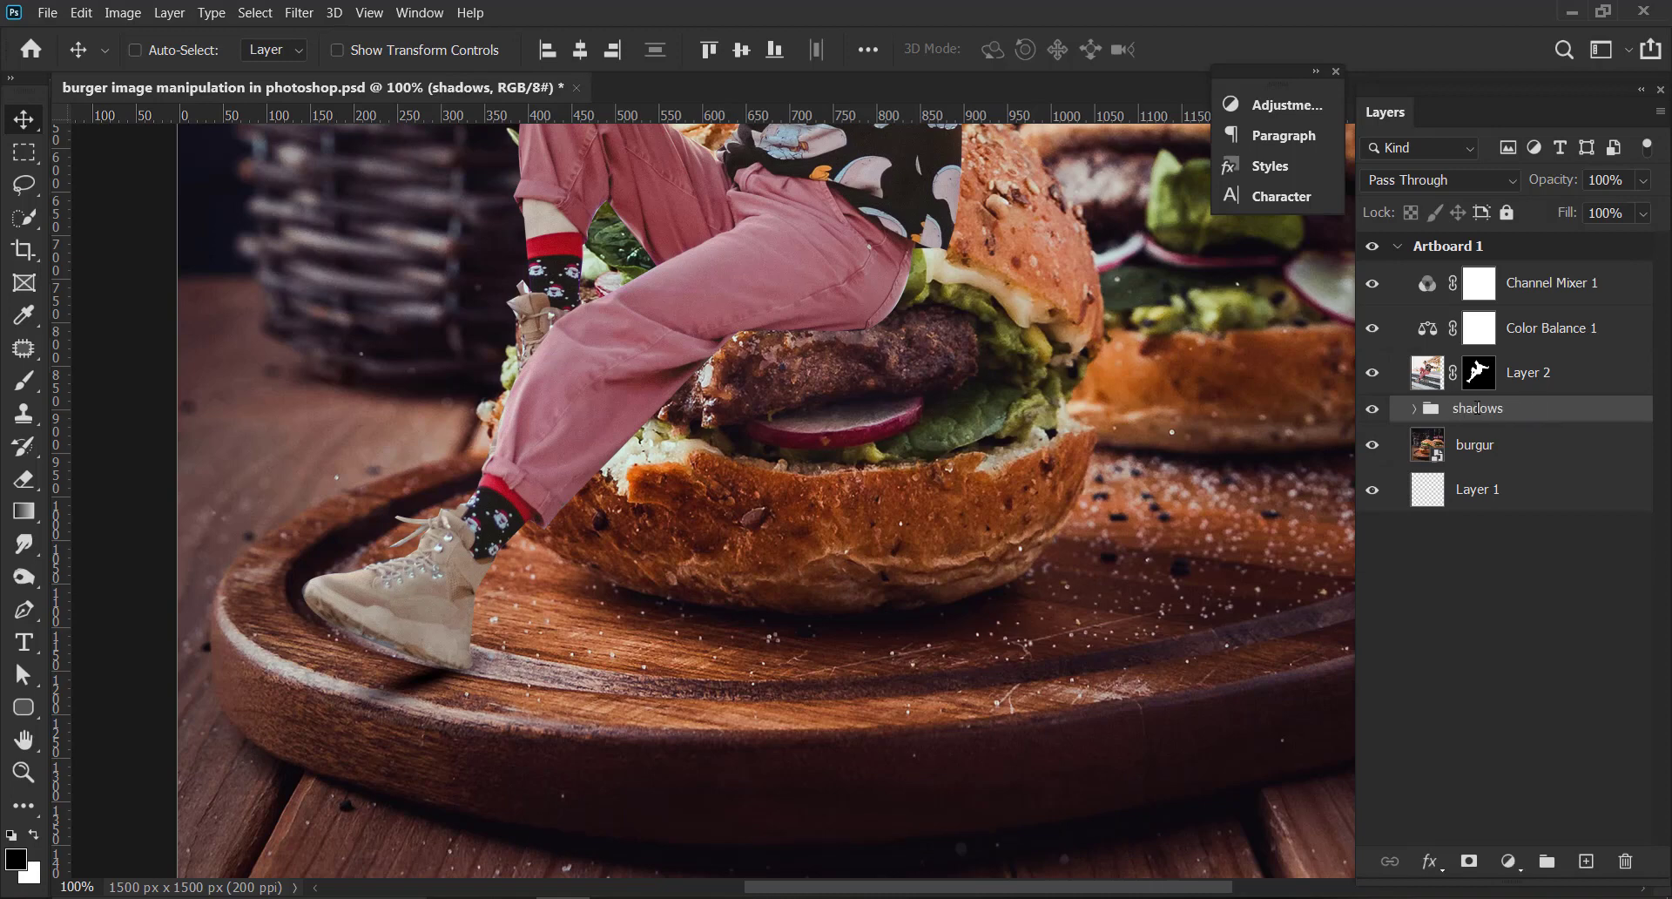
Dab soft black beneath the heel on Layer 4, enlarge it to about 123% and pull its upper corners inward with Free Transform.
left_click(1415, 410)
left_click(1517, 454)
key("b")
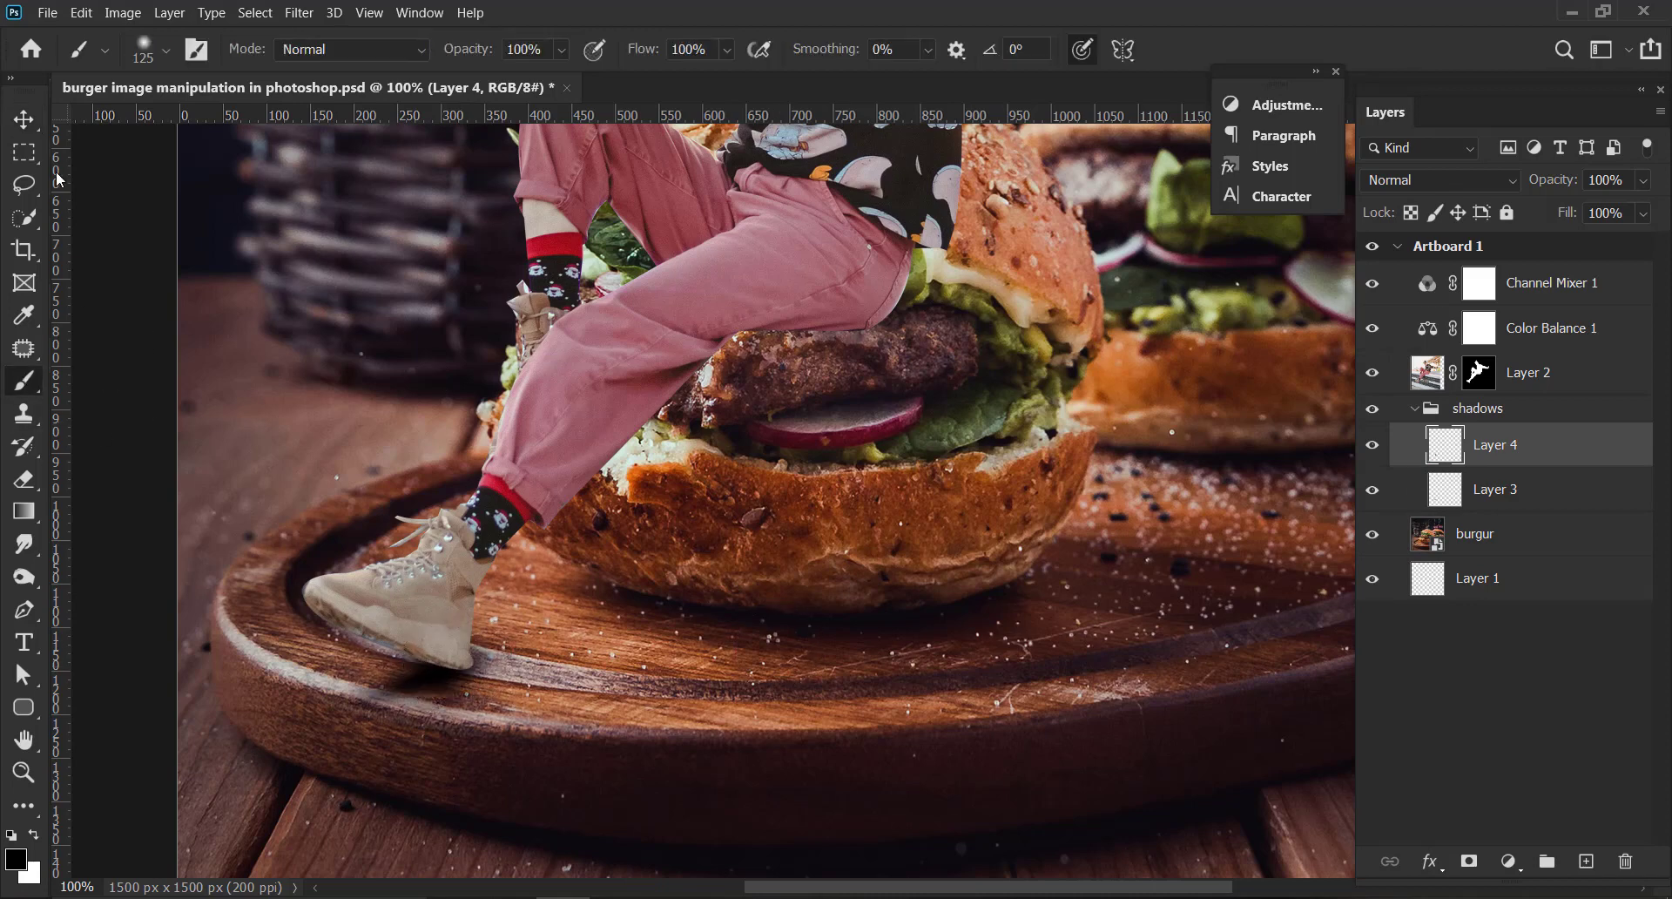
key("v")
key("ctrl+t")
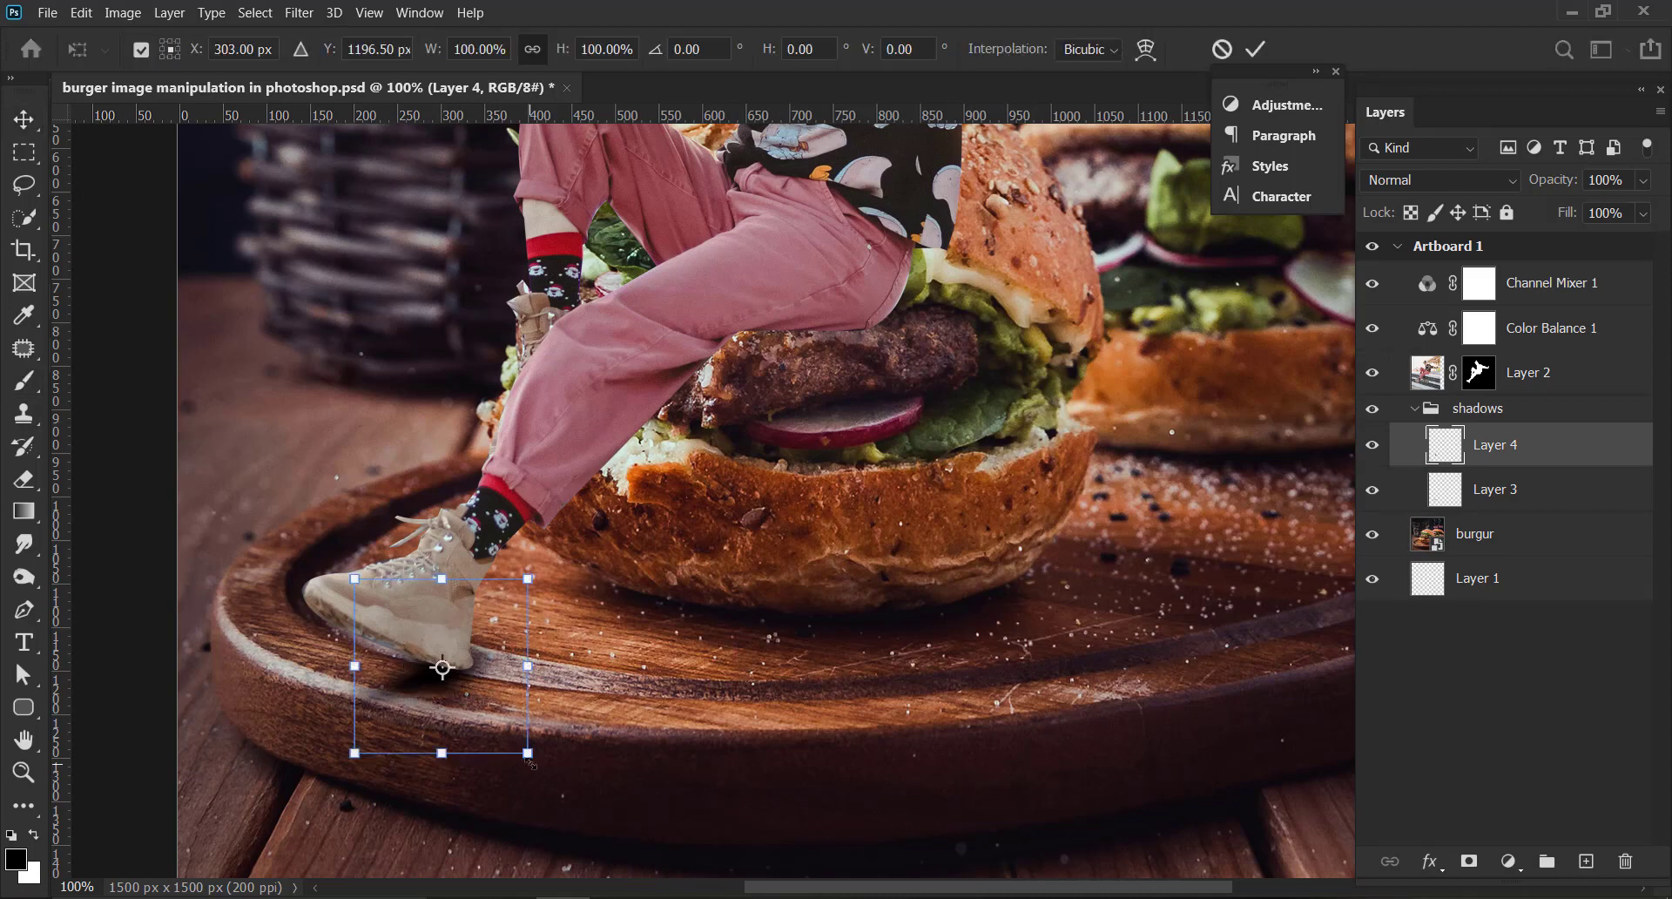
left_click_drag(530, 761, 571, 800)
mouse_move(468, 733)
left_mouse_down()
mouse_move(440, 738)
mouse_move(459, 726)
left_mouse_up()
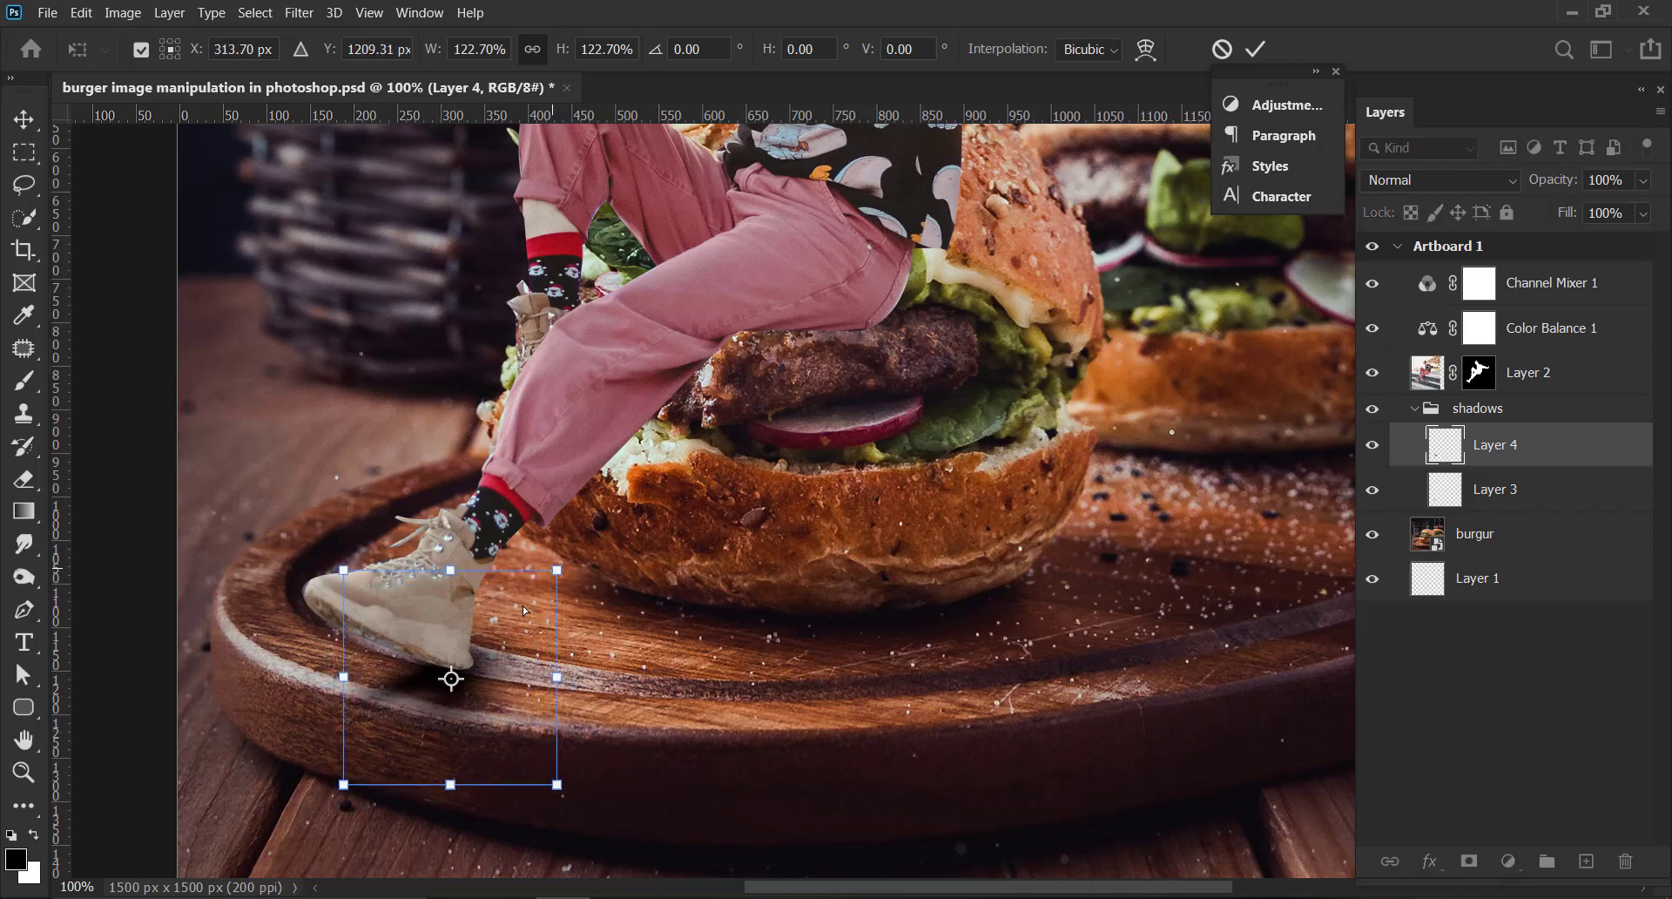
left_click_drag(558, 570, 520, 620)
left_click_drag(343, 570, 374, 629)
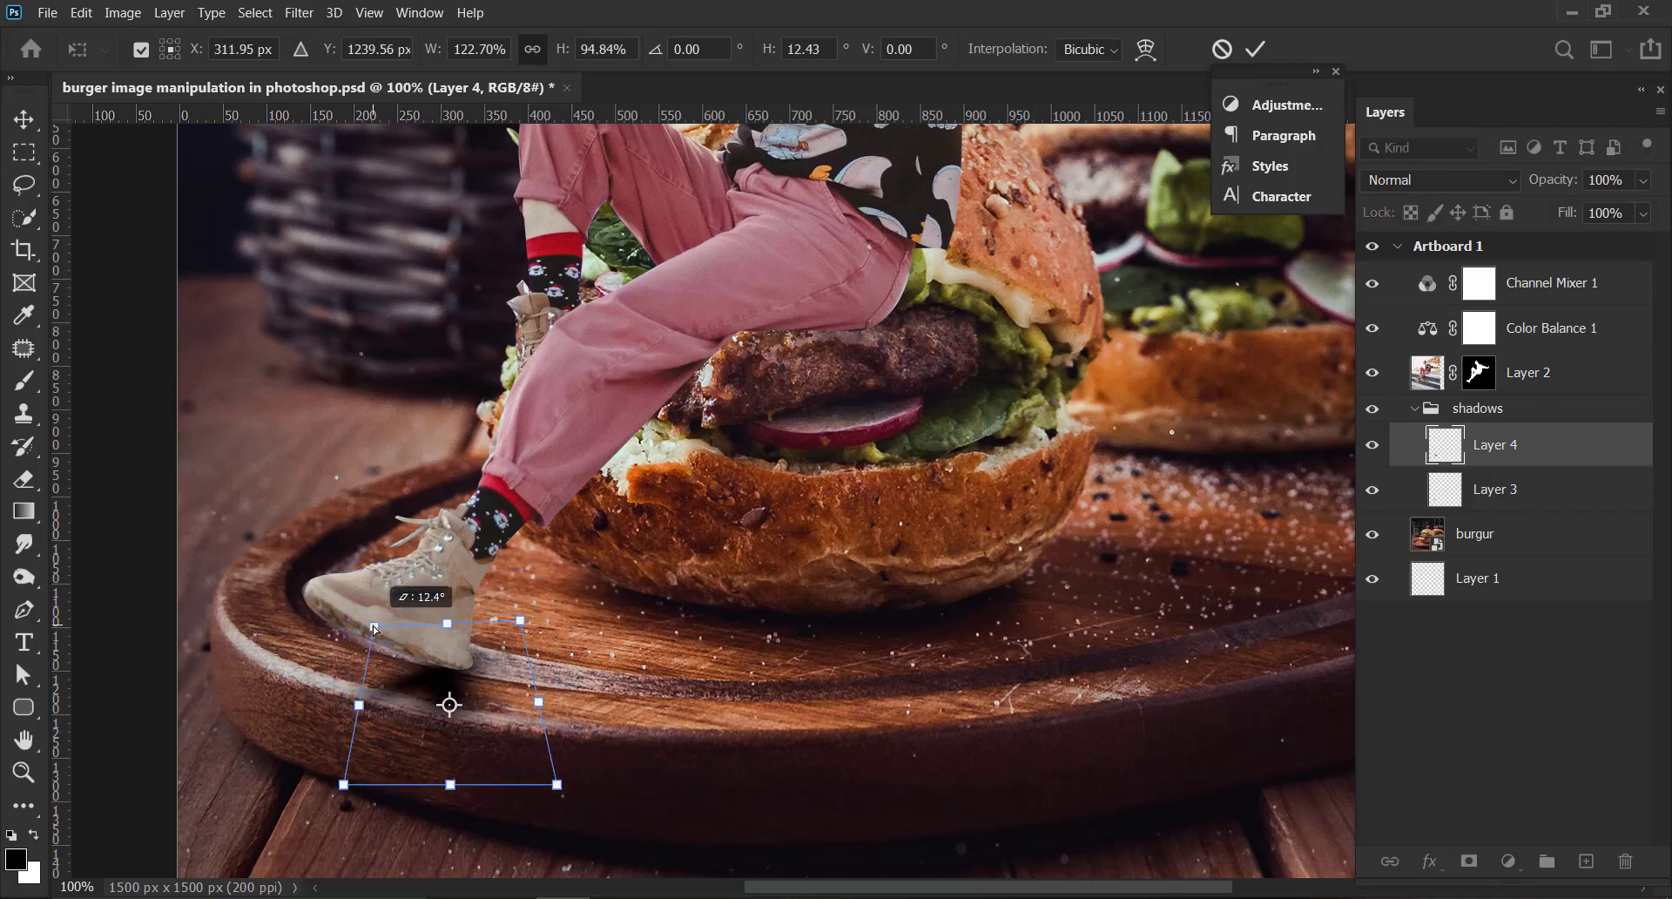
Stretch Layer 4's shadow away from the heel to about 181% by 179%, with 23° rotation and -41° horizontal skew, and apply the transformation.
left_click_drag(450, 784, 249, 824)
left_click_drag(356, 830, 419, 880)
left_click_drag(139, 819, 125, 753)
left_click_drag(520, 621, 513, 649)
left_click_drag(373, 628, 414, 642)
left_click_drag(277, 827, 425, 797)
left_click_drag(511, 648, 528, 656)
left_click_drag(403, 641, 393, 638)
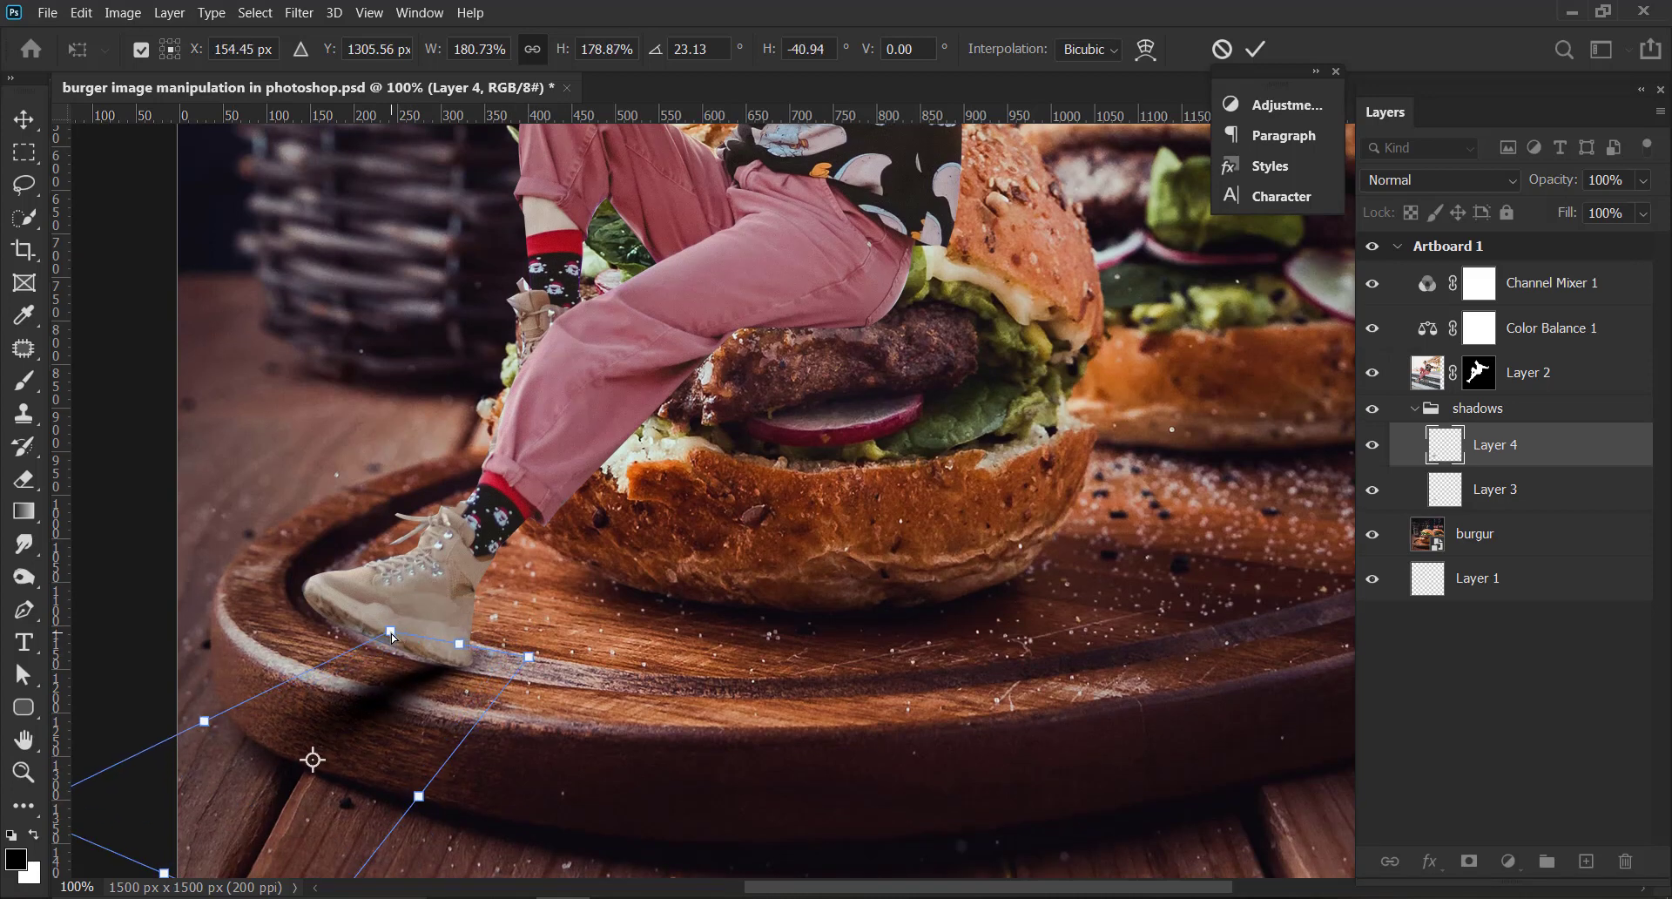
key("Return")
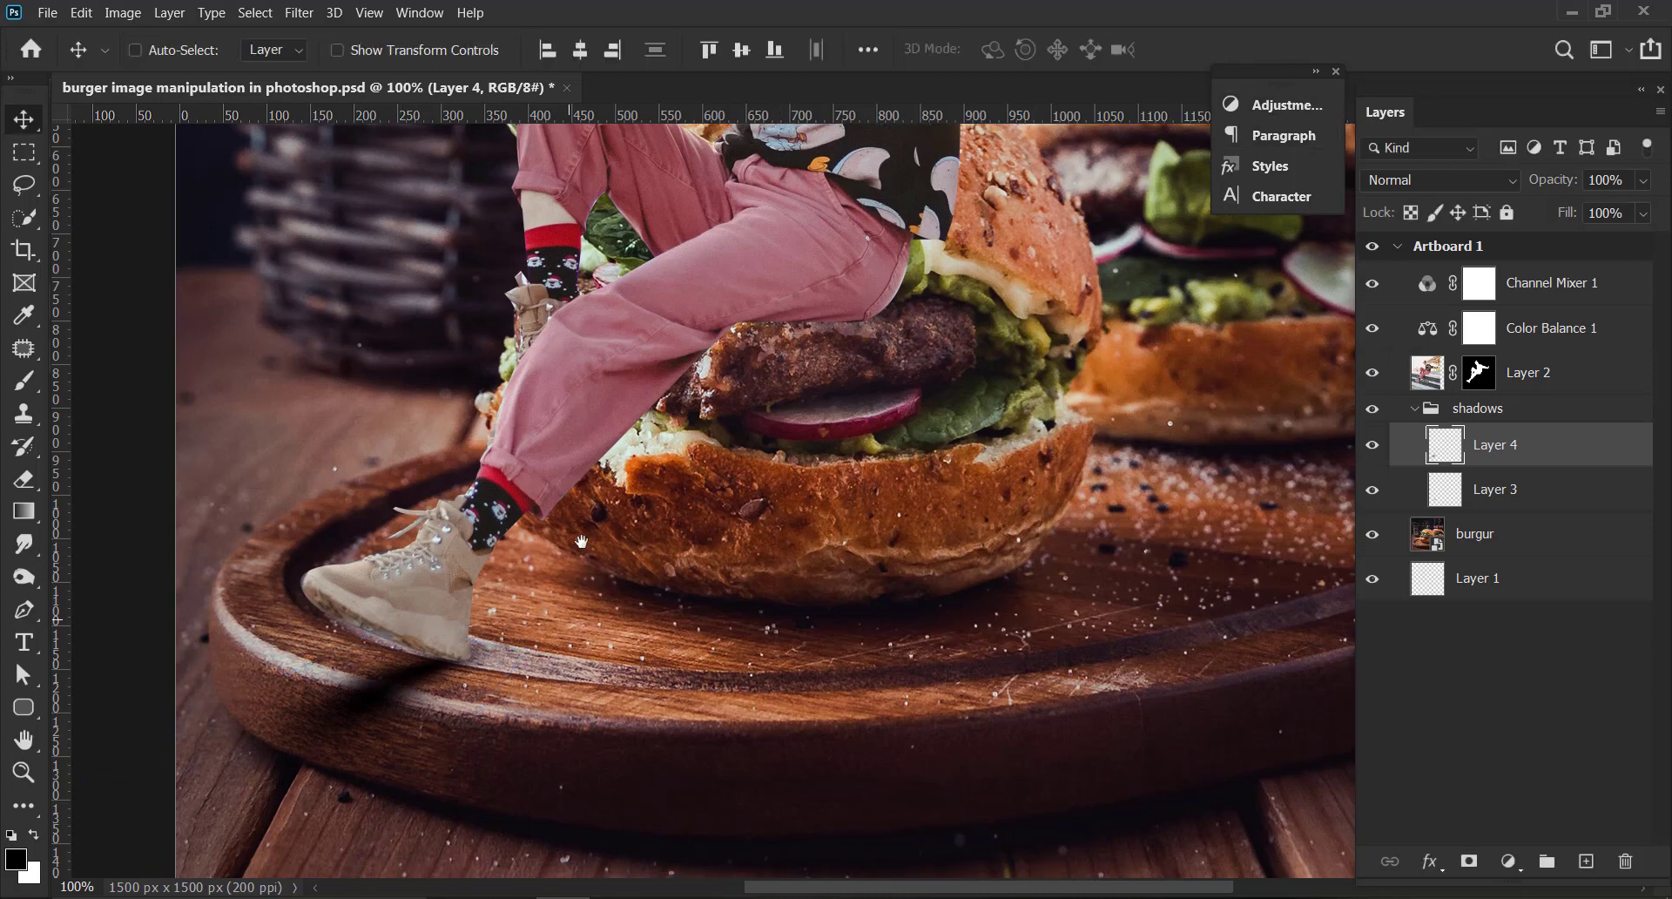
Lower Layer 4's opacity to 82%.
left_click_drag(563, 632, 660, 525)
left_click(1643, 180)
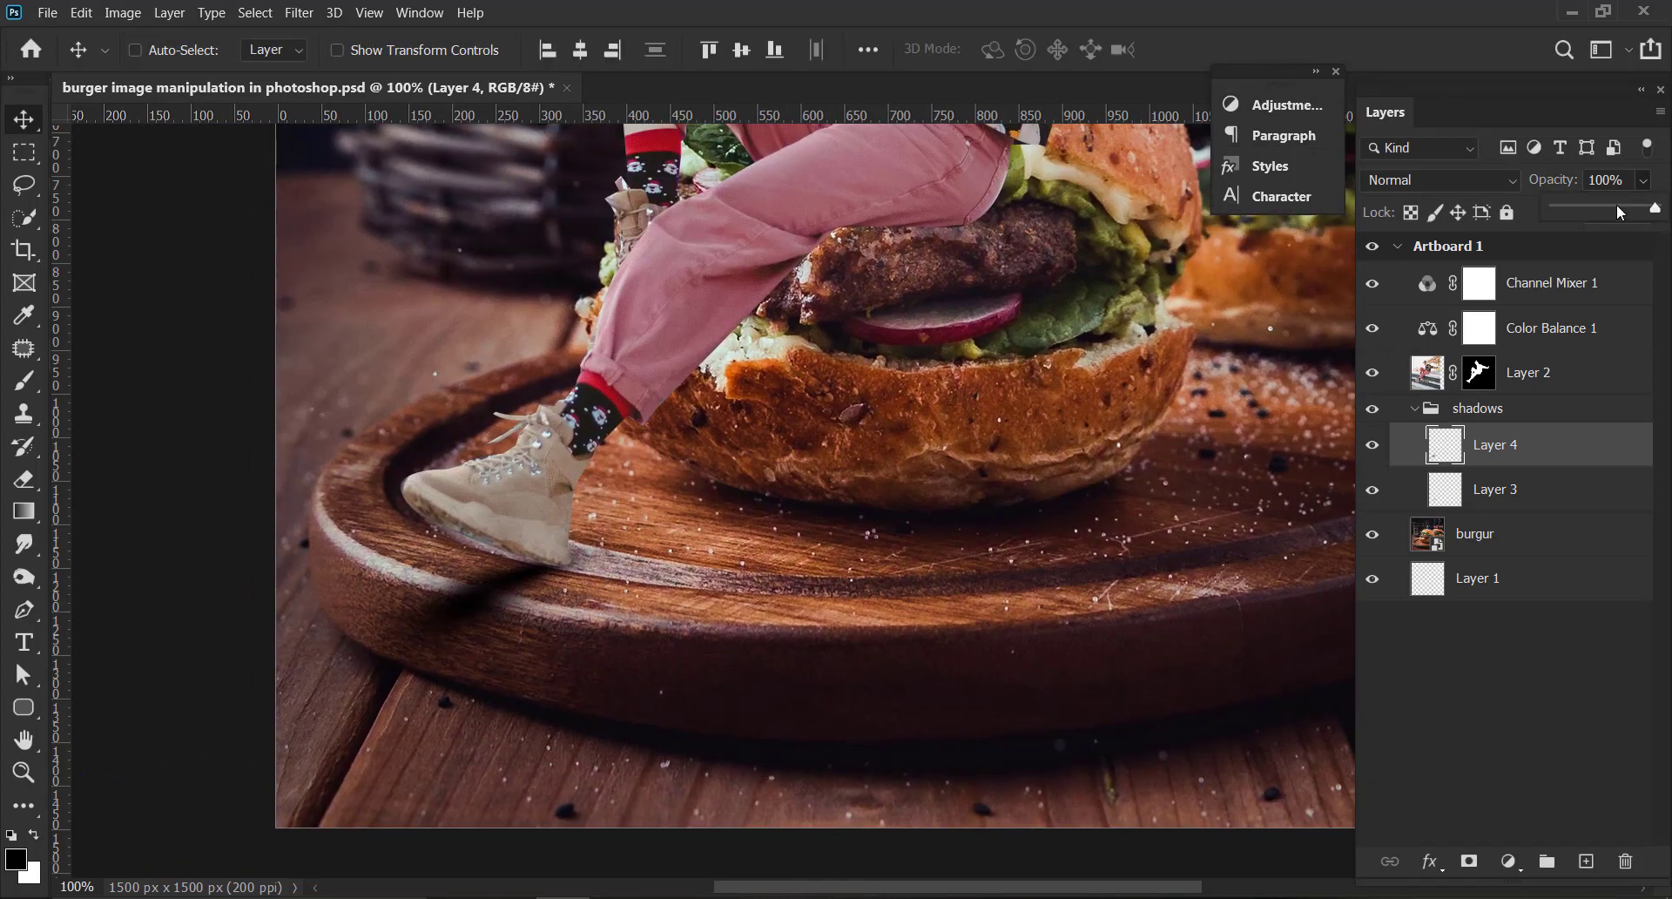
left_click_drag(1657, 213, 1639, 214)
left_click(747, 434)
left_click_drag(749, 436, 447, 547)
left_click_drag(645, 502, 704, 445)
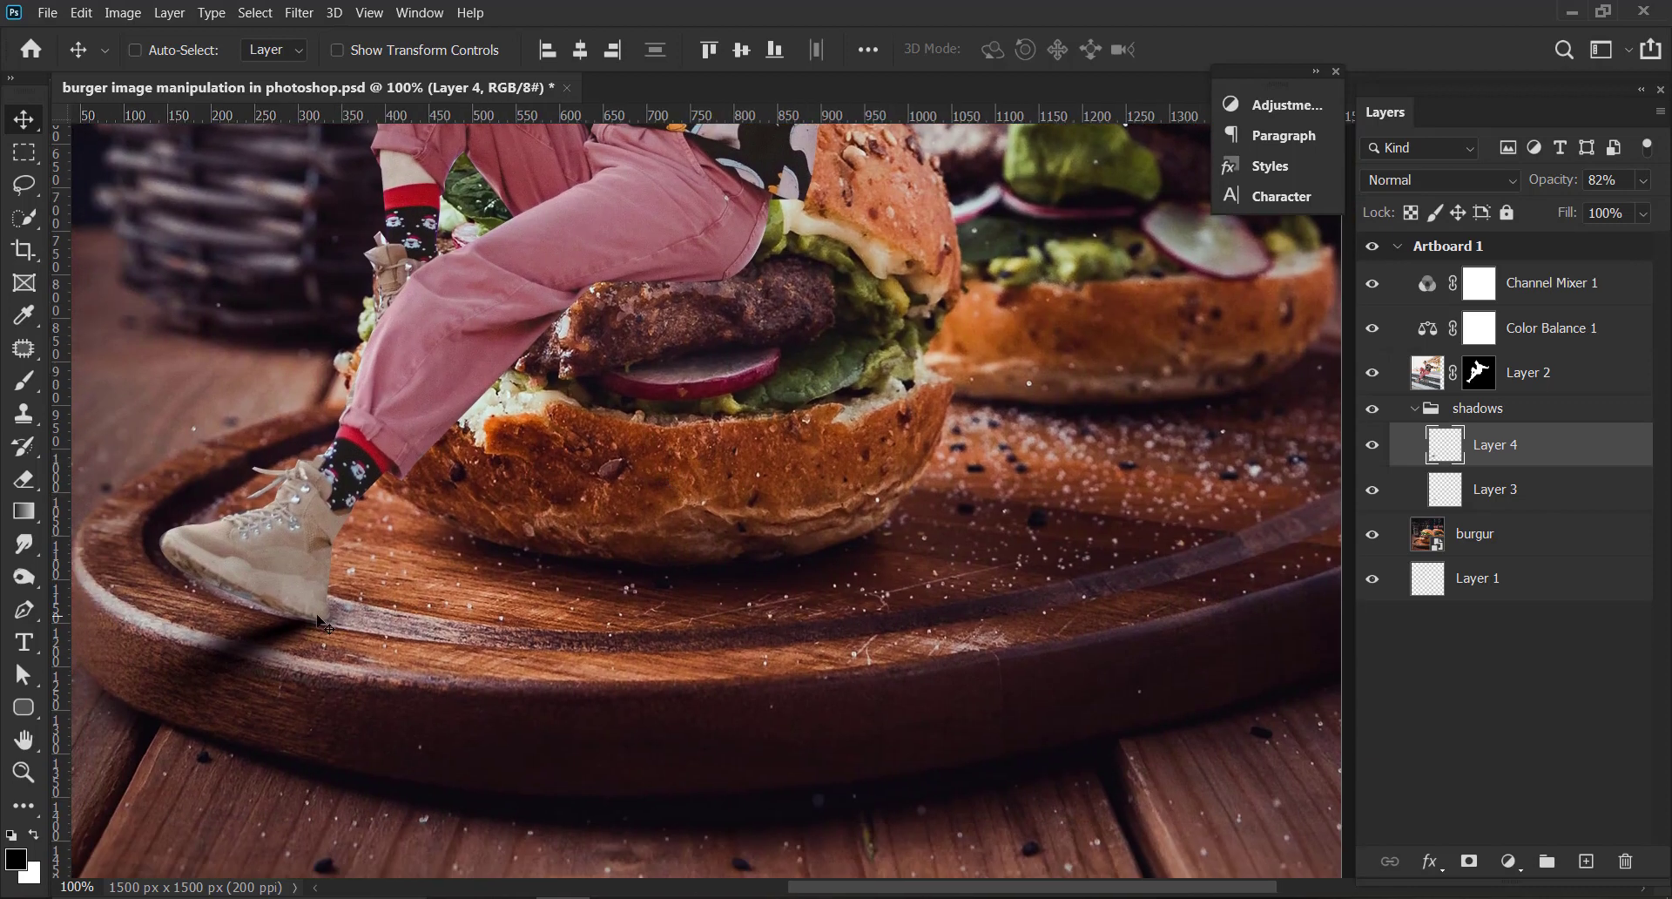
Add a new layer above Layer 4 and paint a 300 px soft black dab on the board beside the heel.
left_click(1586, 861)
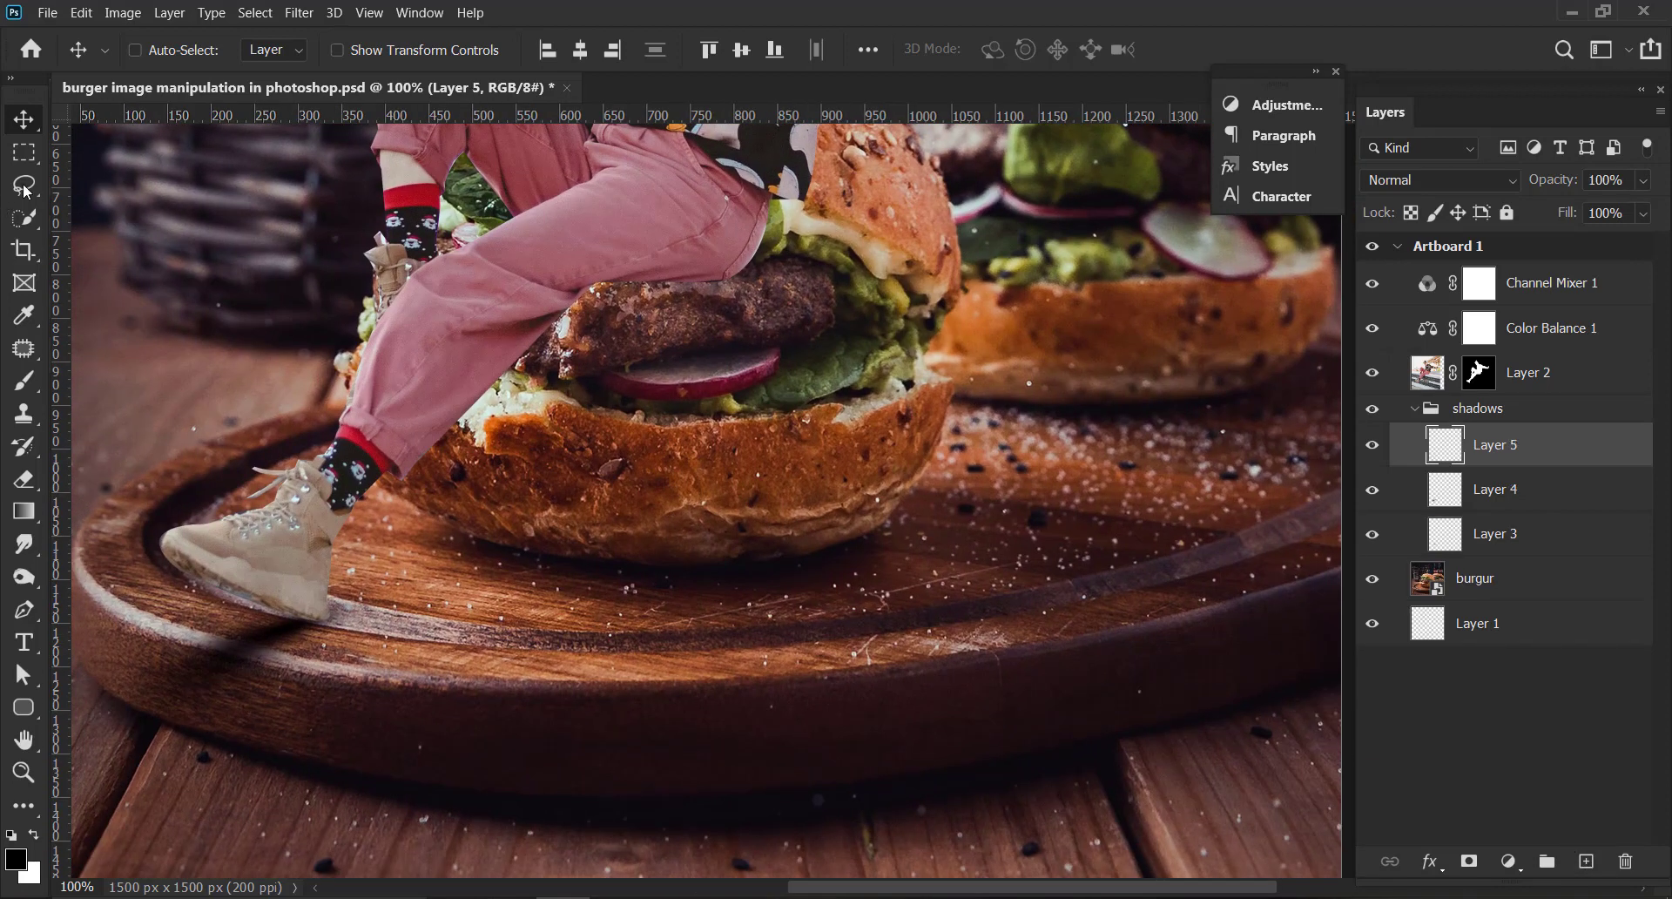
left_click(24, 380)
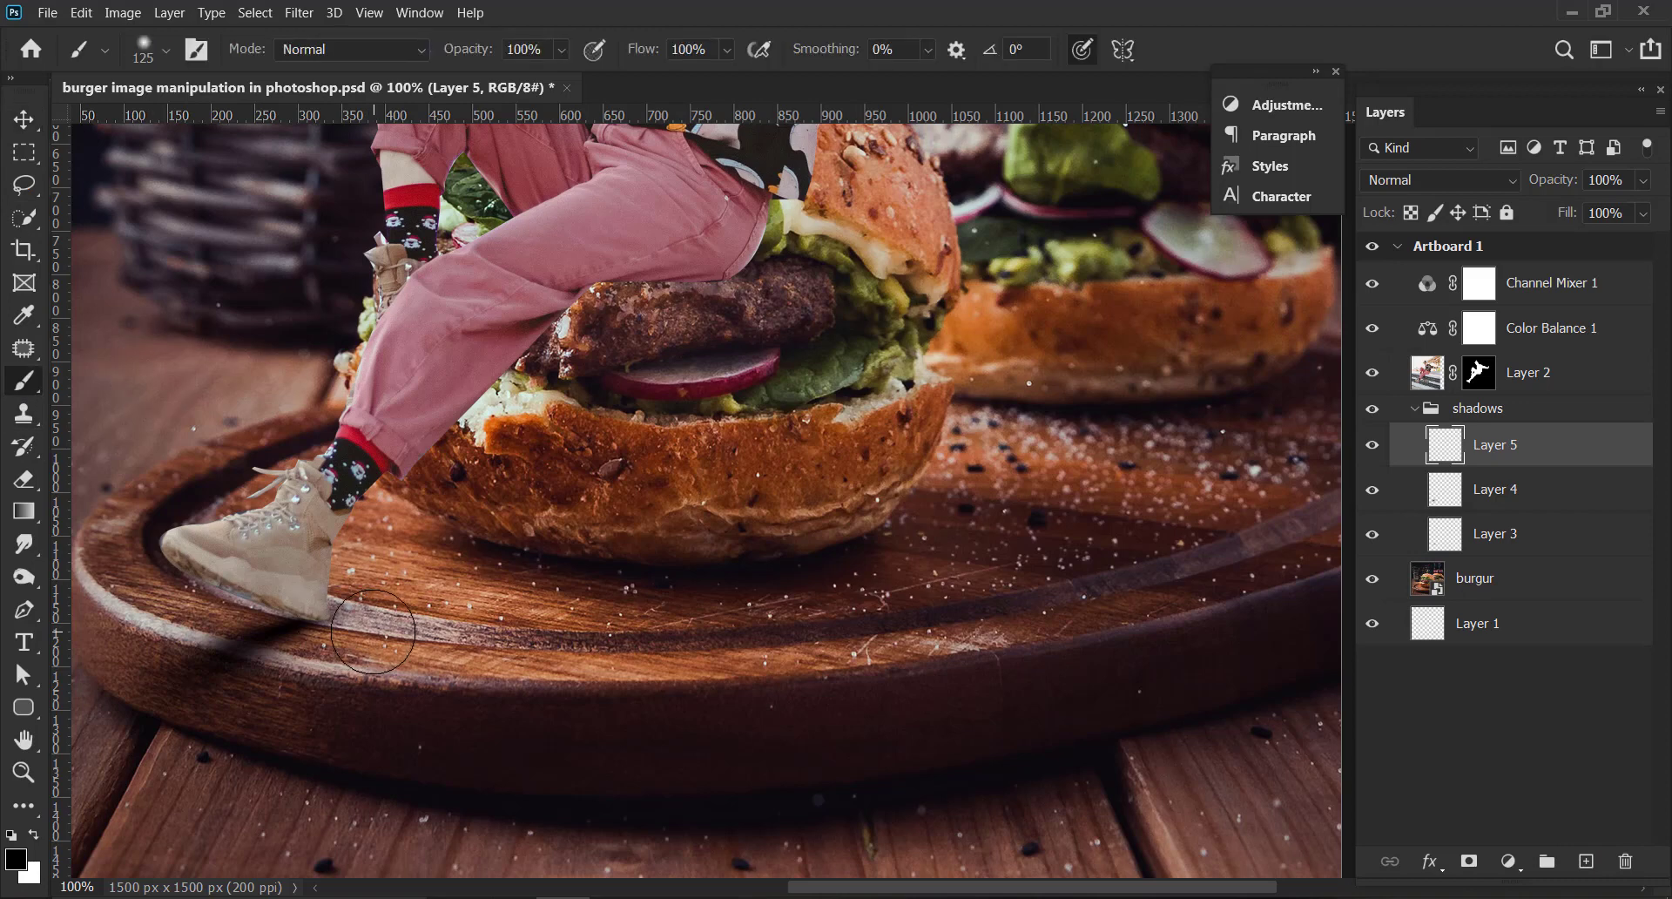
key("bracketright")
key("bracketright")
key("bracketright")
key("bracketright")
key("bracketright")
left_click(383, 640)
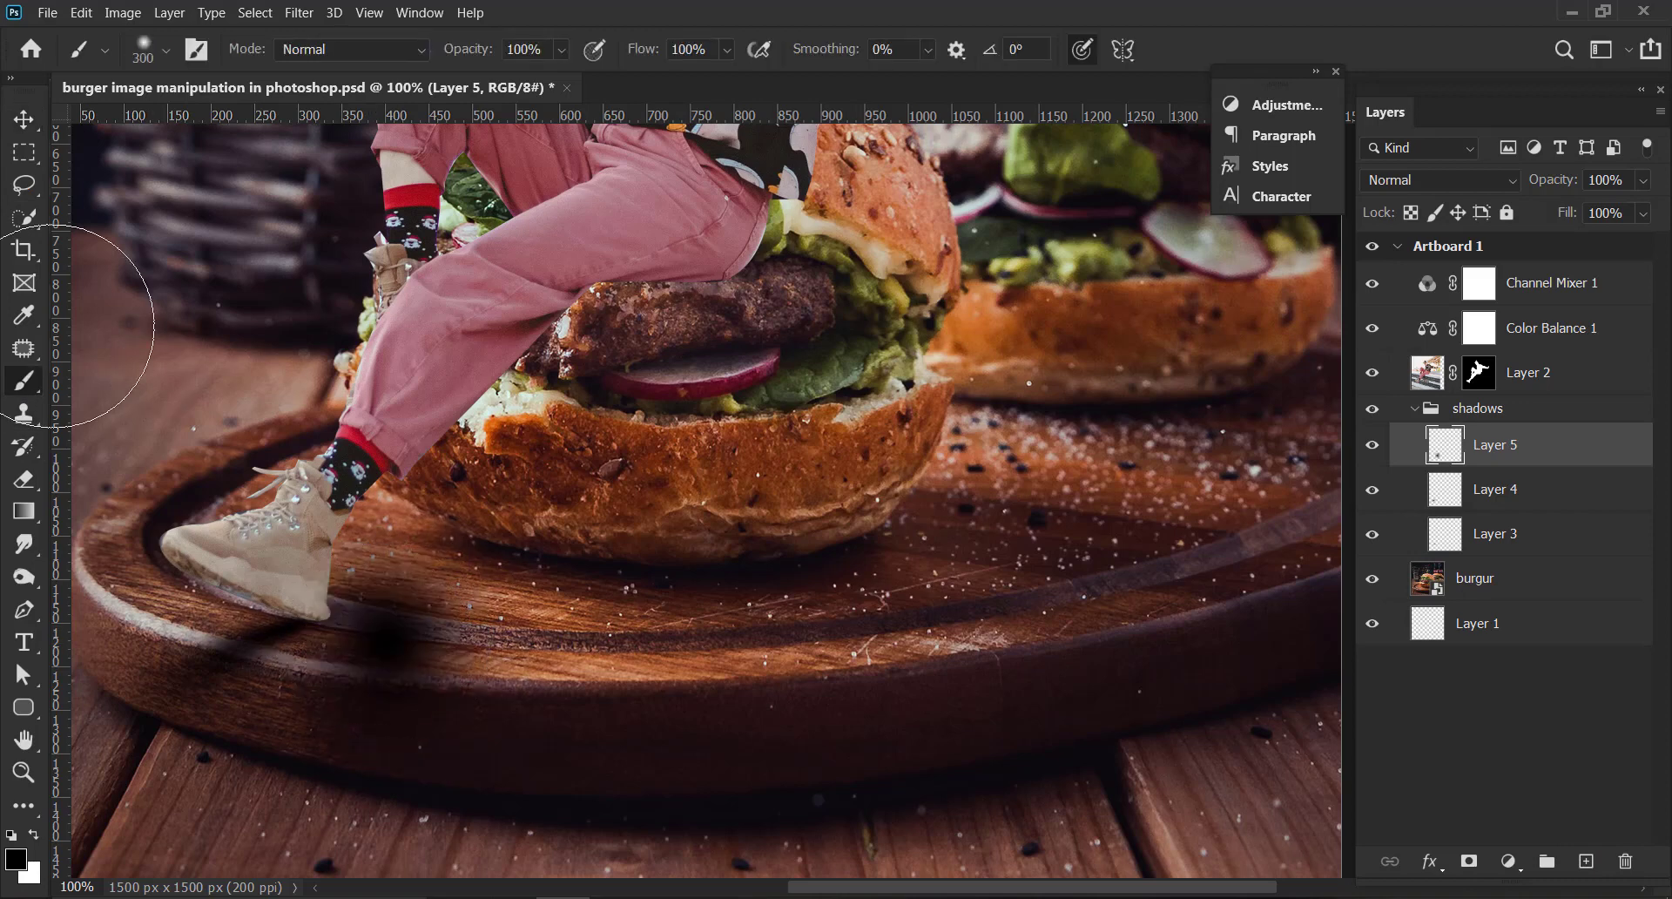
left_click(35, 126)
left_click_drag(404, 632, 423, 643)
Free-transform the dab on Layer 5, rotating it about -13.5° and stretching it to about 107% by 115%.
key("ctrl+t")
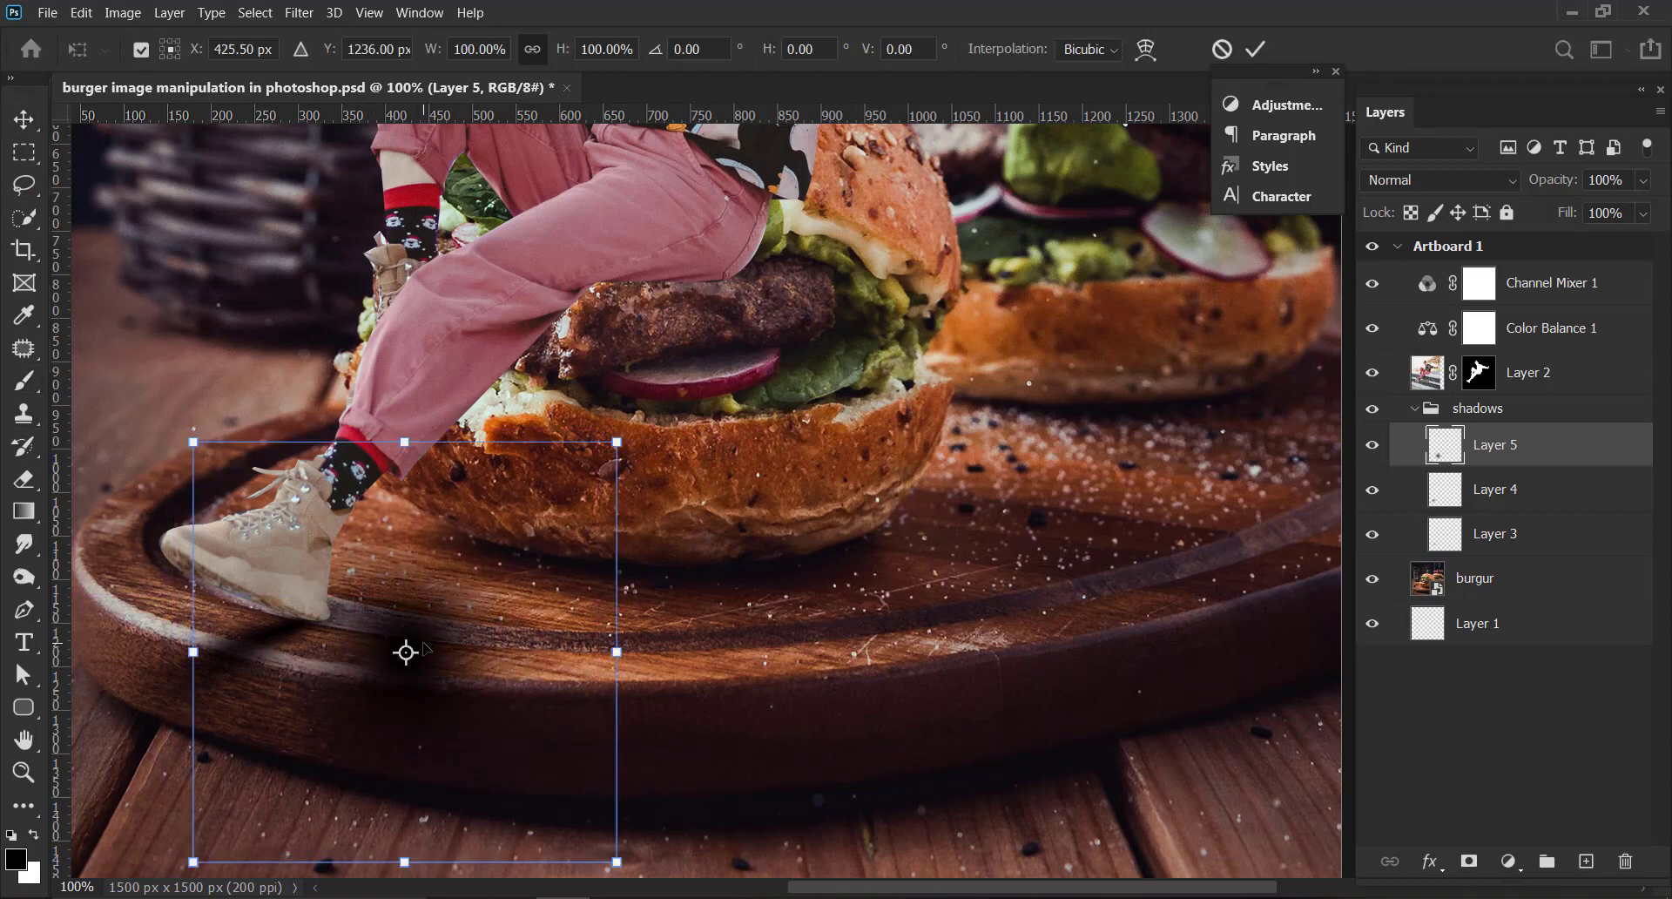
left_click_drag(583, 625, 638, 540)
left_click_drag(253, 360, 231, 464)
left_click_drag(451, 410, 364, 355)
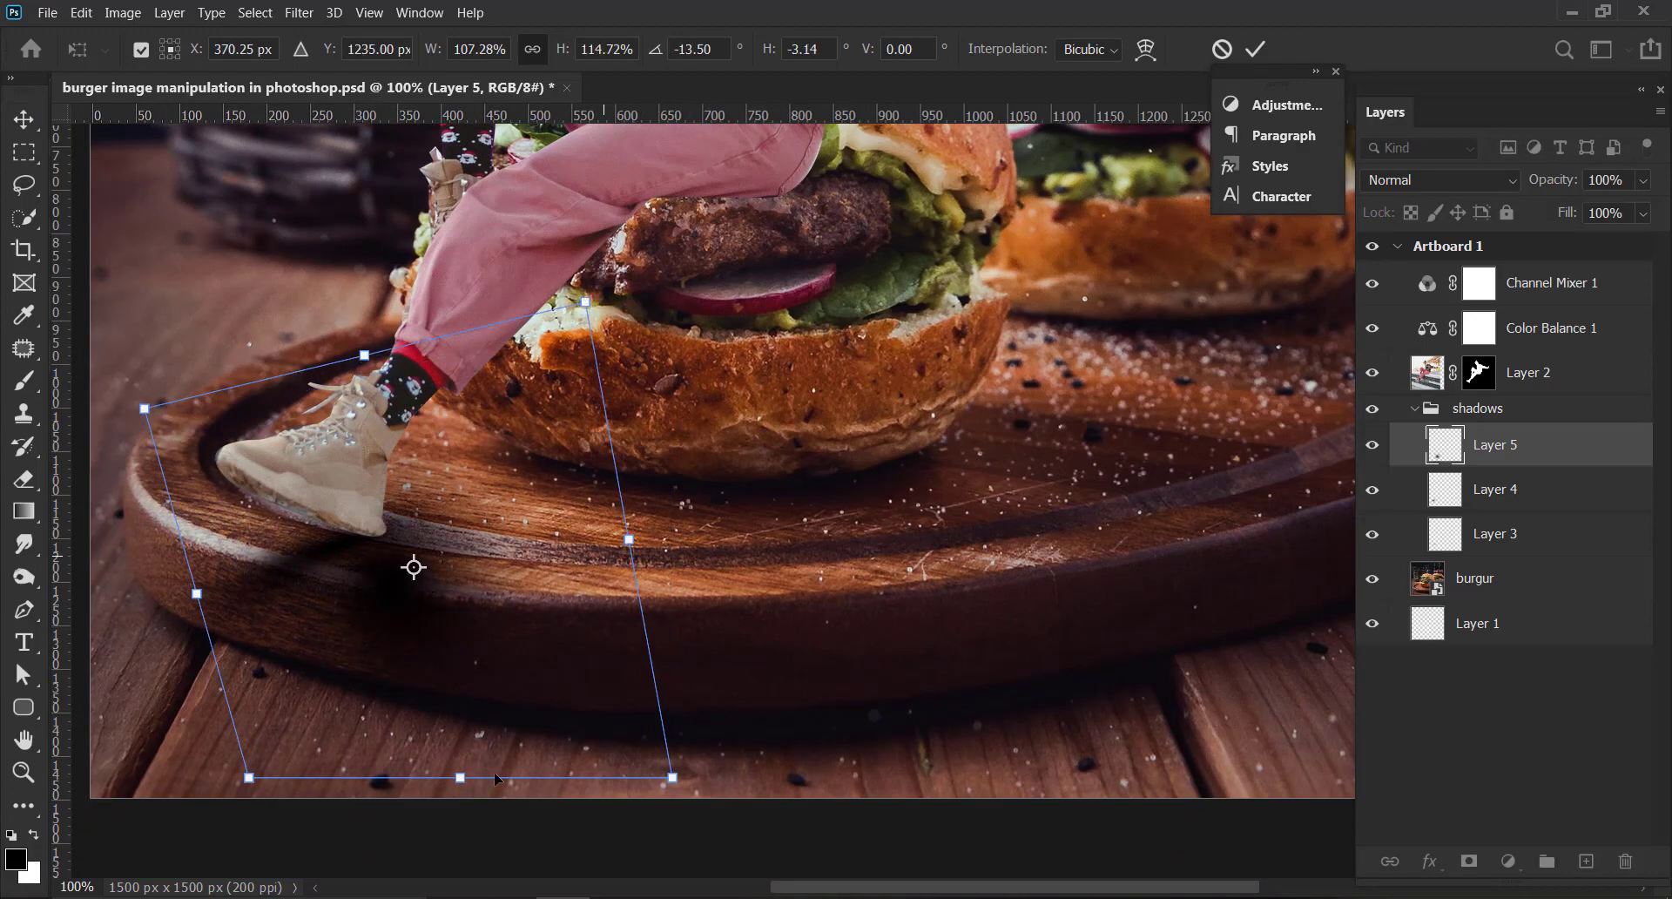
Slant and flatten Layer 5's dab into a thin streak, about 86% by 54% with 71° horizontal skew.
left_click_drag(249, 778, 417, 786)
left_click_drag(550, 785, 781, 642)
left_click_drag(369, 358, 94, 426)
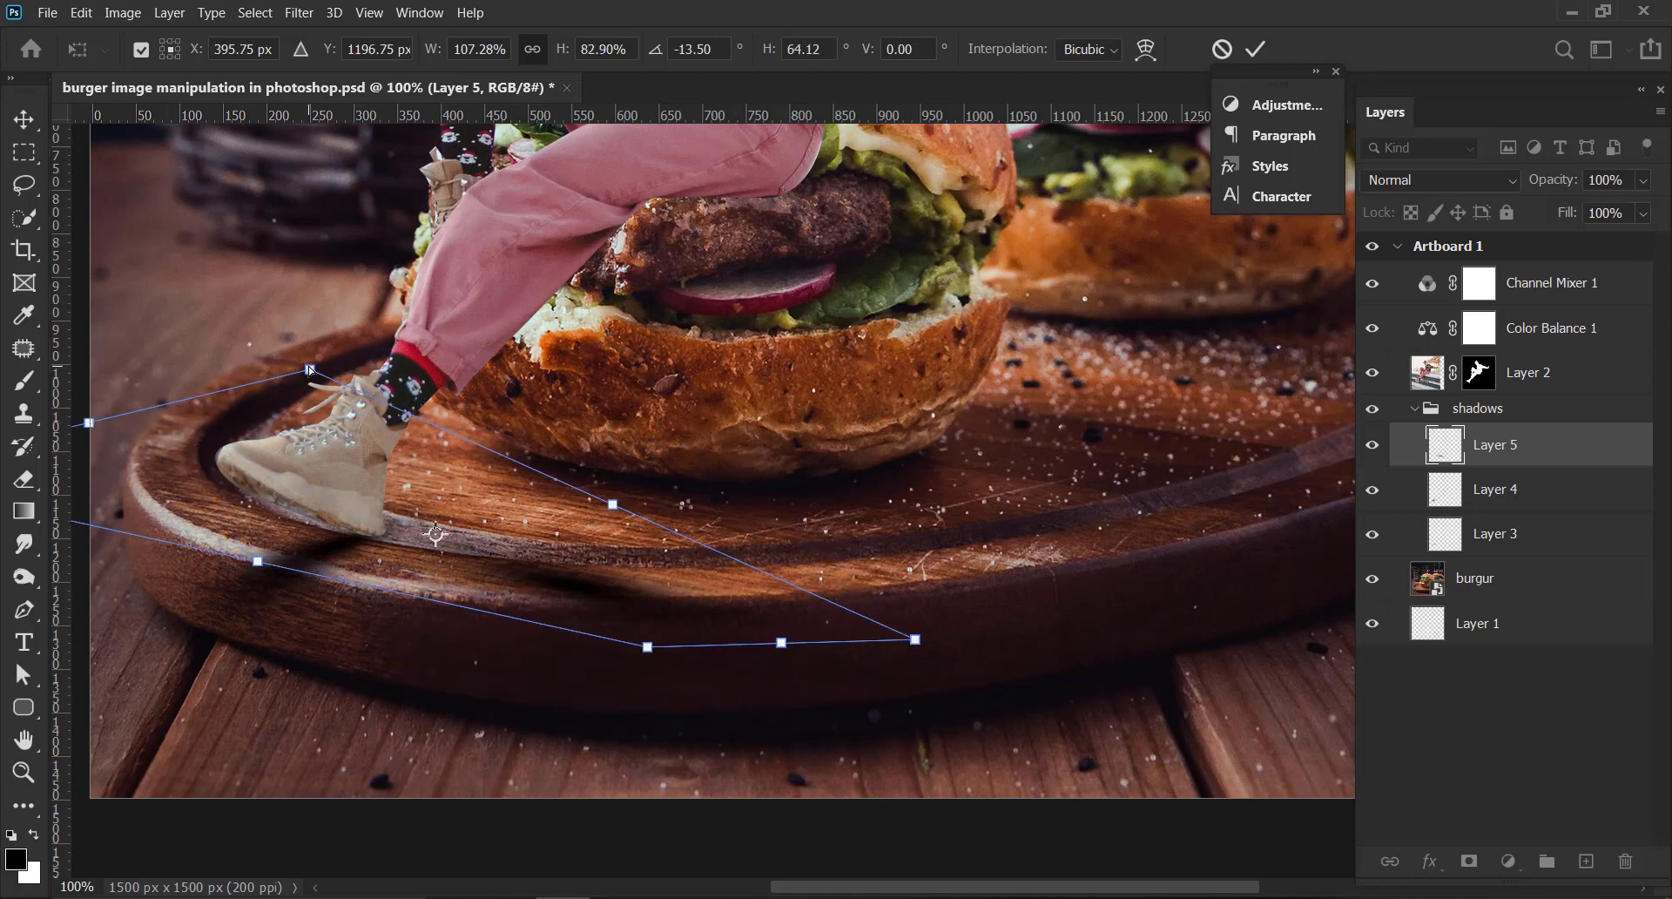
left_click_drag(310, 371, 329, 454)
left_click_drag(197, 453, 465, 462)
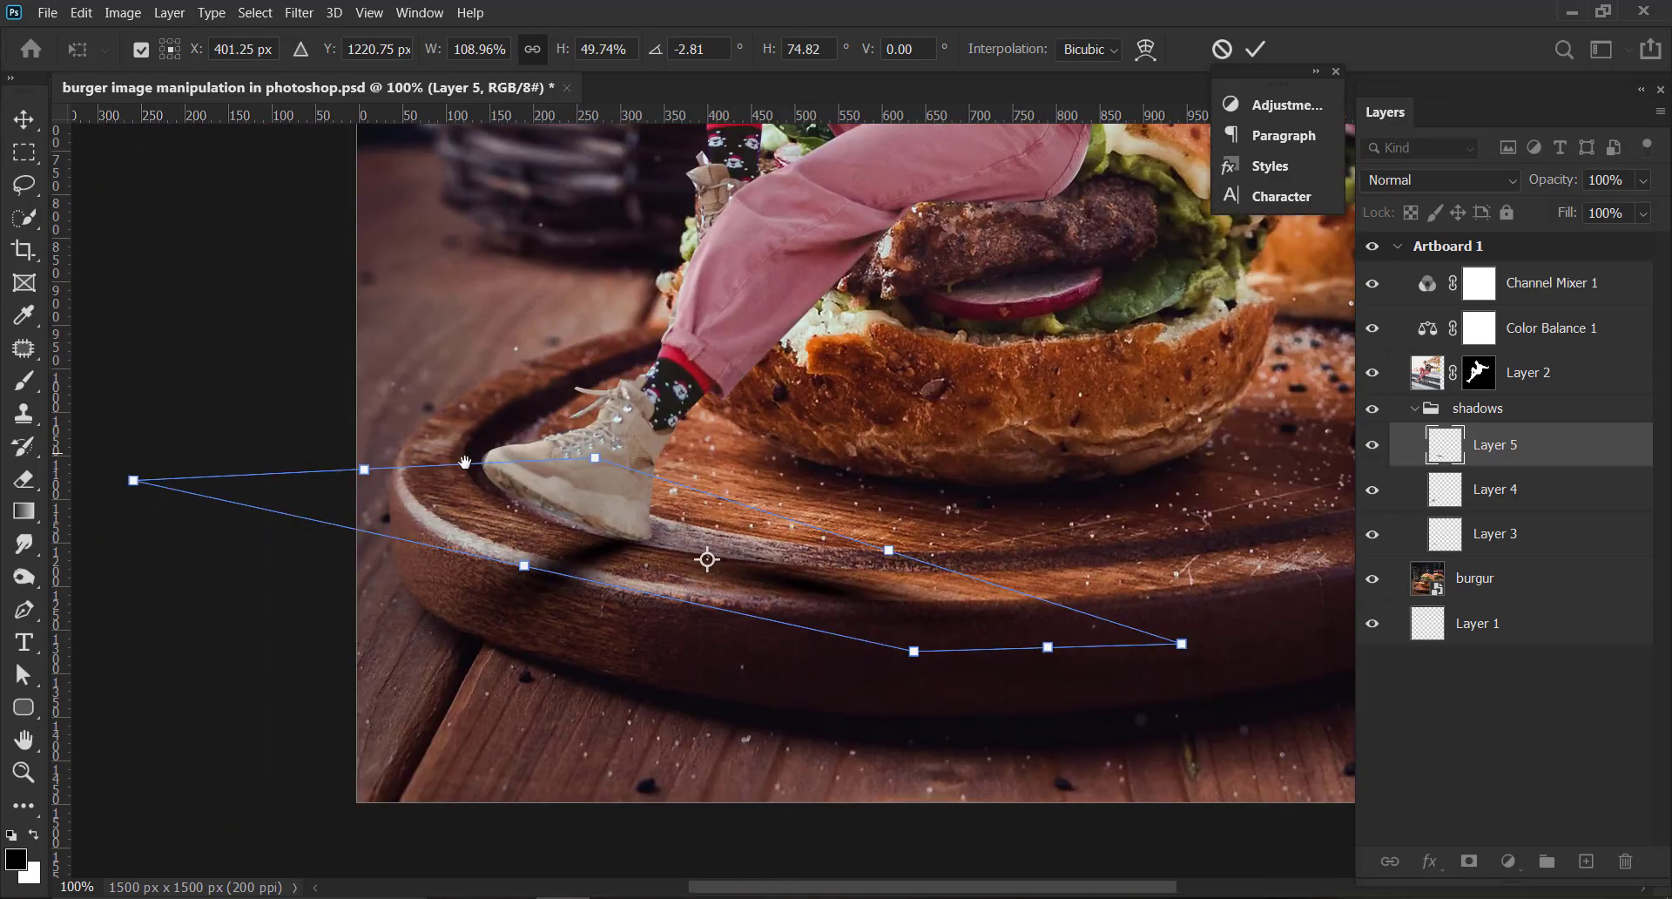
left_click_drag(126, 488, 227, 508)
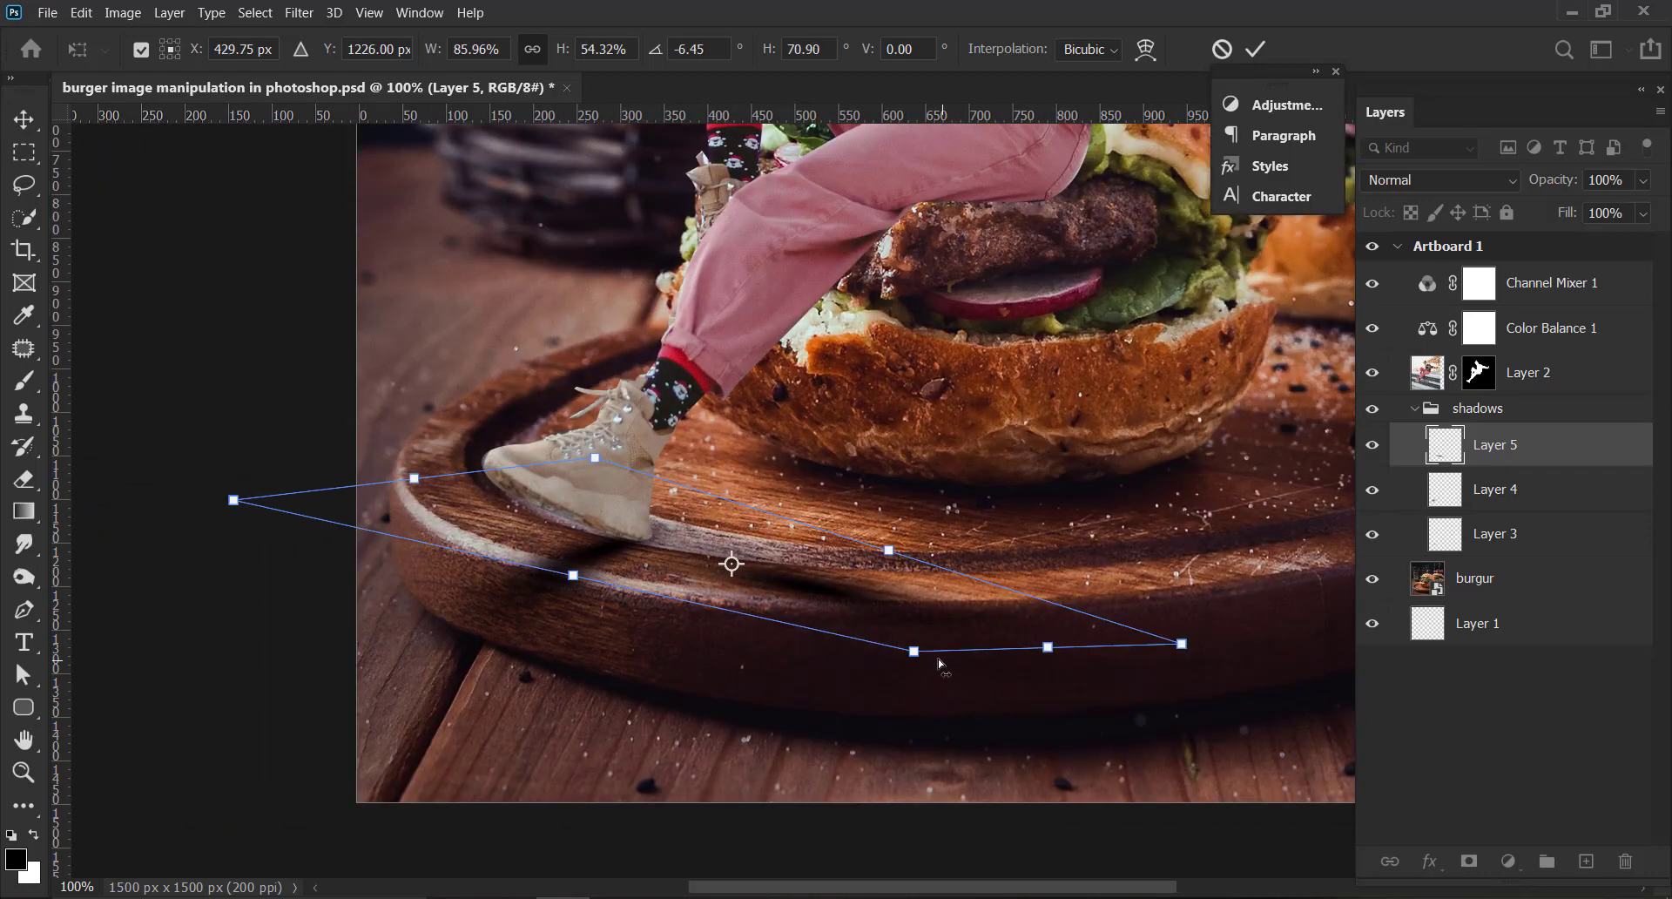
Widen the streak by pulling its far corners outward to about 148% by 109%, and shift it beside the heel.
left_click_drag(914, 652, 831, 764)
left_click_drag(1181, 644, 1333, 536)
left_click_drag(823, 774, 800, 867)
left_click_drag(694, 530, 753, 552)
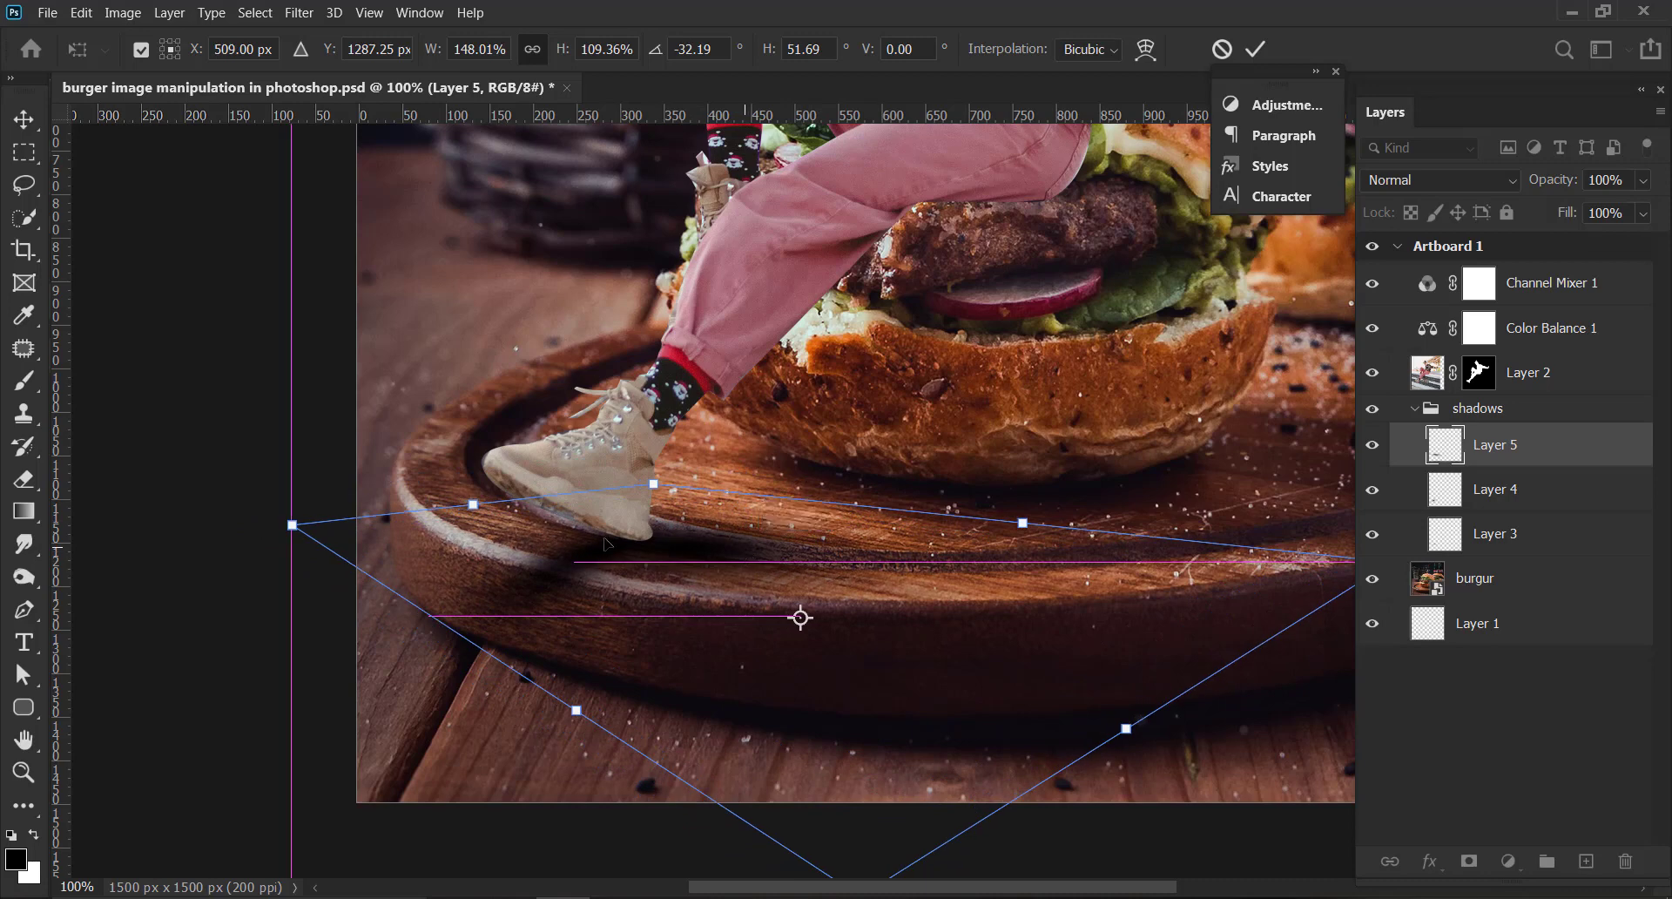
Pull the streak's near corners in toward the shoe, extend its far side outward, nudge it under the heel and apply the transformation.
left_click_drag(295, 528, 460, 531)
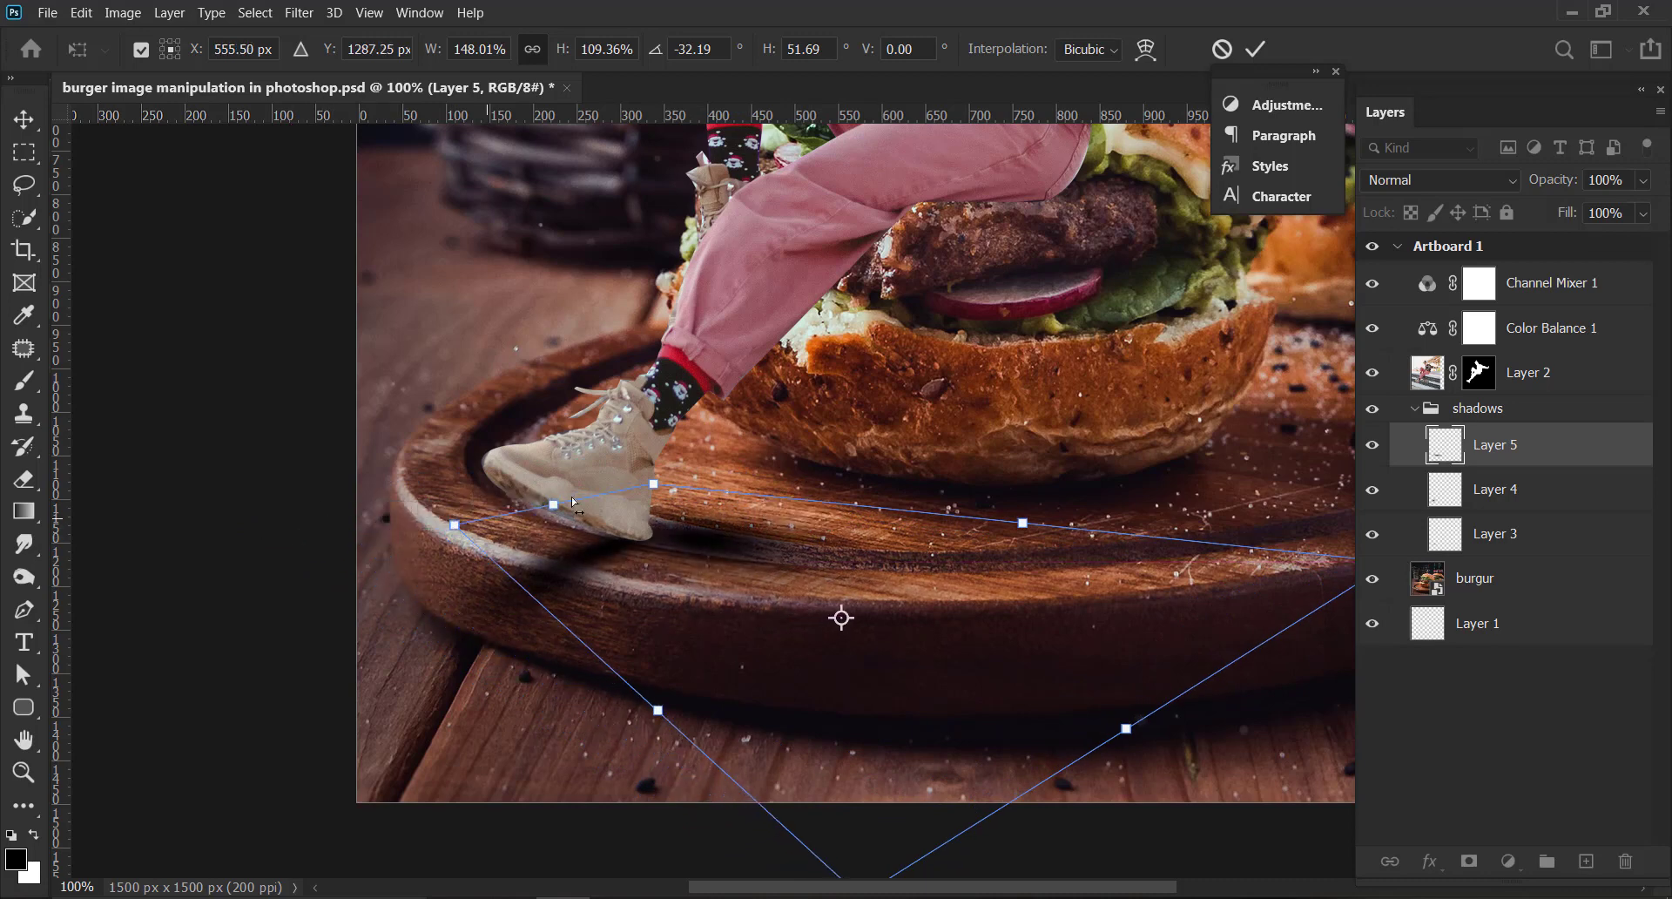
left_click_drag(656, 486, 645, 496)
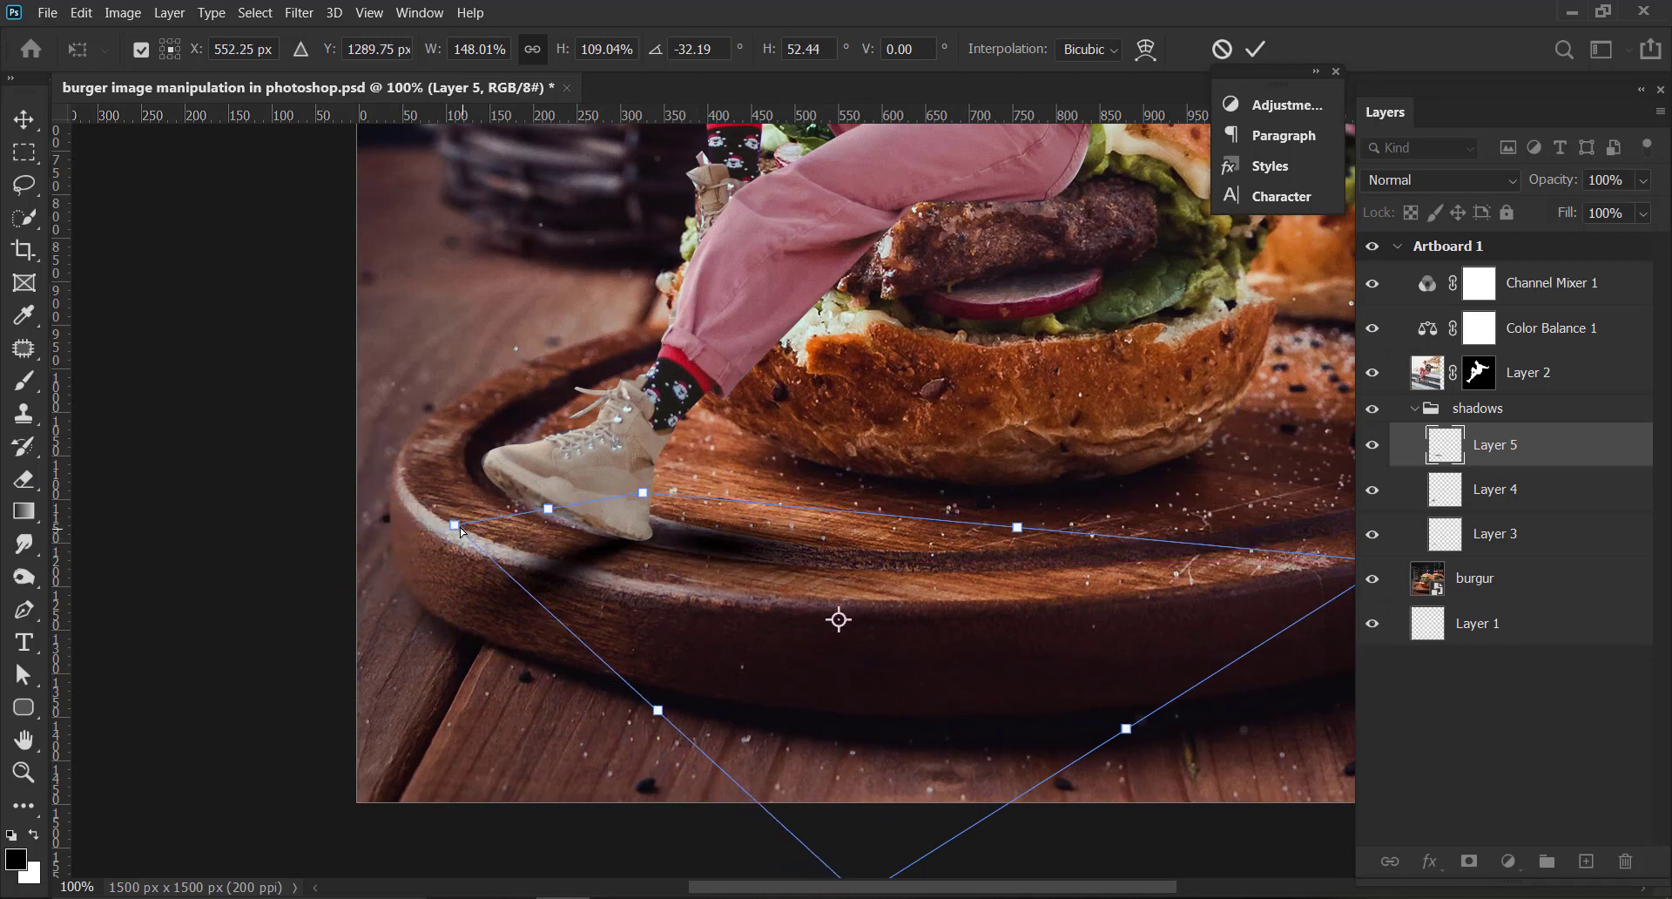
left_click_drag(460, 528, 467, 546)
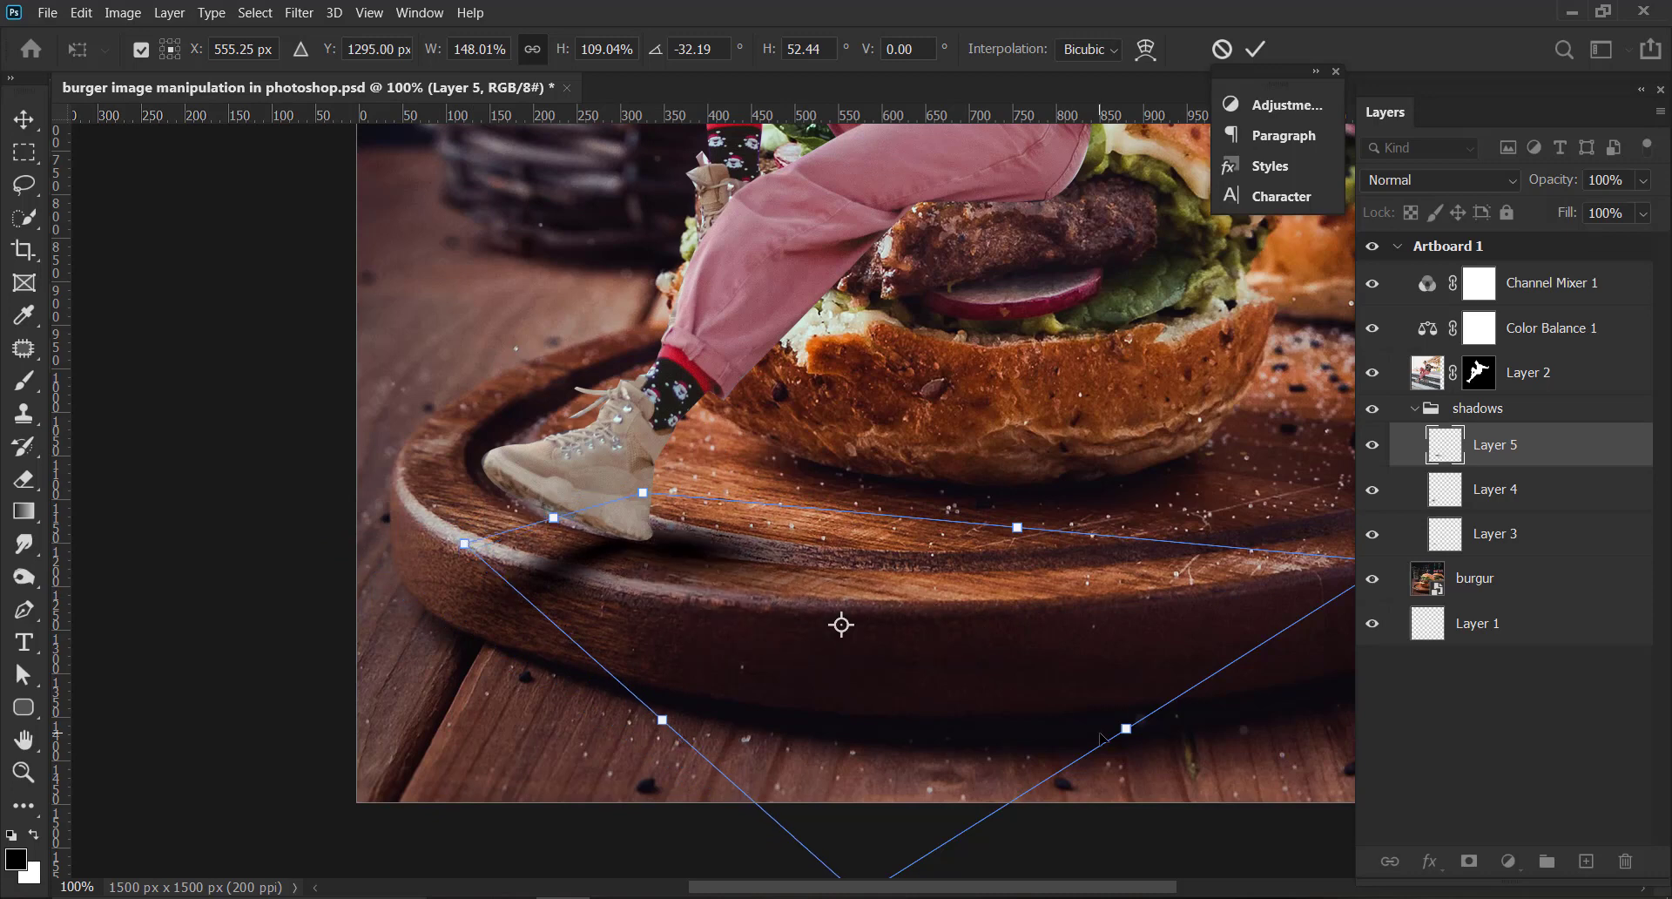
left_click_drag(1127, 729, 1390, 800)
left_click_drag(719, 569, 688, 557)
left_click(1255, 50)
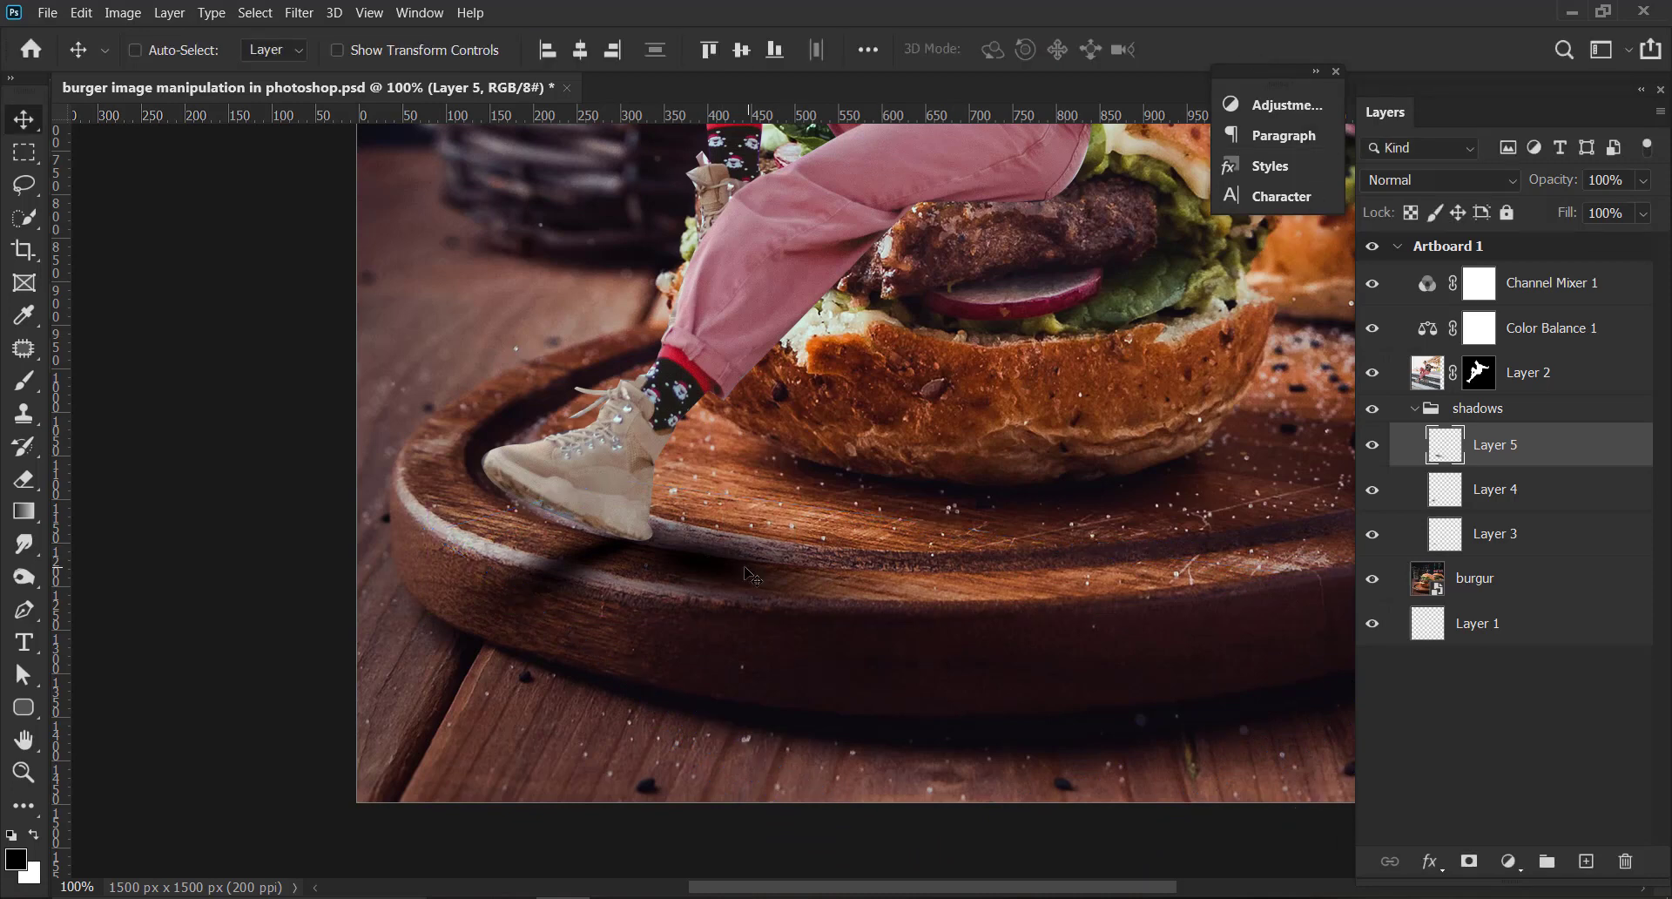
Duplicate the Layer 5 shadow and move the copy across the board to beneath the front burger.
left_click_drag(645, 605, 696, 573)
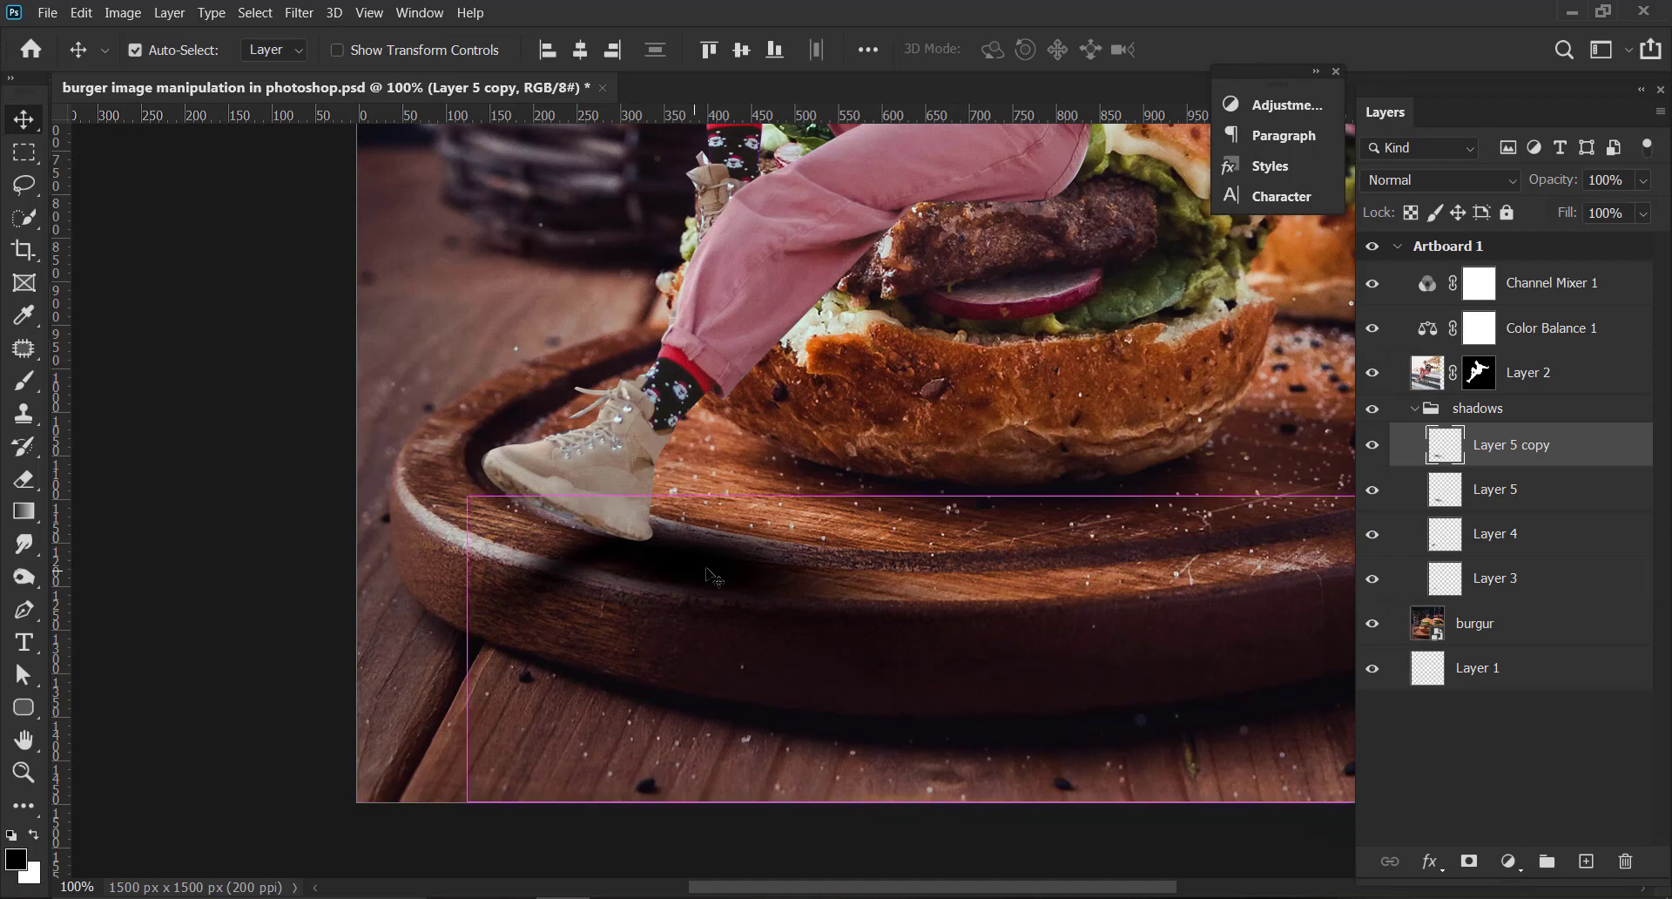
key("ctrl+t")
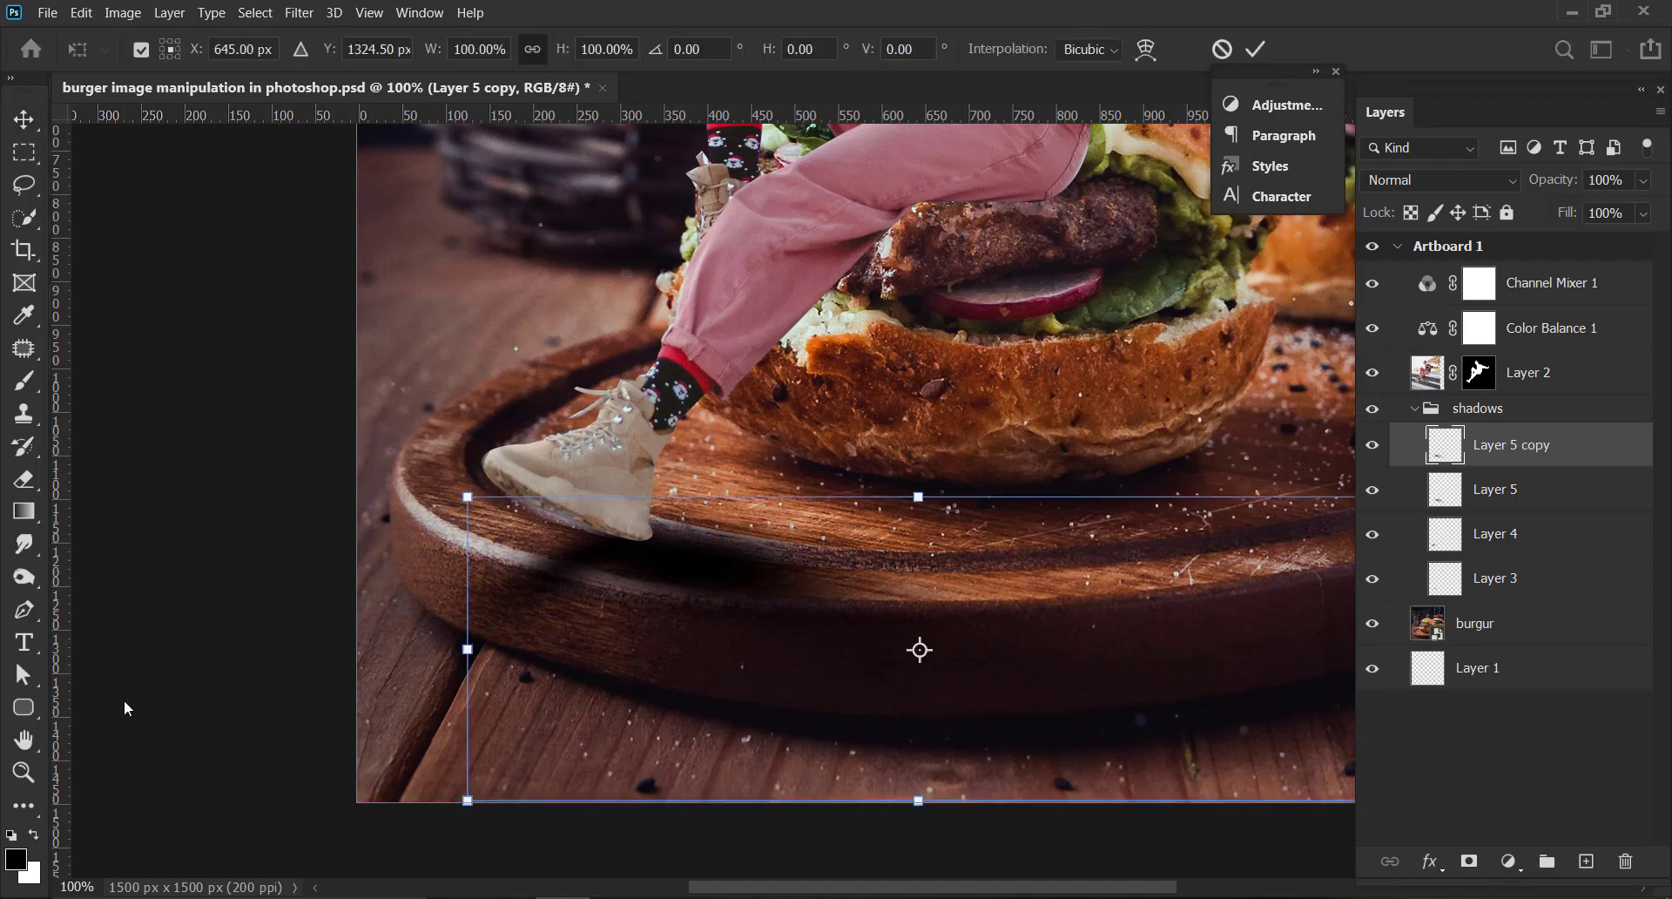
left_click(25, 773)
left_click_drag(1031, 588, 989, 579)
left_click_drag(1080, 549, 716, 578)
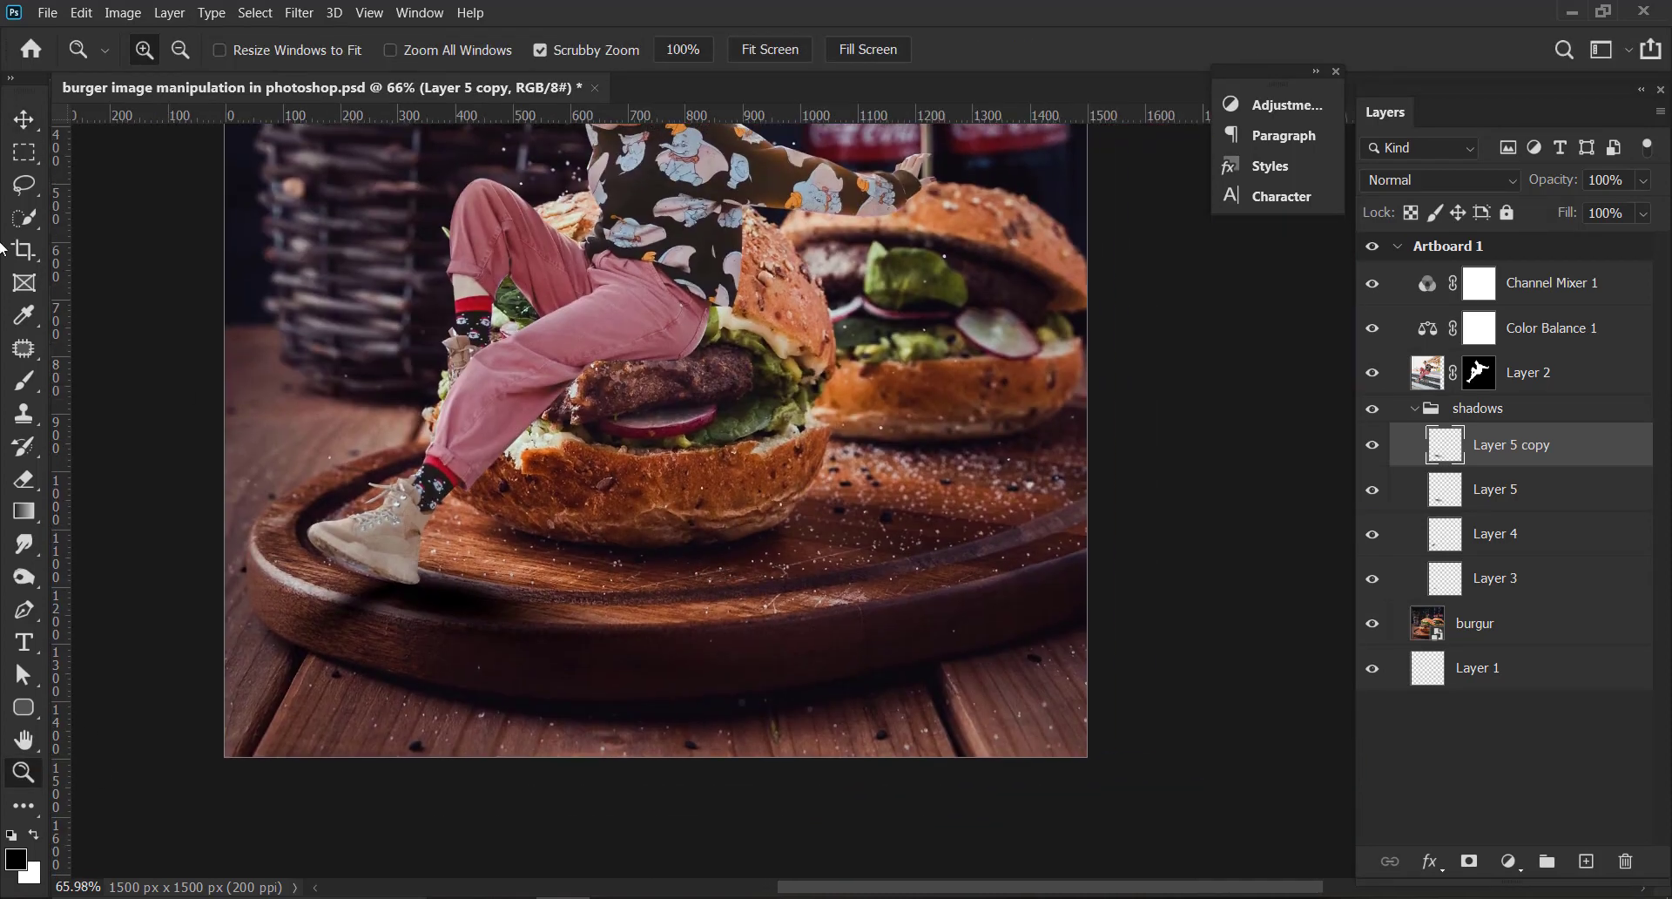
left_click(21, 127)
left_click_drag(549, 590, 666, 579)
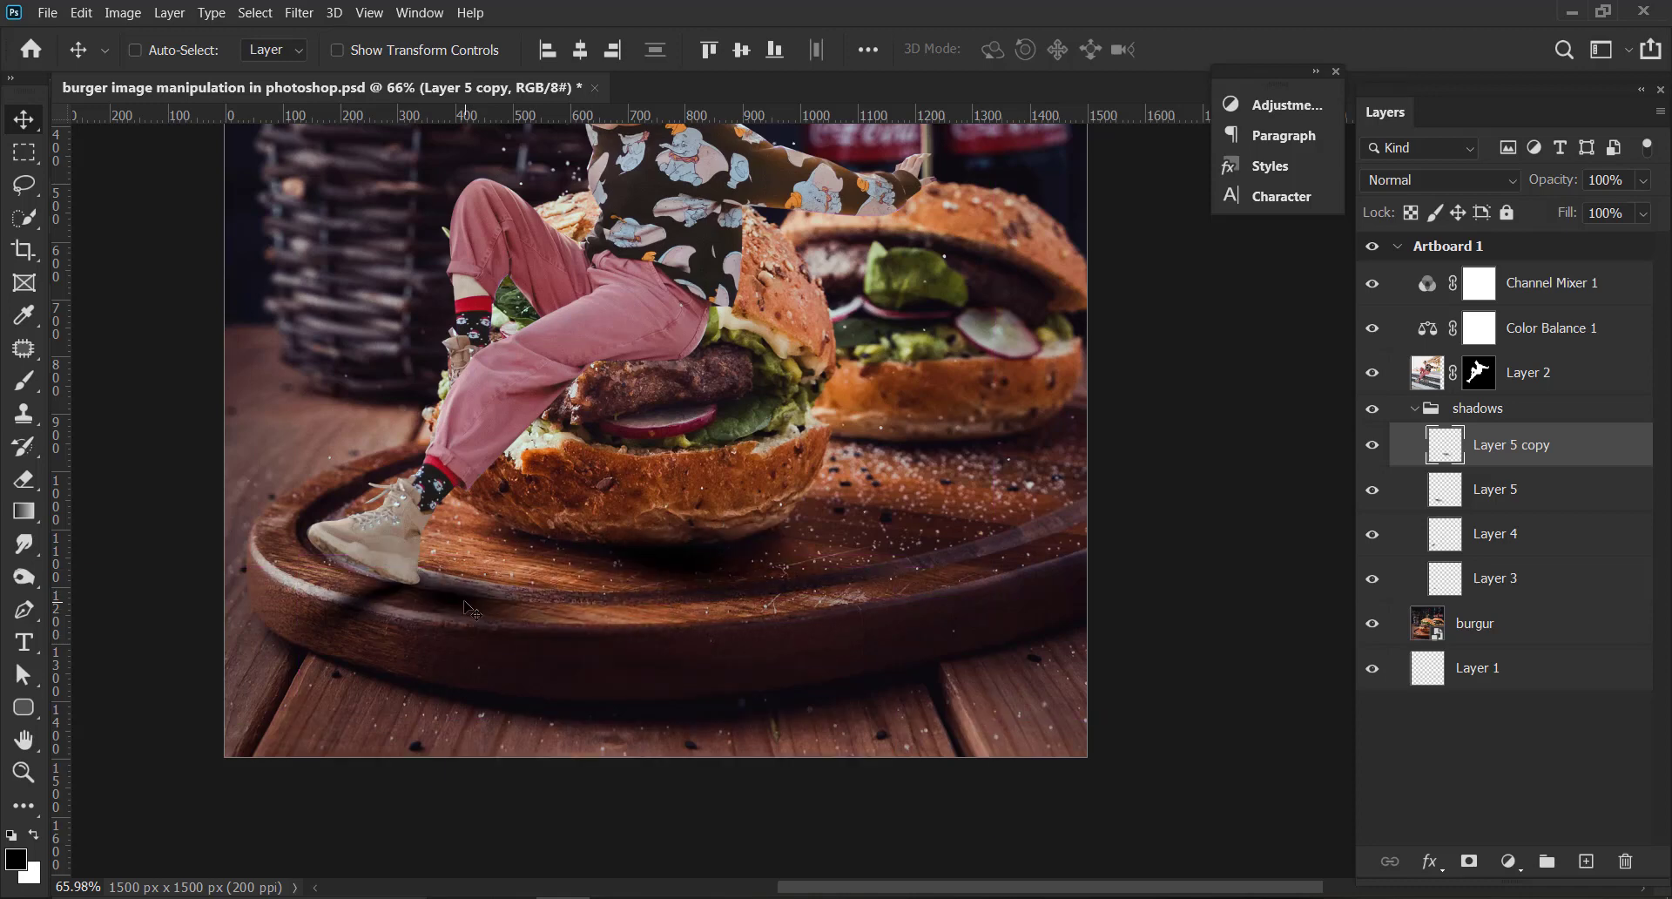
Change the blend mode of Layer 5 copy to Linear Dodge (Add).
left_click(1447, 188)
scroll(1450, 188, "down", 6)
scroll(1445, 179, "down", 4)
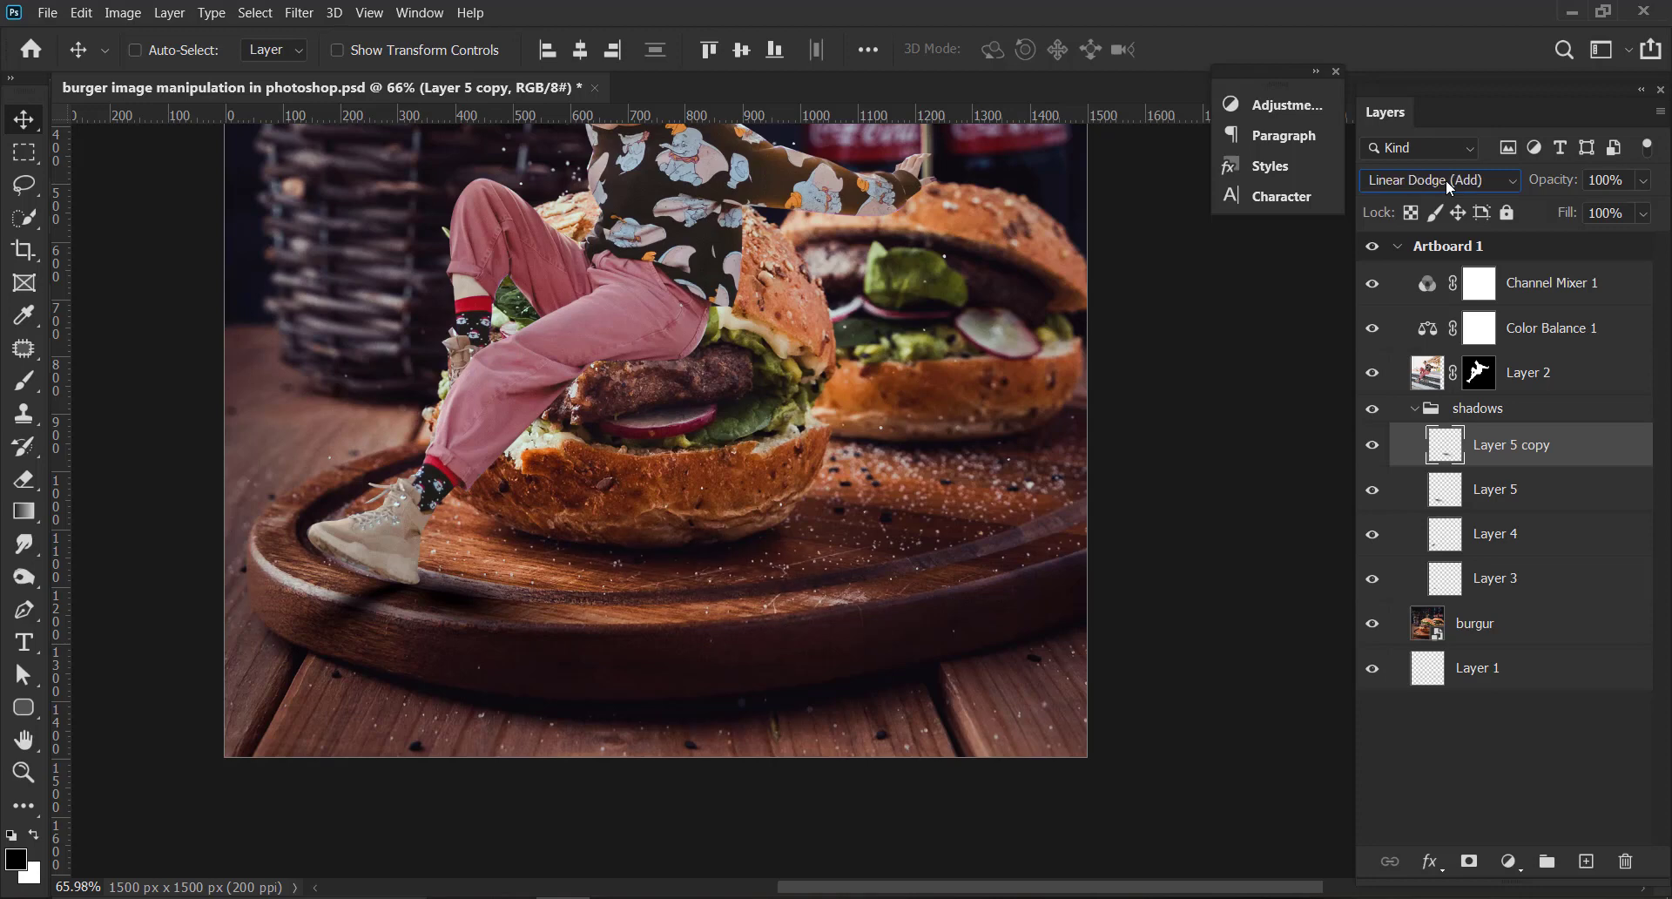
Try Color Burn, Hard Light and Difference on Layer 5, and set its blend mode to Luminosity.
key("alt+bracketleft")
left_click(1487, 179)
left_click(1487, 179)
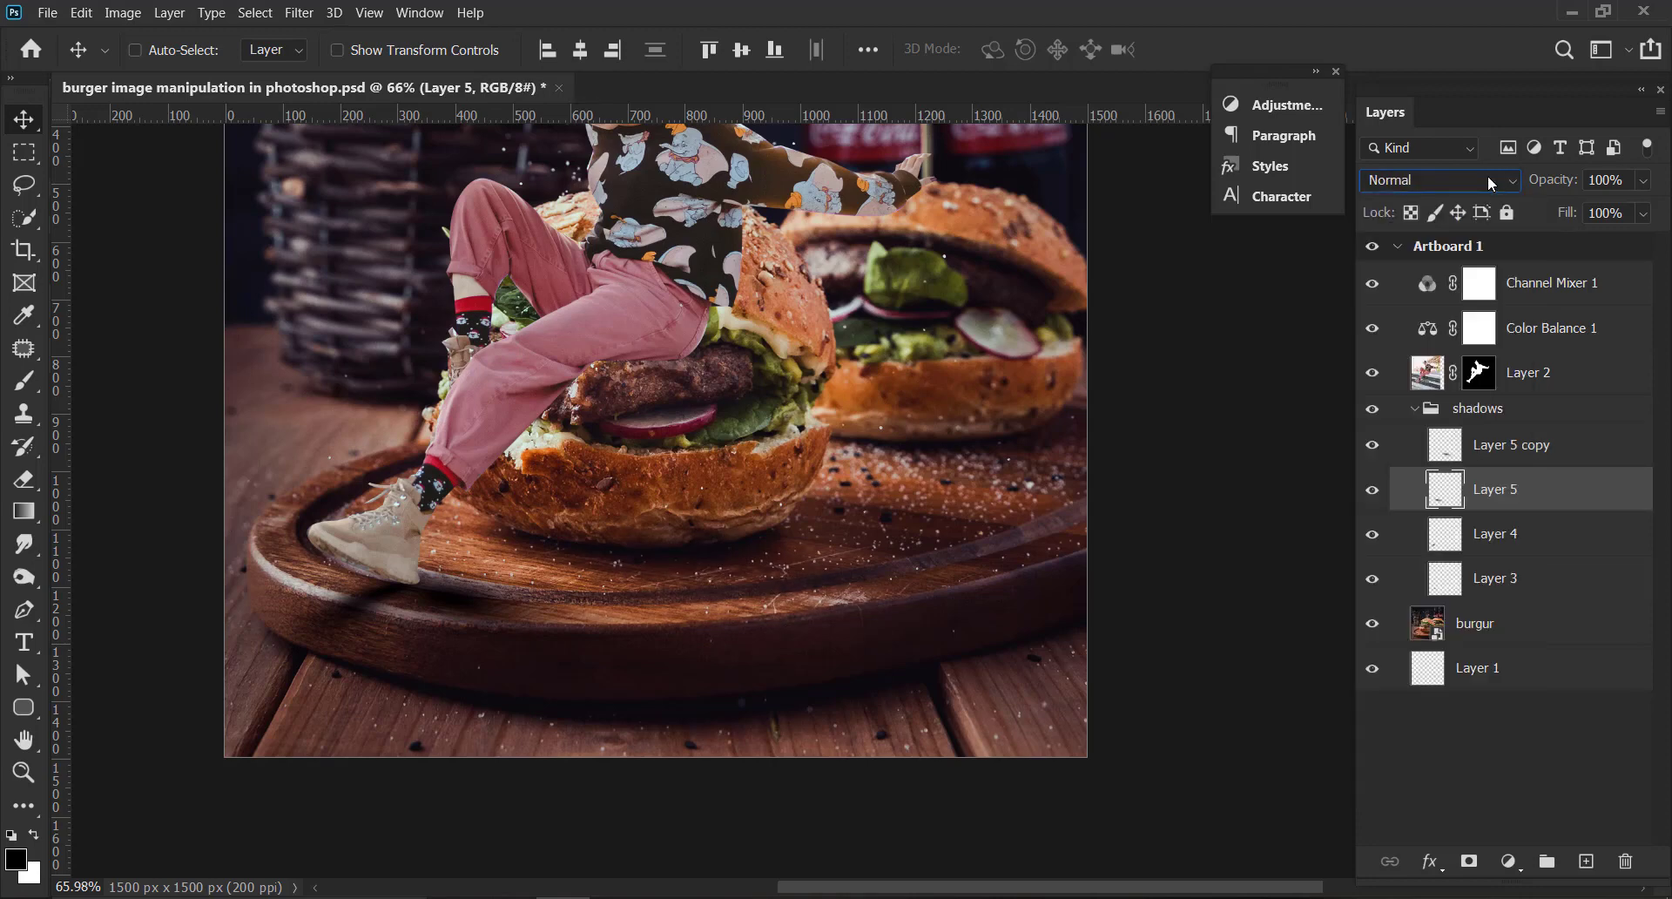
scroll(1487, 180, "down", 4)
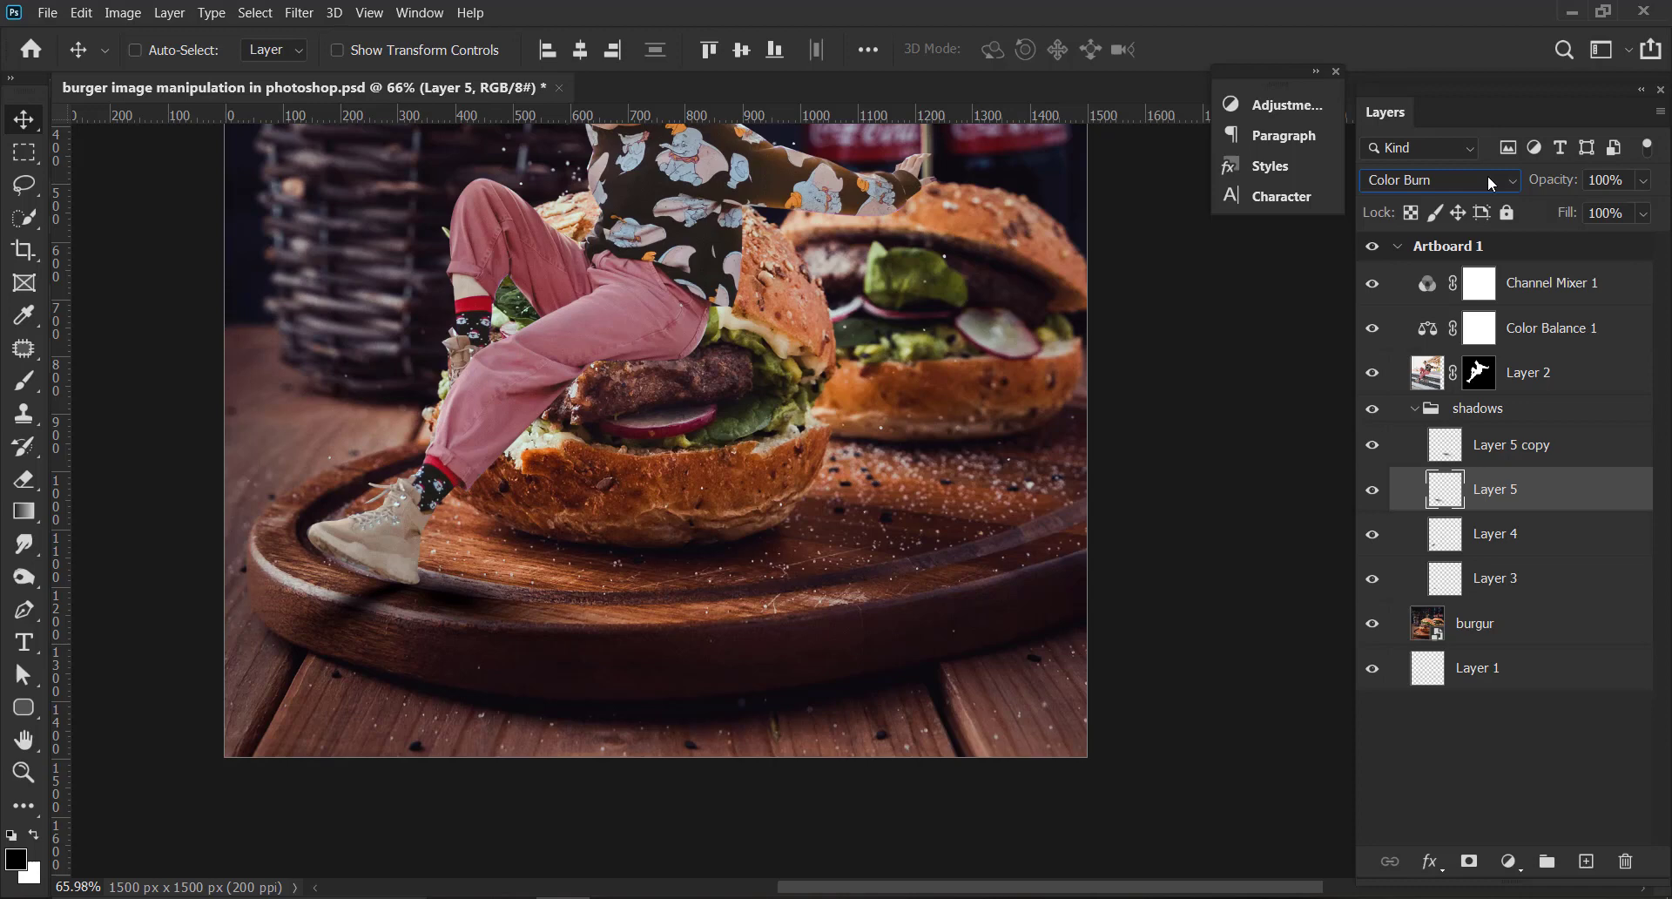
scroll(1488, 179, "down", 9)
scroll(1487, 180, "down", 4)
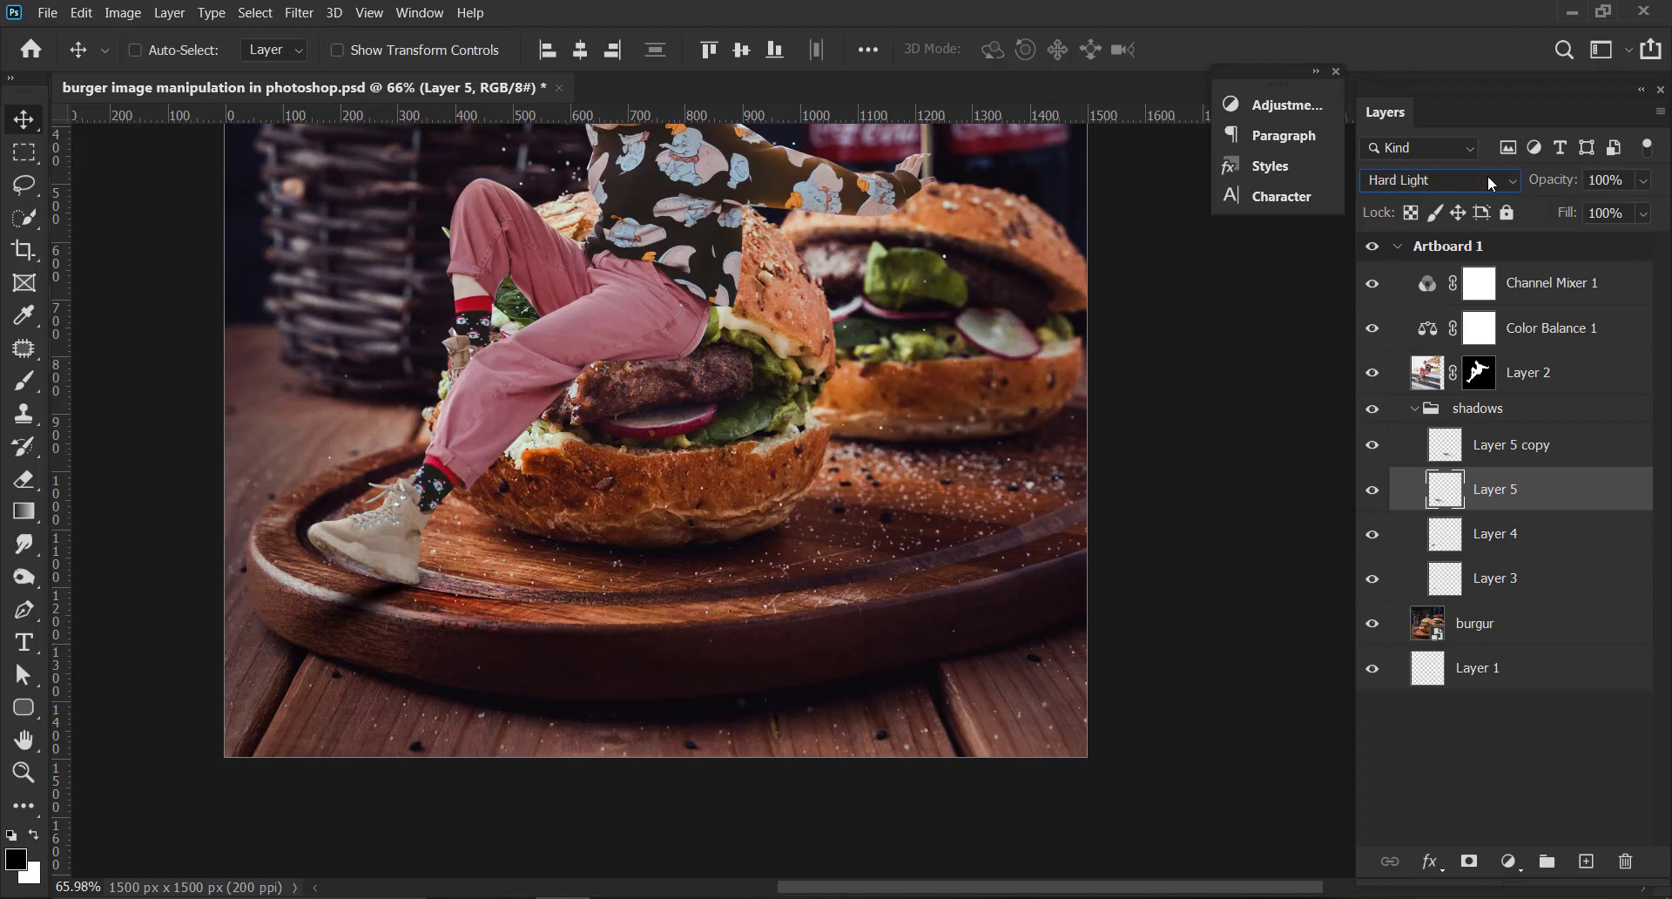
scroll(1487, 179, "down", 7)
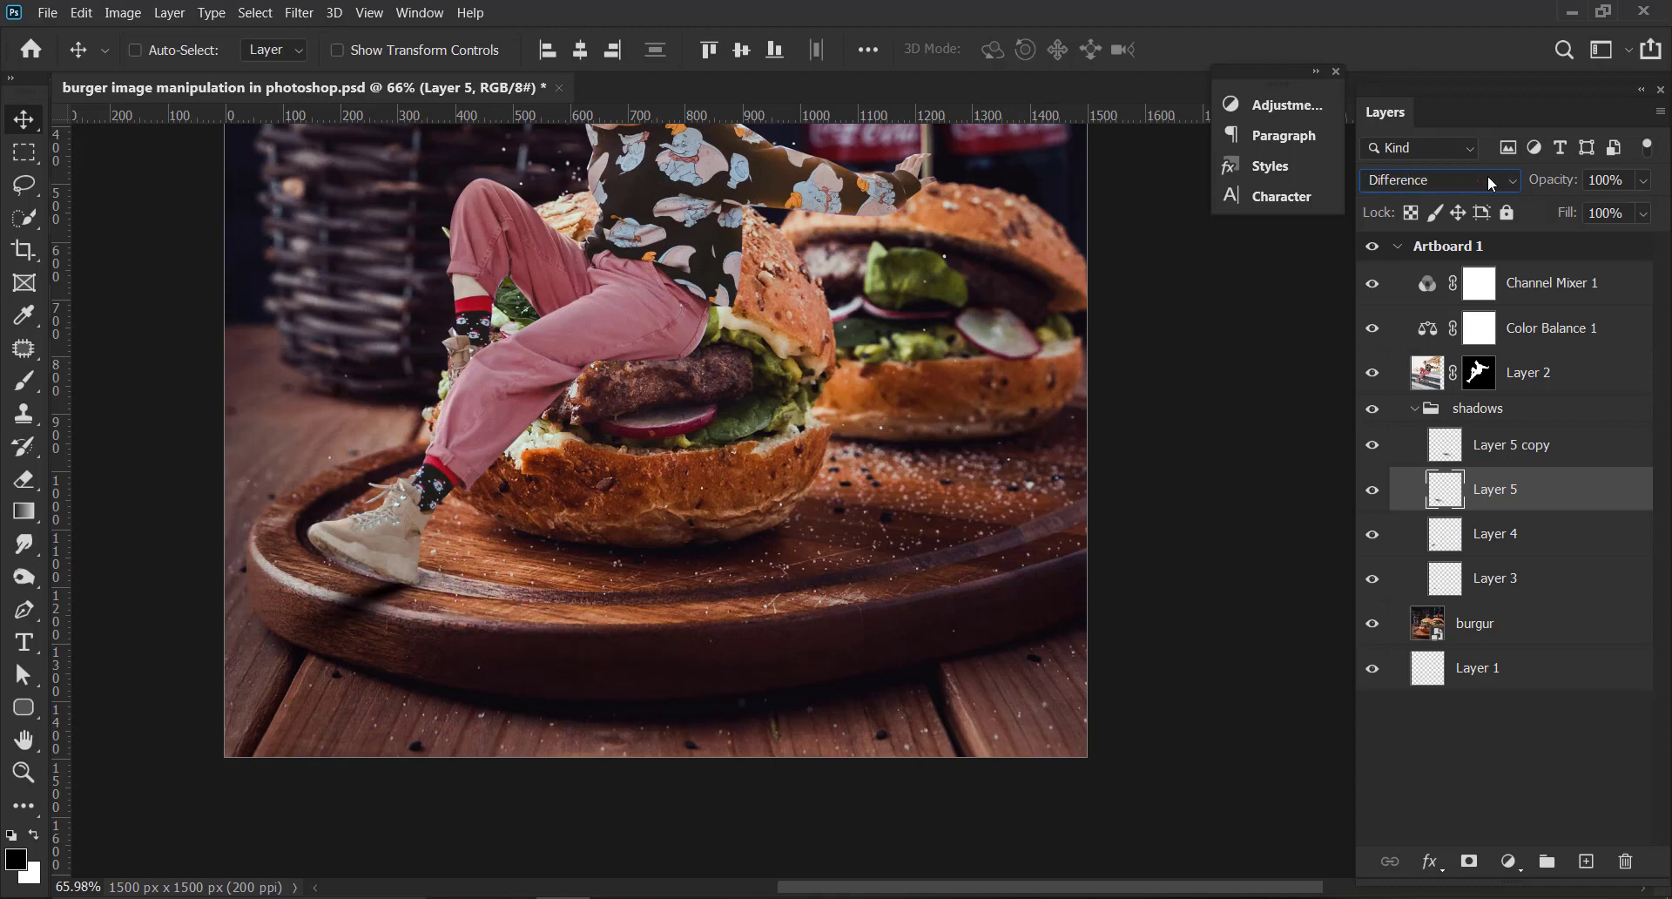
scroll(1487, 179, "down", 2)
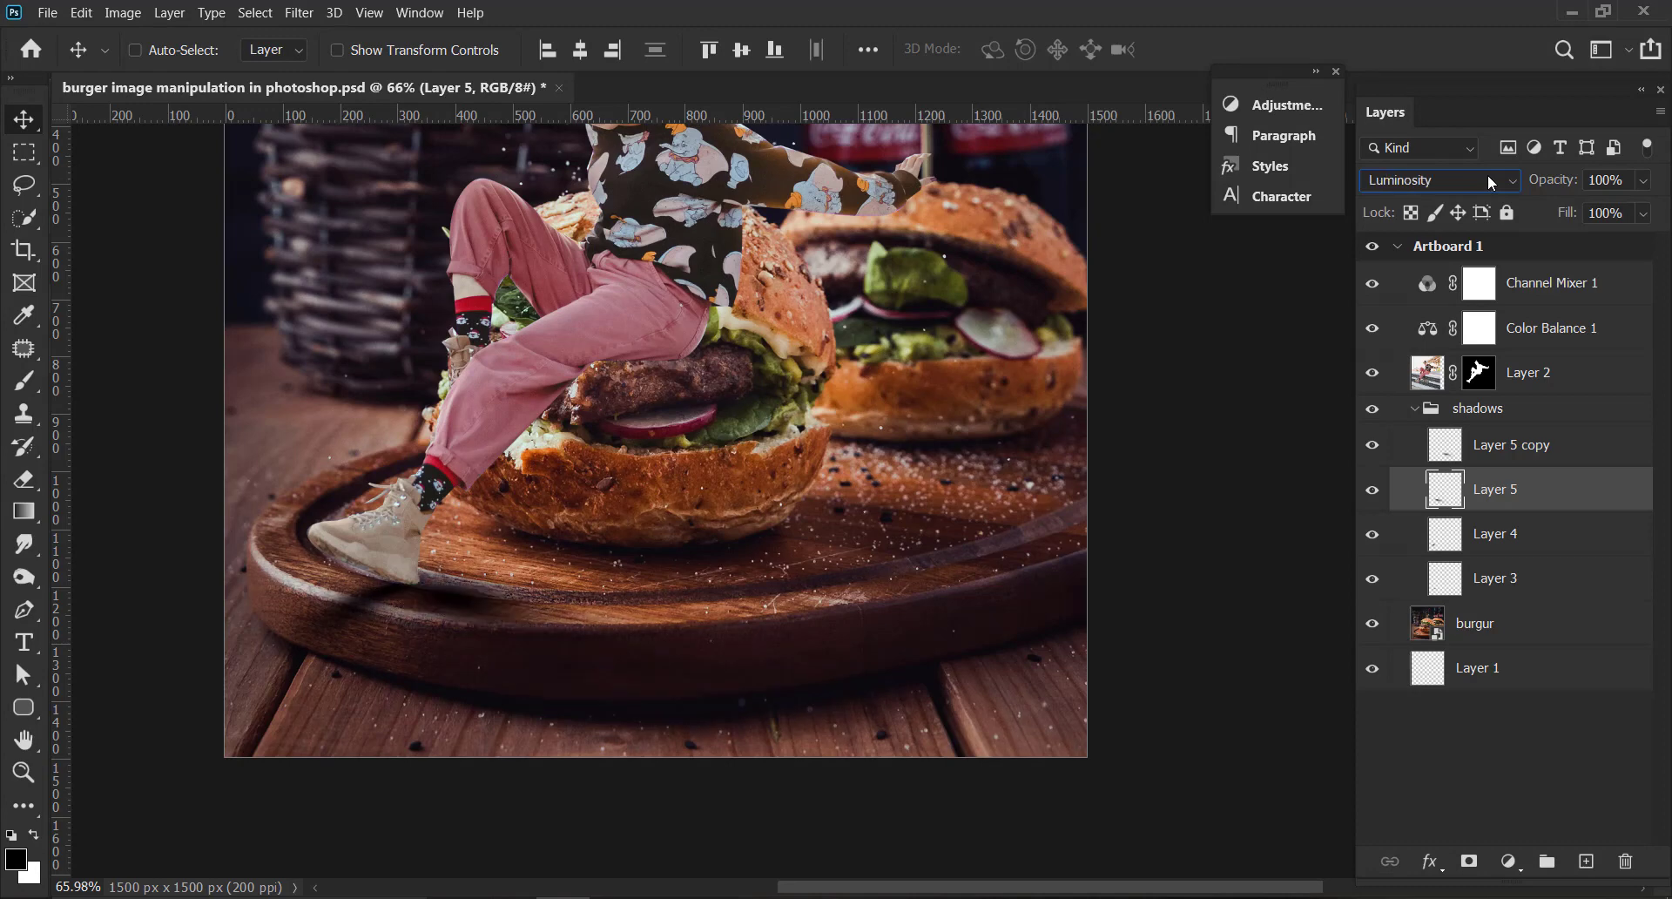
Add a Curves adjustment above Layer 5 and brighten the image by raising the RGB curve's highlights and lower midtones.
left_click(1282, 103)
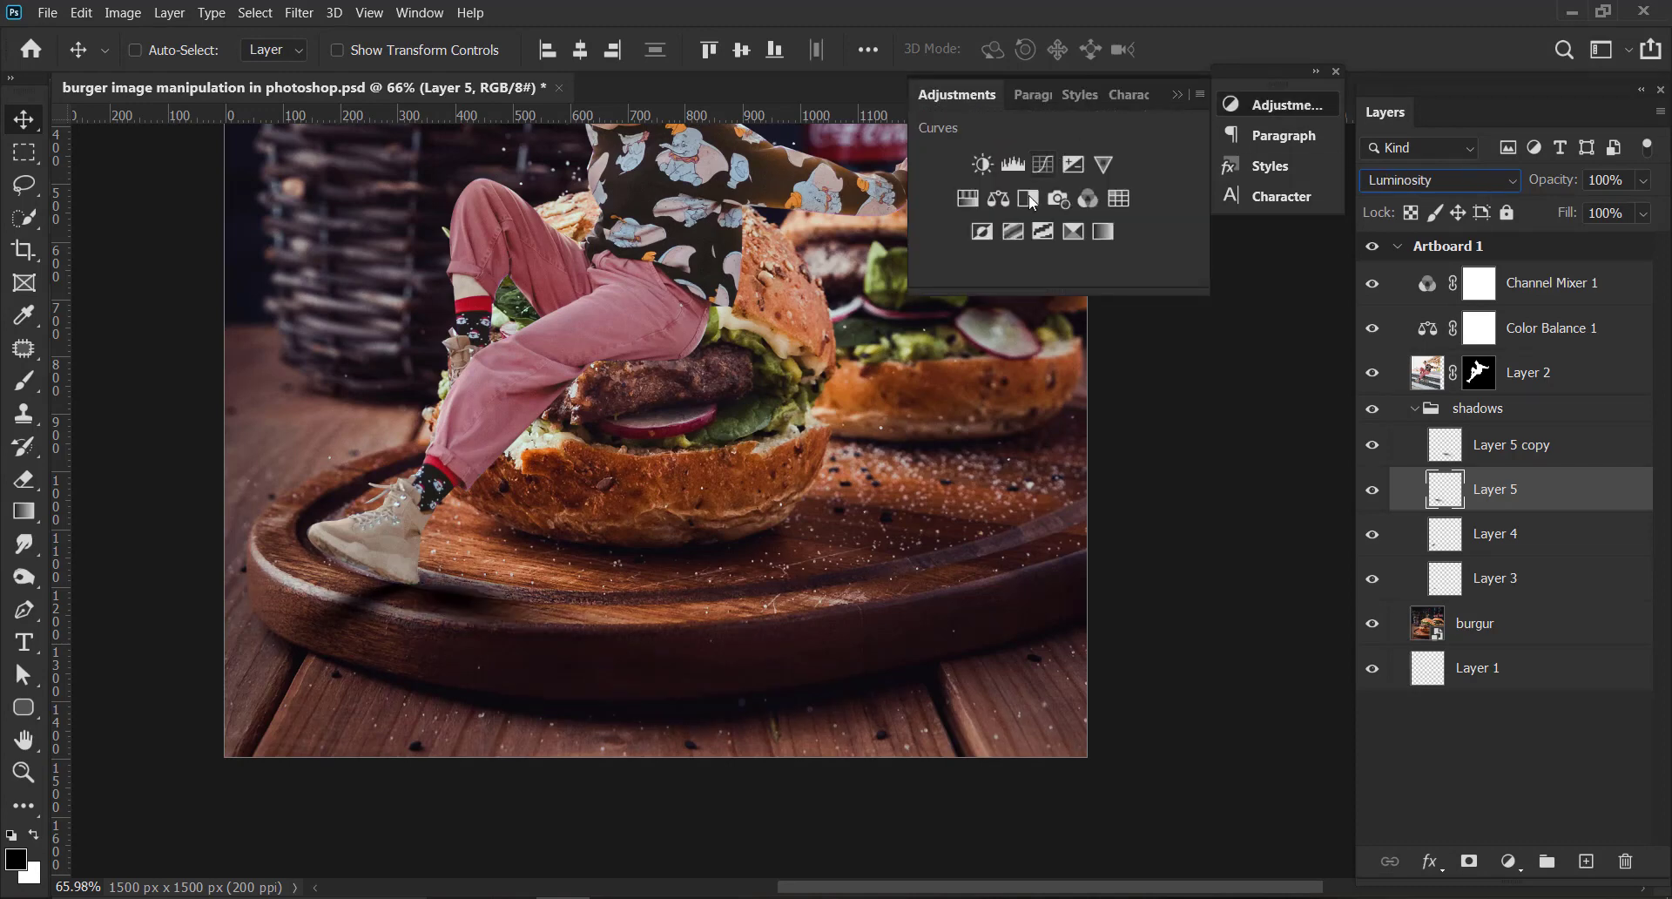
left_click(1044, 164)
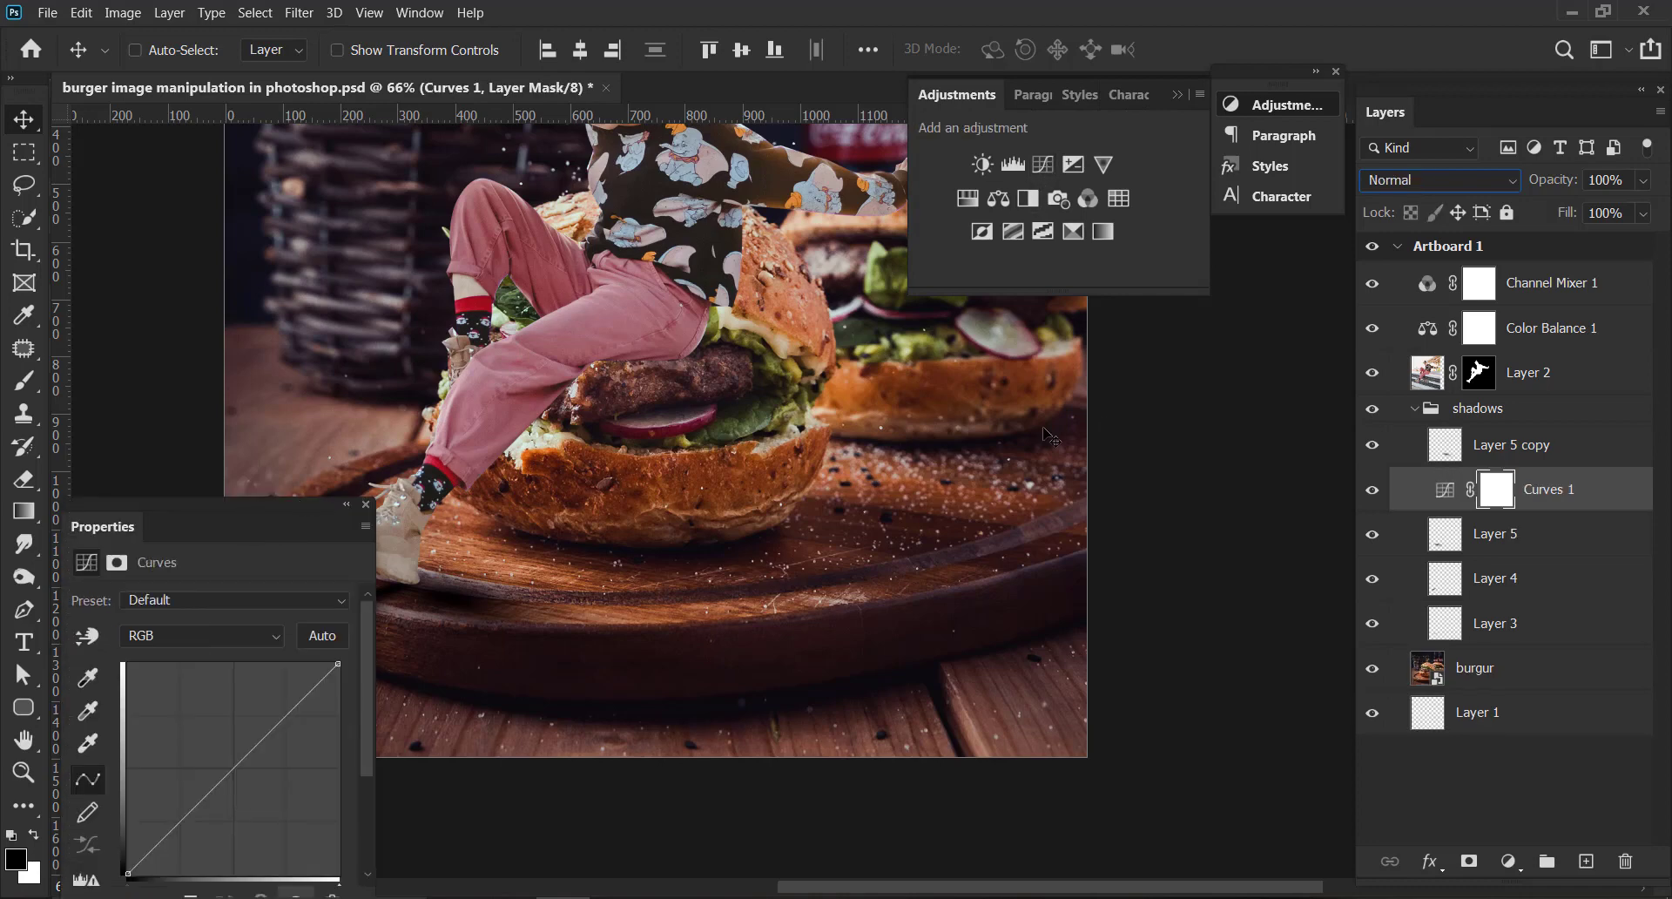
left_click_drag(221, 500, 1144, 328)
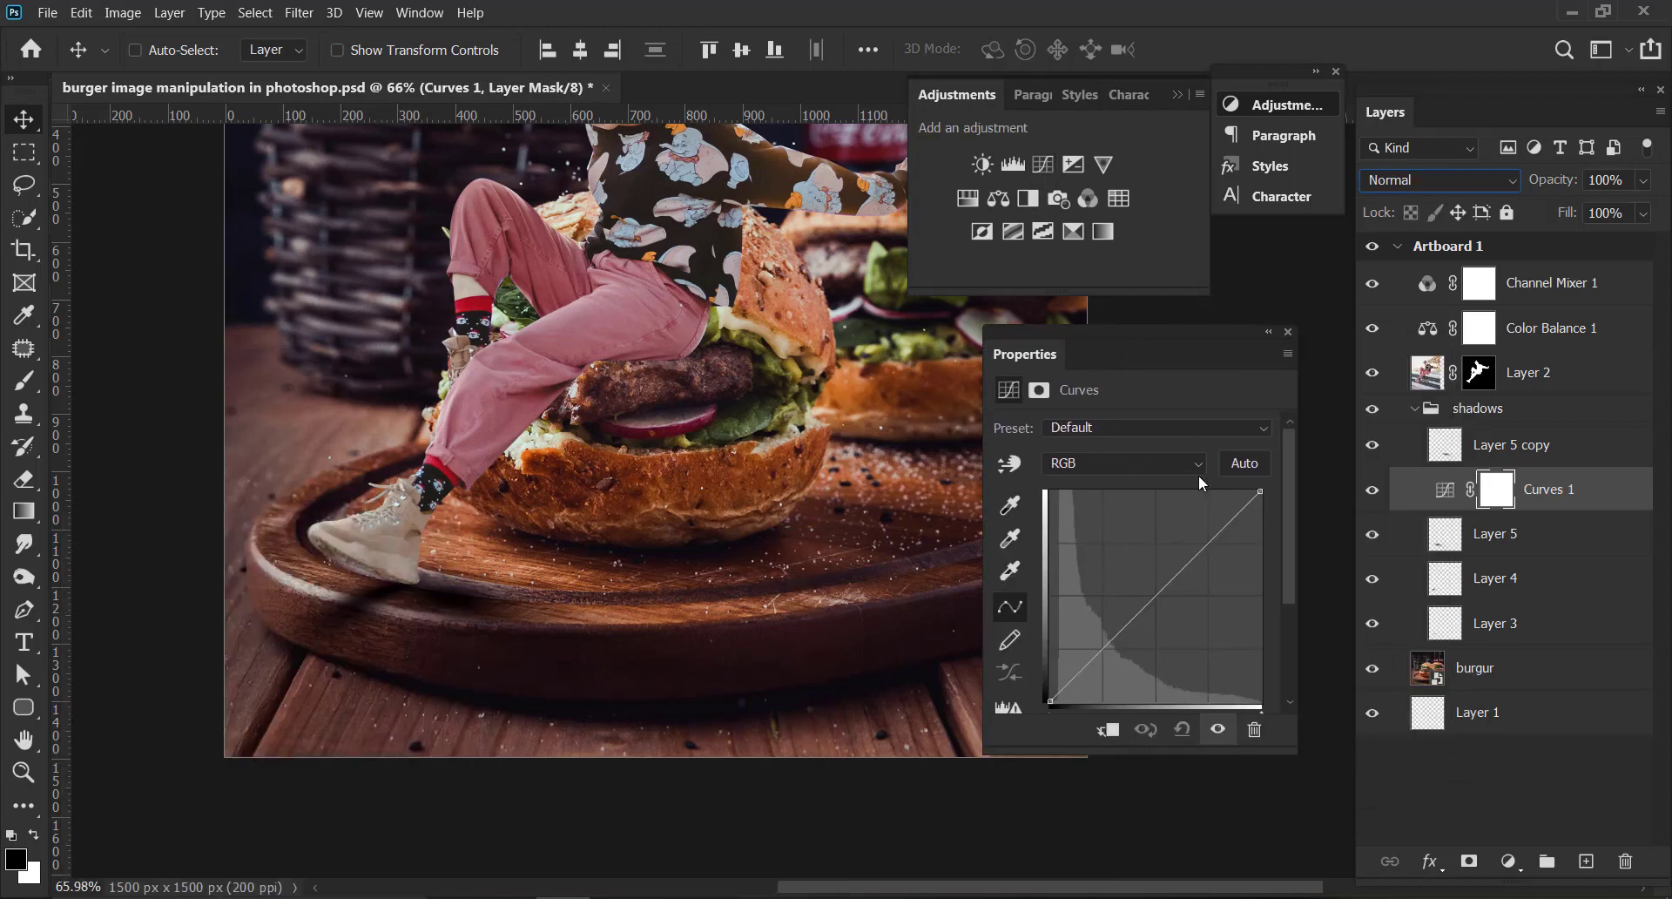
left_click_drag(1217, 549, 1204, 532)
left_click_drag(1115, 618, 1113, 616)
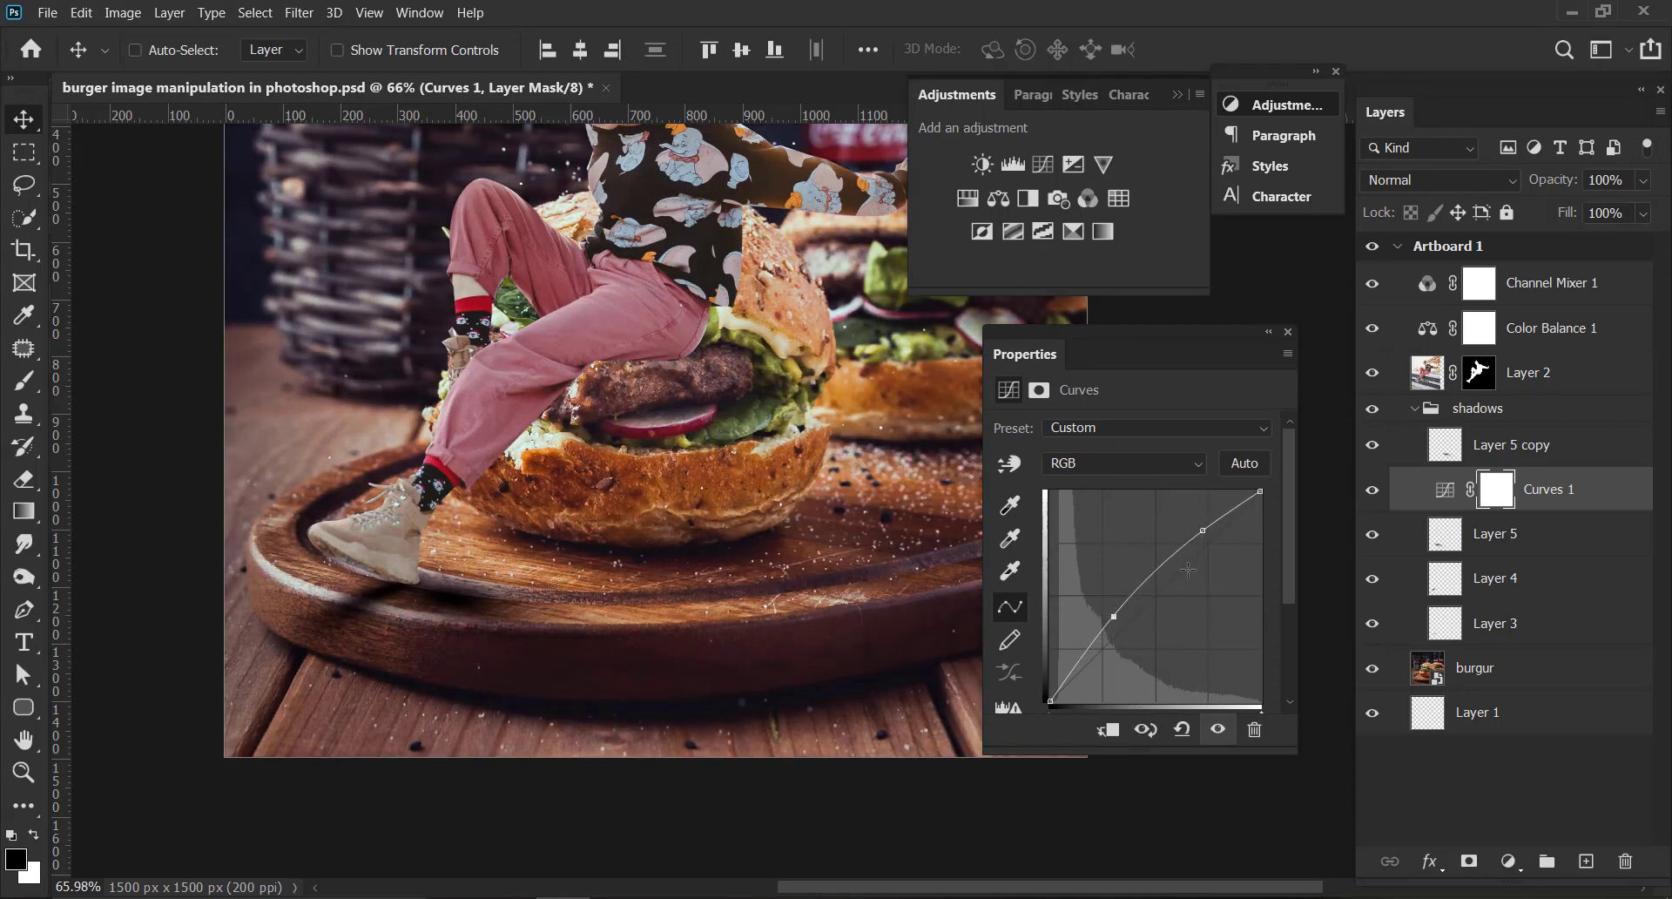
Clip the Curves adjustment to Layer 5 and lower its lower-midtone point close to the diagonal.
left_click(1112, 733)
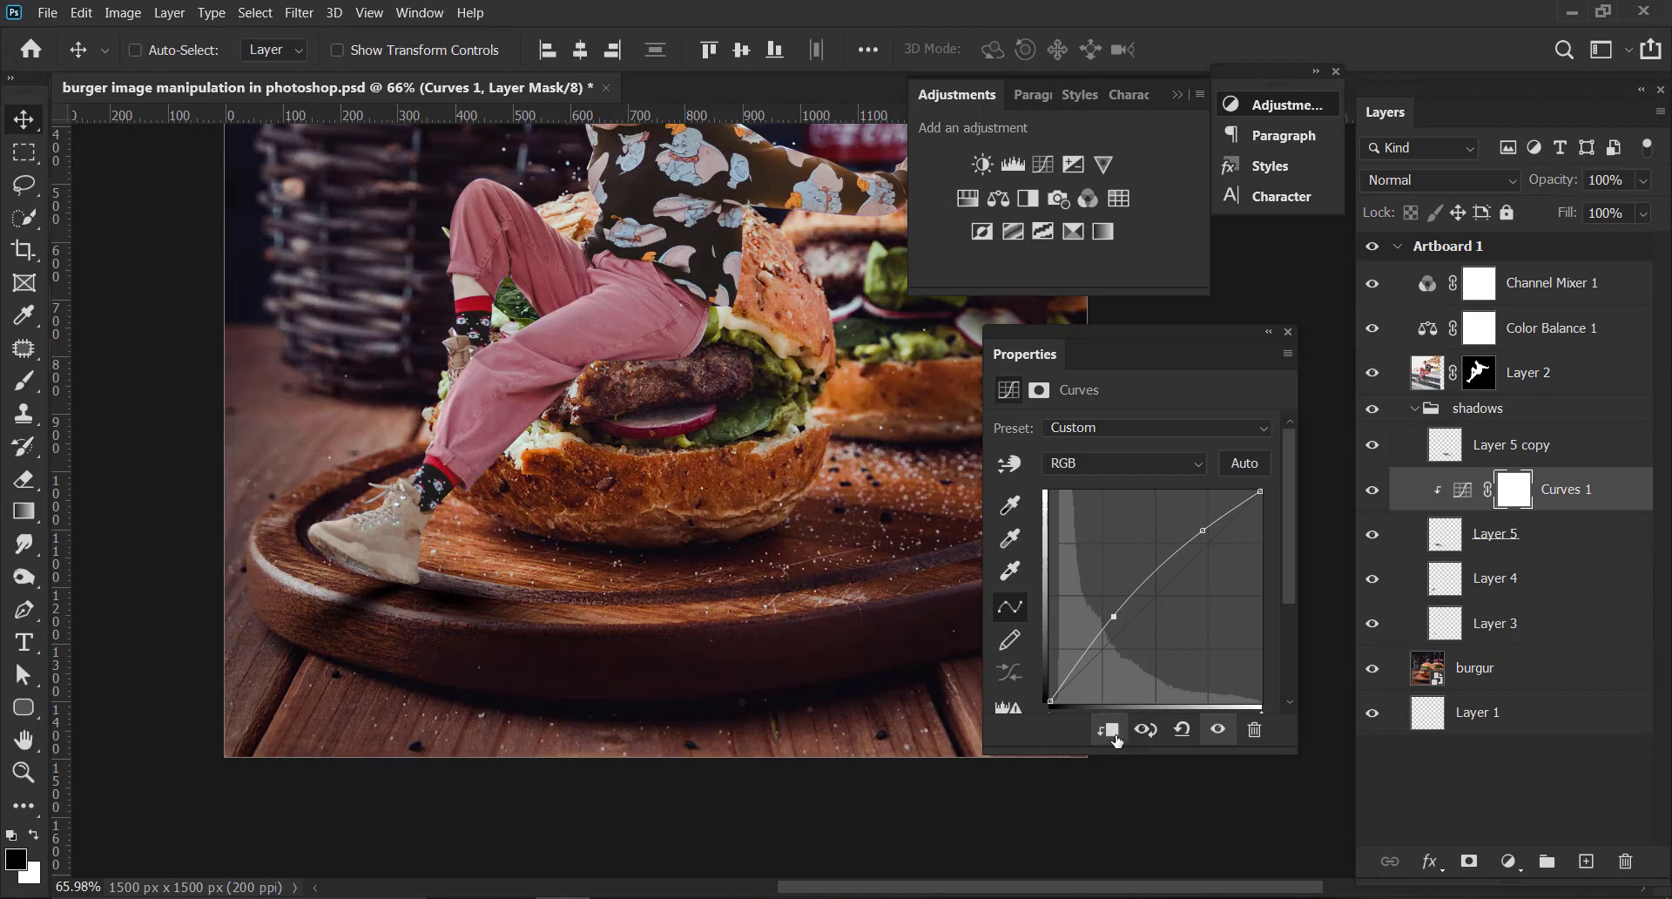
left_click(1117, 738)
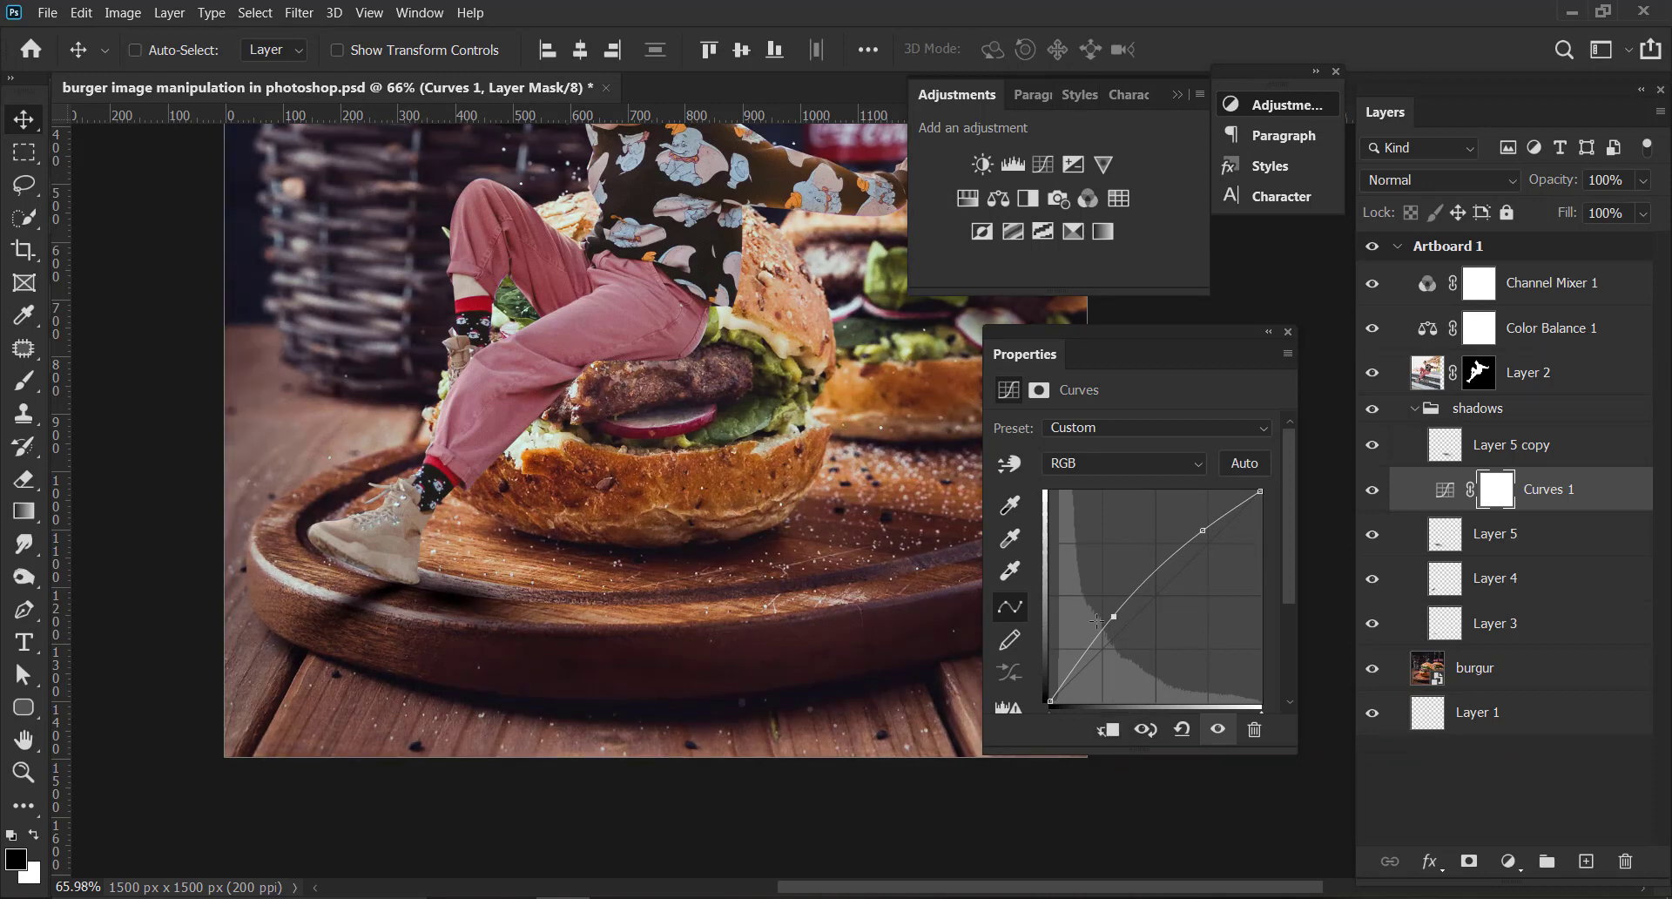
left_click(1112, 733)
left_click_drag(1114, 616, 1110, 630)
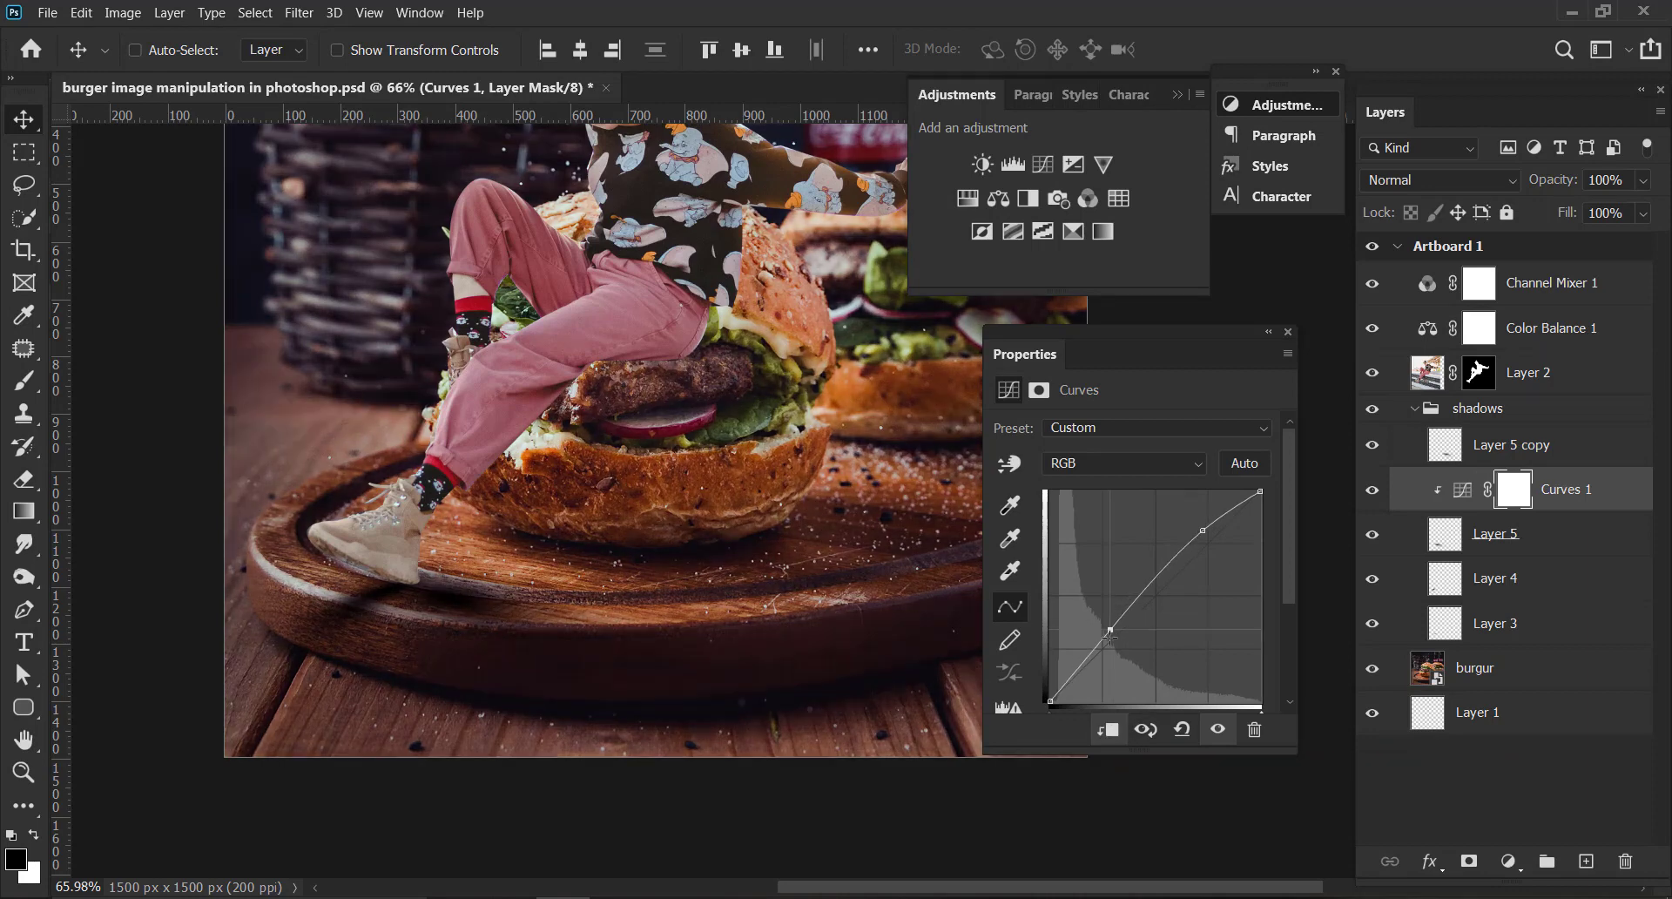
Add Brightness/Contrast with default values, plus a Channel Mixer with Green set to -7% in the Red output channel.
left_click(984, 164)
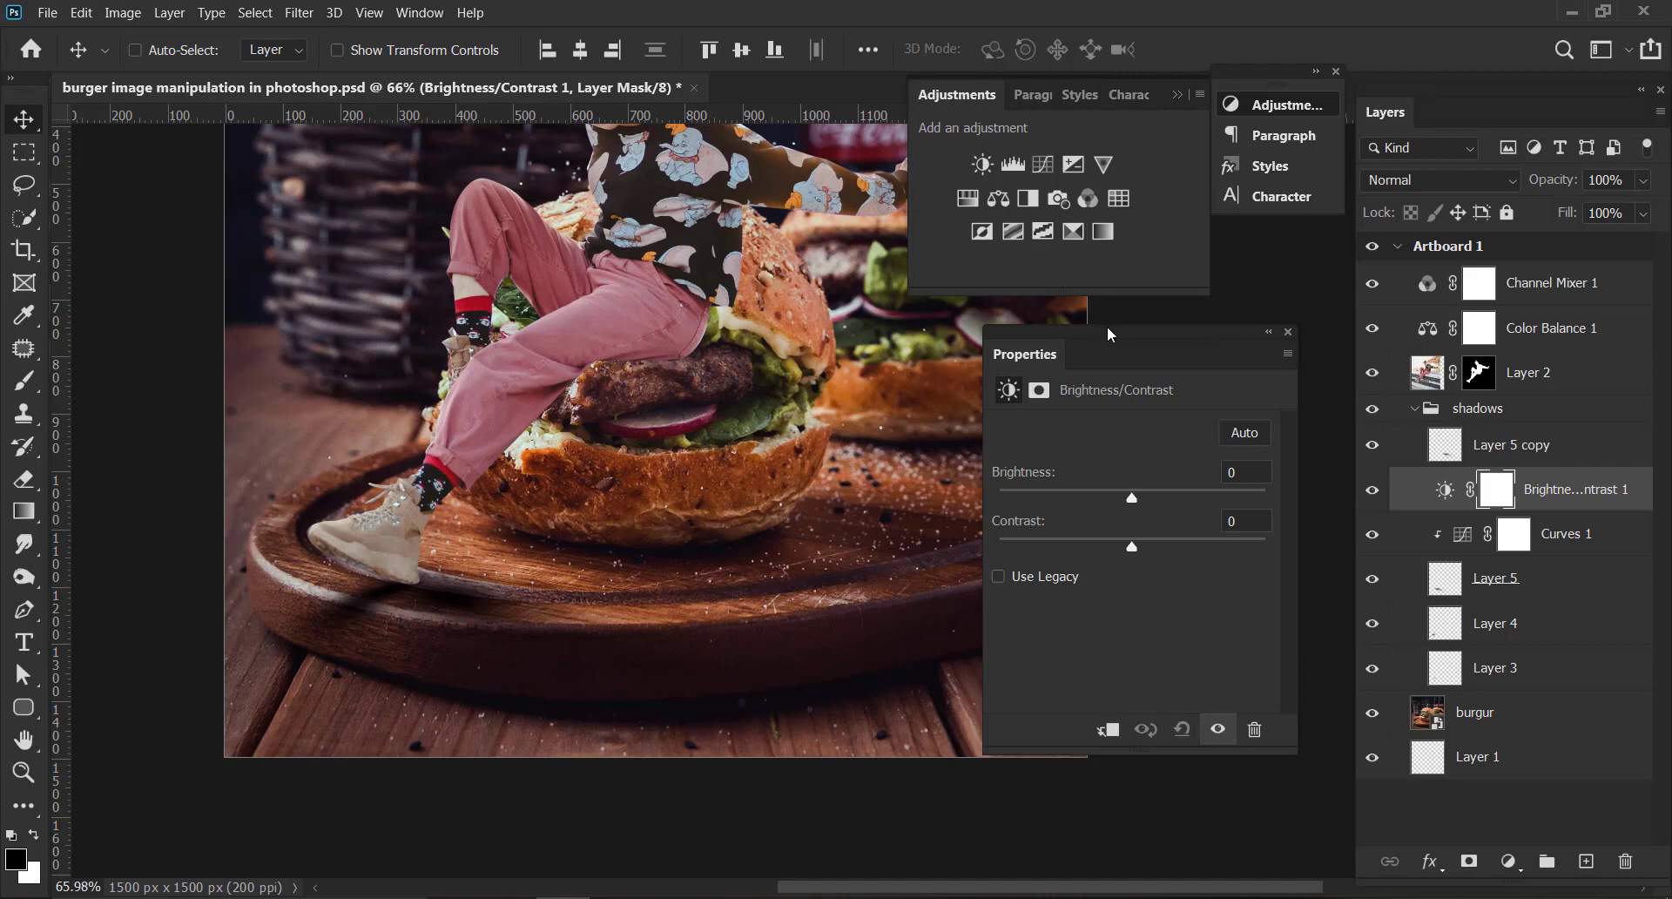
left_click_drag(1106, 328, 1174, 455)
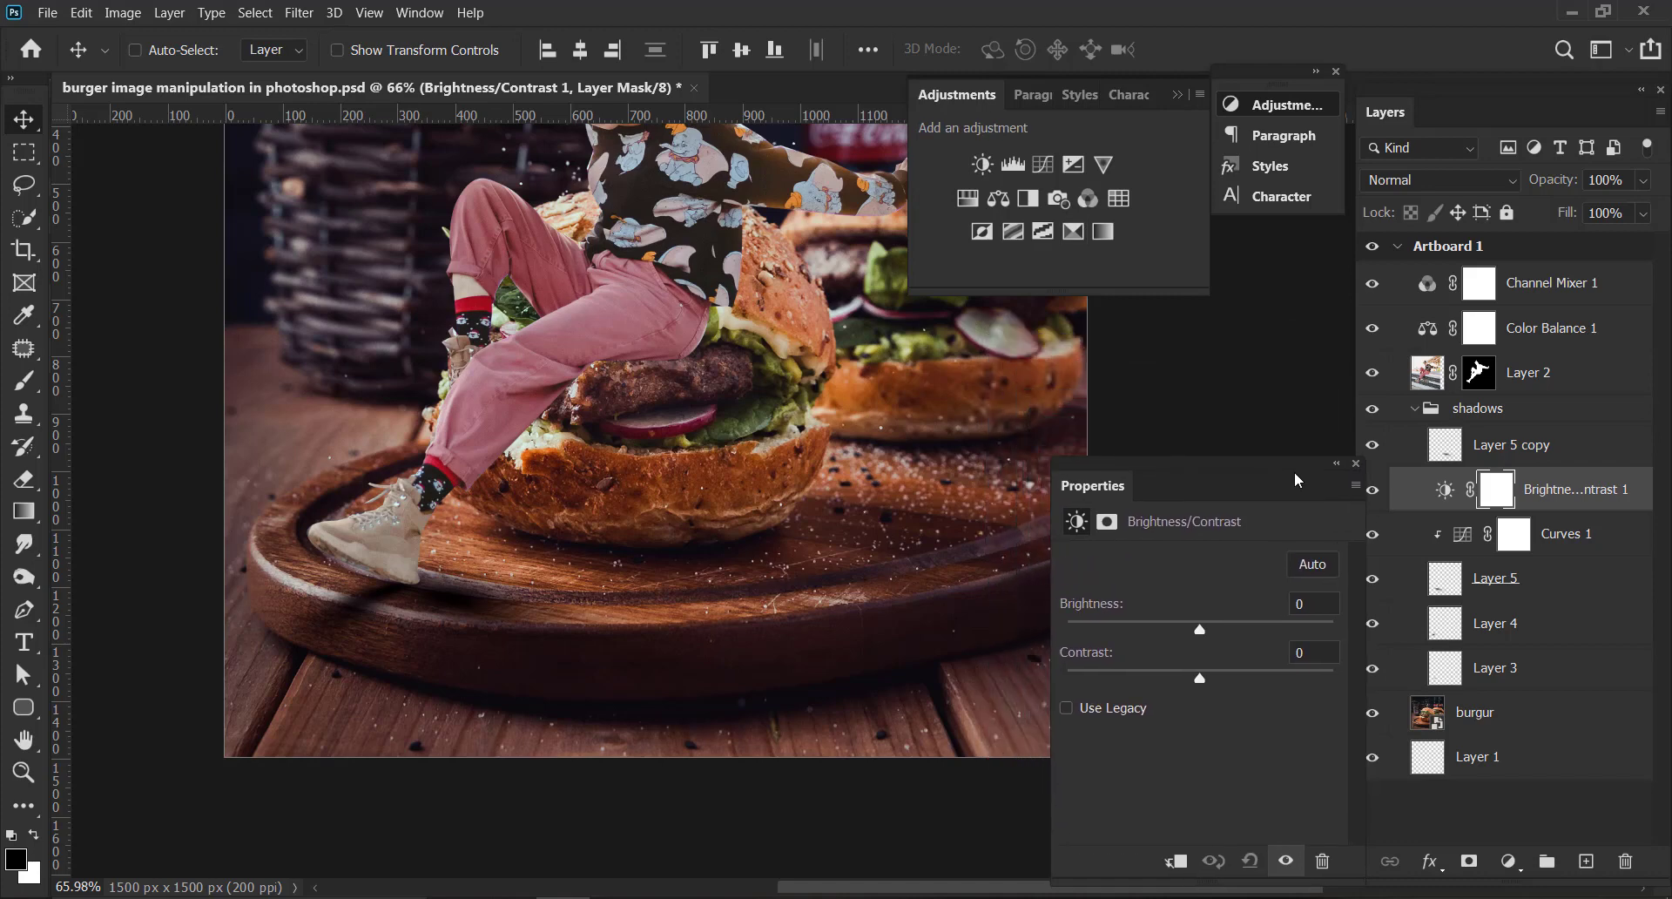
left_click(1355, 463)
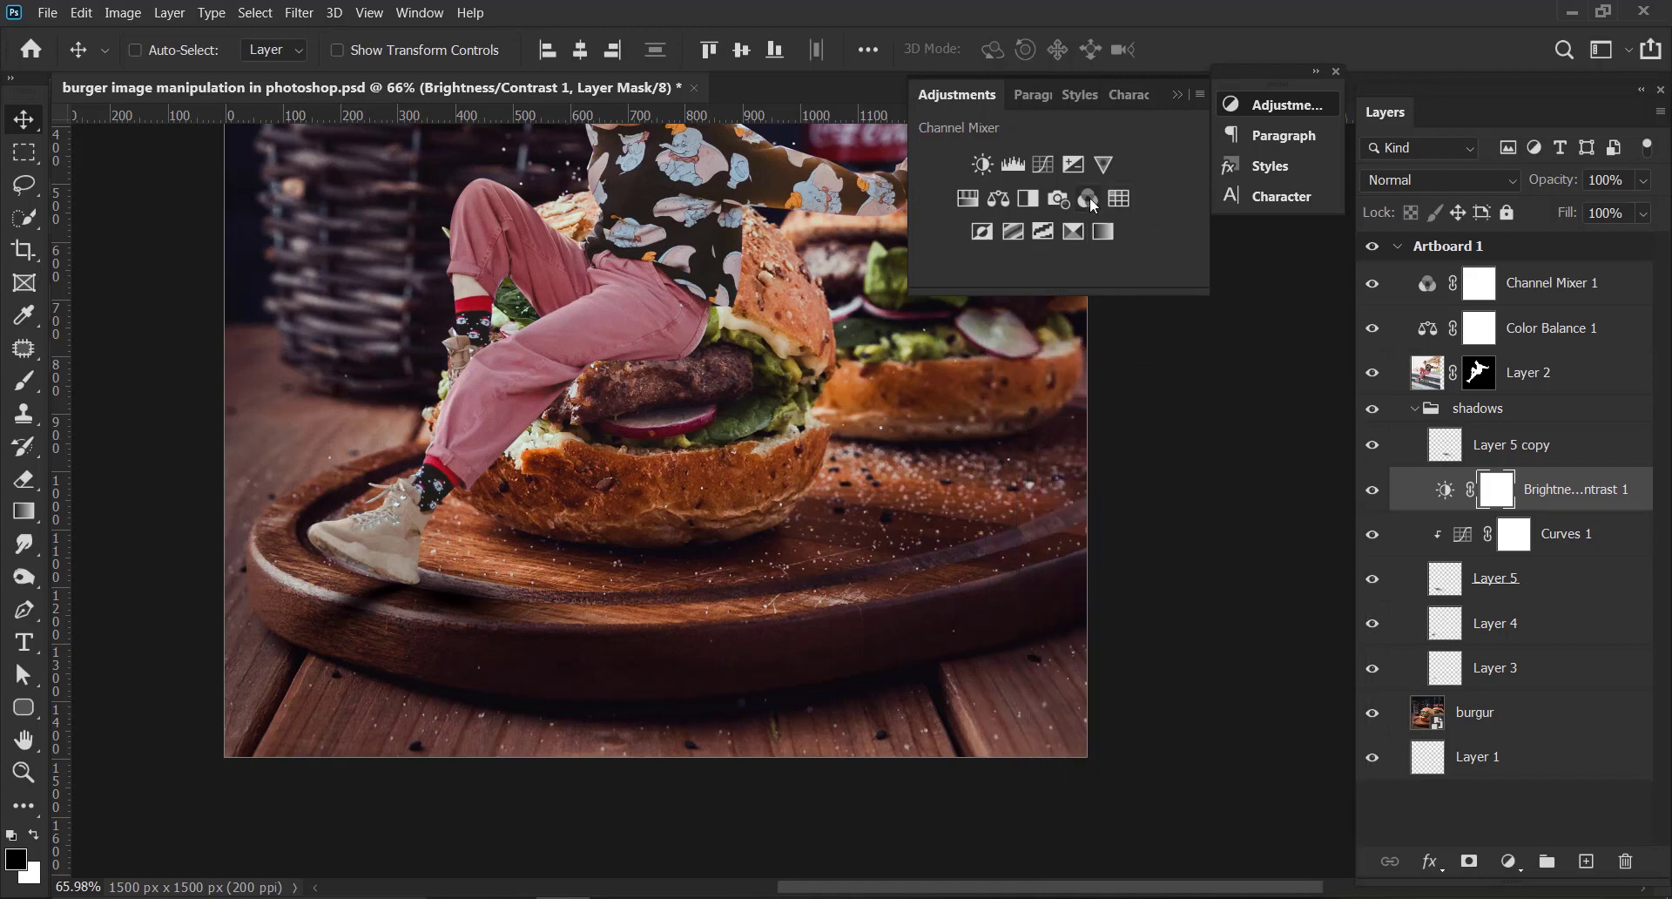
left_click(1093, 206)
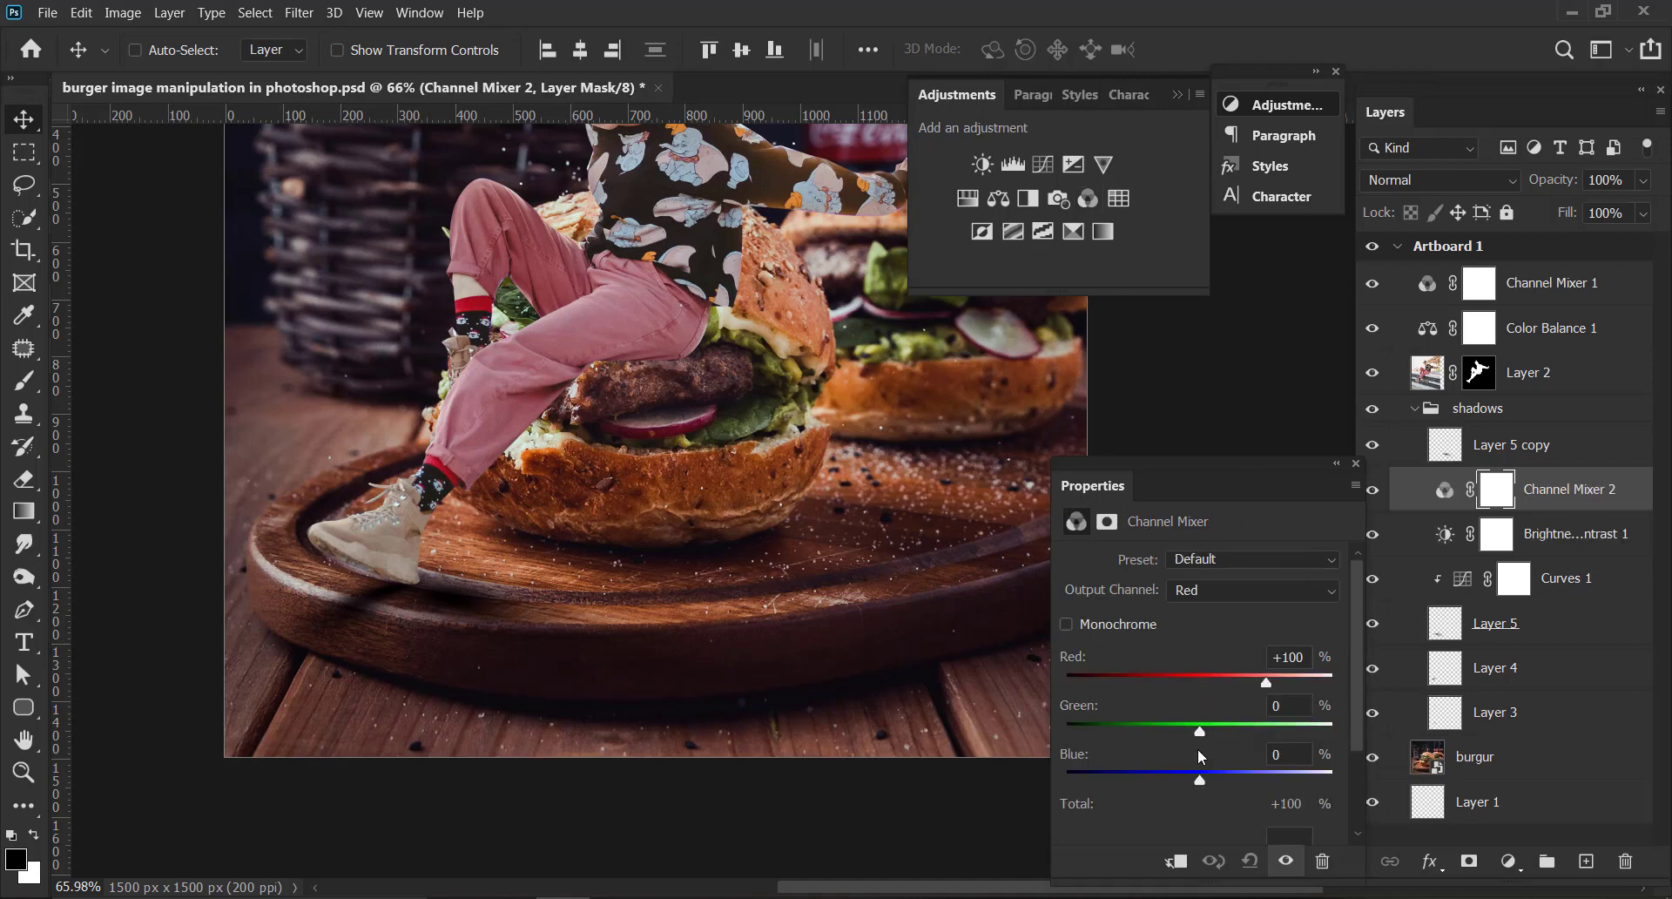
left_click_drag(1200, 734, 1196, 731)
Enable Auto-Select and compare the composite with the woman's Layer 2 and with Layer 5 copy hidden and shown.
left_click_drag(646, 310, 555, 449)
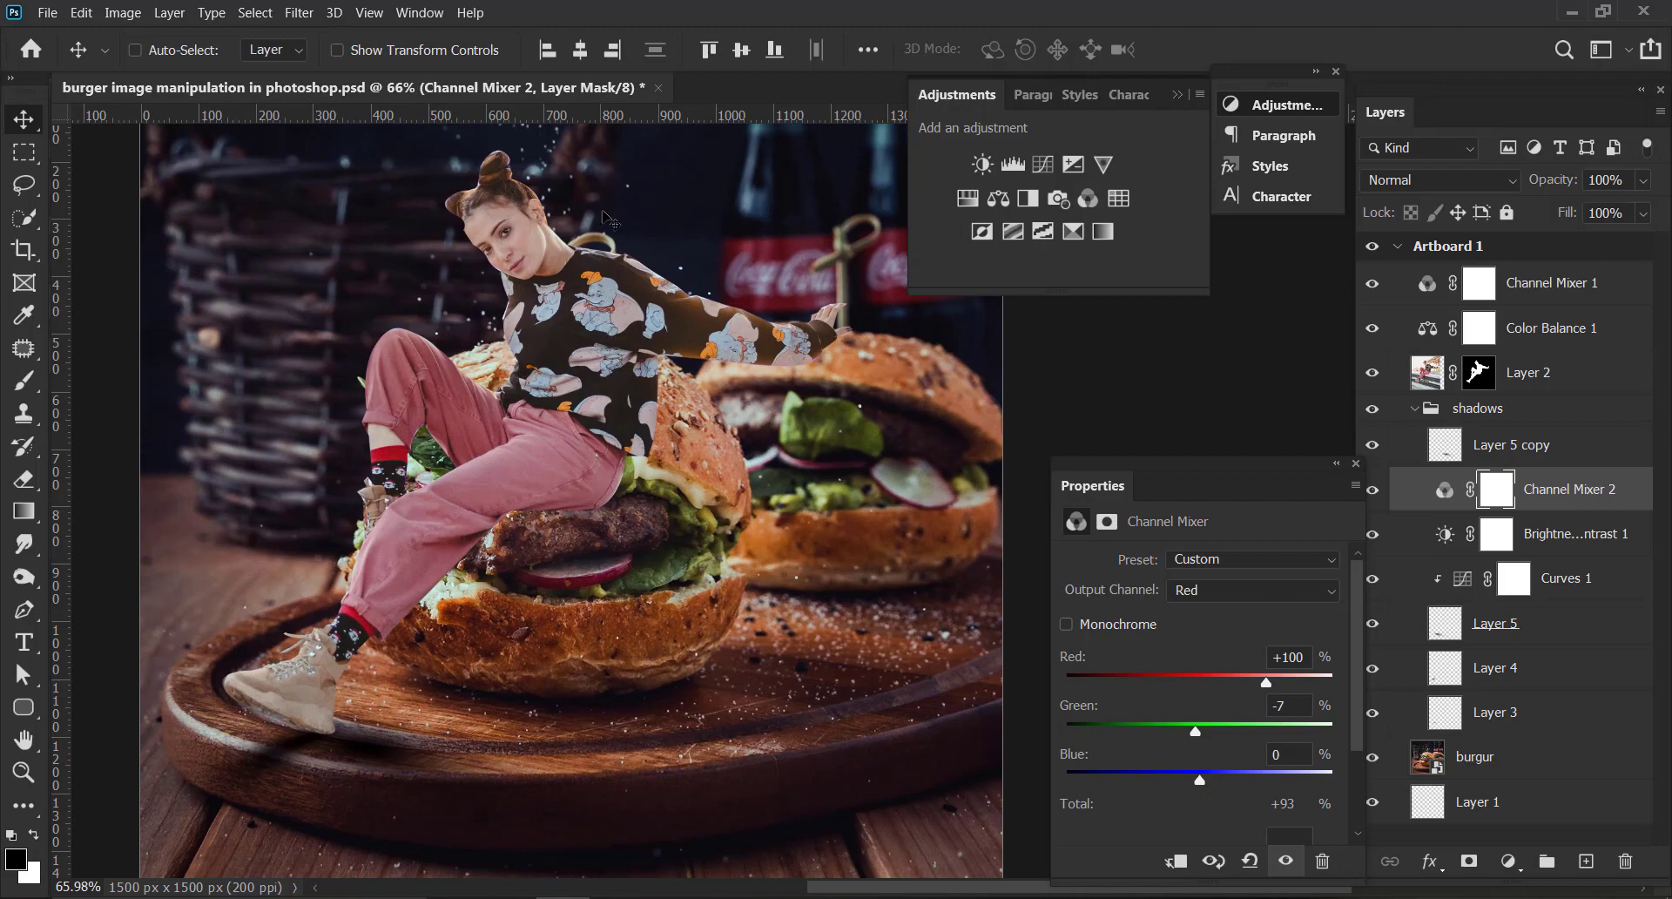
left_click(200, 55)
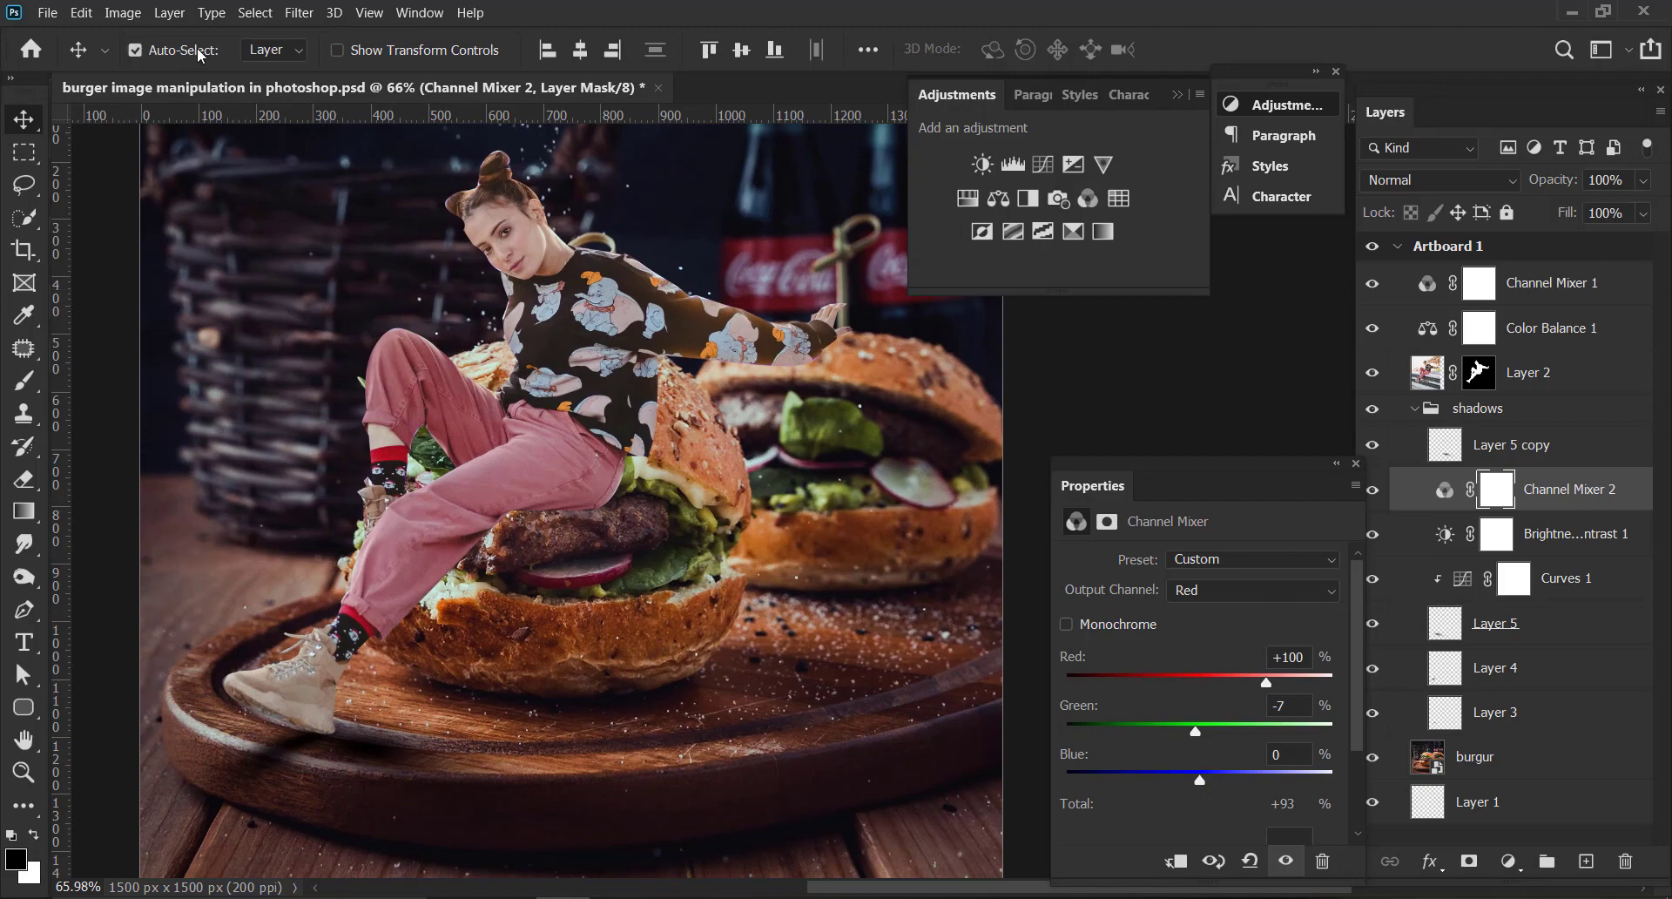
left_click(628, 392)
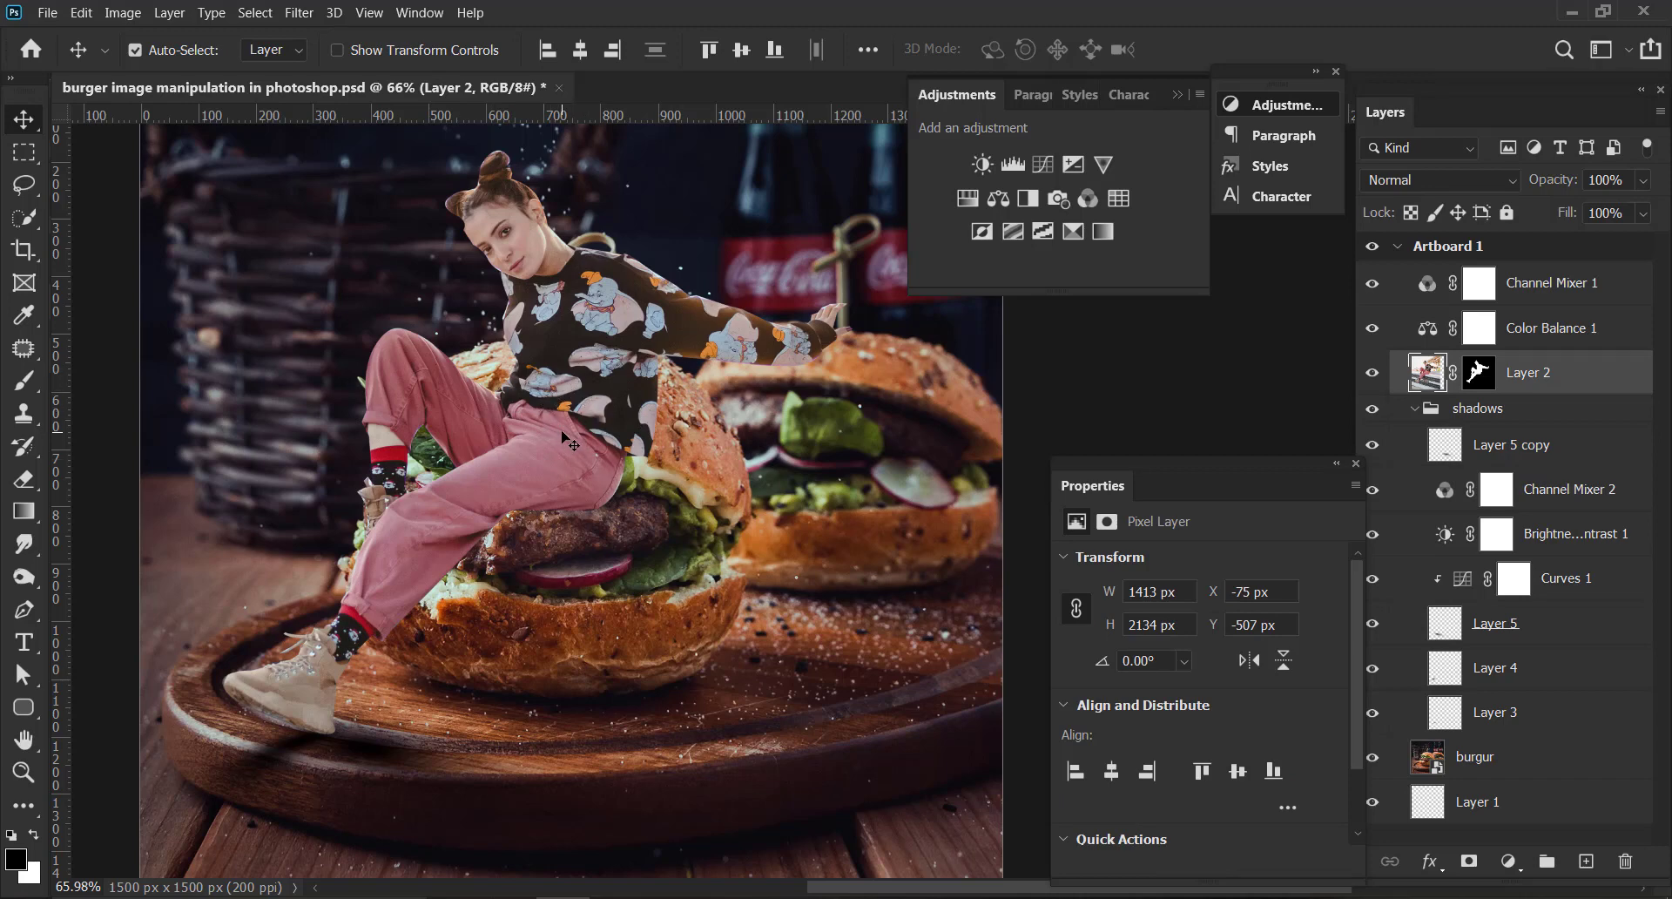
left_click(1373, 375)
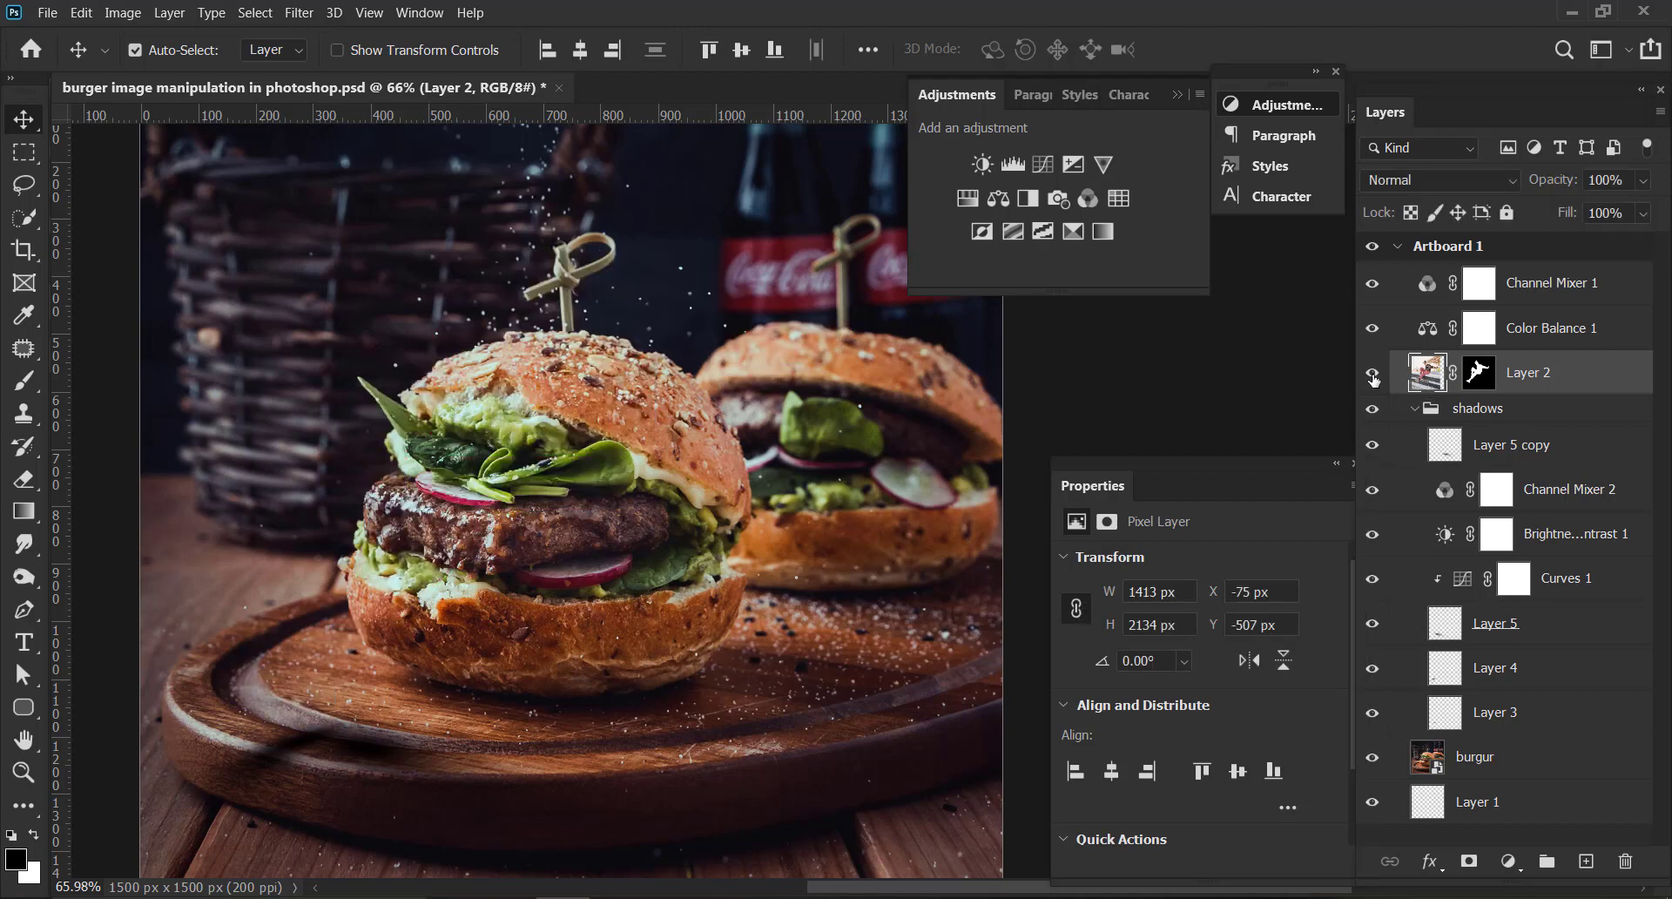
left_click(1373, 376)
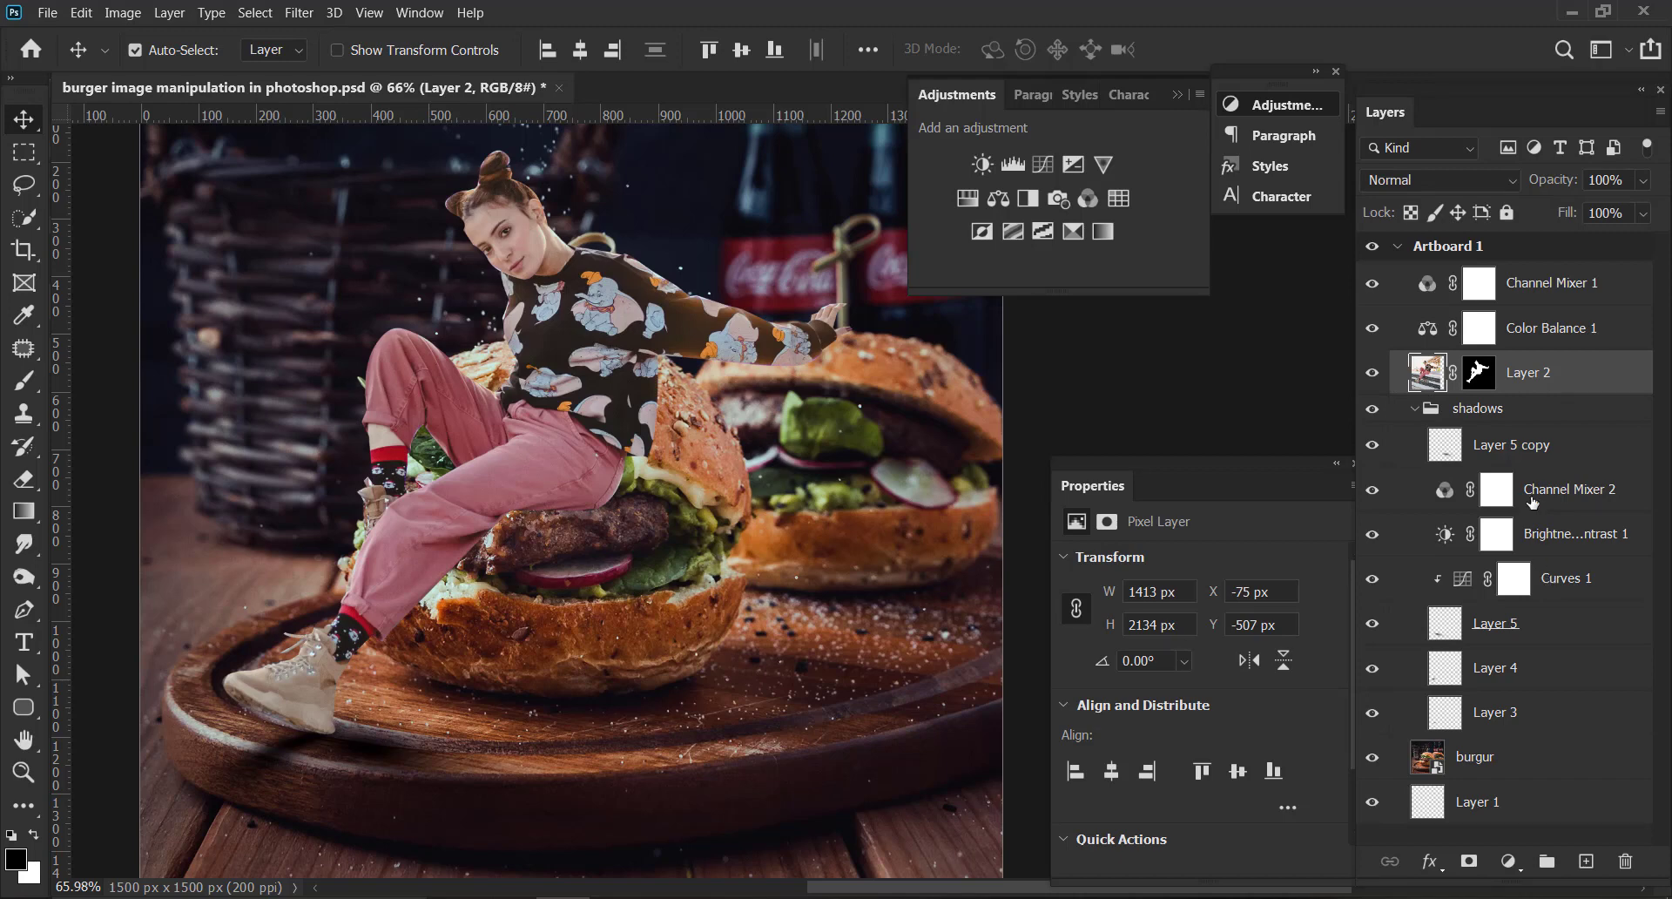
left_click(1552, 455)
left_click(1374, 448)
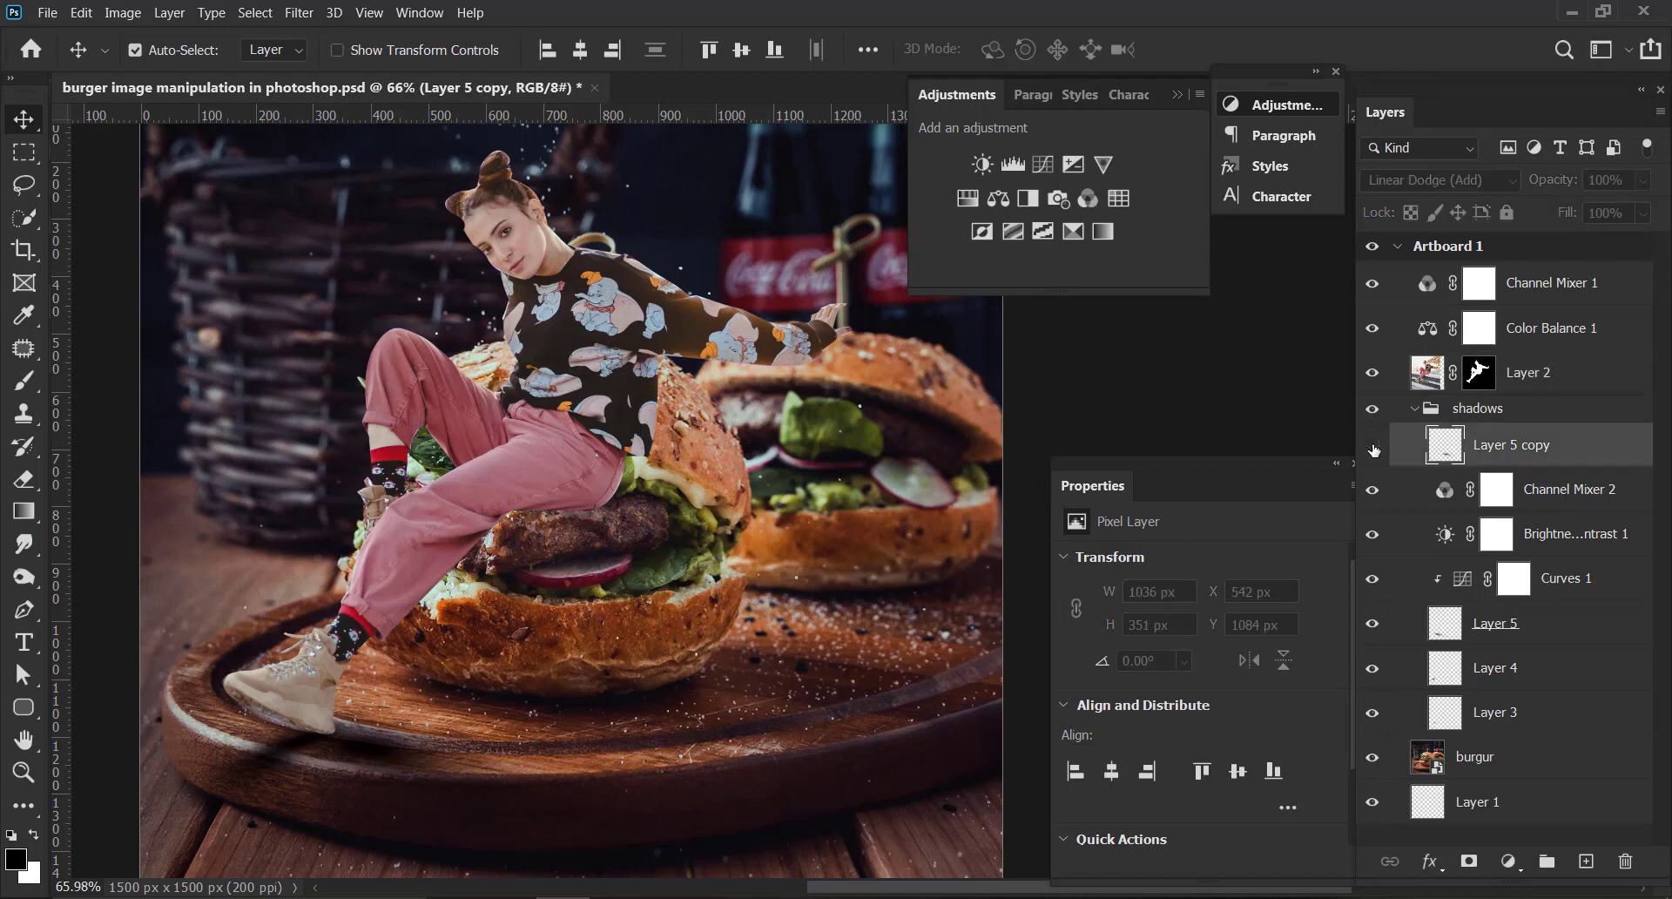
left_click(1373, 448)
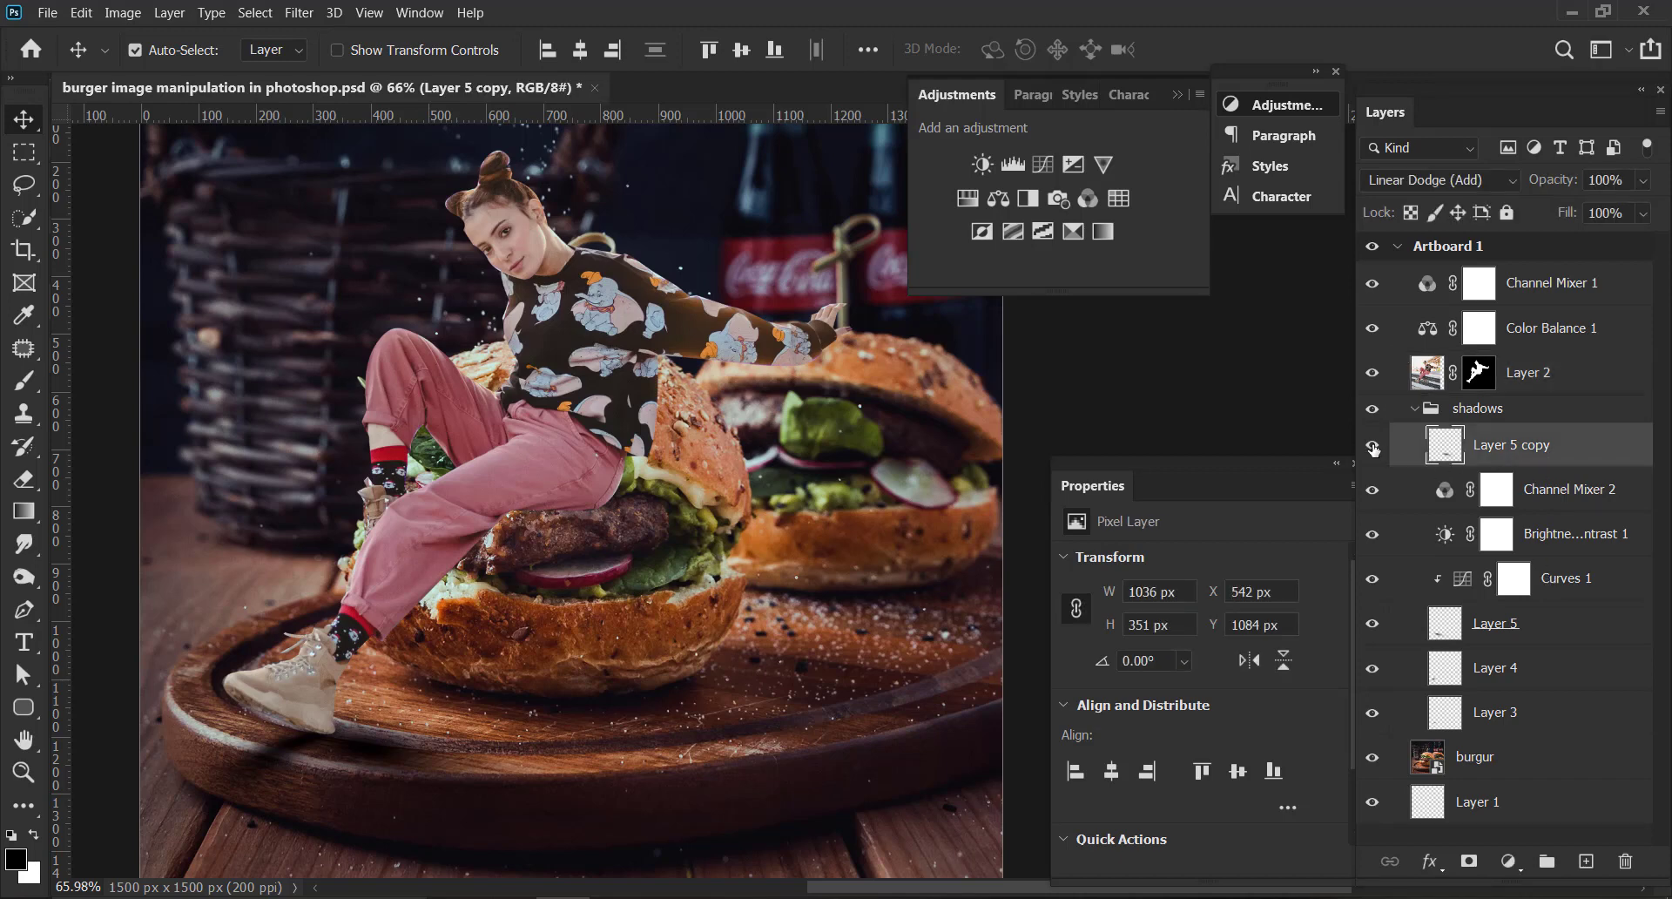
Add a new layer atop the shadows group, paint a soft black 300 px patch over the front patty, and shift it beneath the thigh.
left_click(1586, 861)
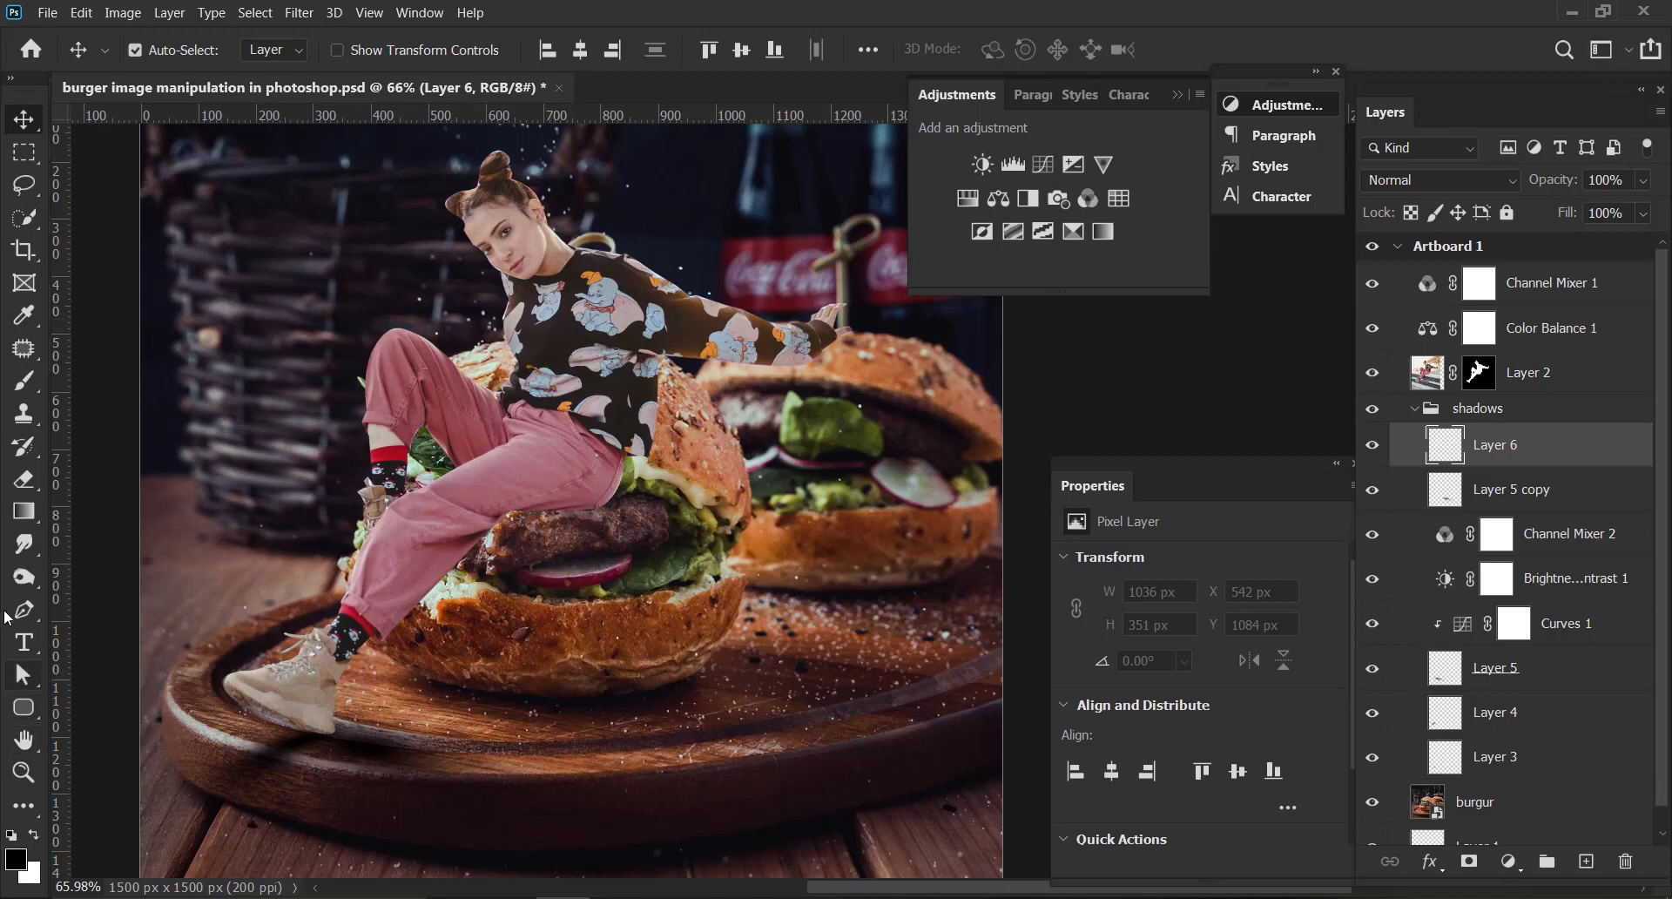
left_click(24, 381)
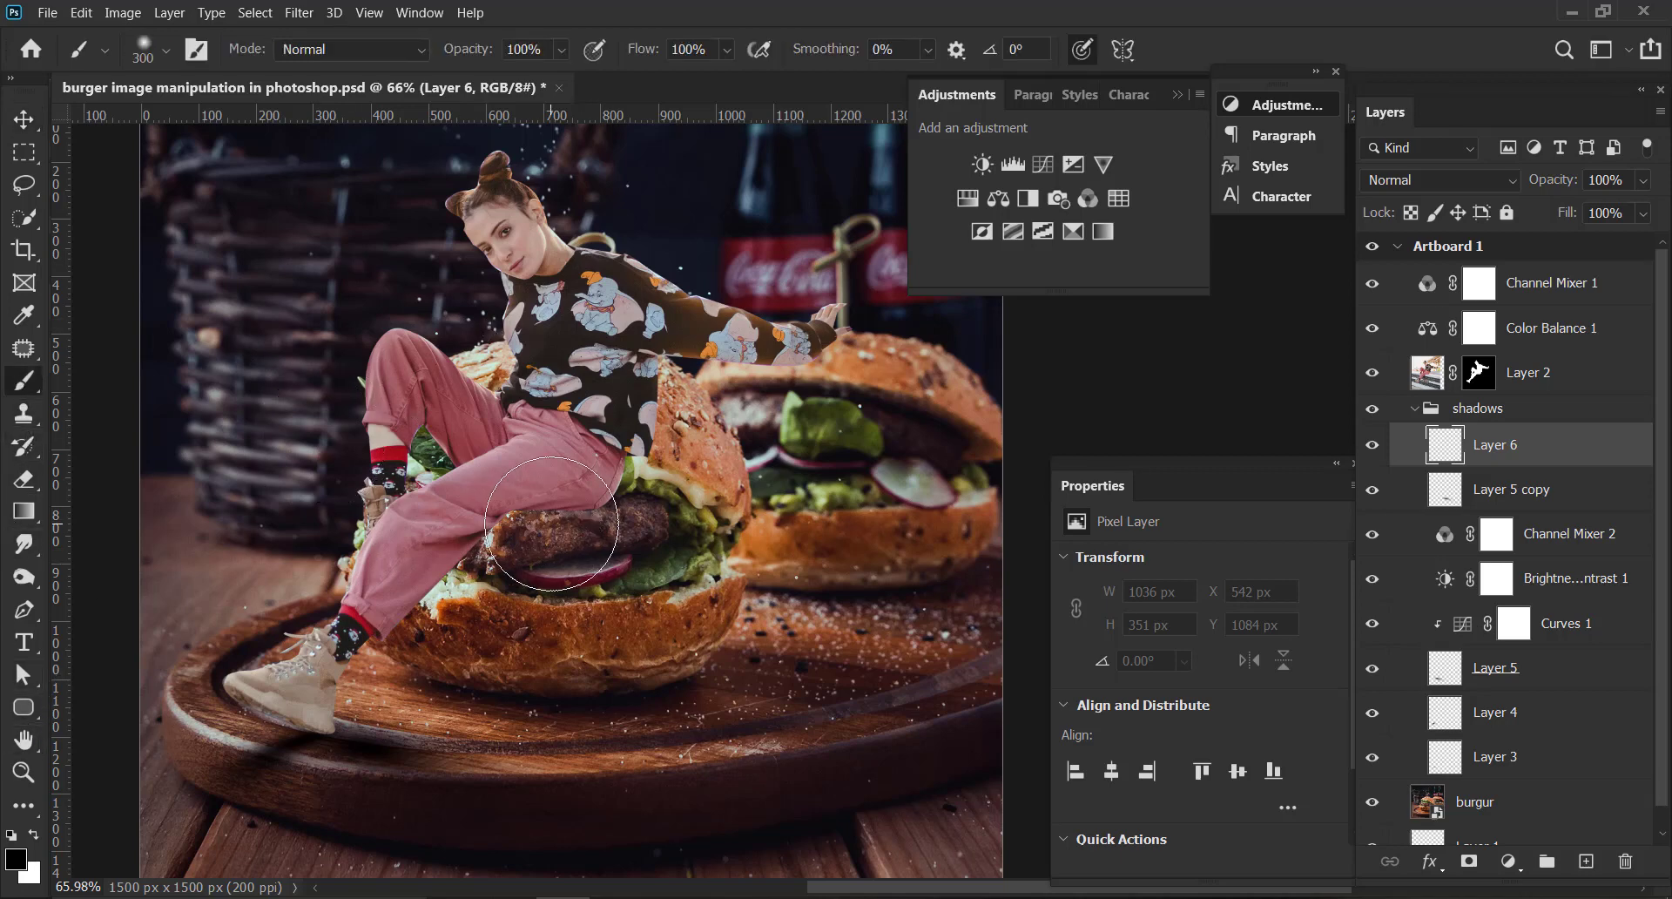
left_click_drag(536, 544, 579, 544)
left_click(614, 522)
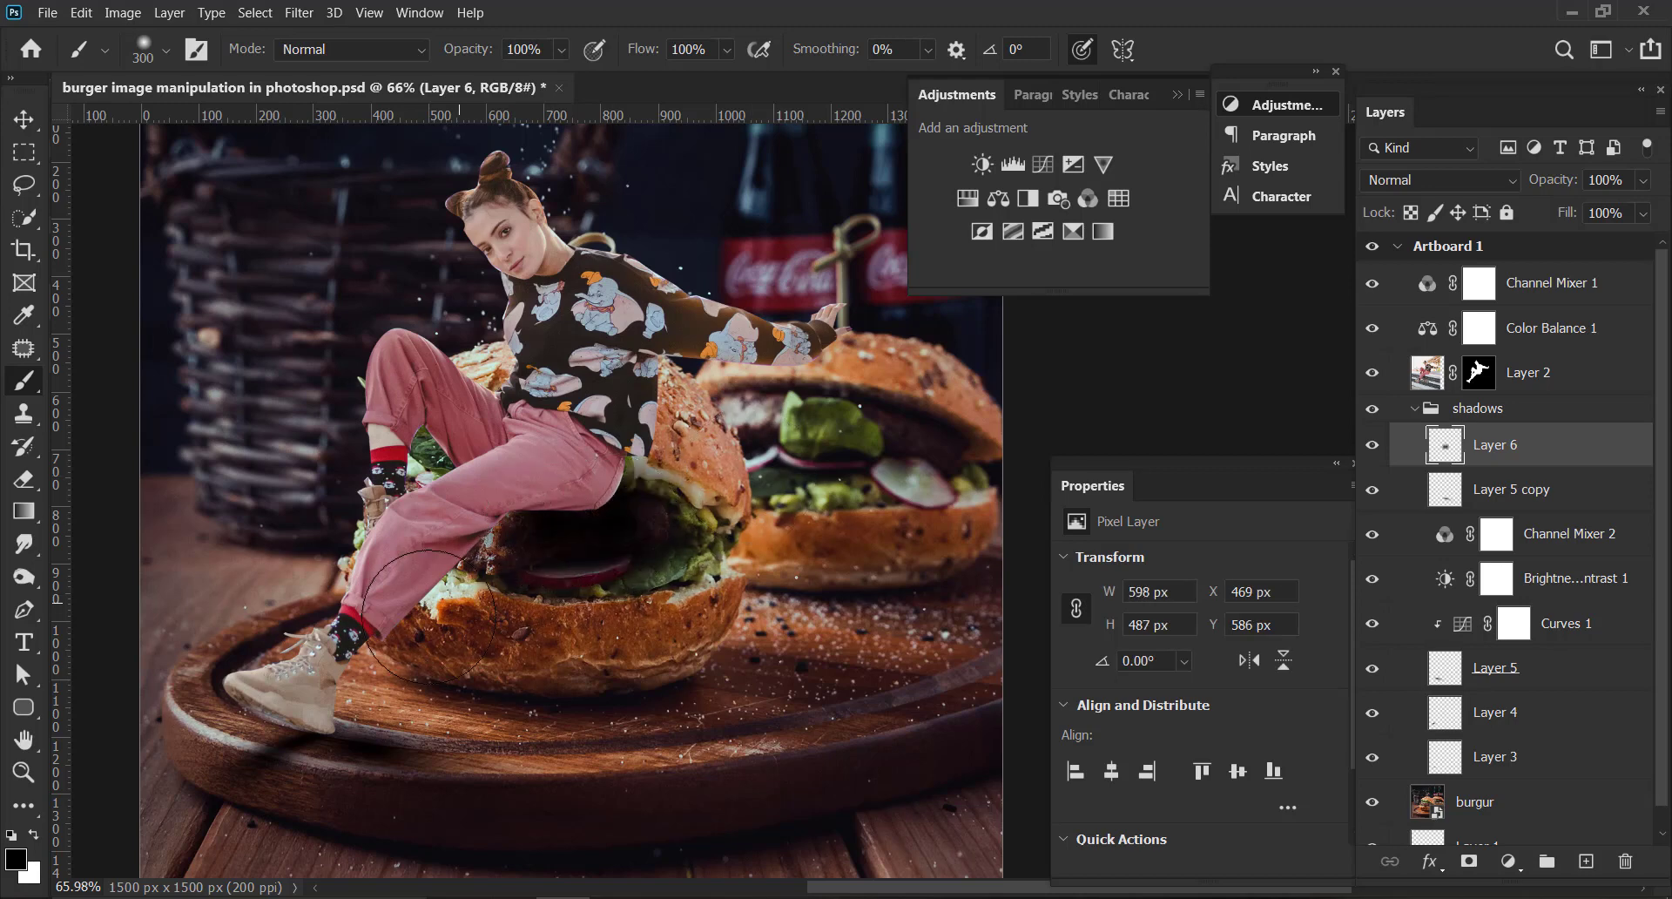
left_click(23, 120)
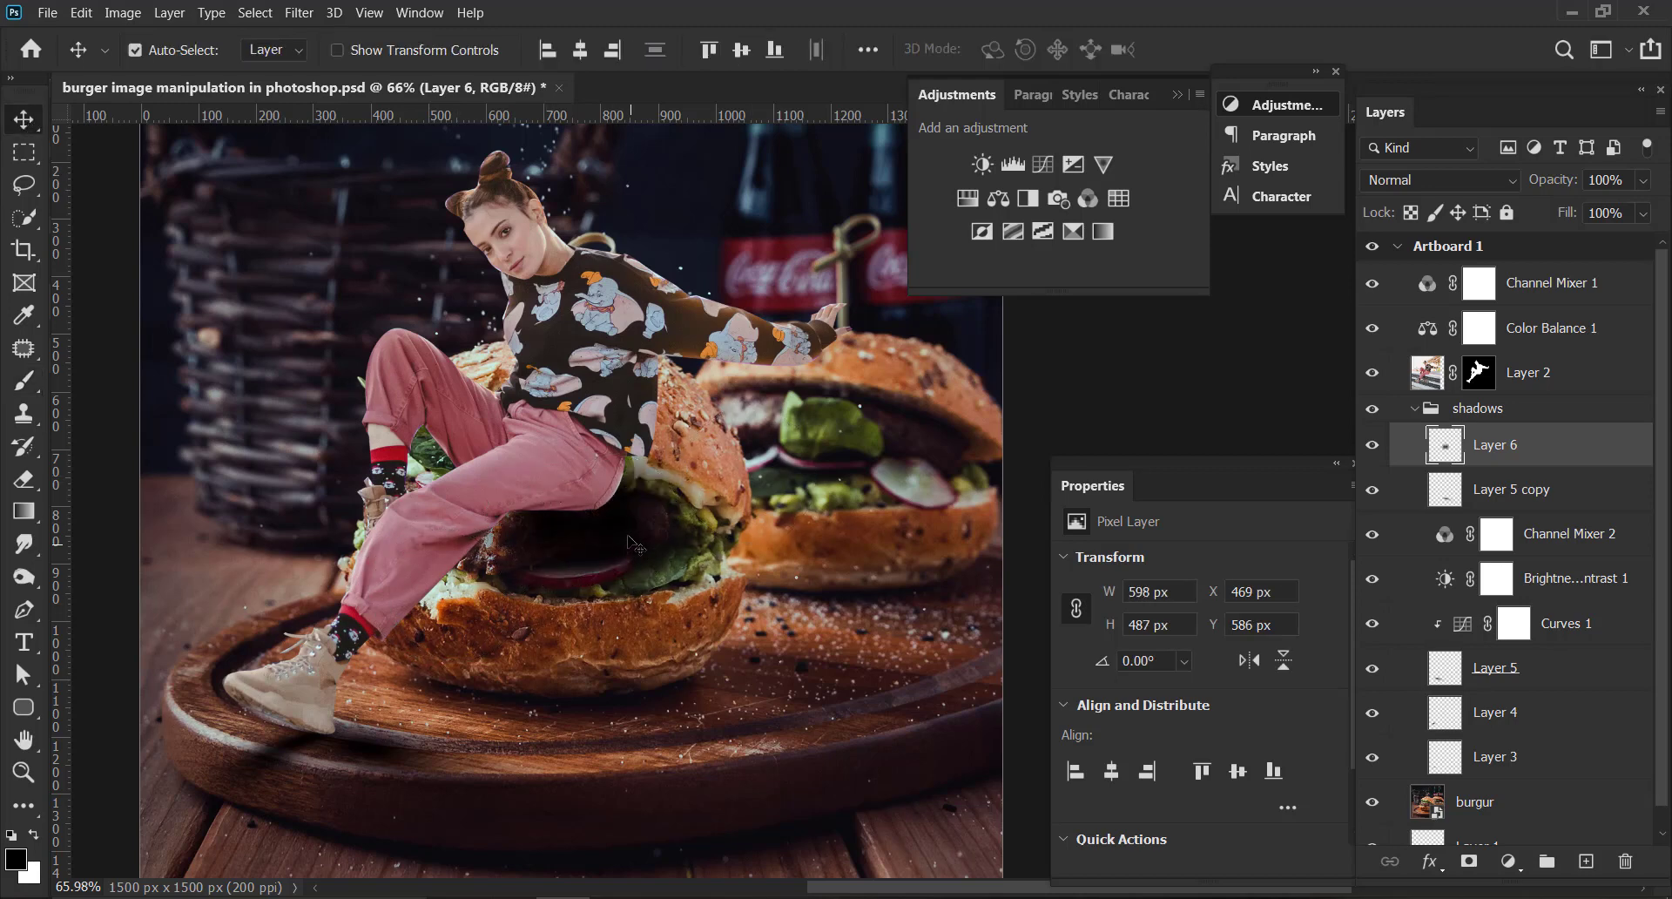
left_click_drag(673, 586, 604, 552)
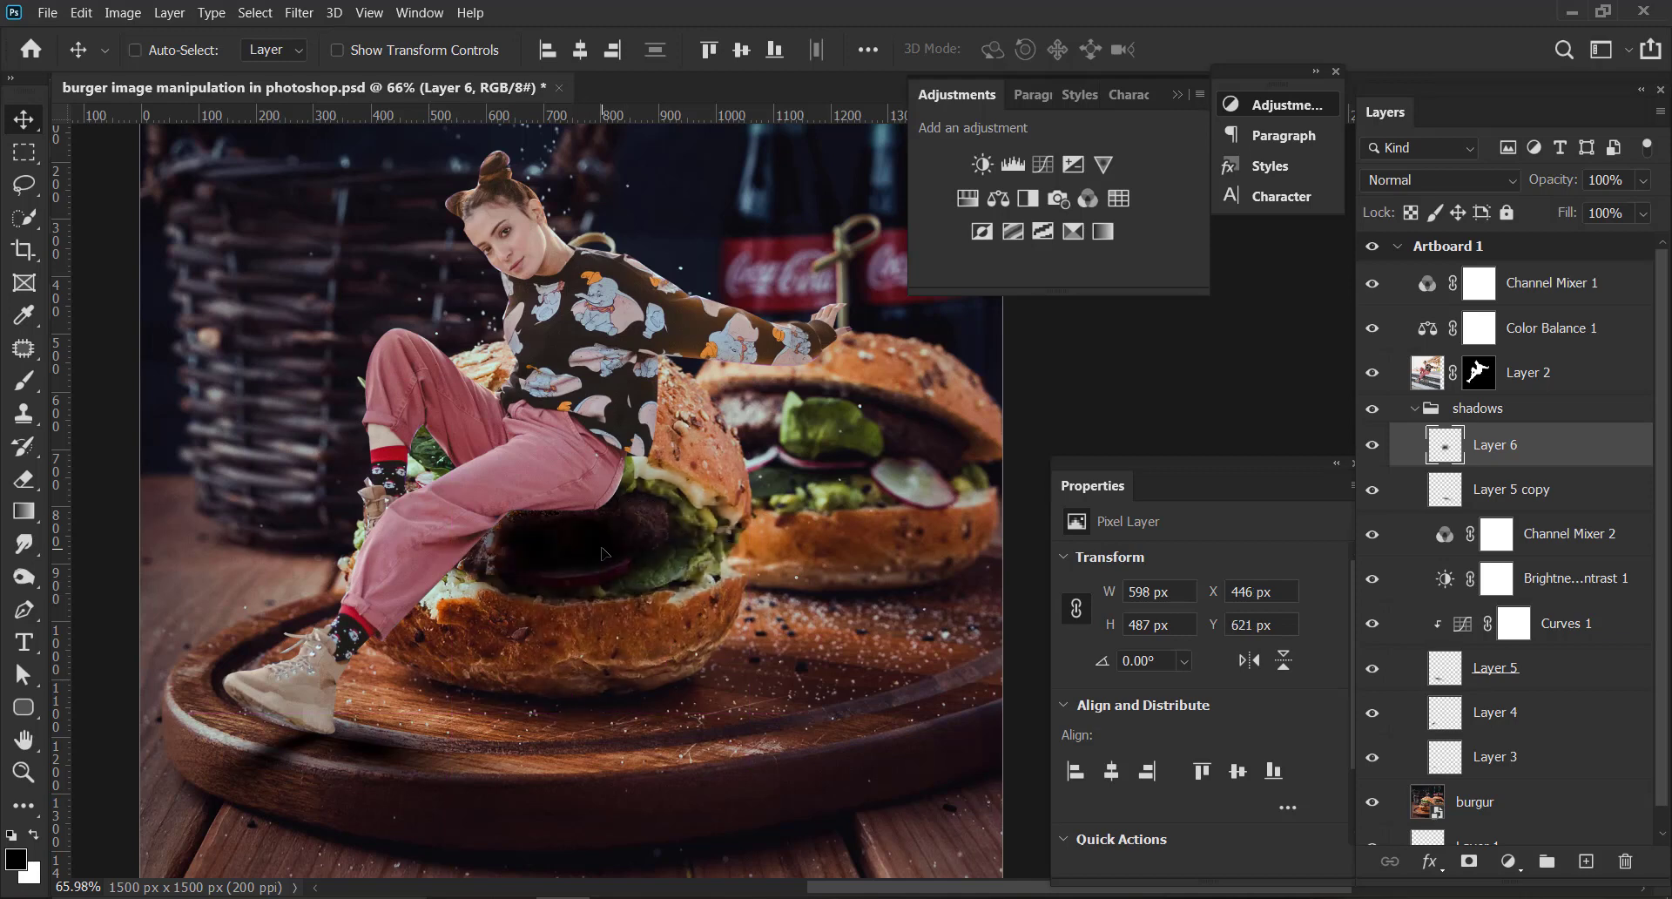
Free-transform the Layer 6 shadow, flattening it to about 52% height and skewing its lower edge toward the rear burger.
key("ctrl+t")
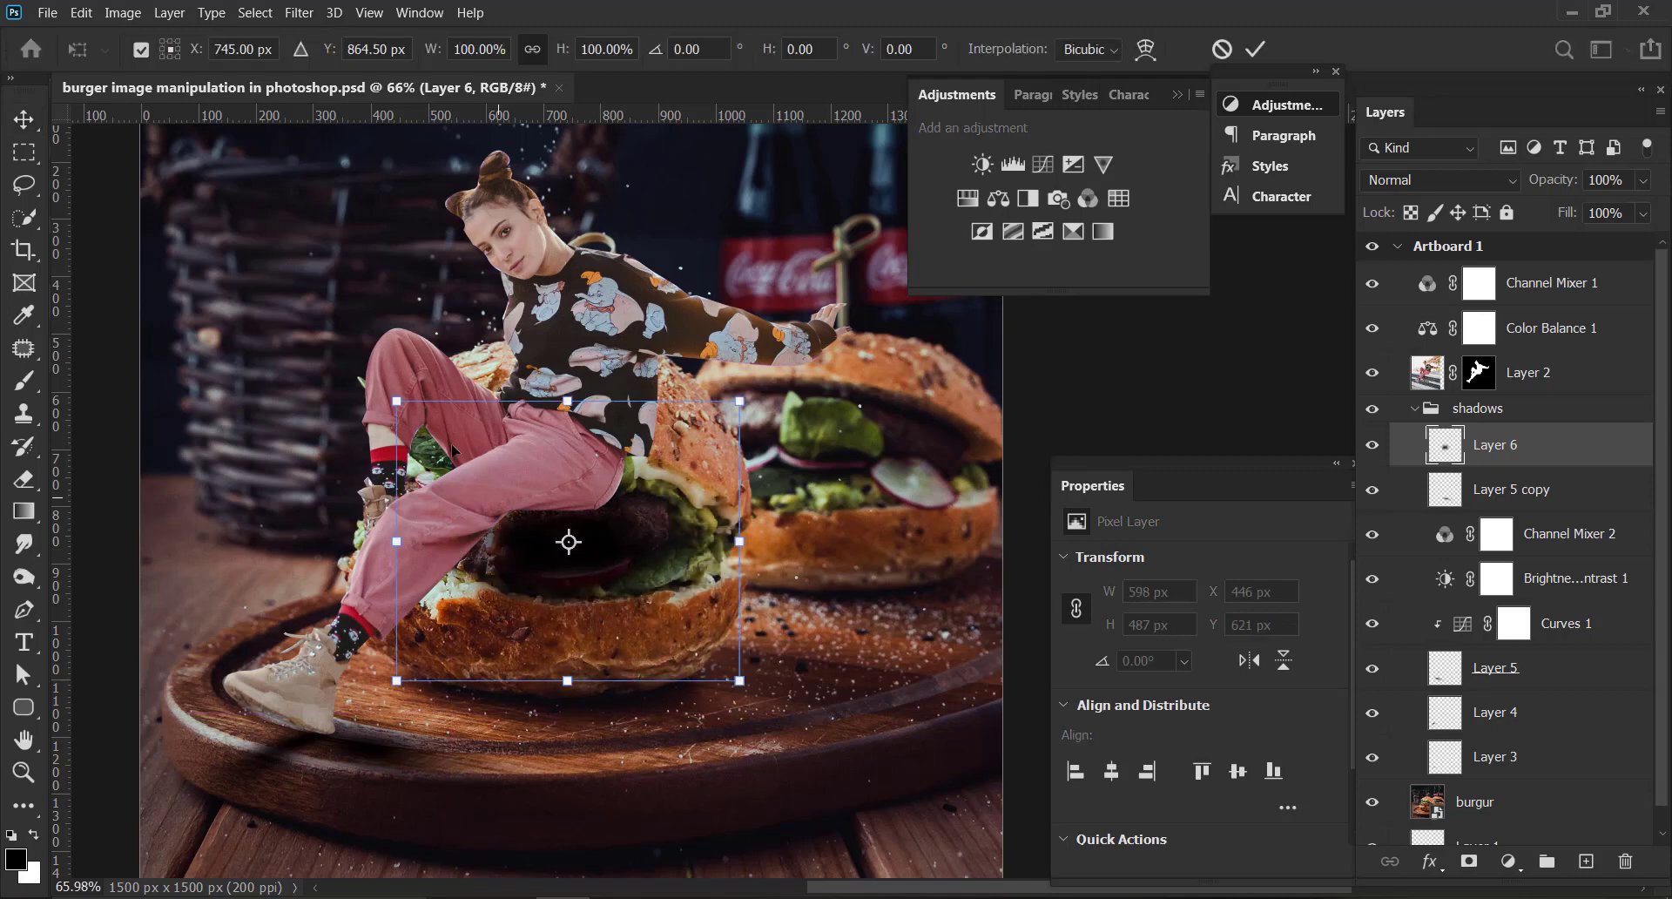
left_click_drag(567, 401, 562, 423)
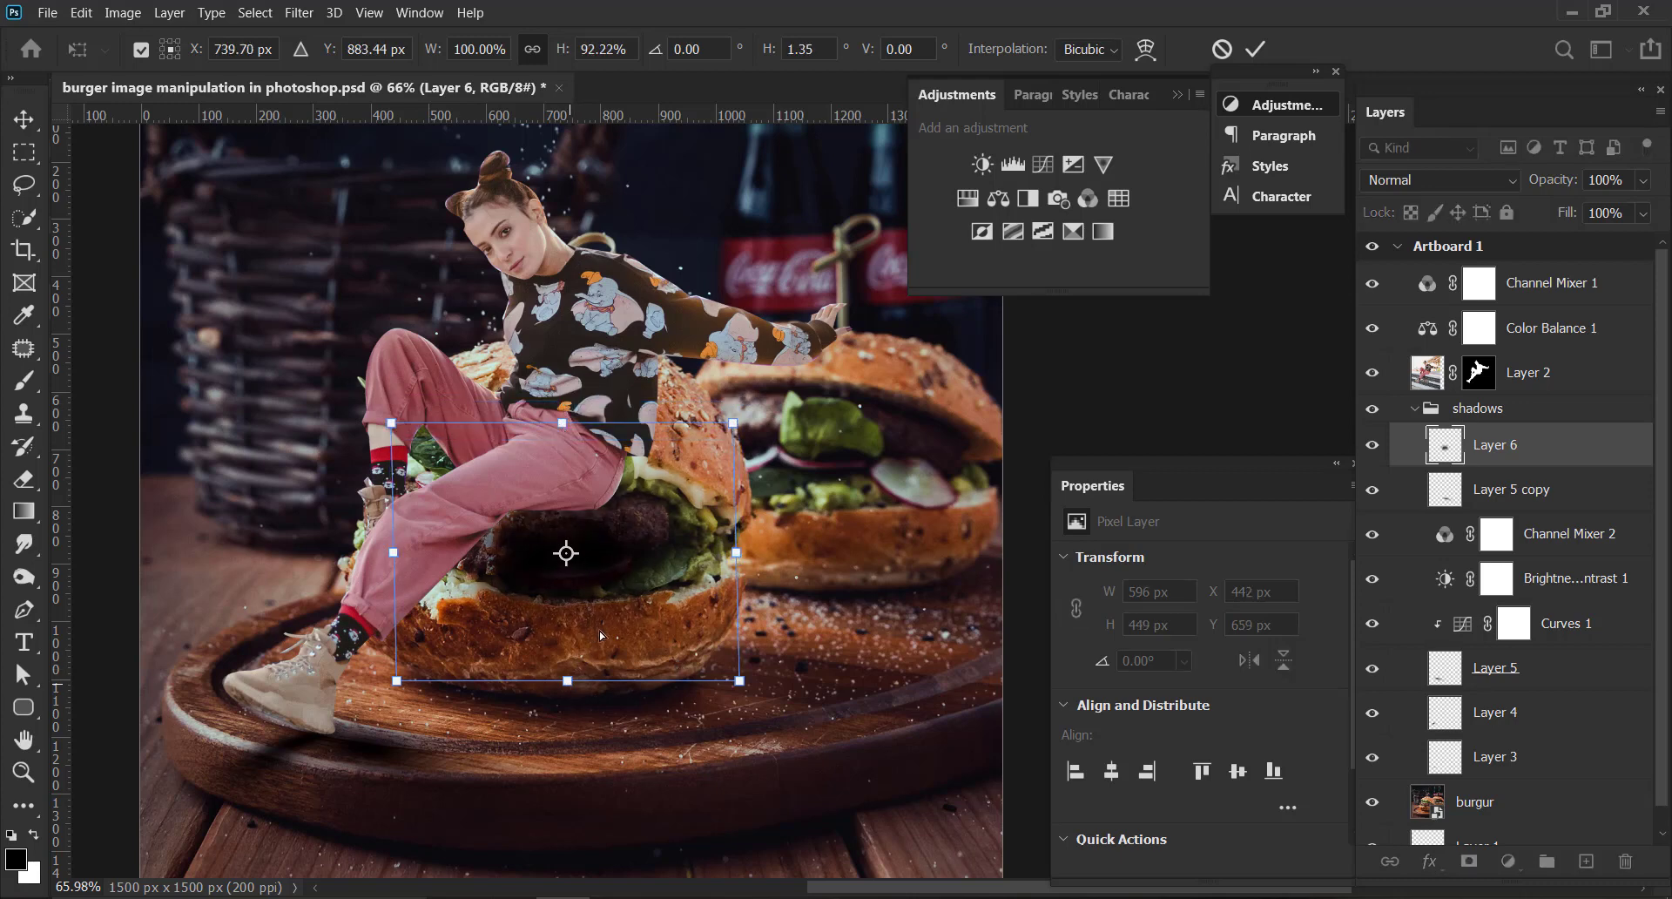
left_click_drag(567, 680, 630, 575)
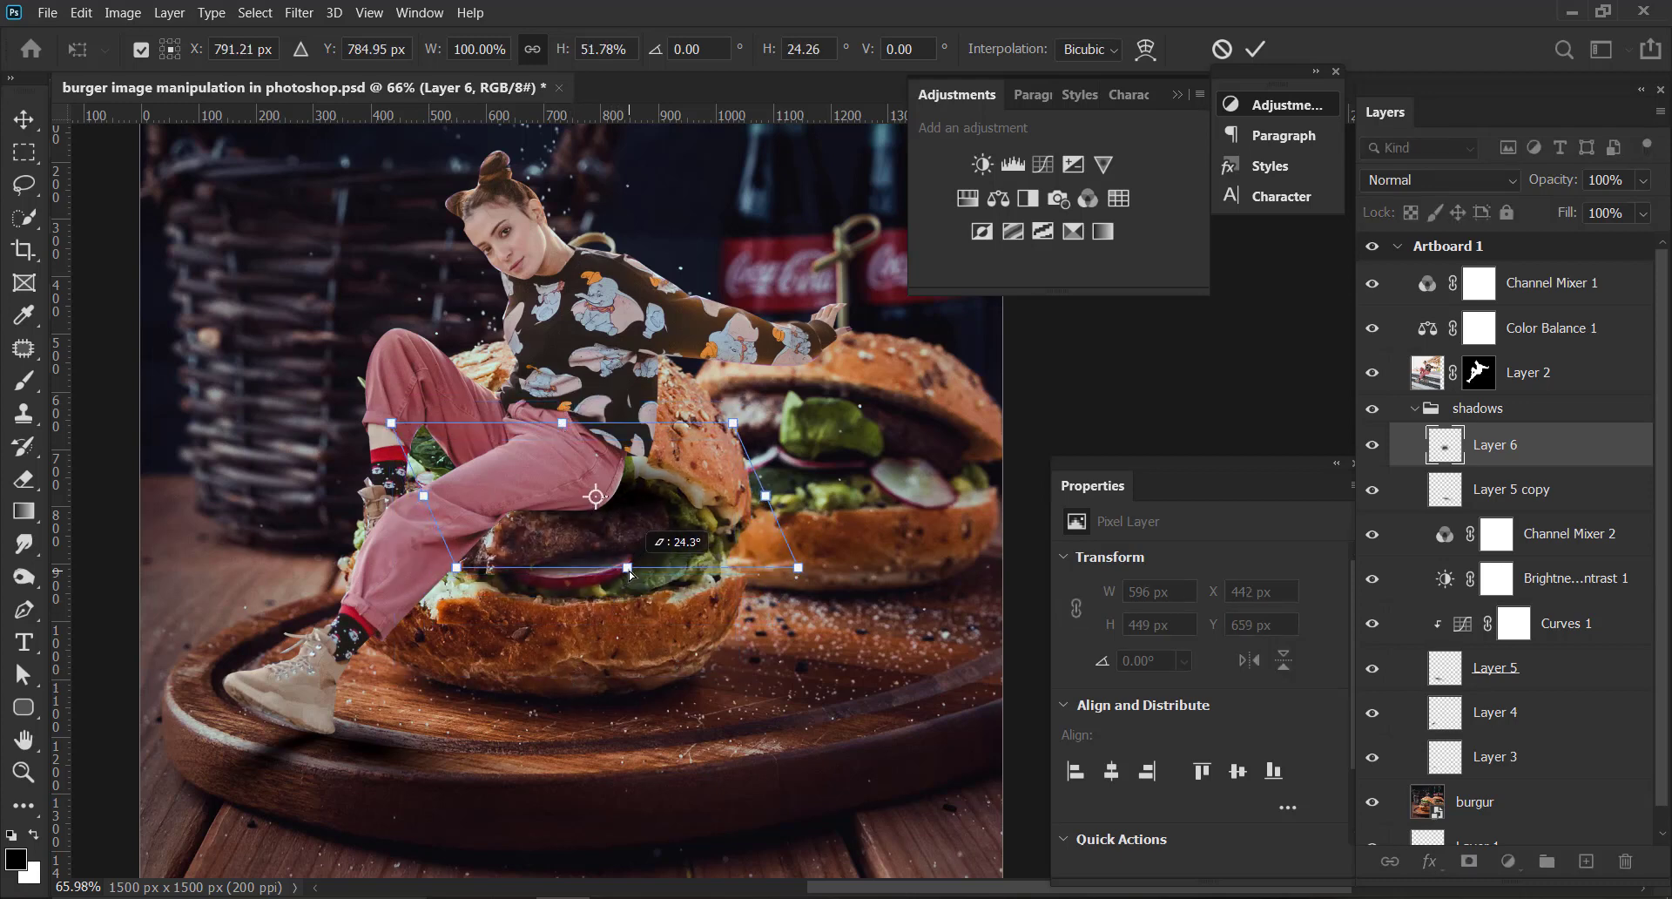
Distort the Layer 6 shadow's corners so it slopes along the underside of the thigh, and apply the transformation.
left_click_drag(391, 424, 346, 484)
left_click_drag(735, 423, 786, 381)
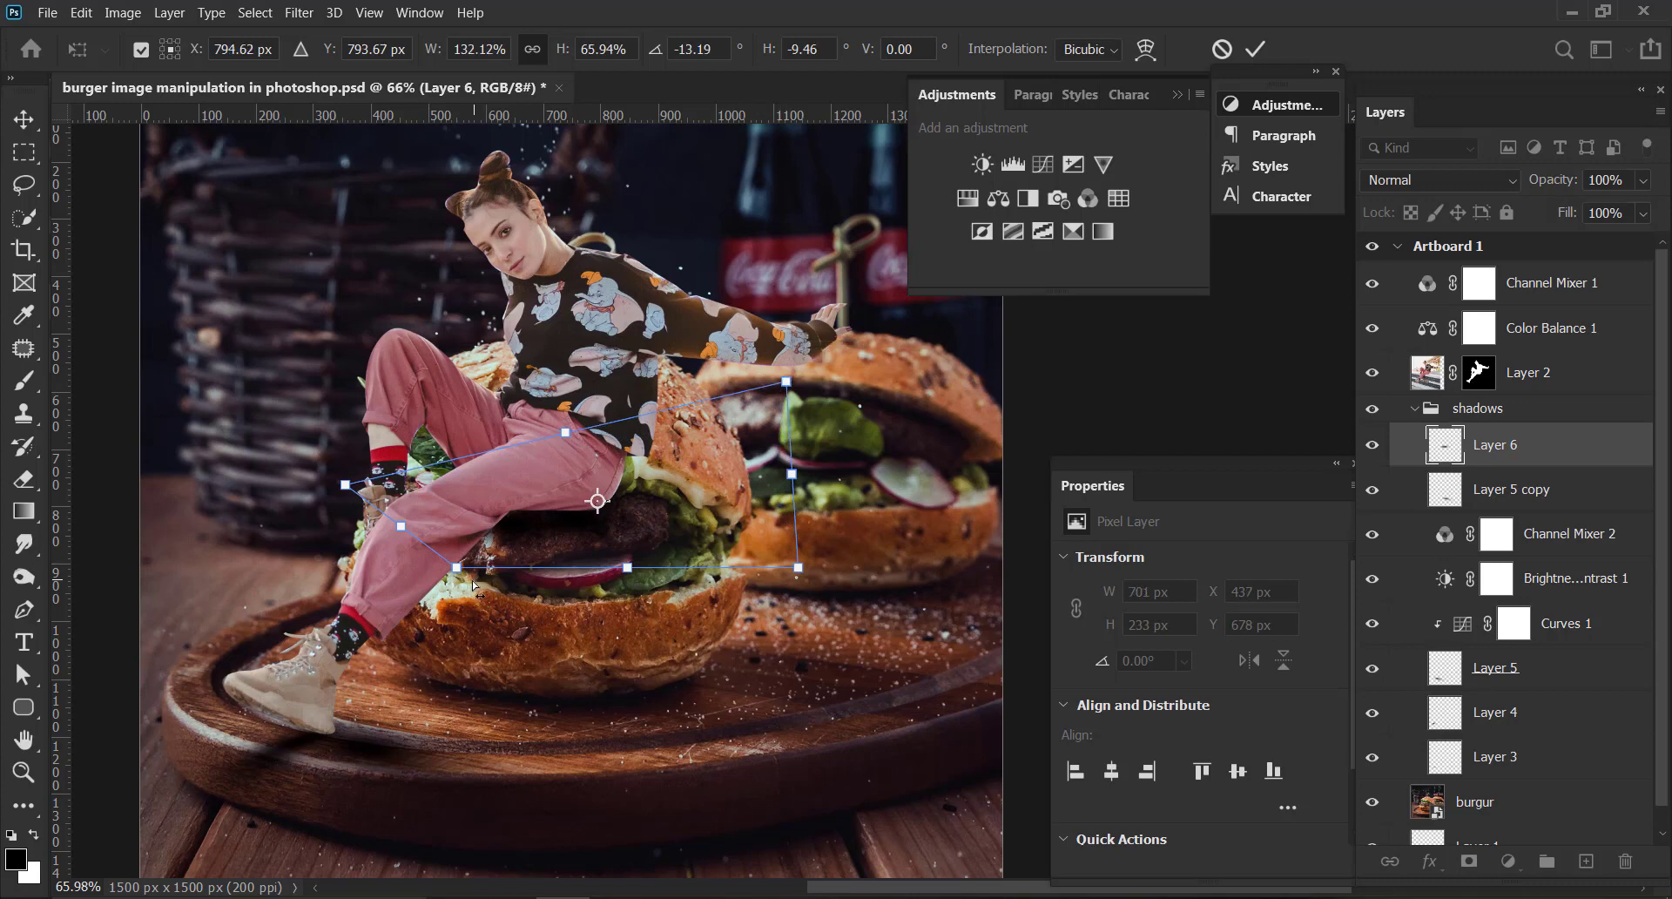
left_click_drag(456, 568, 479, 585)
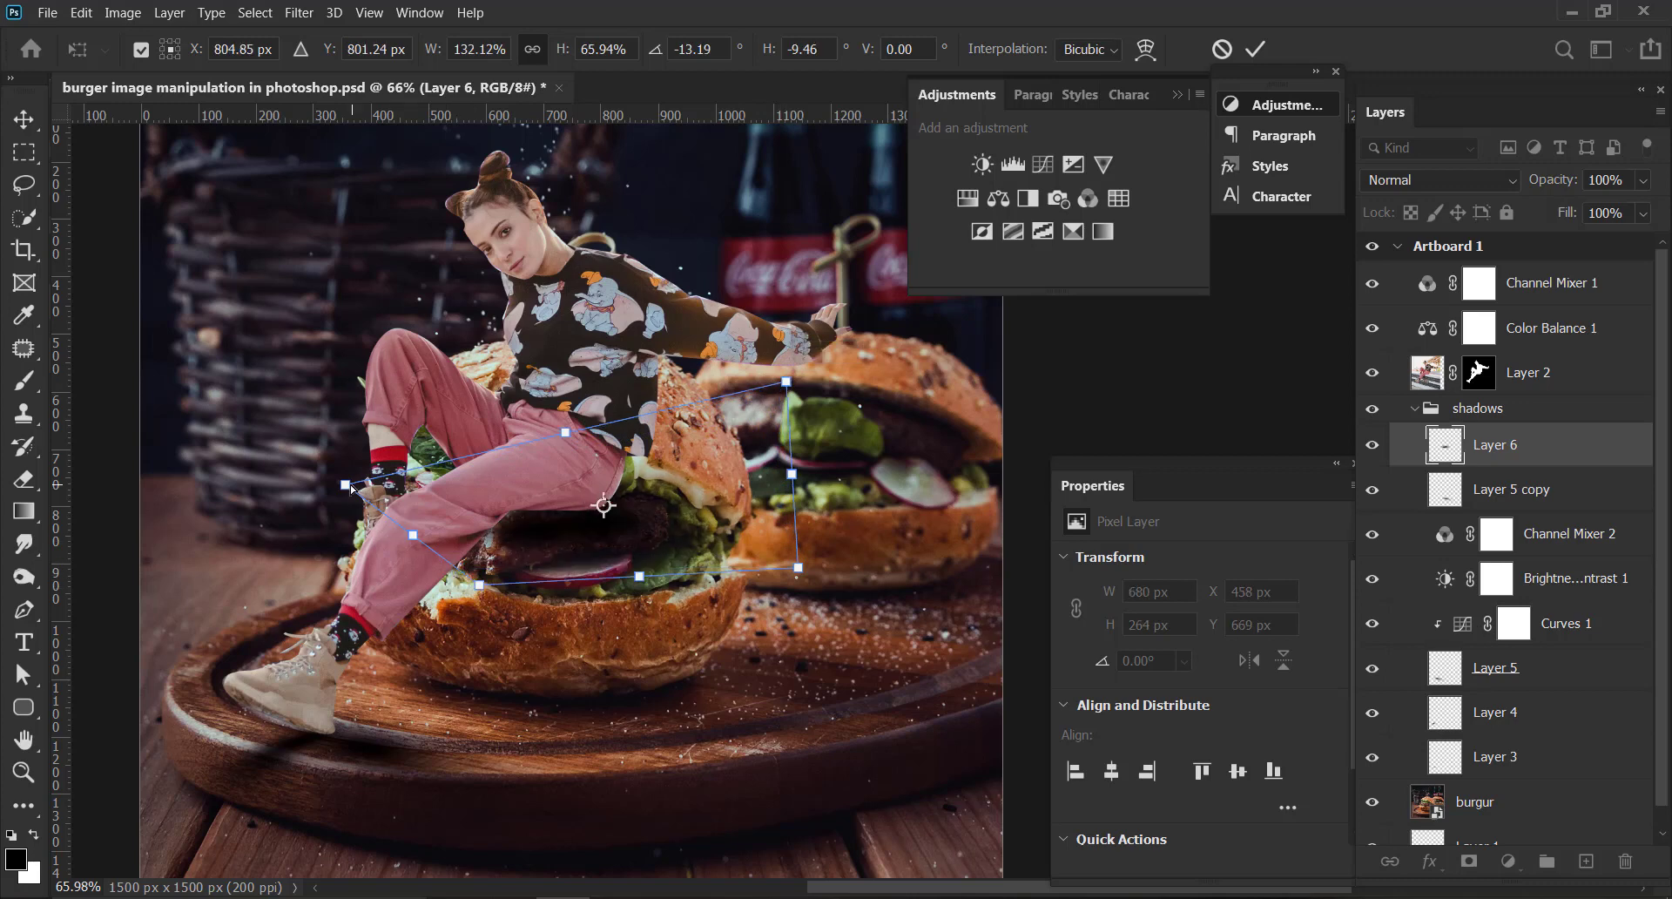
left_click_drag(359, 519, 360, 515)
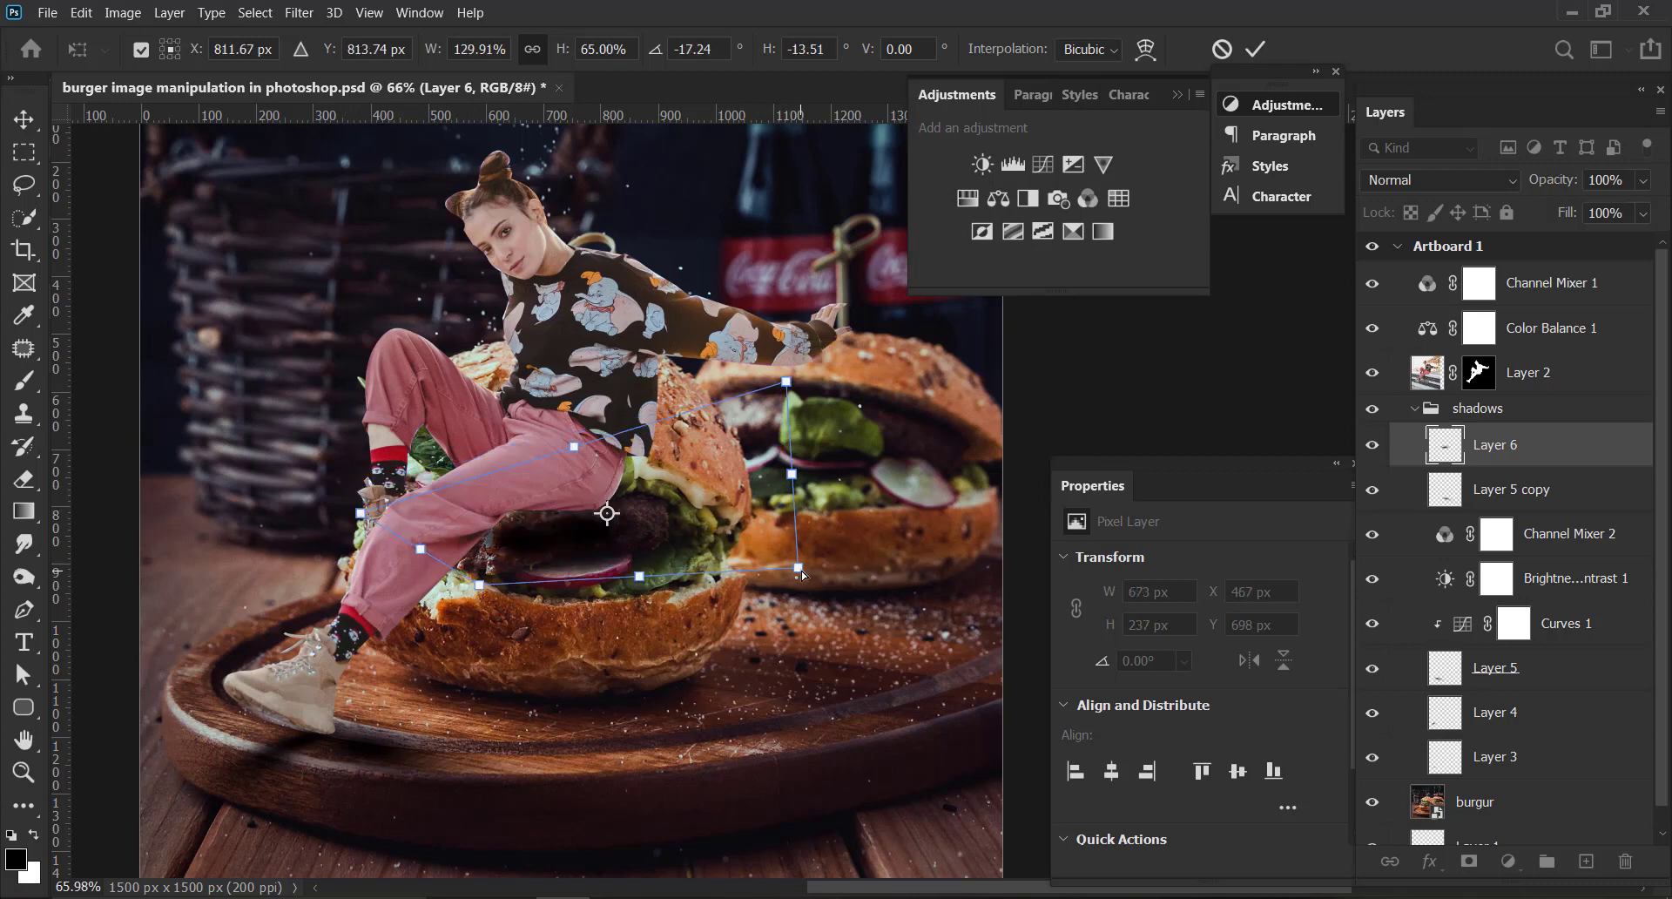
left_click_drag(795, 545, 785, 522)
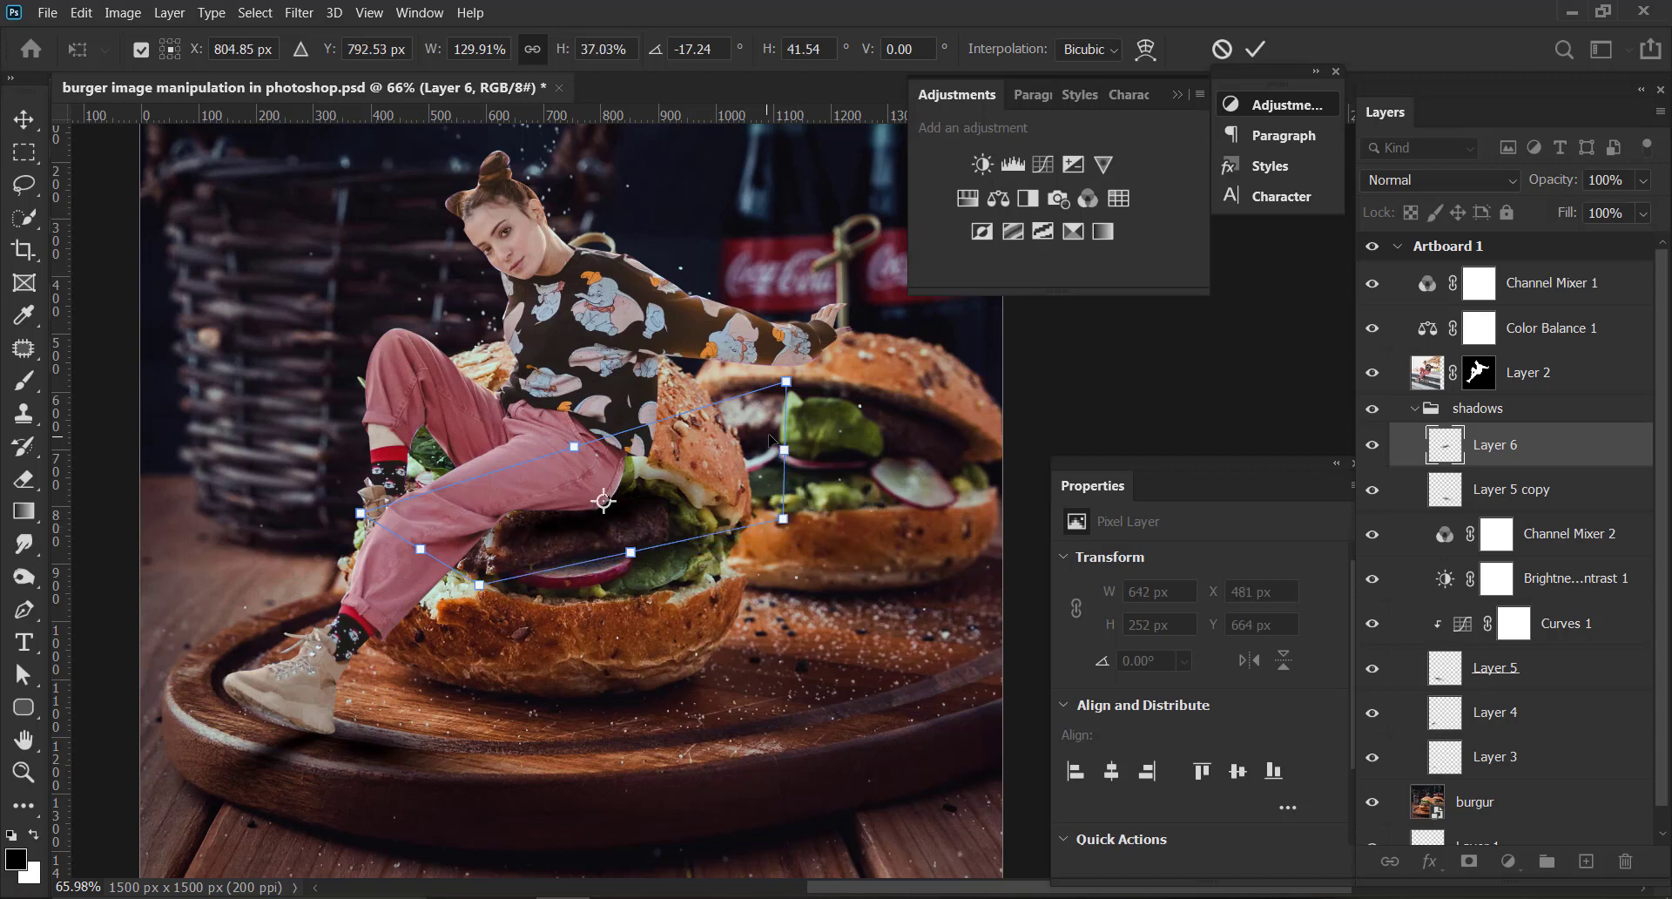
left_click_drag(788, 384, 772, 396)
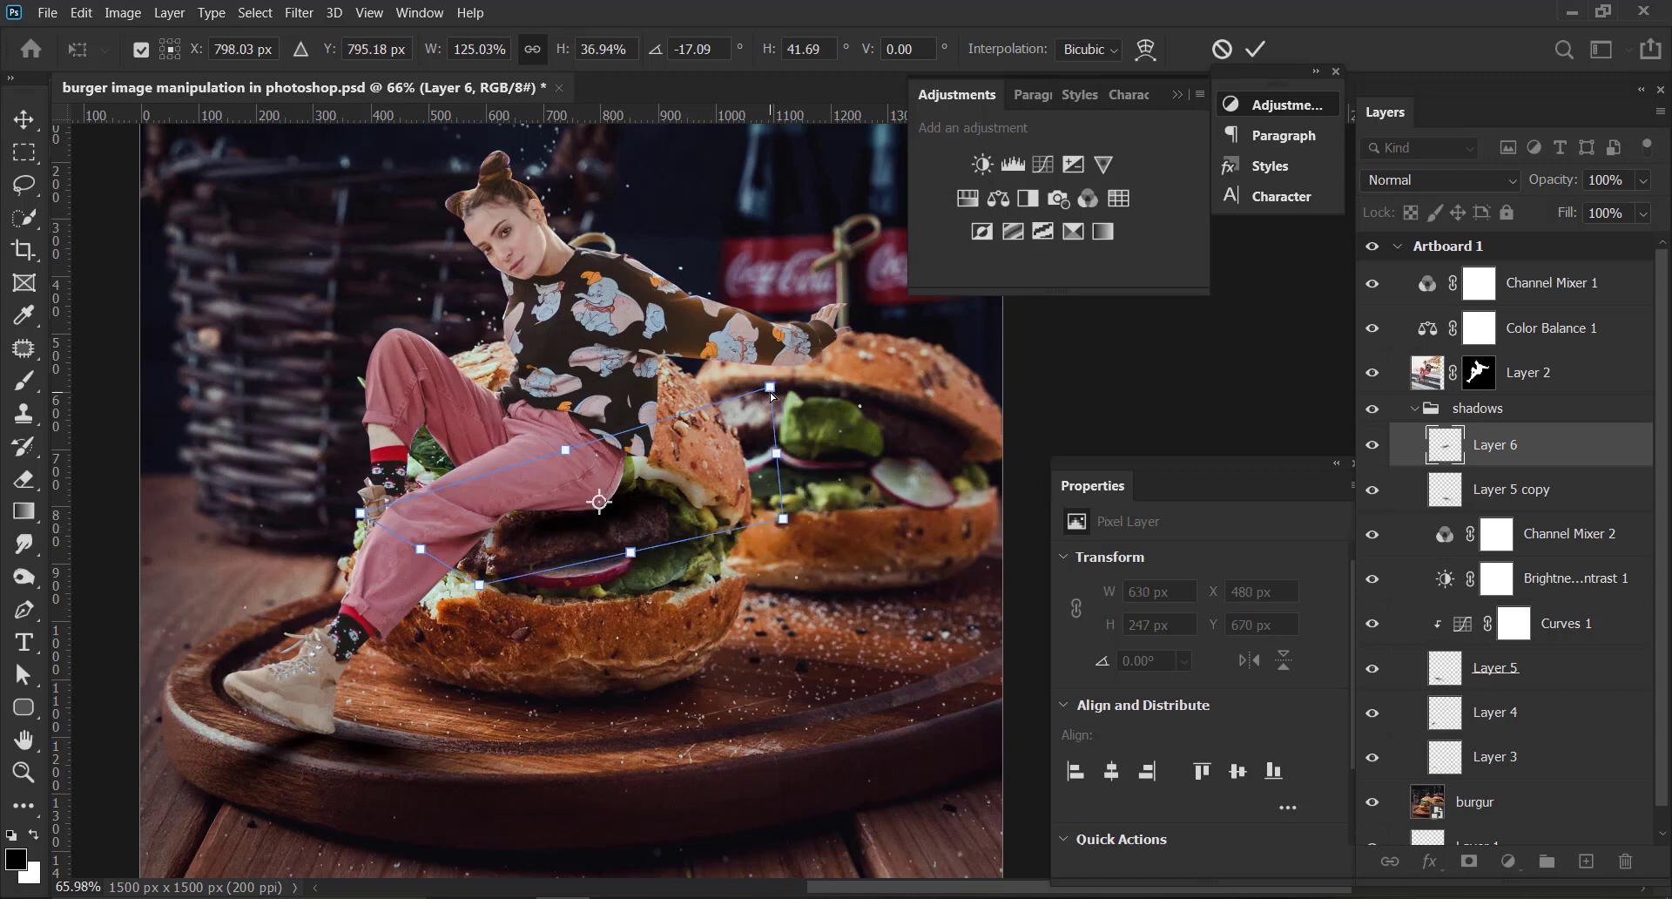
left_click(1257, 48)
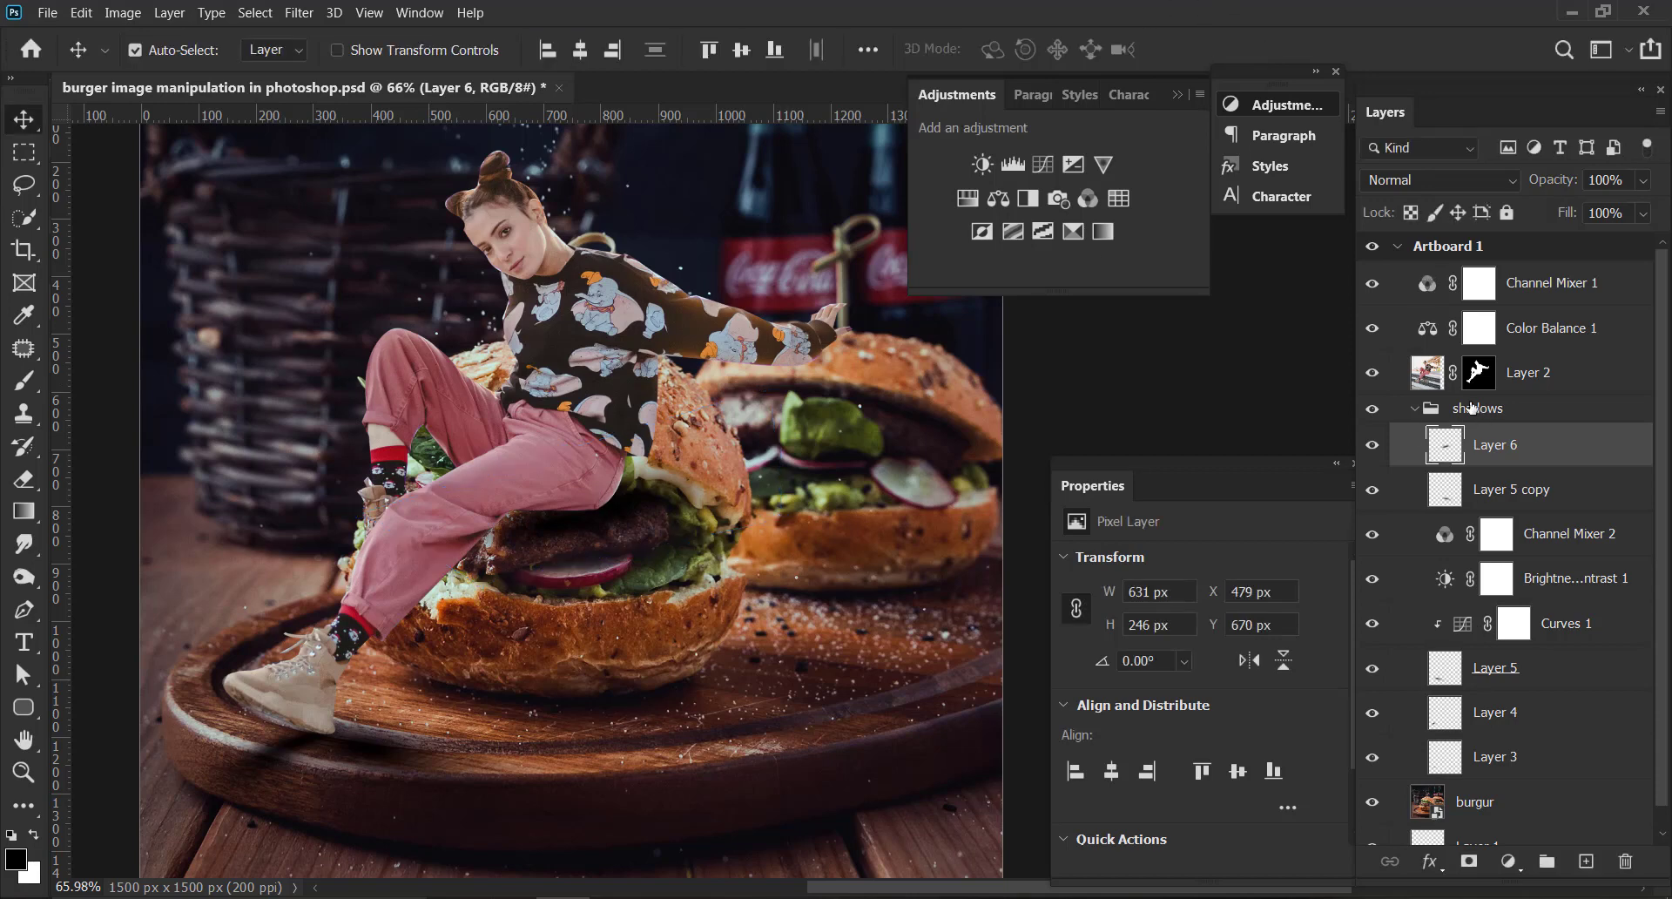
Duplicate the woman's masked Layer 2 directly above the original, discarding the unneeded empty layer.
left_click(1437, 381)
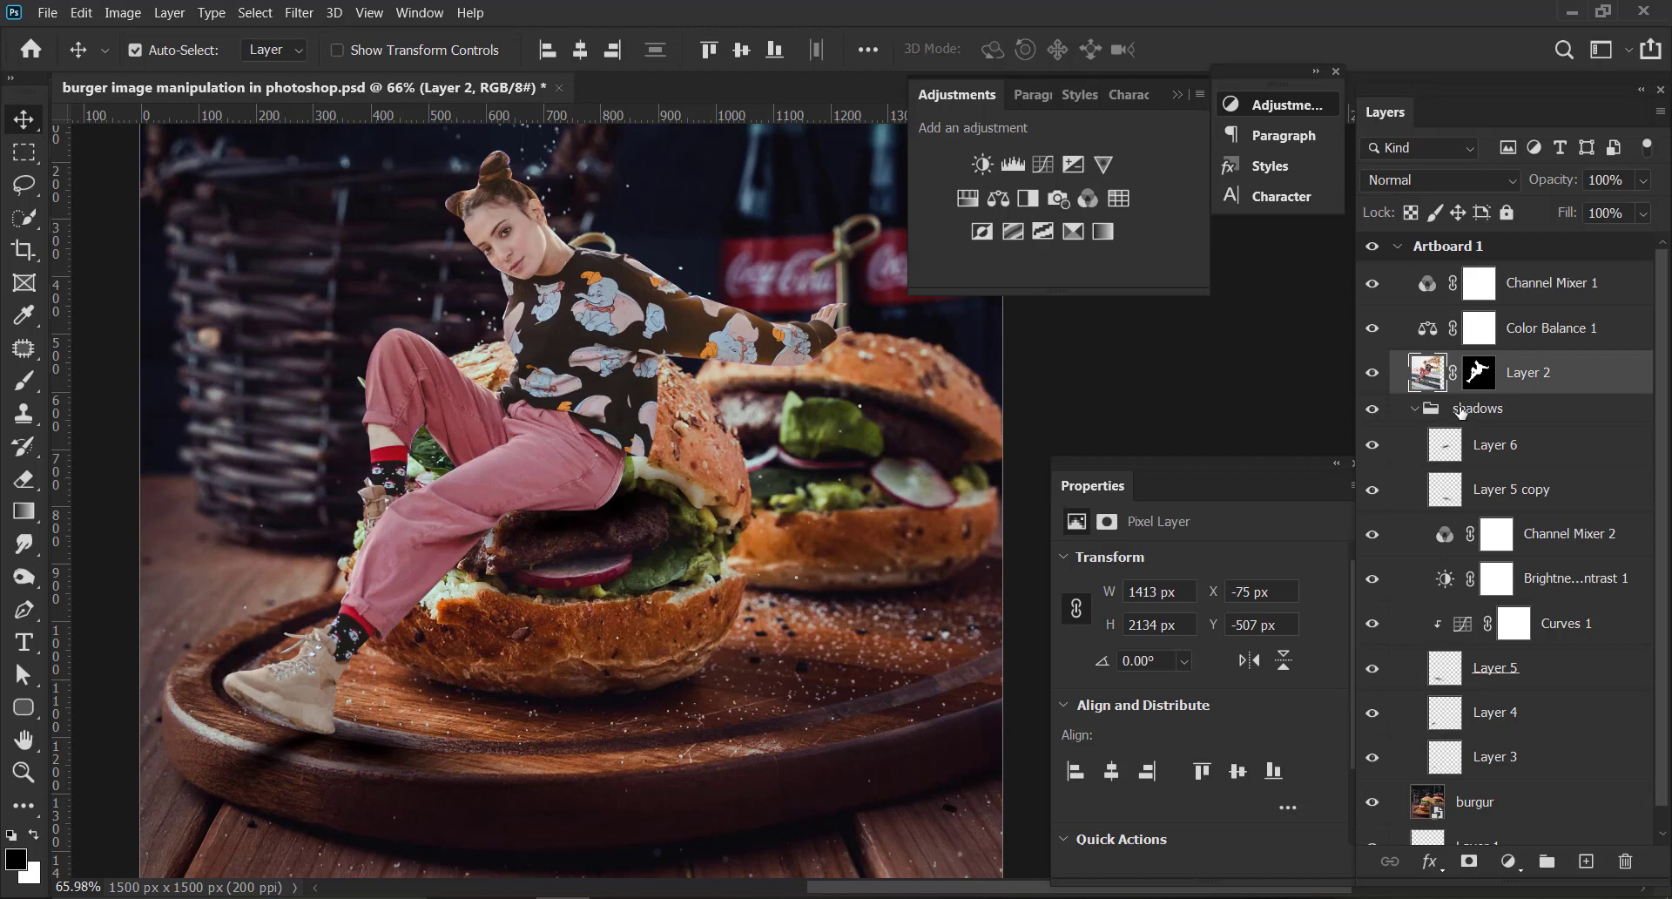
left_click(1584, 860)
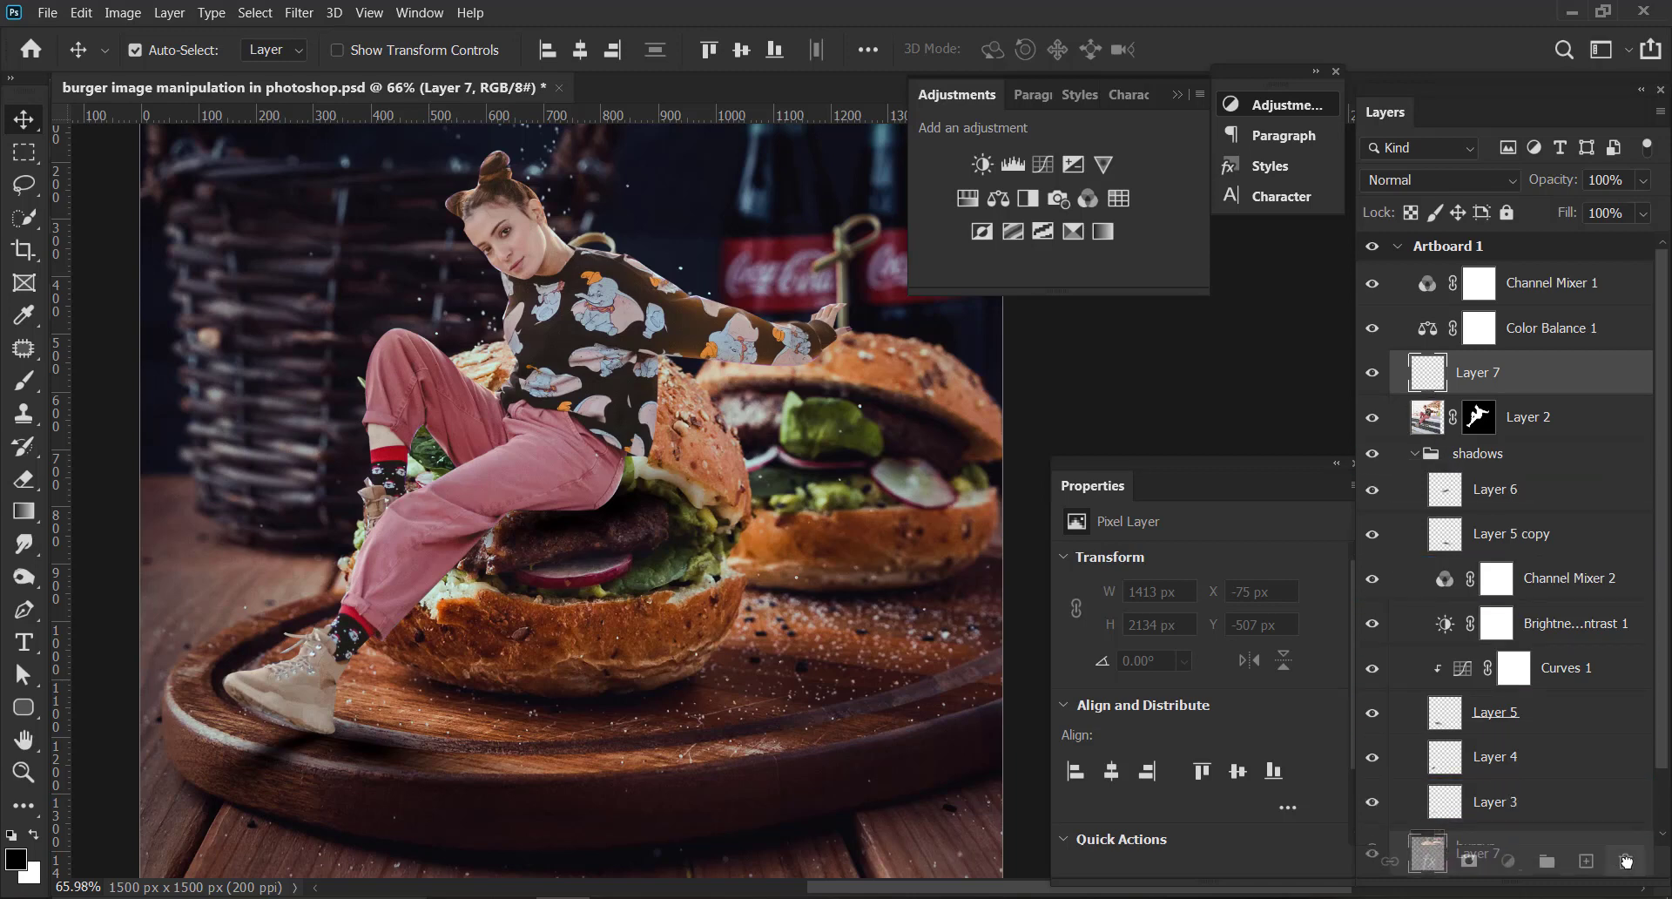
key("Delete")
left_click_drag(1435, 376, 1585, 861)
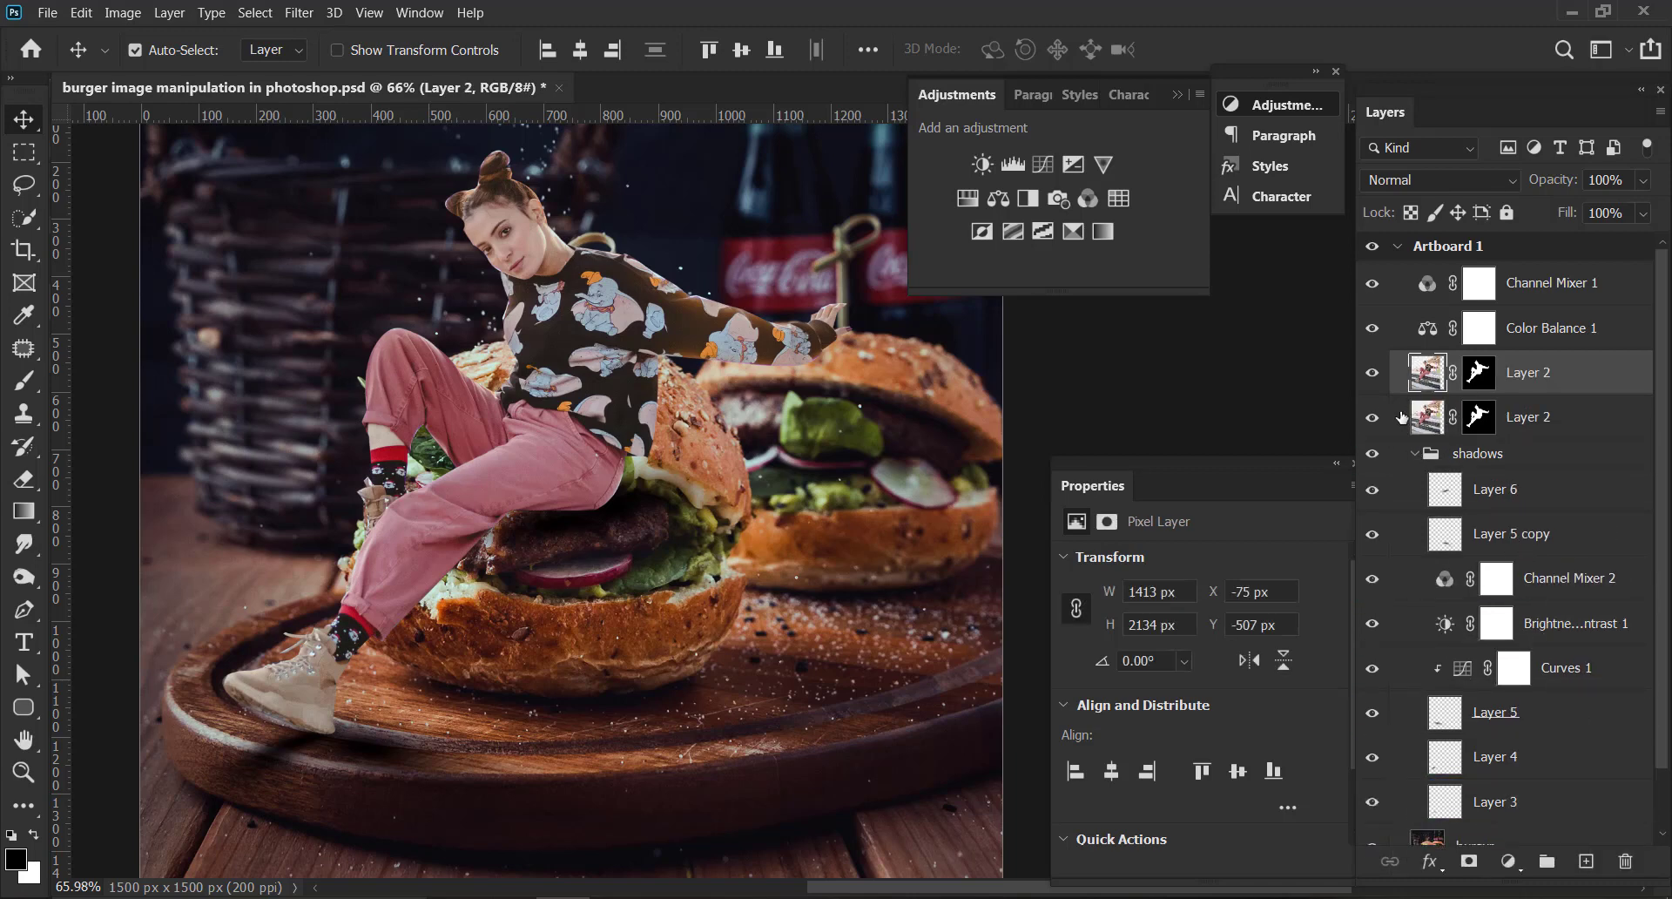
Clip Levels 2 to the layer below and set its input levels to 35, 0.85 and 238.
left_click(1480, 381, "ctrl")
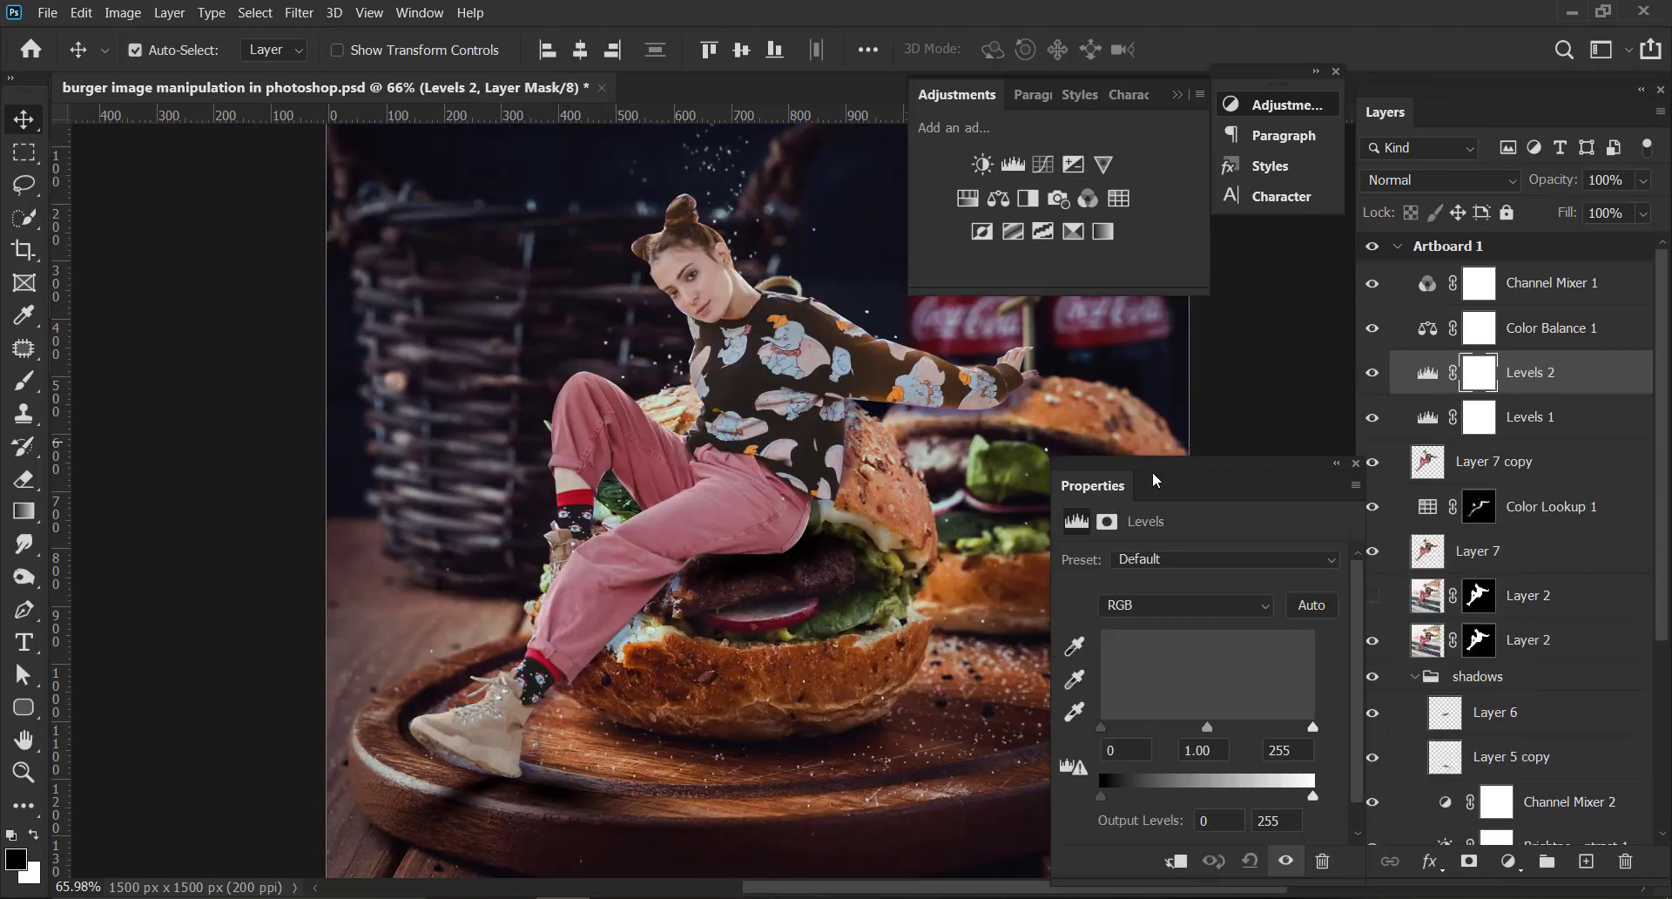
left_click_drag(1152, 471, 274, 377)
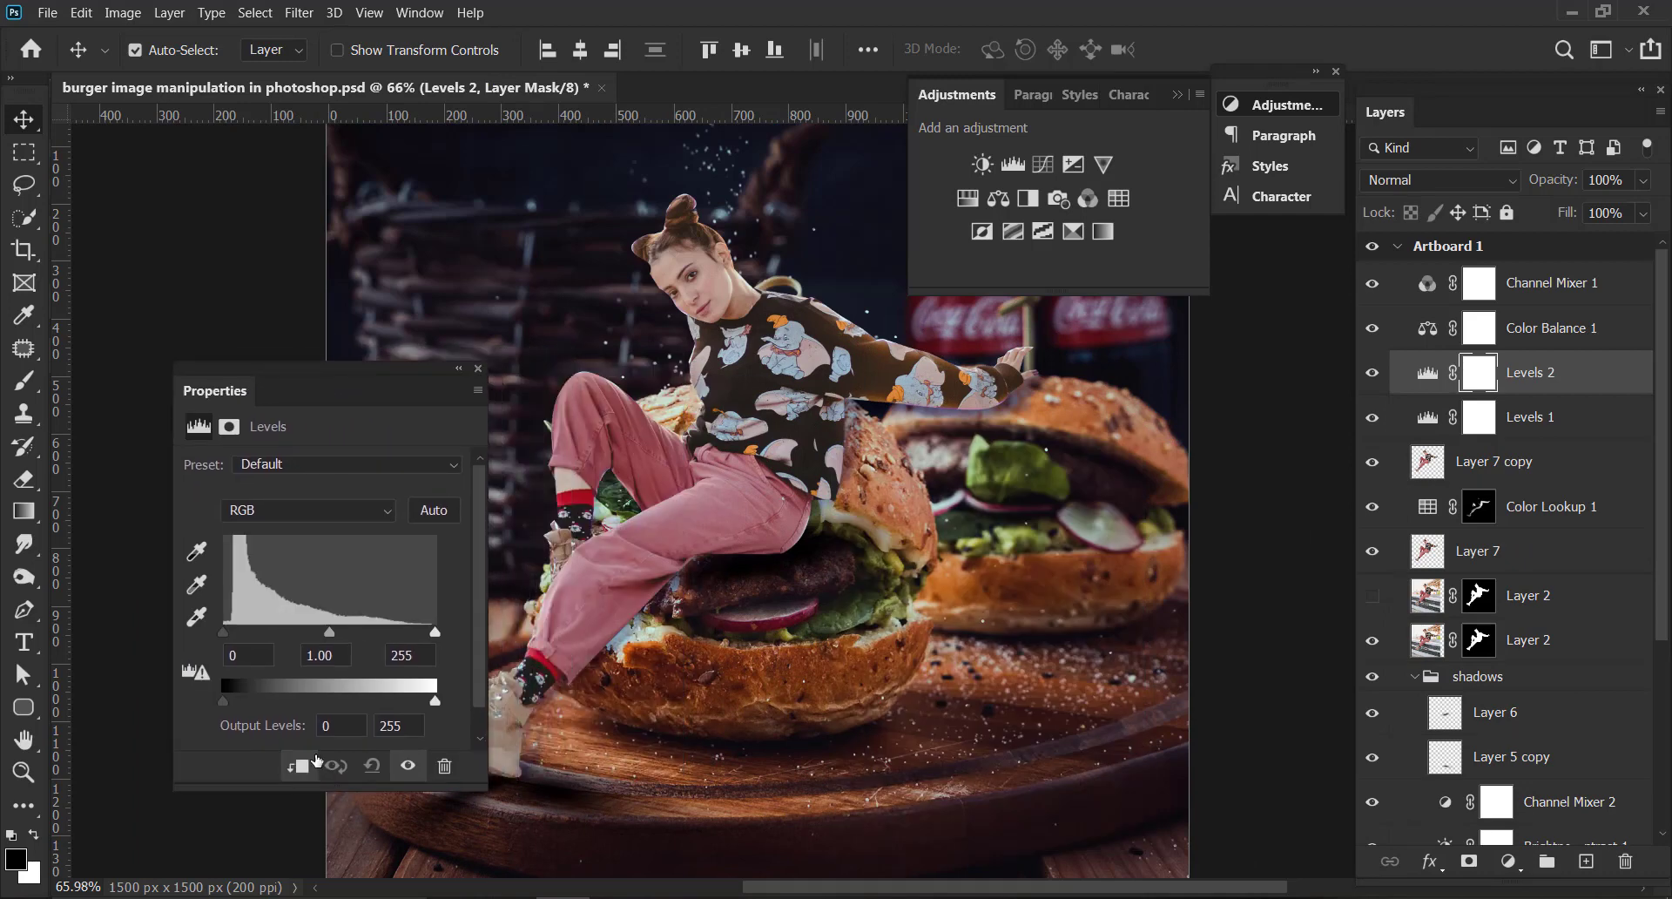
key("ctrl+alt+g")
left_click_drag(415, 376, 348, 408)
left_click_drag(159, 663, 357, 664)
left_click_drag(378, 415, 330, 465)
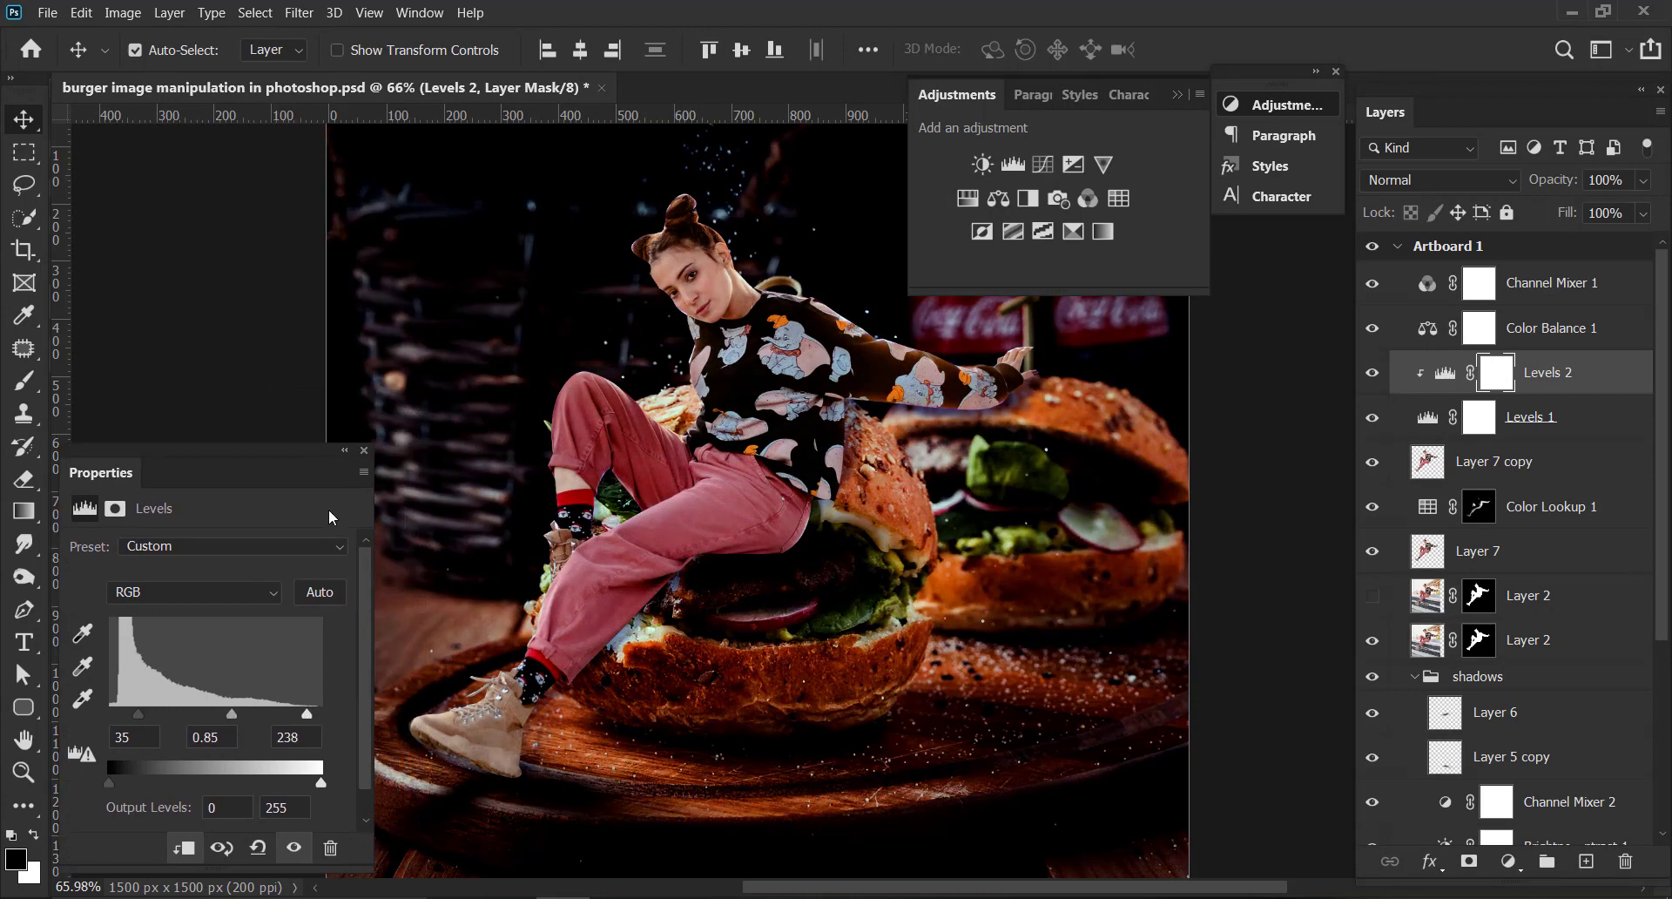
Set the Levels 2 black input to 52 and white input to 255, and release its clipping.
left_click_drag(307, 716, 328, 713)
left_click_drag(138, 714, 152, 713)
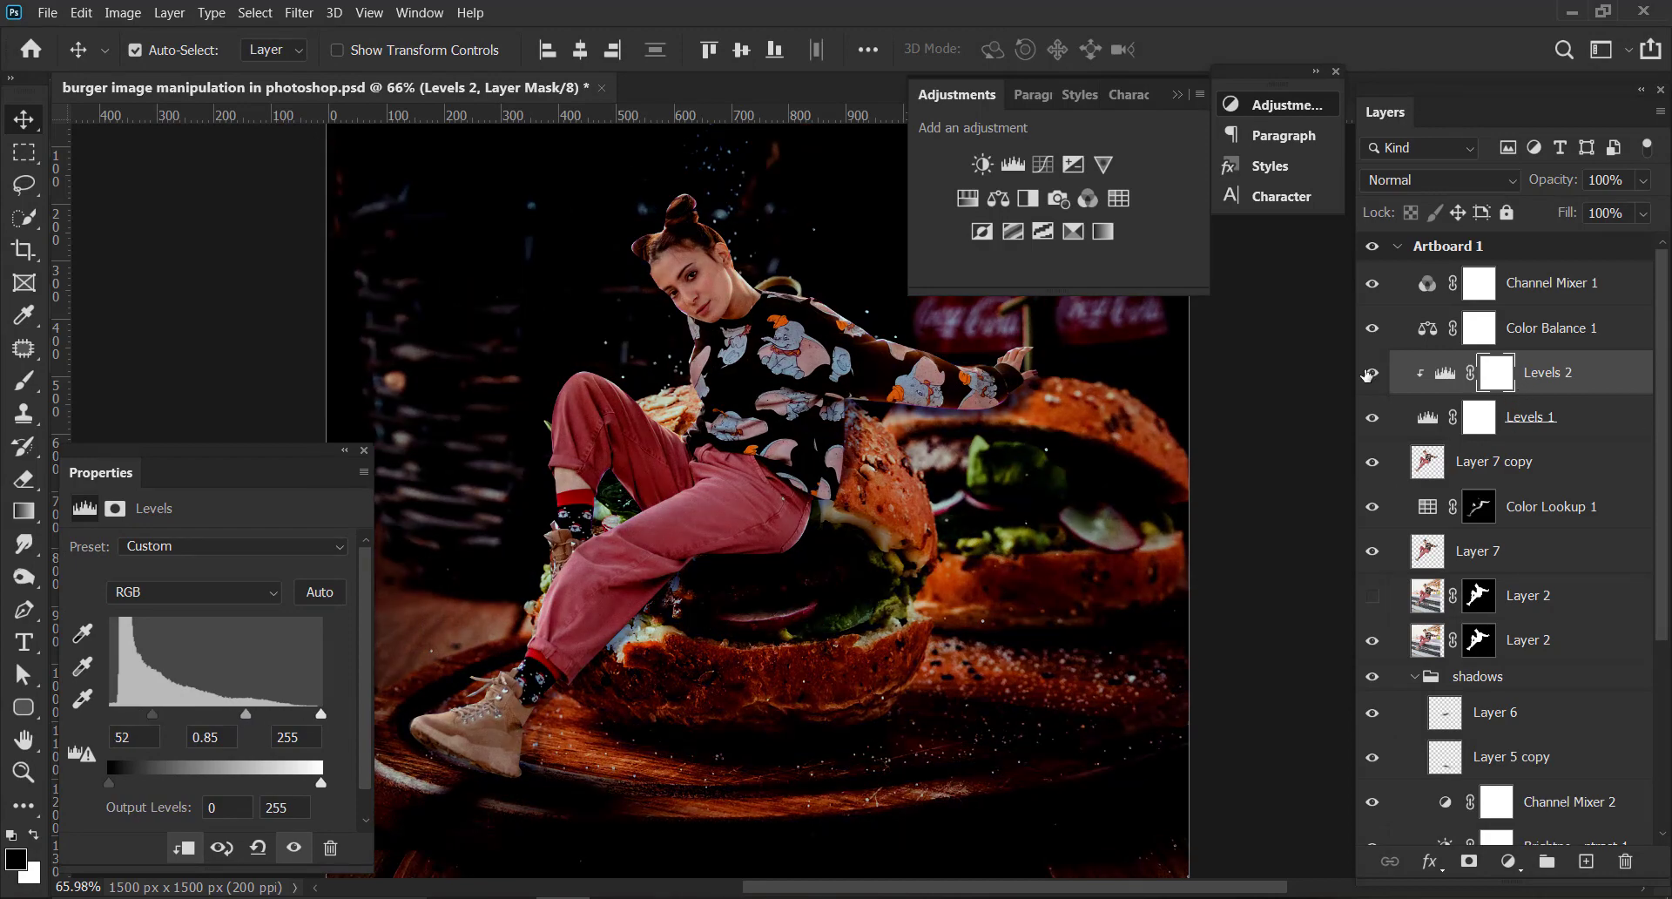
left_click(186, 853)
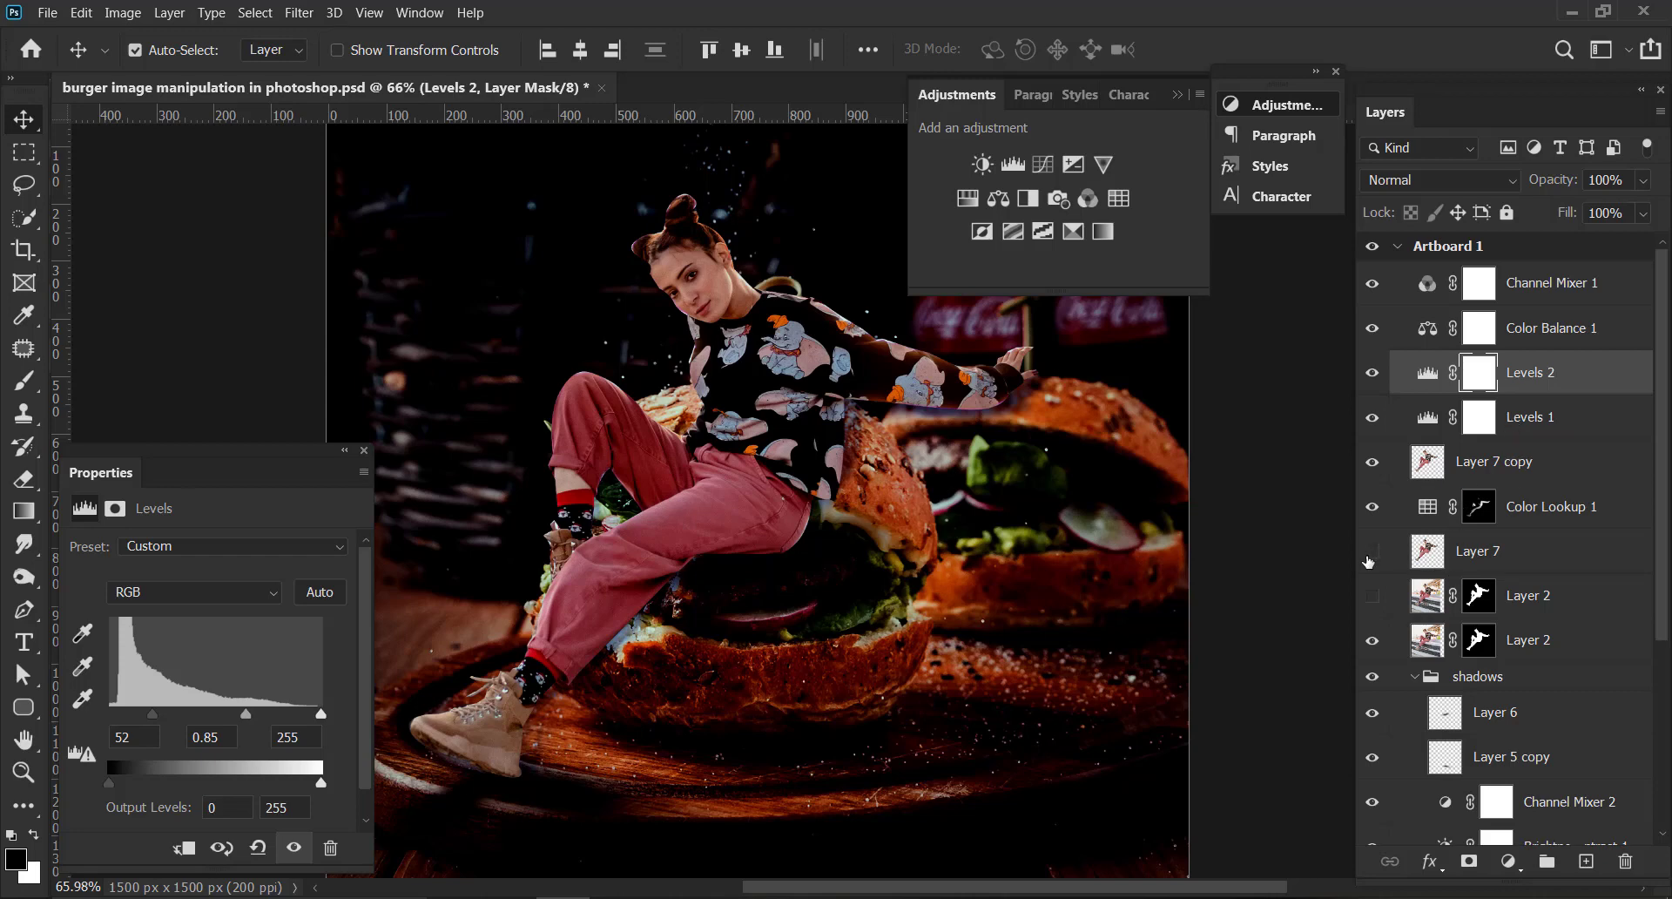
Add a vector mask to Levels 2 and invert its layer mask to black.
left_click(1426, 457)
left_click(1505, 384)
left_click(1470, 862)
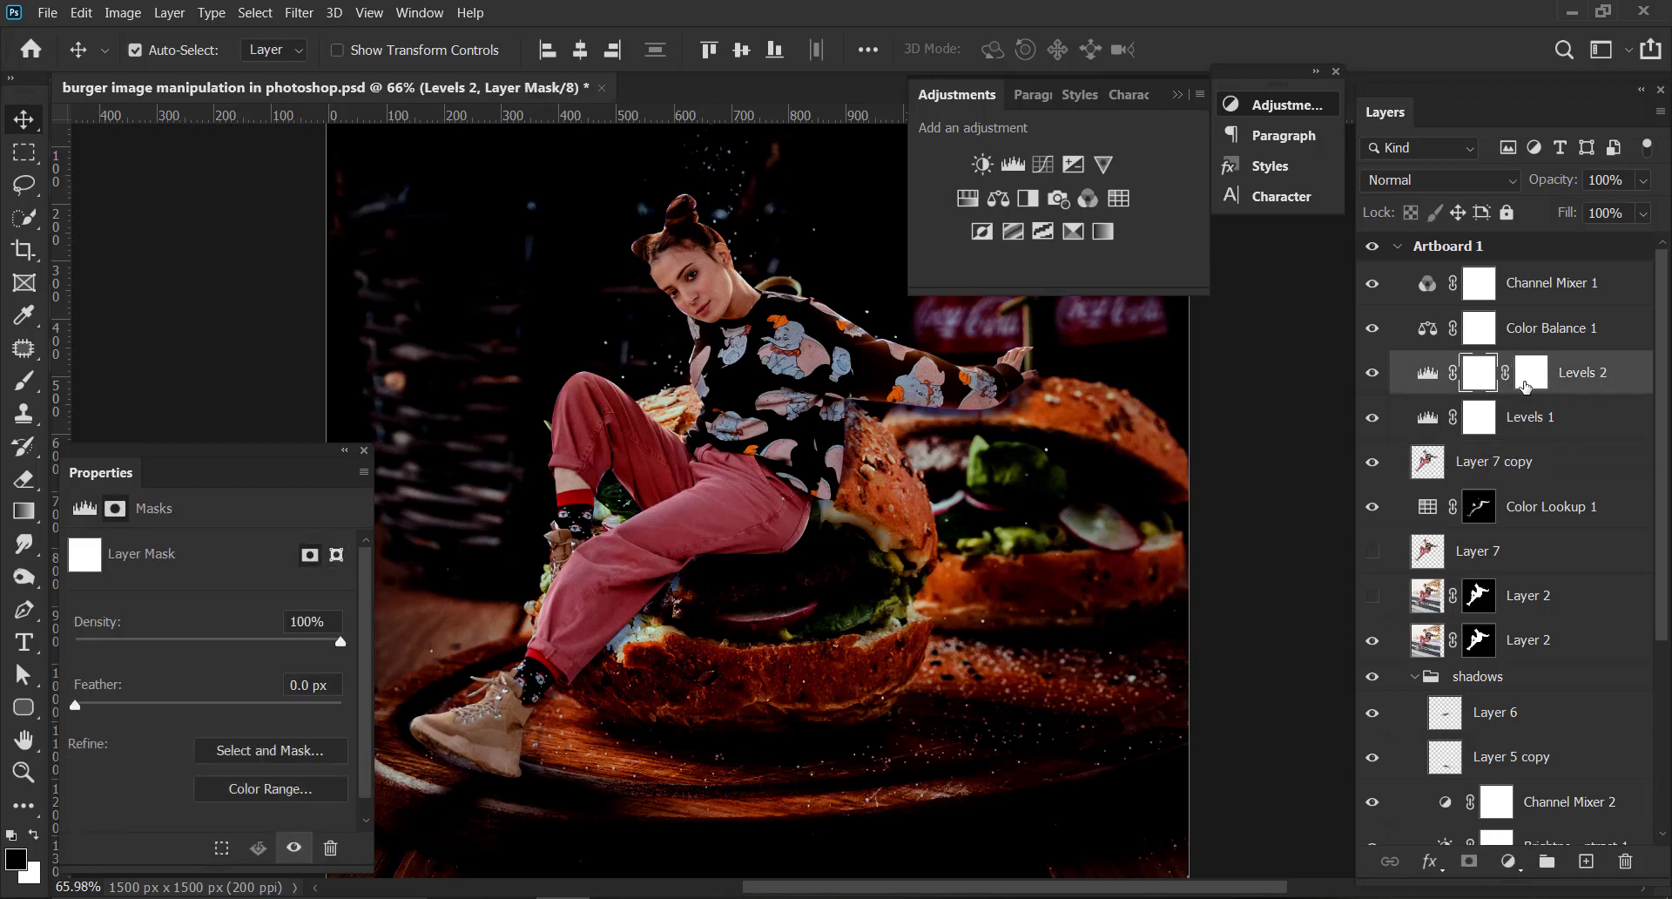
key("ctrl+i")
left_click(337, 554)
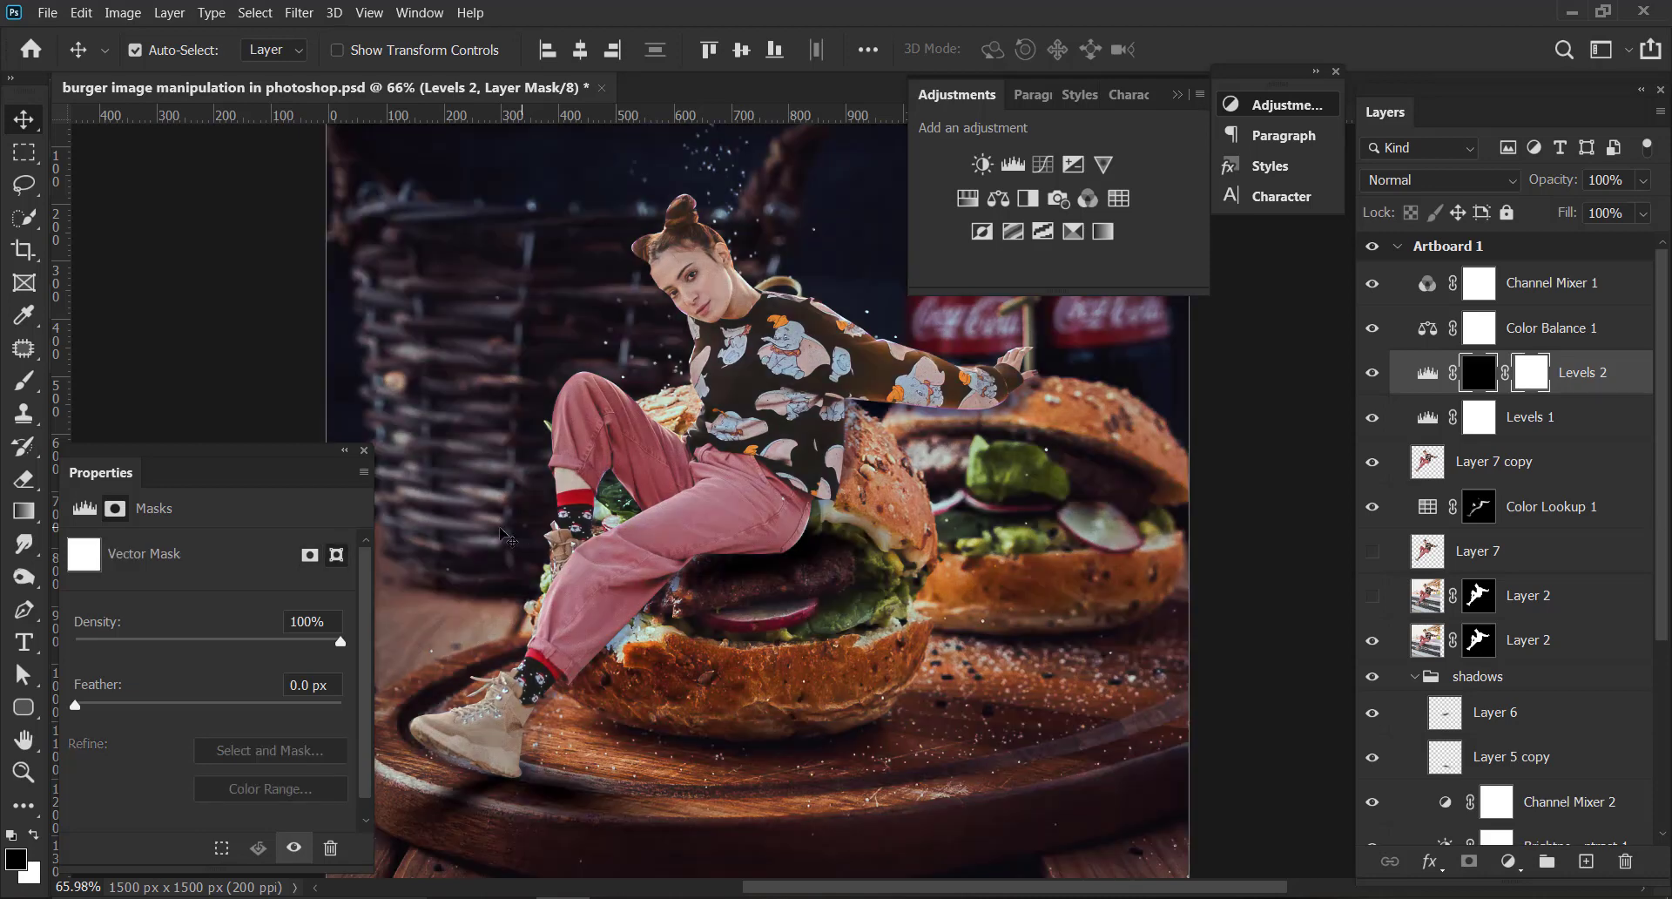
Paint white on the Levels 2 mask with a 70 px brush at 70% opacity to darken the shoe, trousers and inner thigh.
key("x")
key("b")
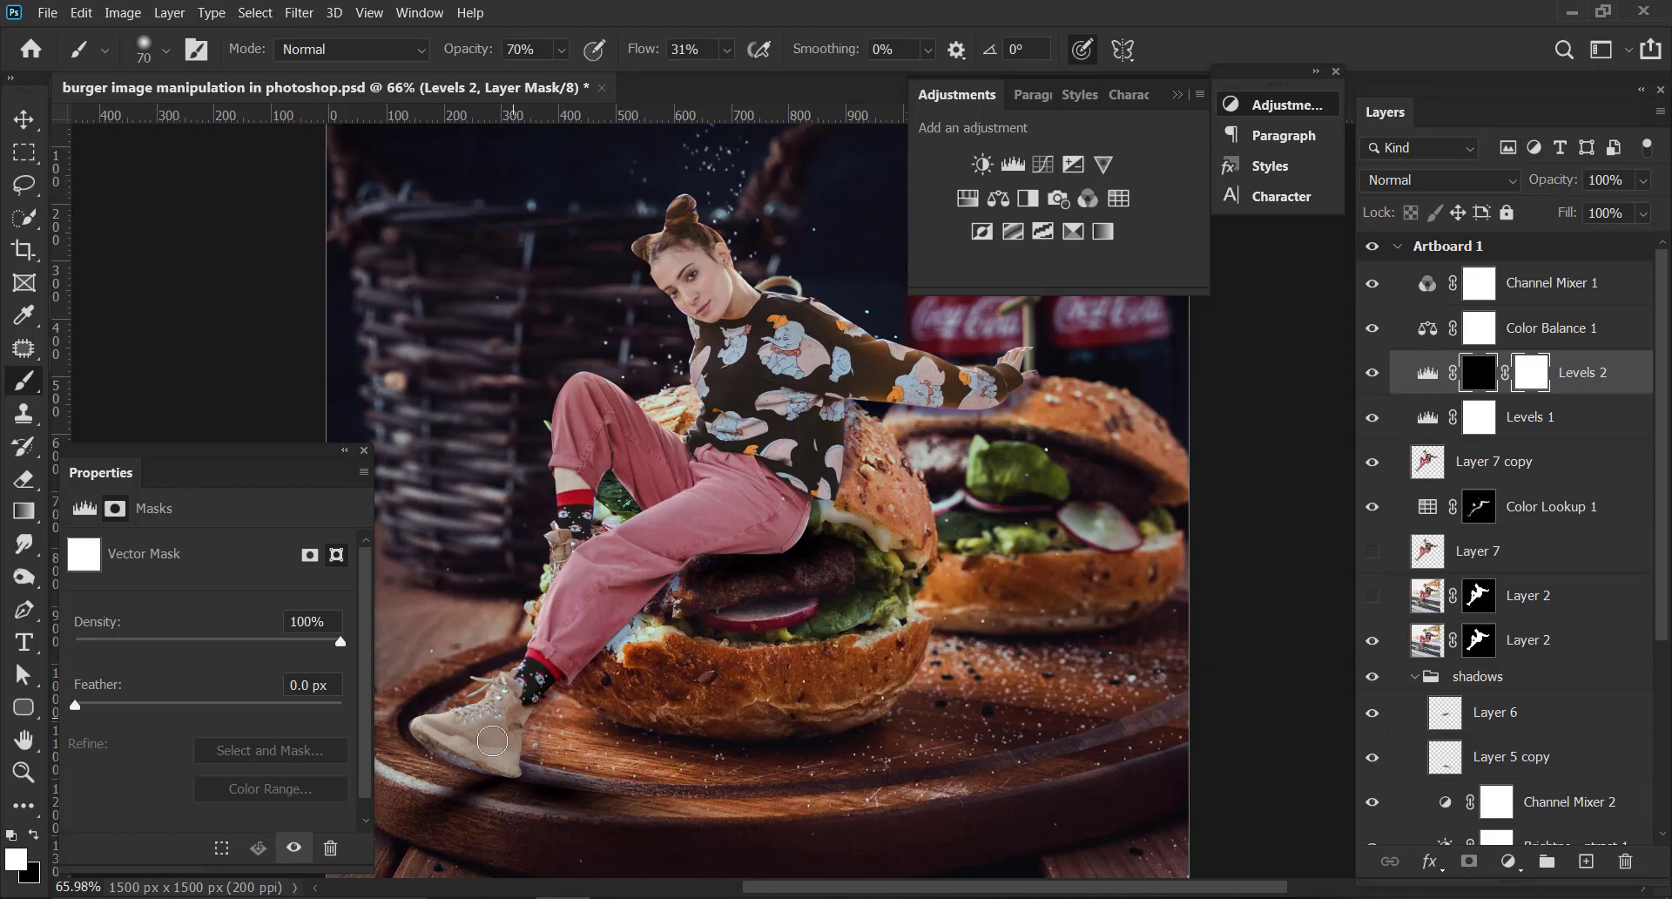
mouse_move(523, 740)
left_mouse_down()
mouse_move(633, 604)
mouse_move(585, 637)
mouse_move(627, 584)
mouse_move(738, 539)
mouse_move(760, 556)
mouse_move(810, 534)
mouse_move(863, 417)
mouse_move(833, 424)
mouse_move(831, 480)
mouse_move(825, 388)
mouse_move(976, 405)
mouse_move(1010, 380)
mouse_move(830, 397)
mouse_move(1004, 396)
mouse_move(825, 401)
mouse_move(832, 470)
left_mouse_up()
mouse_move(642, 440)
left_mouse_down()
mouse_move(614, 461)
mouse_move(640, 494)
left_mouse_up()
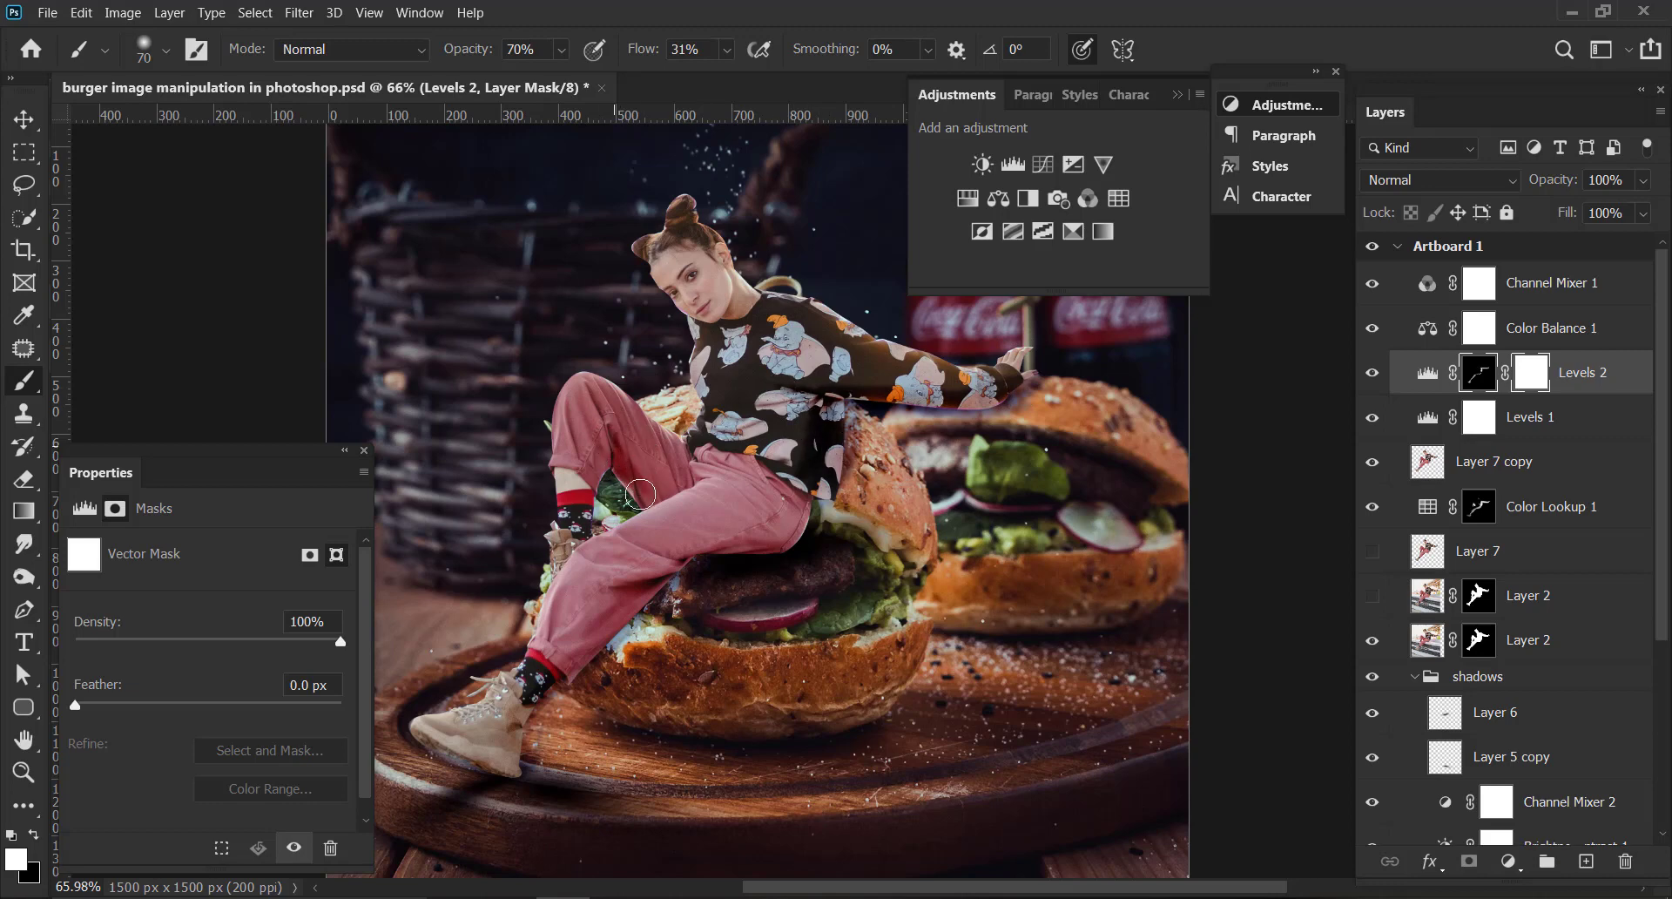
Reduce the brush to 25% opacity and 17% flow, and paint soft shading over the woman's inner thigh.
left_click(562, 52)
left_click_drag(571, 75, 527, 76)
left_click(727, 53)
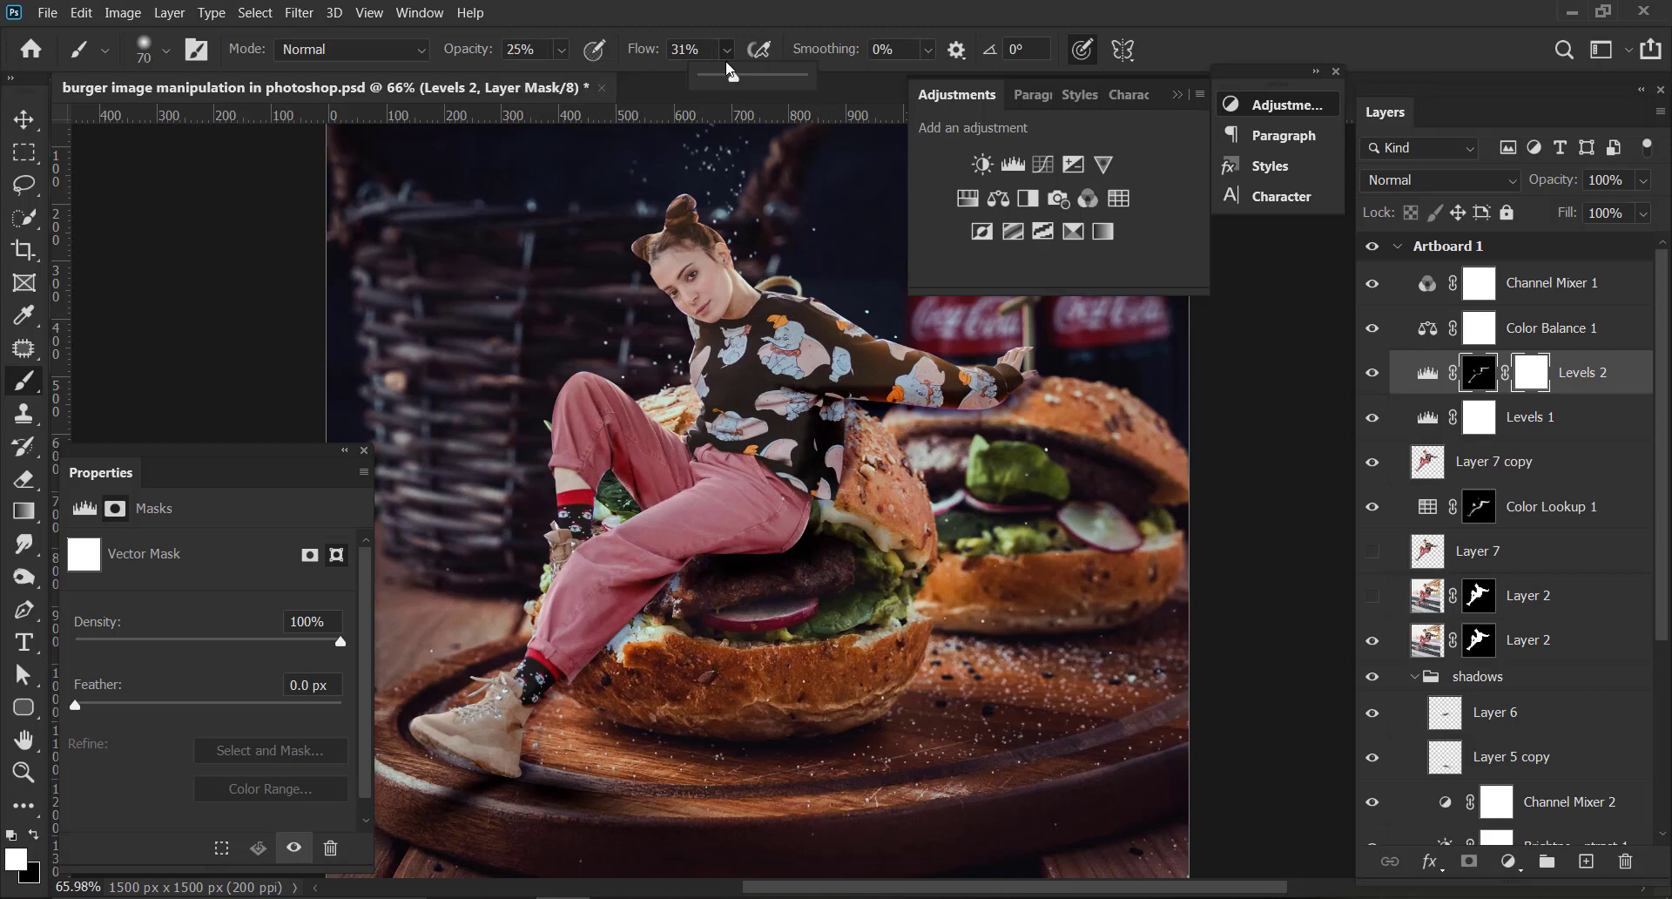
left_click_drag(728, 73, 713, 74)
left_click(628, 440)
left_click_drag(623, 435, 668, 483)
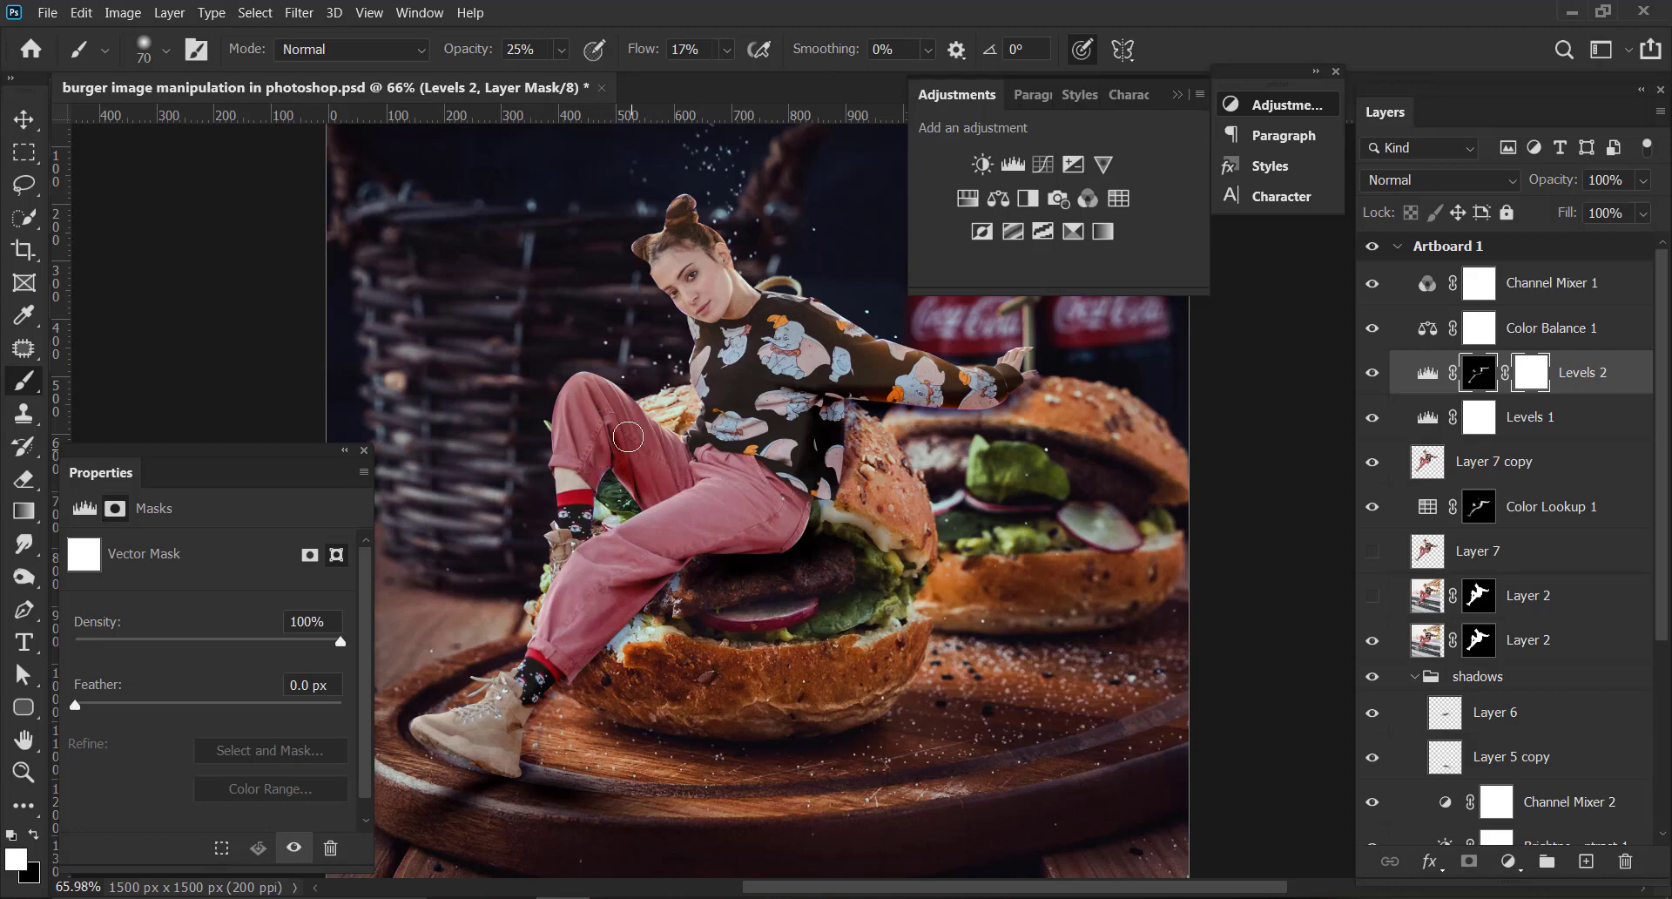
Touch up the inner-leg shading at 33% brush opacity, and darken the front shoe at 35% flow.
left_click(562, 50)
left_click_drag(572, 68, 581, 68)
left_click(615, 442)
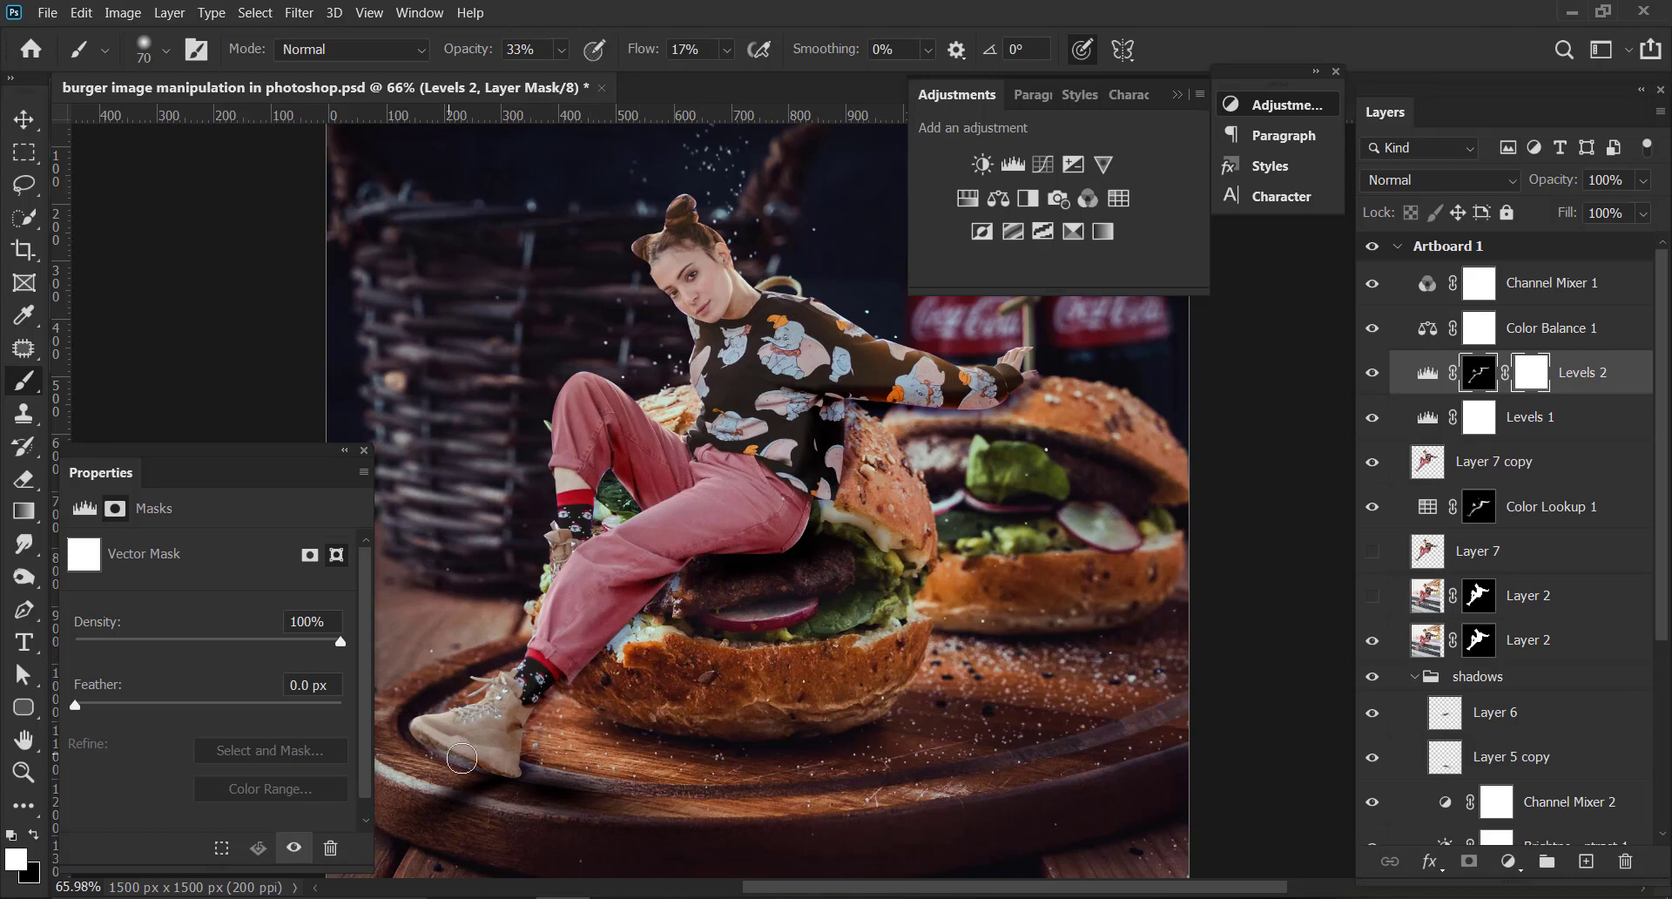
left_click(726, 49)
left_click_drag(728, 77, 748, 76)
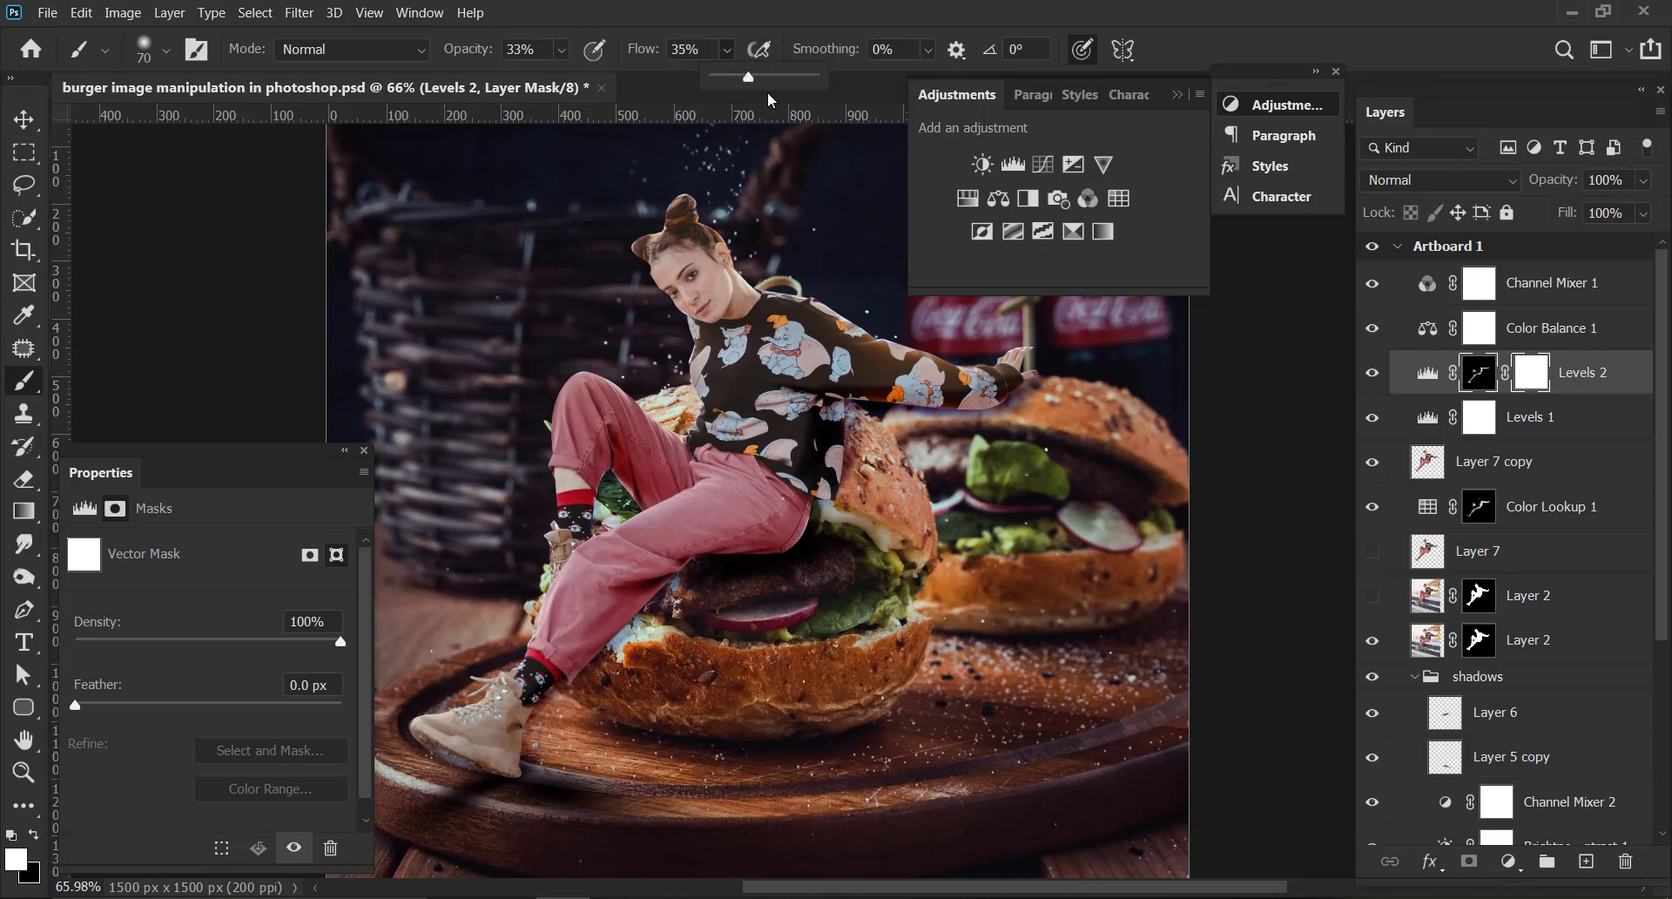
left_click_drag(499, 753, 522, 767)
Raise the brush to 89% flow and 48% opacity, and deepen the shading along the sole of the front shoe.
left_click(727, 50)
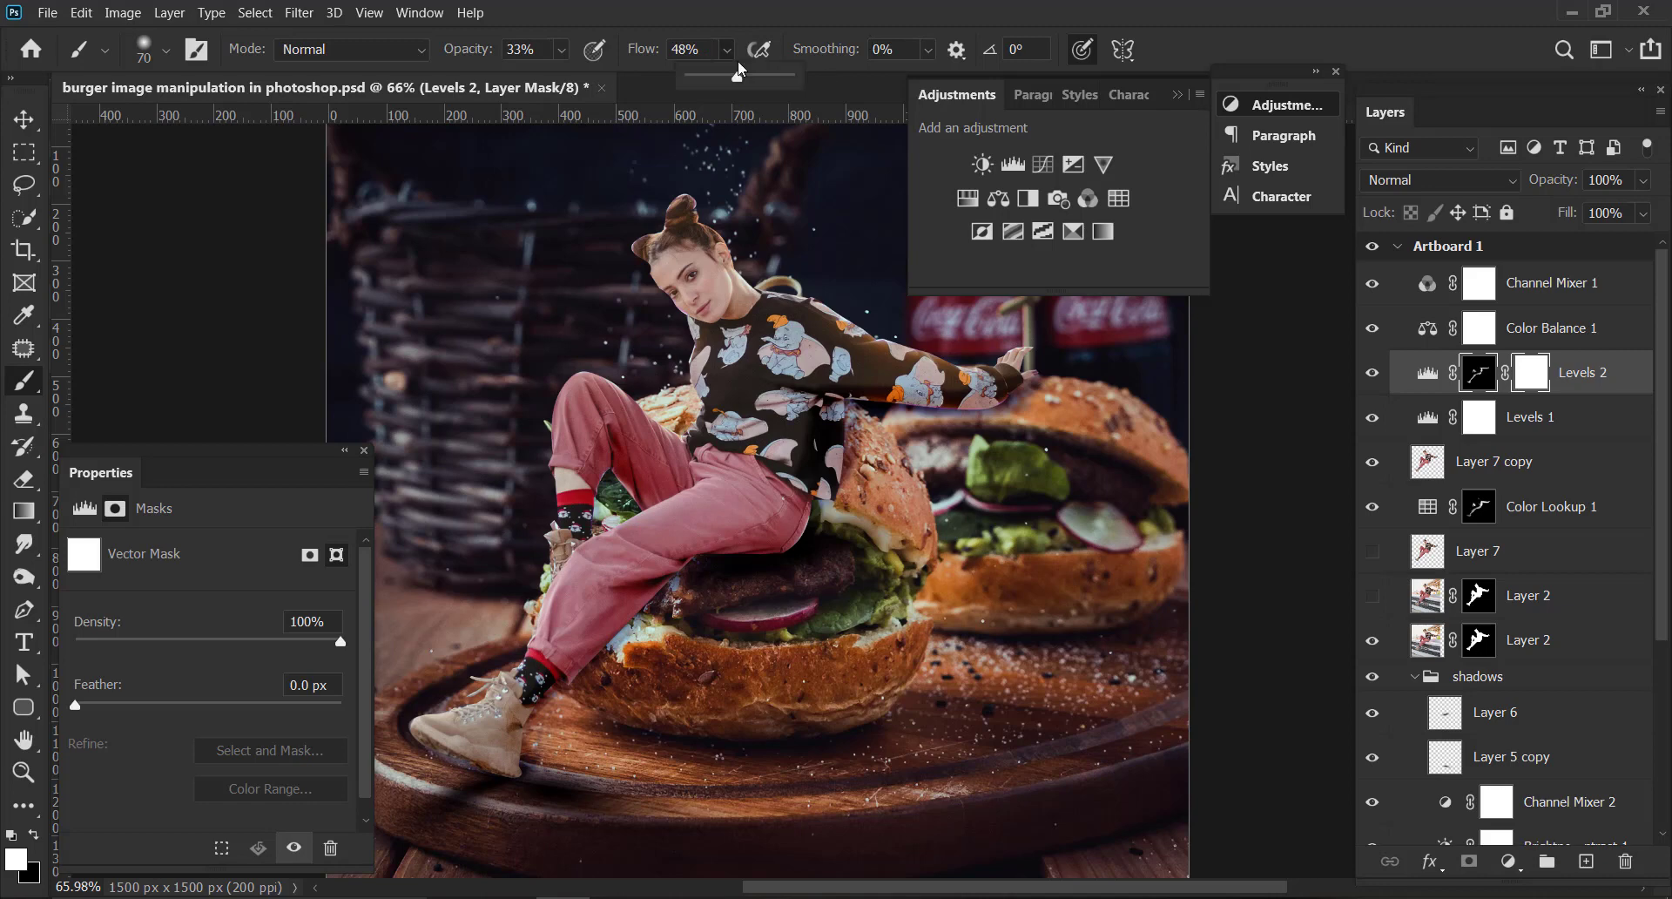
left_click(758, 76)
left_click(780, 77)
left_click(562, 49)
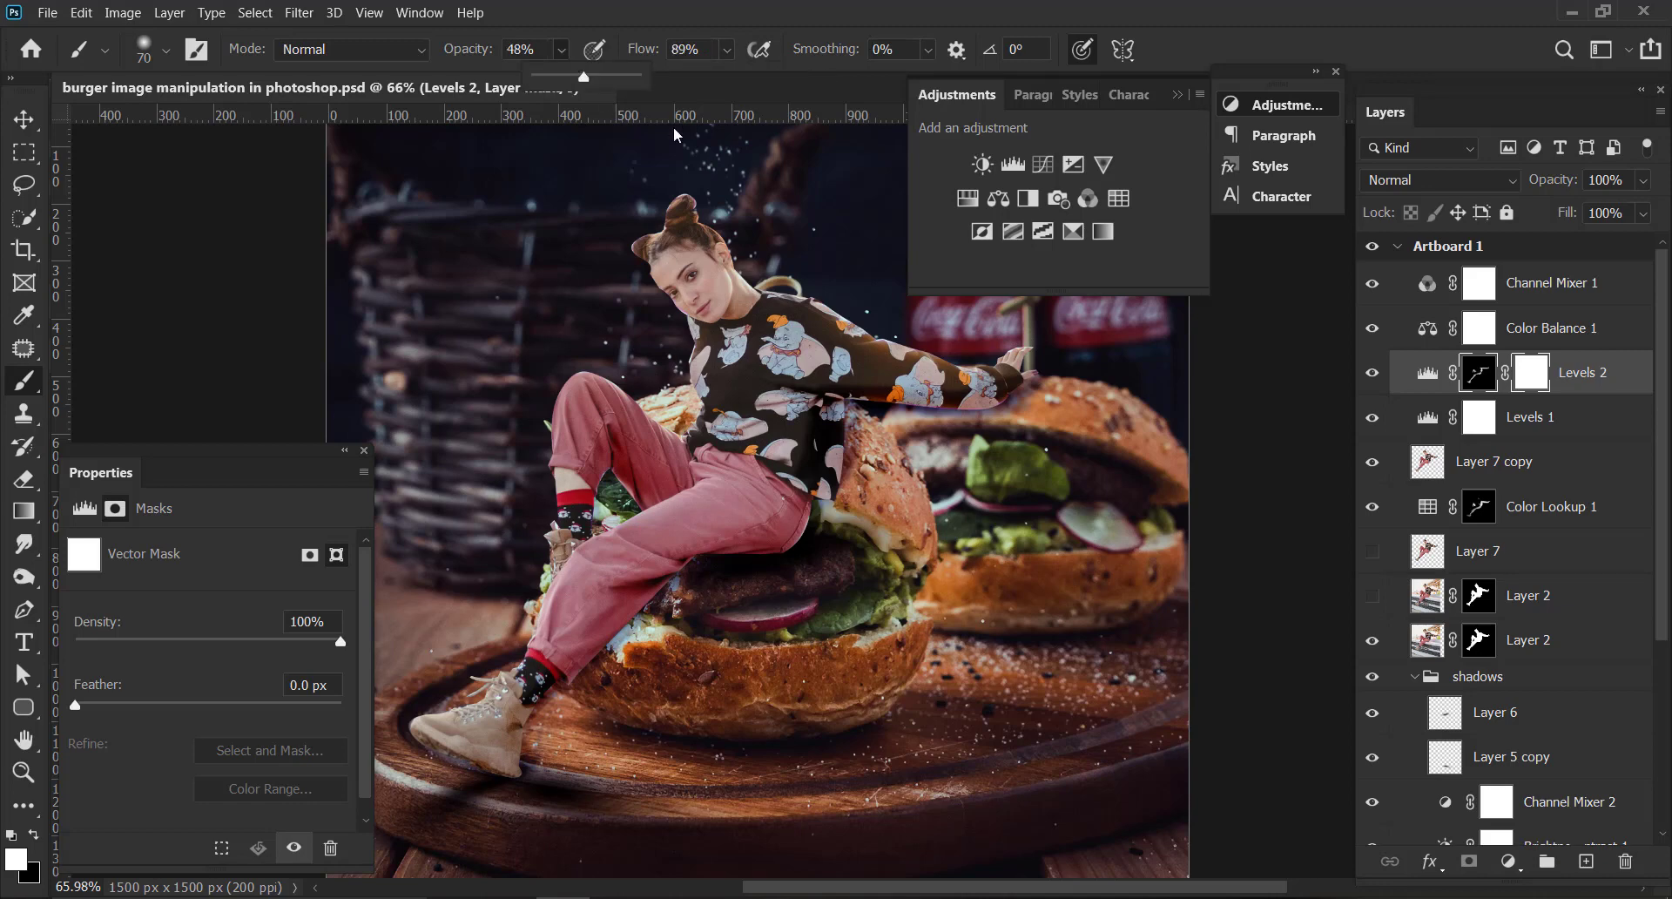
left_click(584, 77)
mouse_move(473, 757)
left_mouse_down()
mouse_move(442, 751)
mouse_move(528, 749)
left_mouse_up()
Extend the Levels 2 mask shading from the sleeve down to the ankle, and set the brush to 19% opacity, 35% flow and 60 px.
left_click(1537, 381)
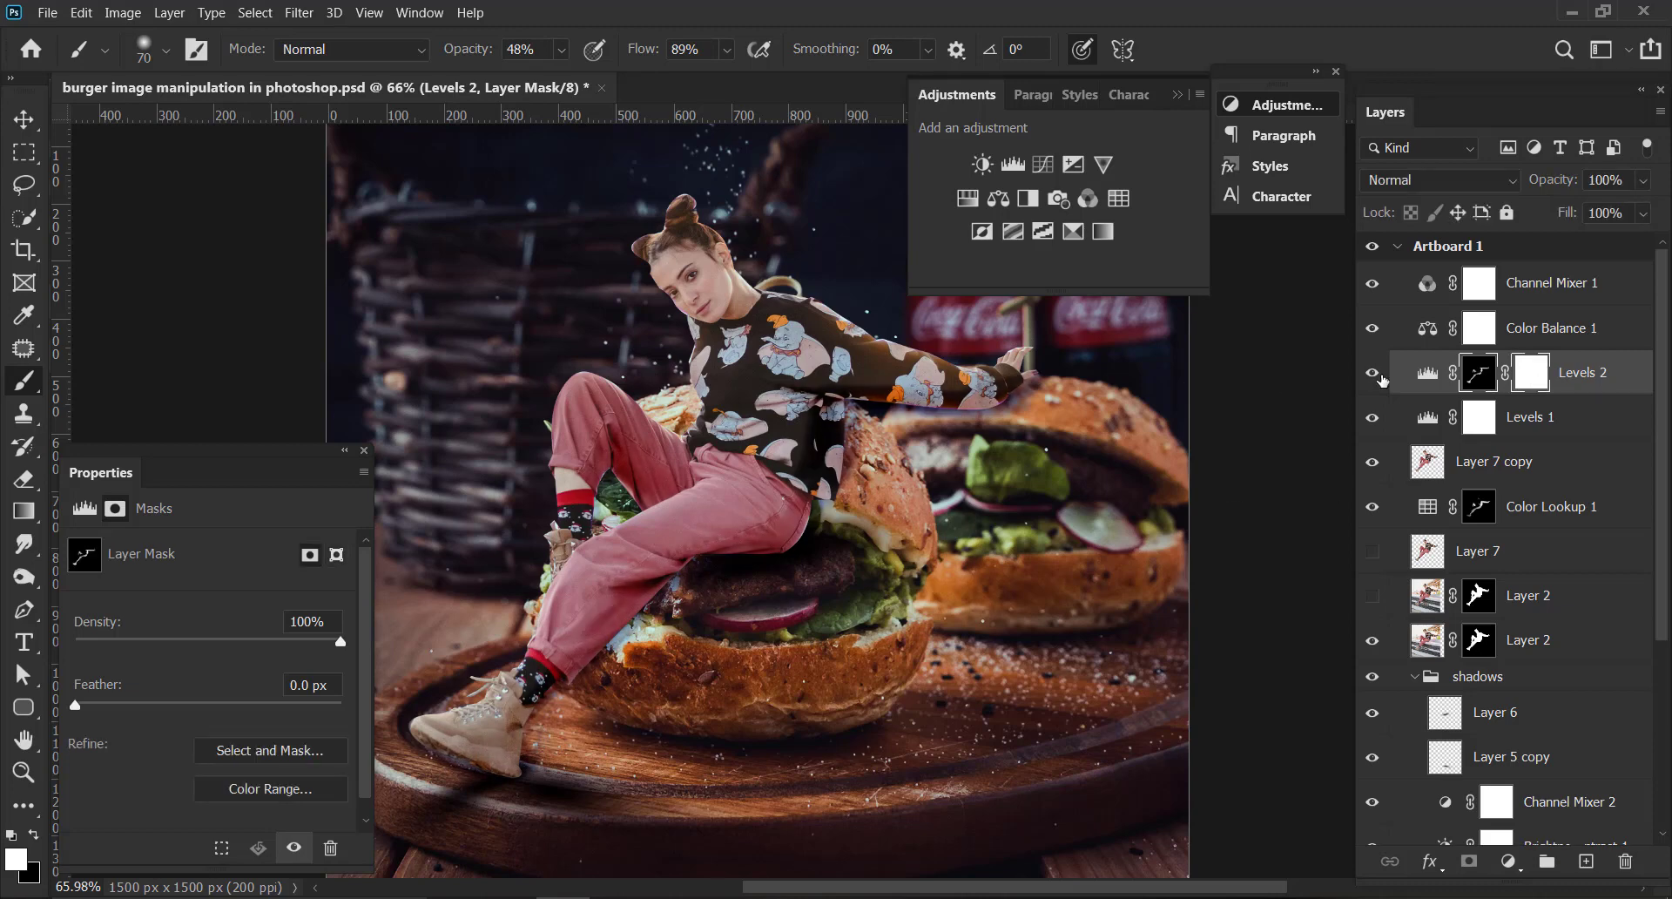
mouse_move(931, 397)
left_mouse_down()
mouse_move(995, 392)
mouse_move(898, 391)
mouse_move(813, 420)
mouse_move(784, 467)
mouse_move(780, 430)
mouse_move(831, 408)
mouse_move(797, 510)
mouse_move(744, 545)
mouse_move(801, 537)
mouse_move(658, 586)
mouse_move(755, 521)
mouse_move(647, 575)
mouse_move(682, 578)
mouse_move(519, 704)
left_mouse_up()
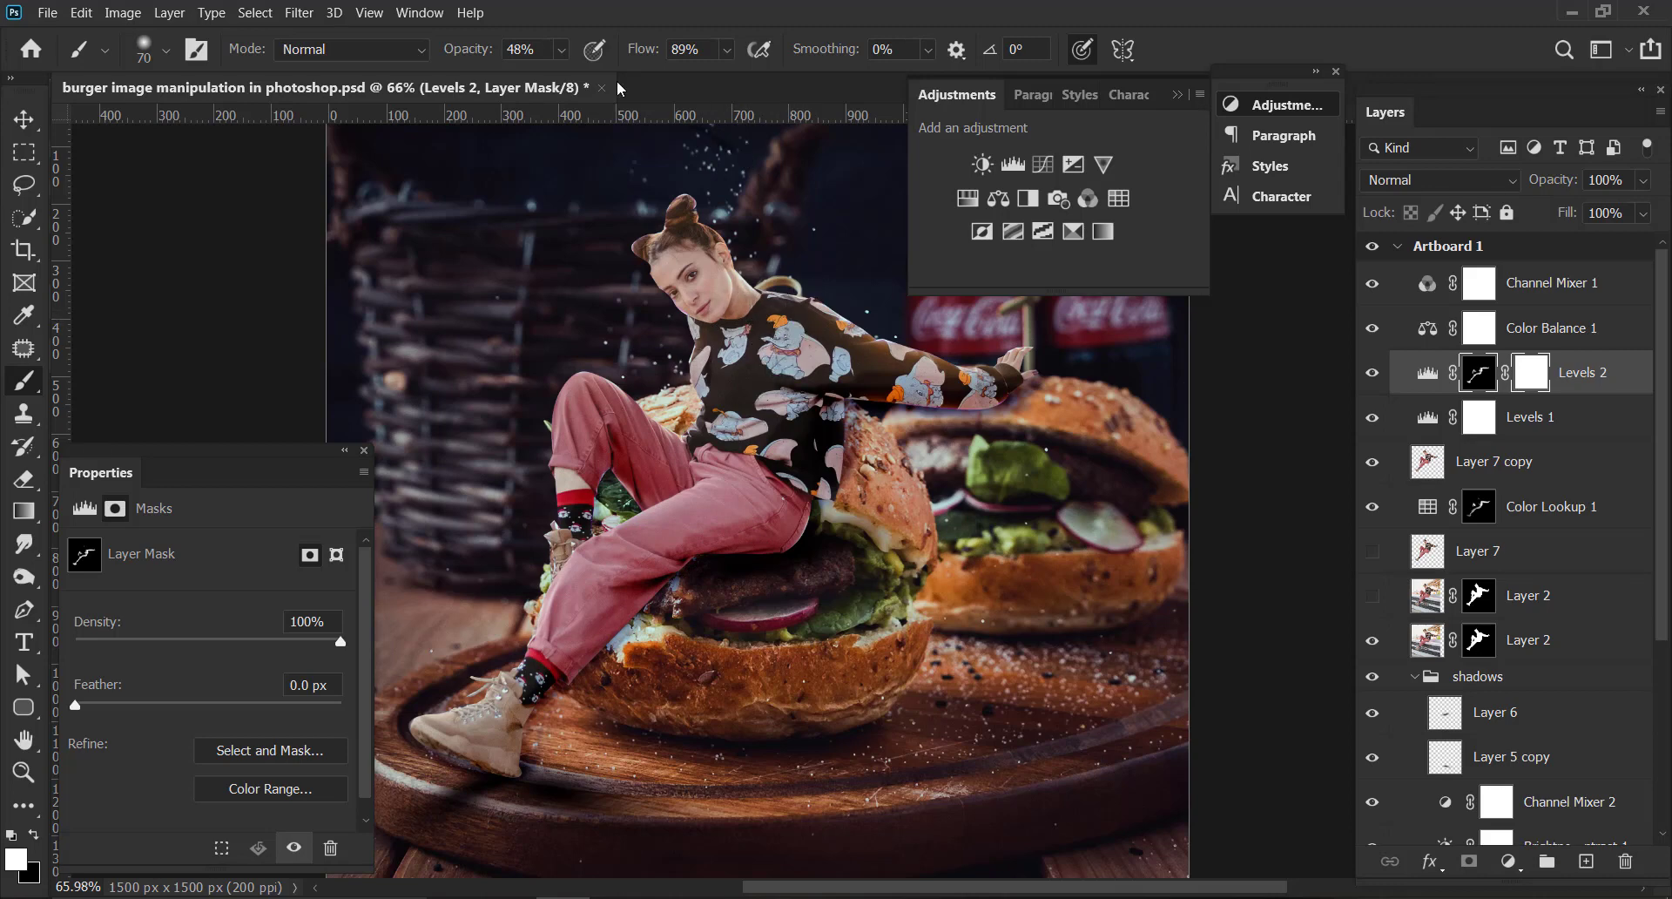
left_click_drag(562, 49, 553, 78)
left_click_drag(726, 50, 697, 80)
key("bracketright")
key("bracketright")
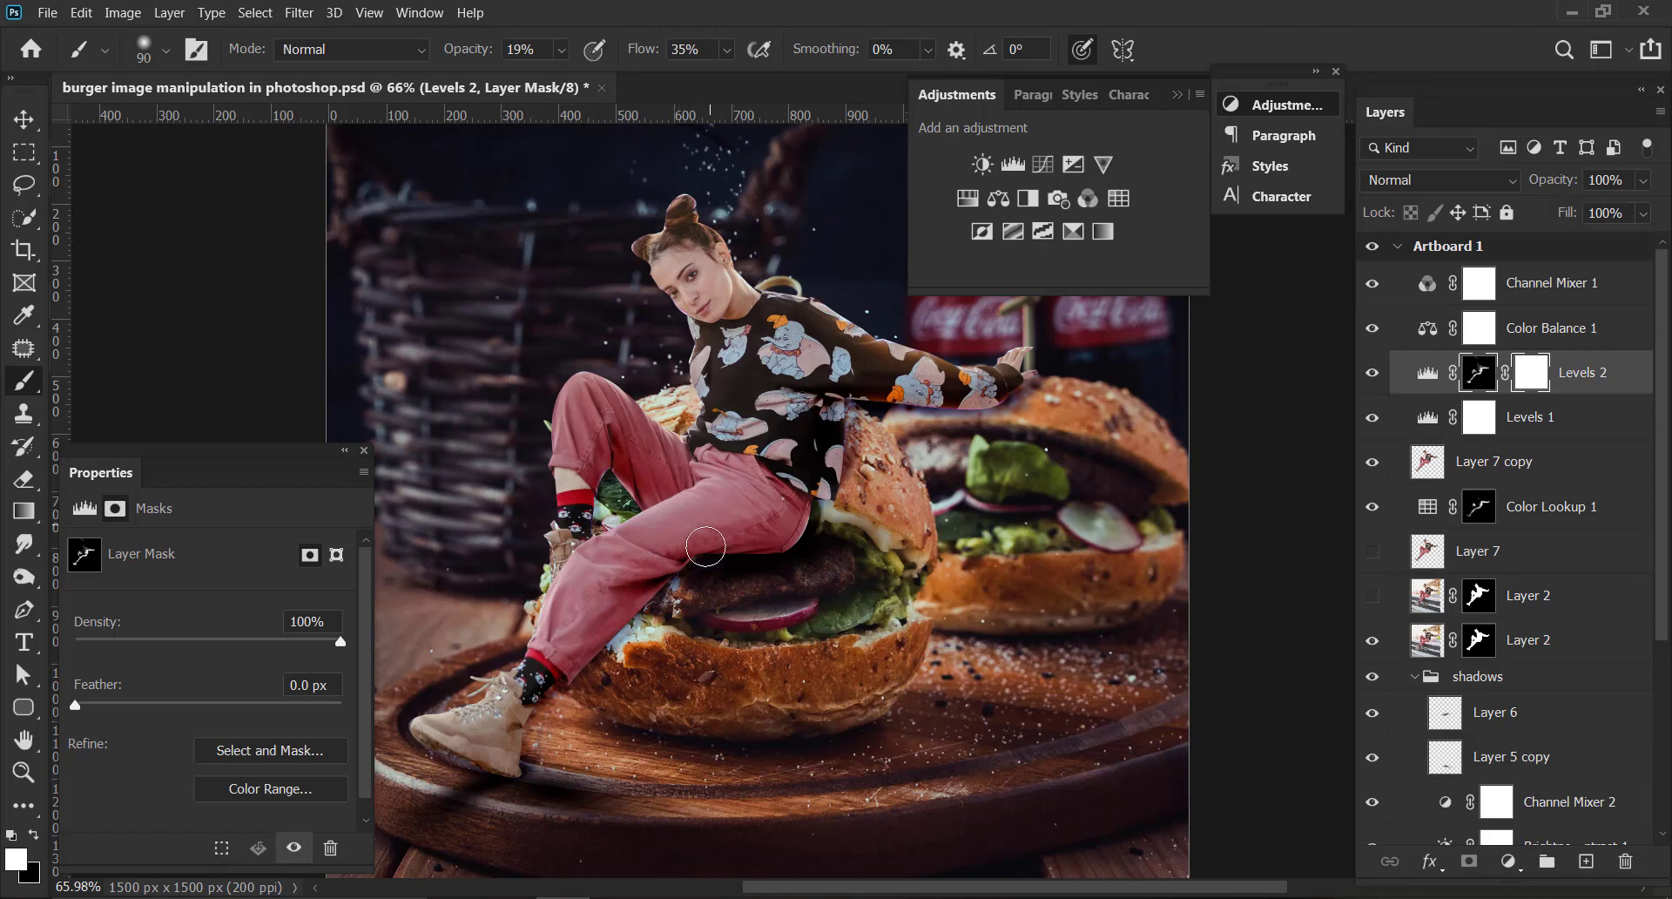
key("bracketleft")
key("bracketleft")
key("bracketleft")
Toggle Layer 7 copy's visibility to compare the shading, and delete the Color Lookup 1 adjustment layer.
left_click(1427, 466)
left_click(1371, 461)
left_click(1371, 462)
left_click(1370, 463)
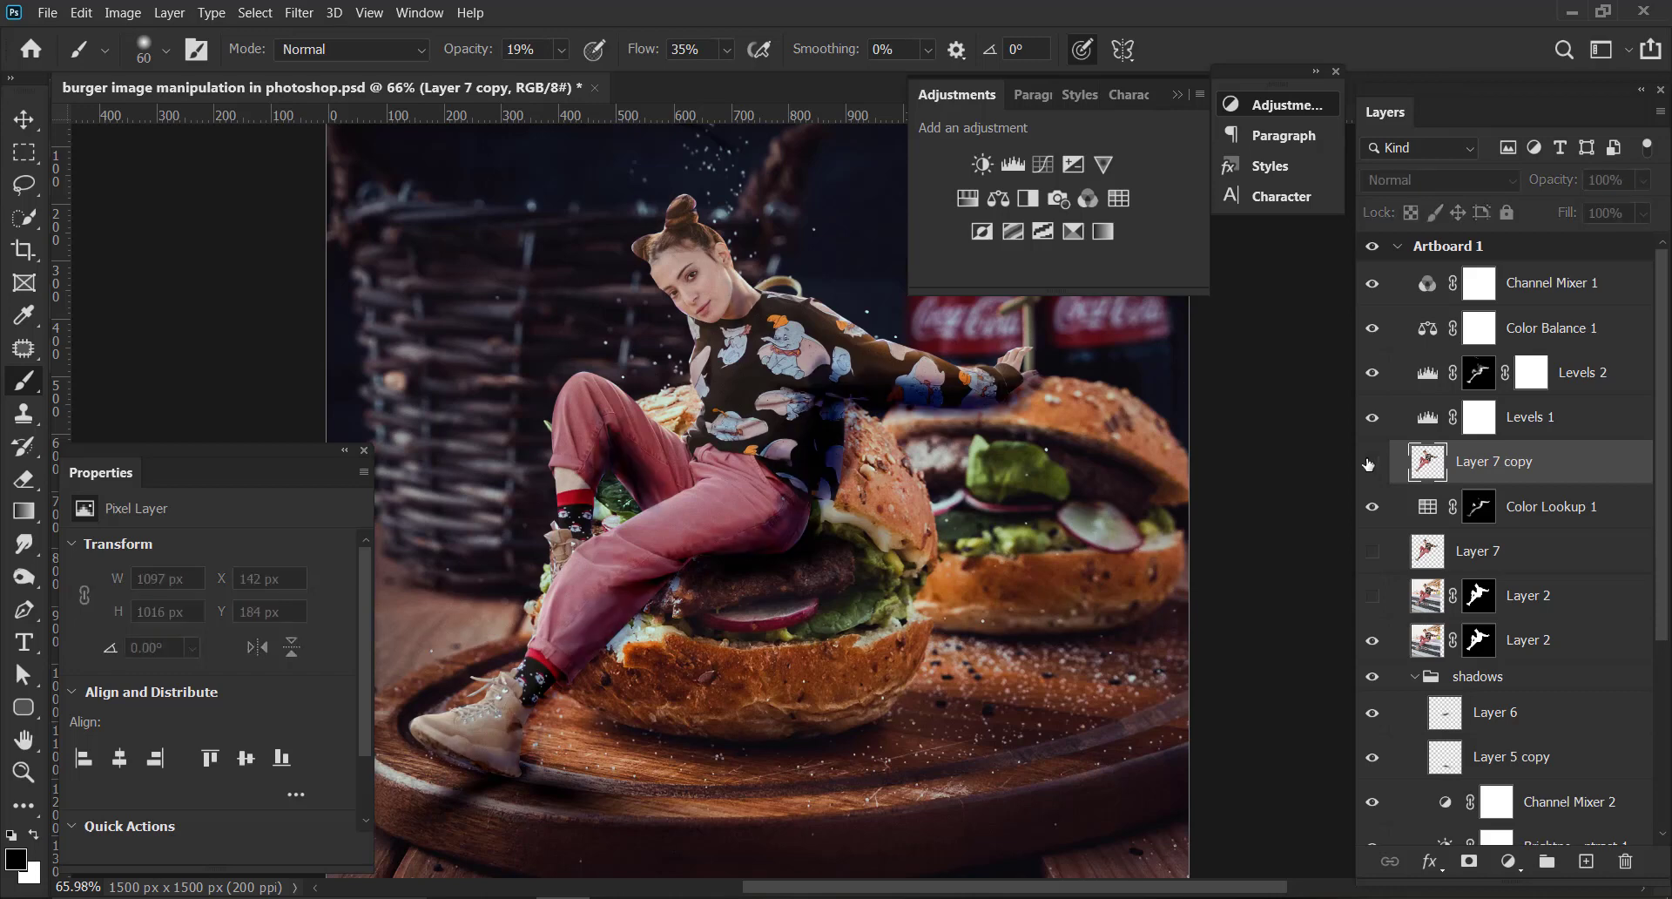
left_click(1531, 512)
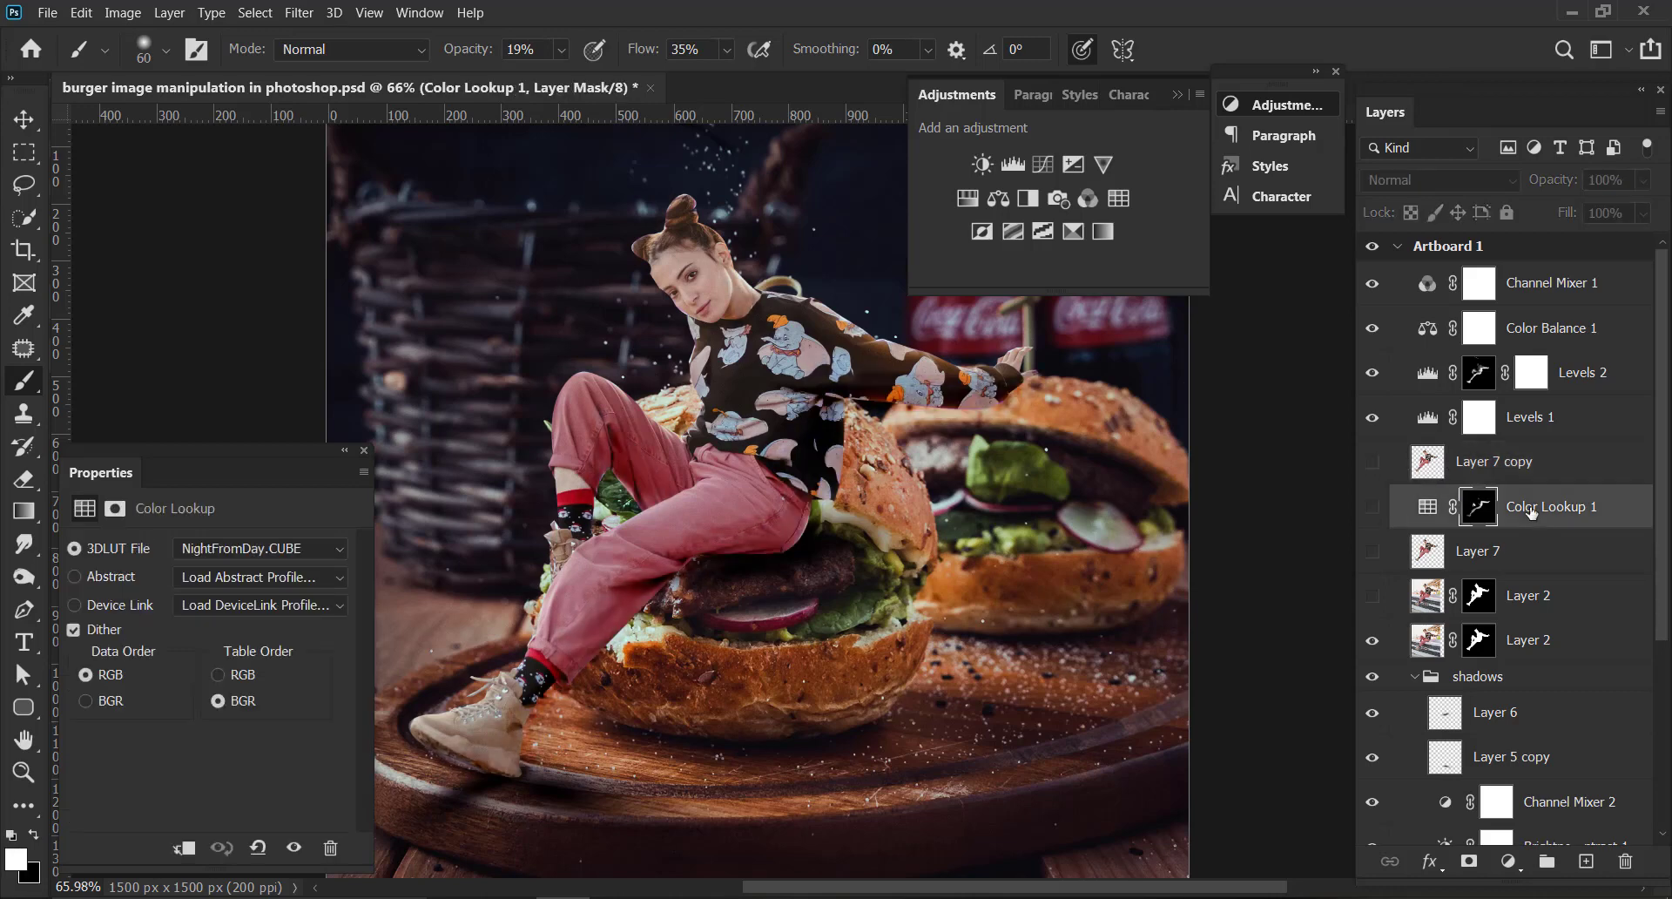
key("Delete")
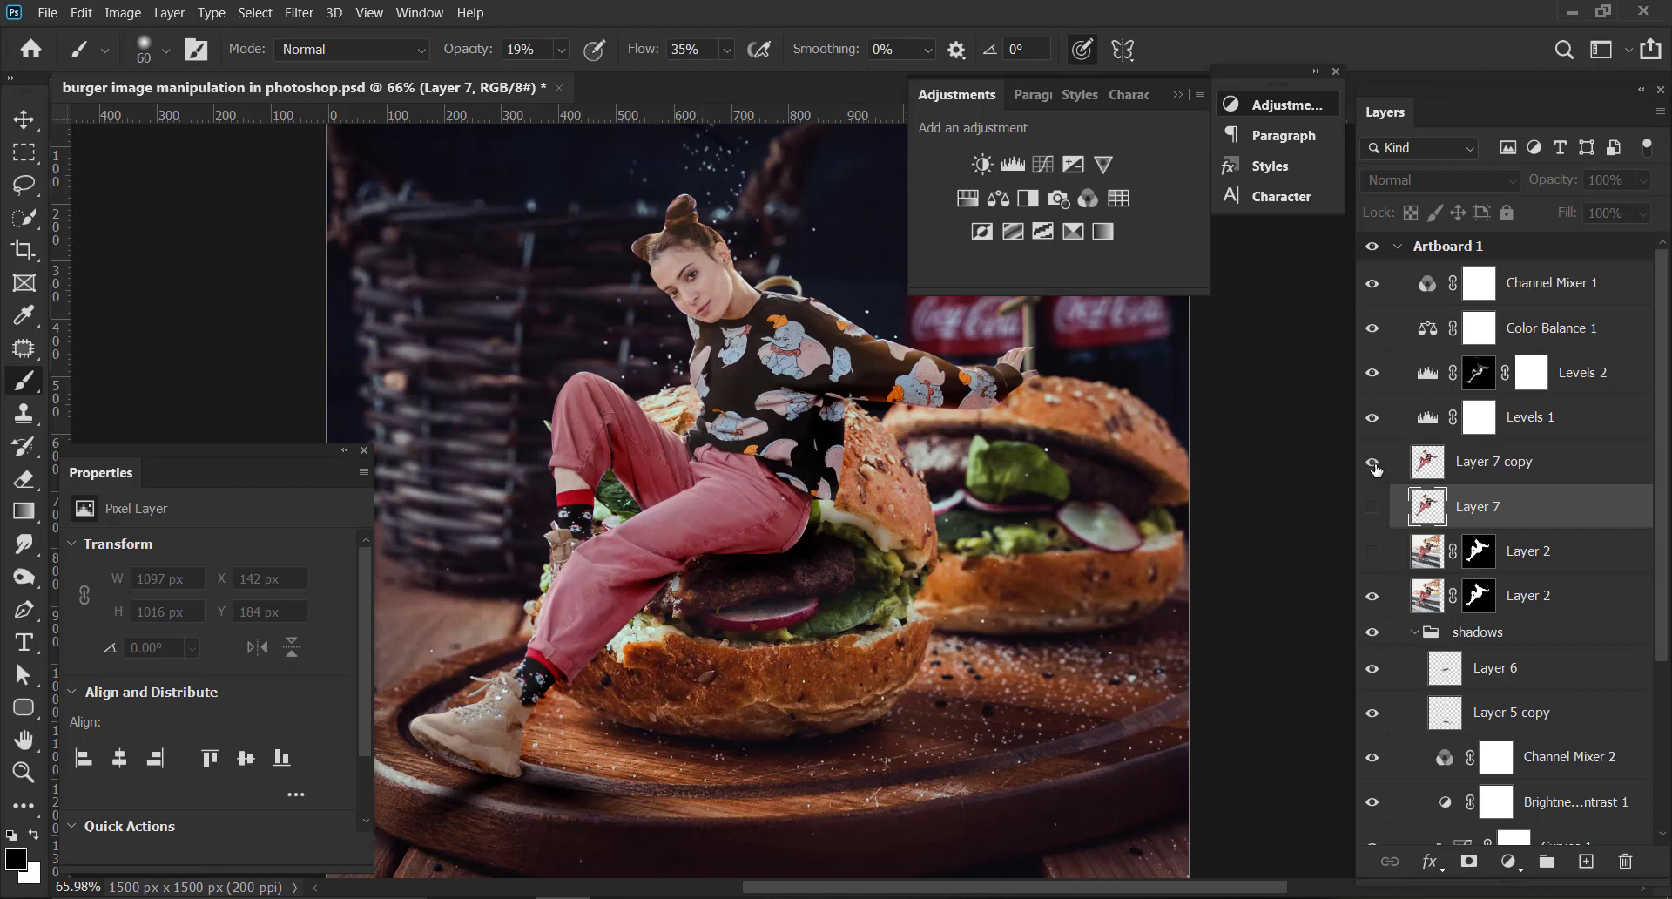
Move Layer 7 above Levels 2 in the layer stack and make it visible.
left_click(1469, 463)
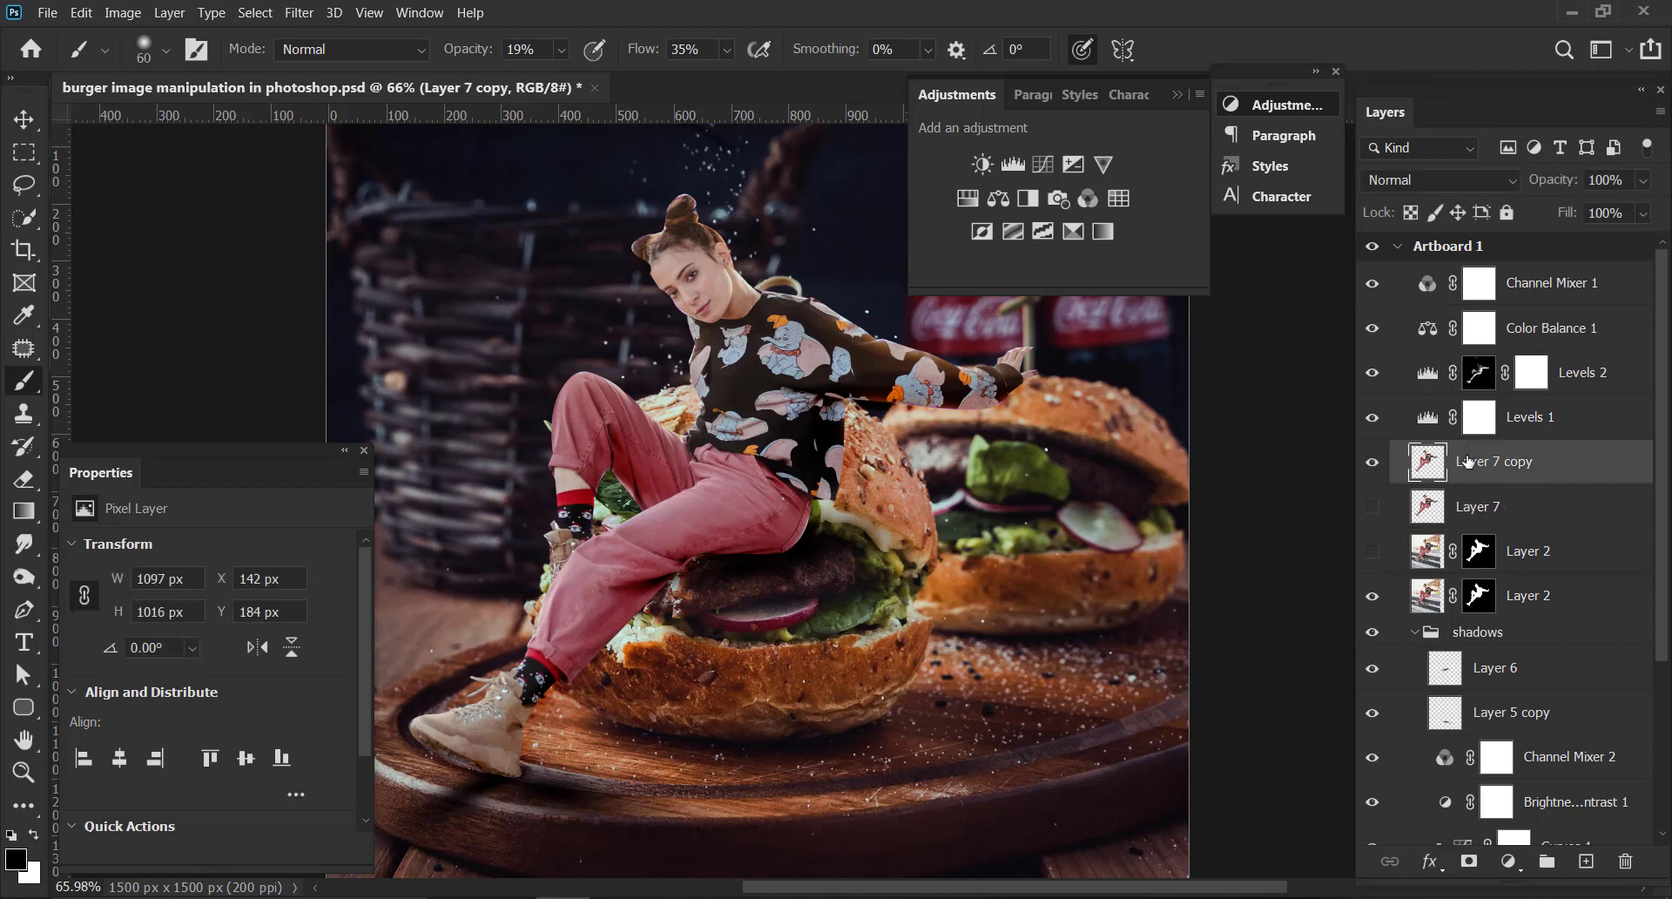
left_click(1466, 508)
left_click_drag(1466, 508, 1374, 375)
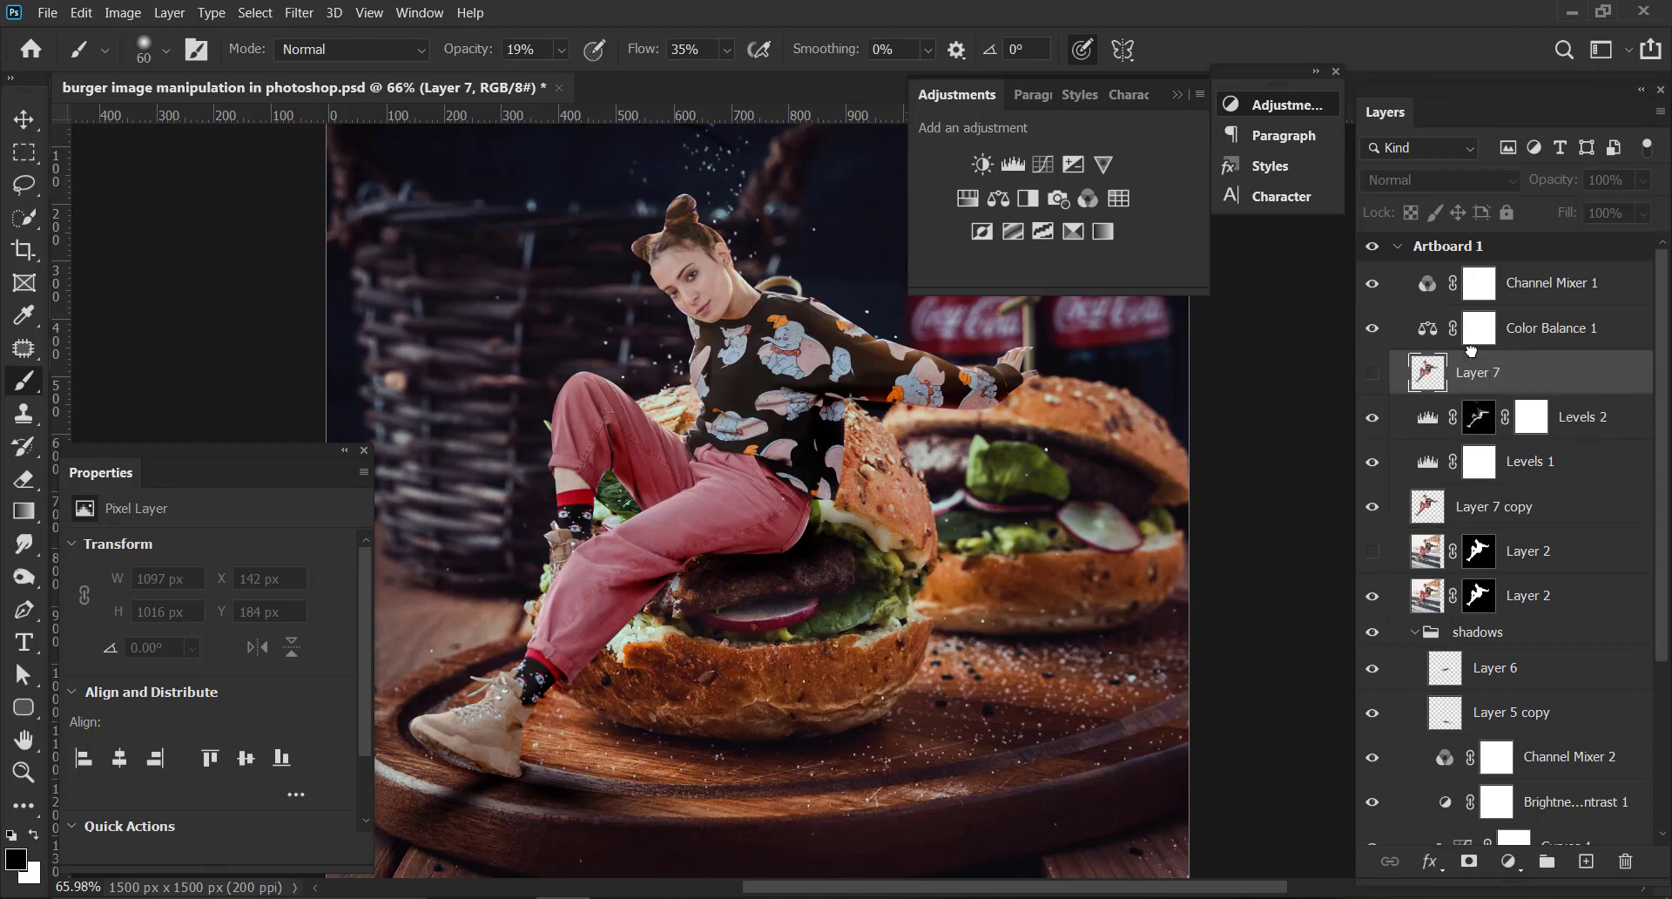
left_click(1373, 373)
left_click(1373, 374)
left_click(1373, 376)
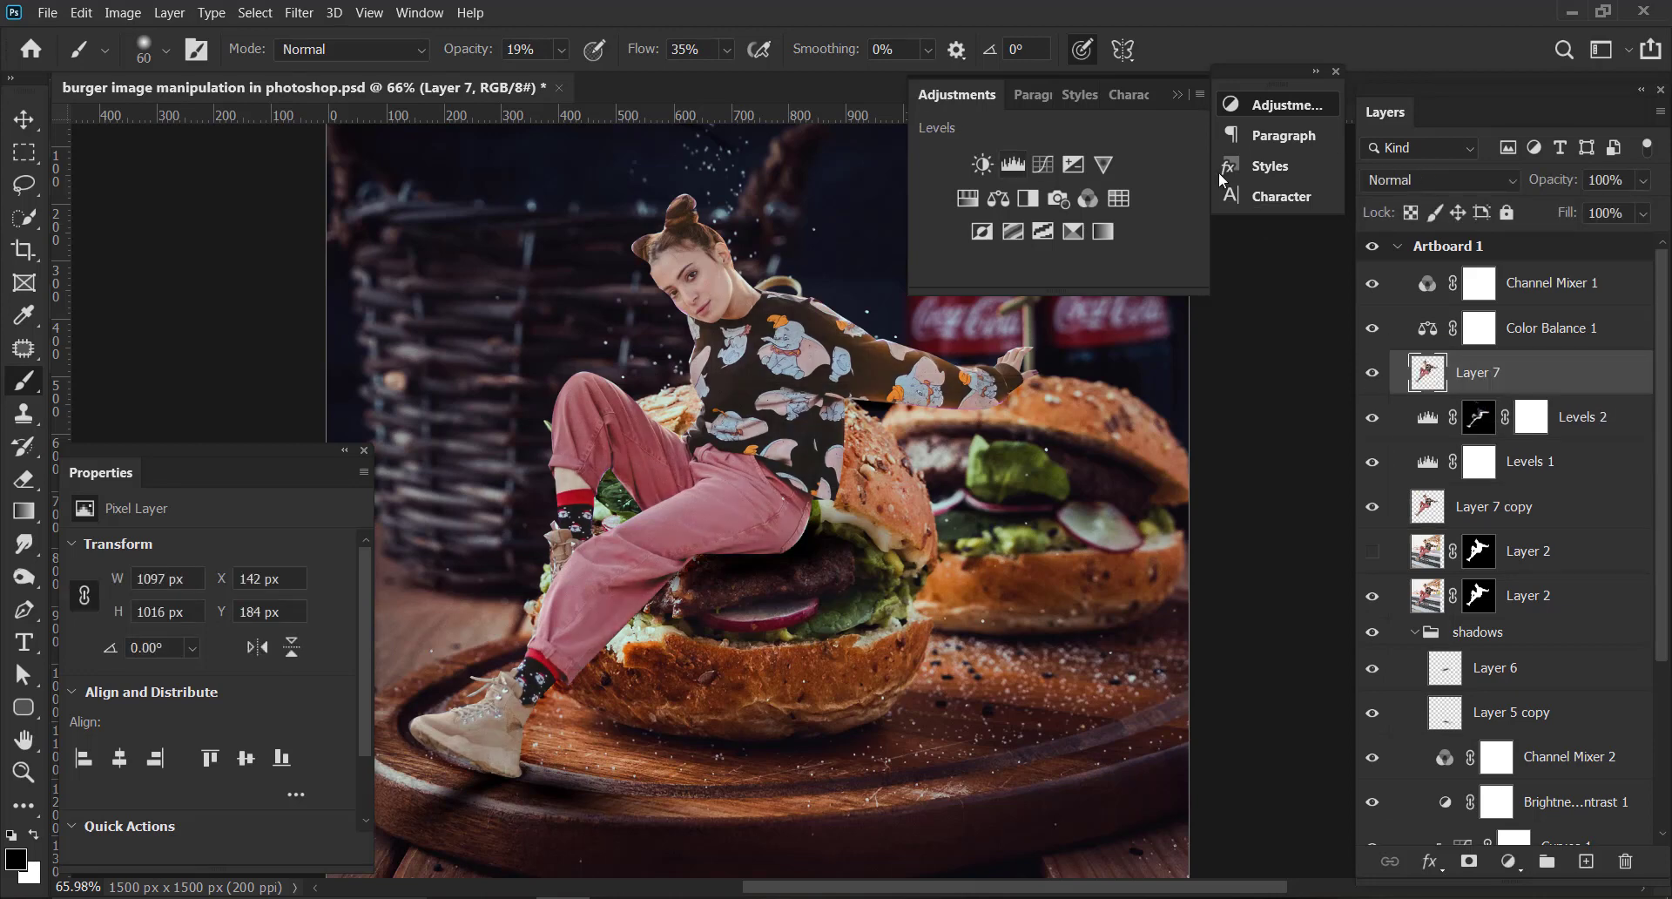
Add a Levels adjustment above Layer 7, lower its white input to brighten the image, and invert its mask to black.
left_click(1012, 164)
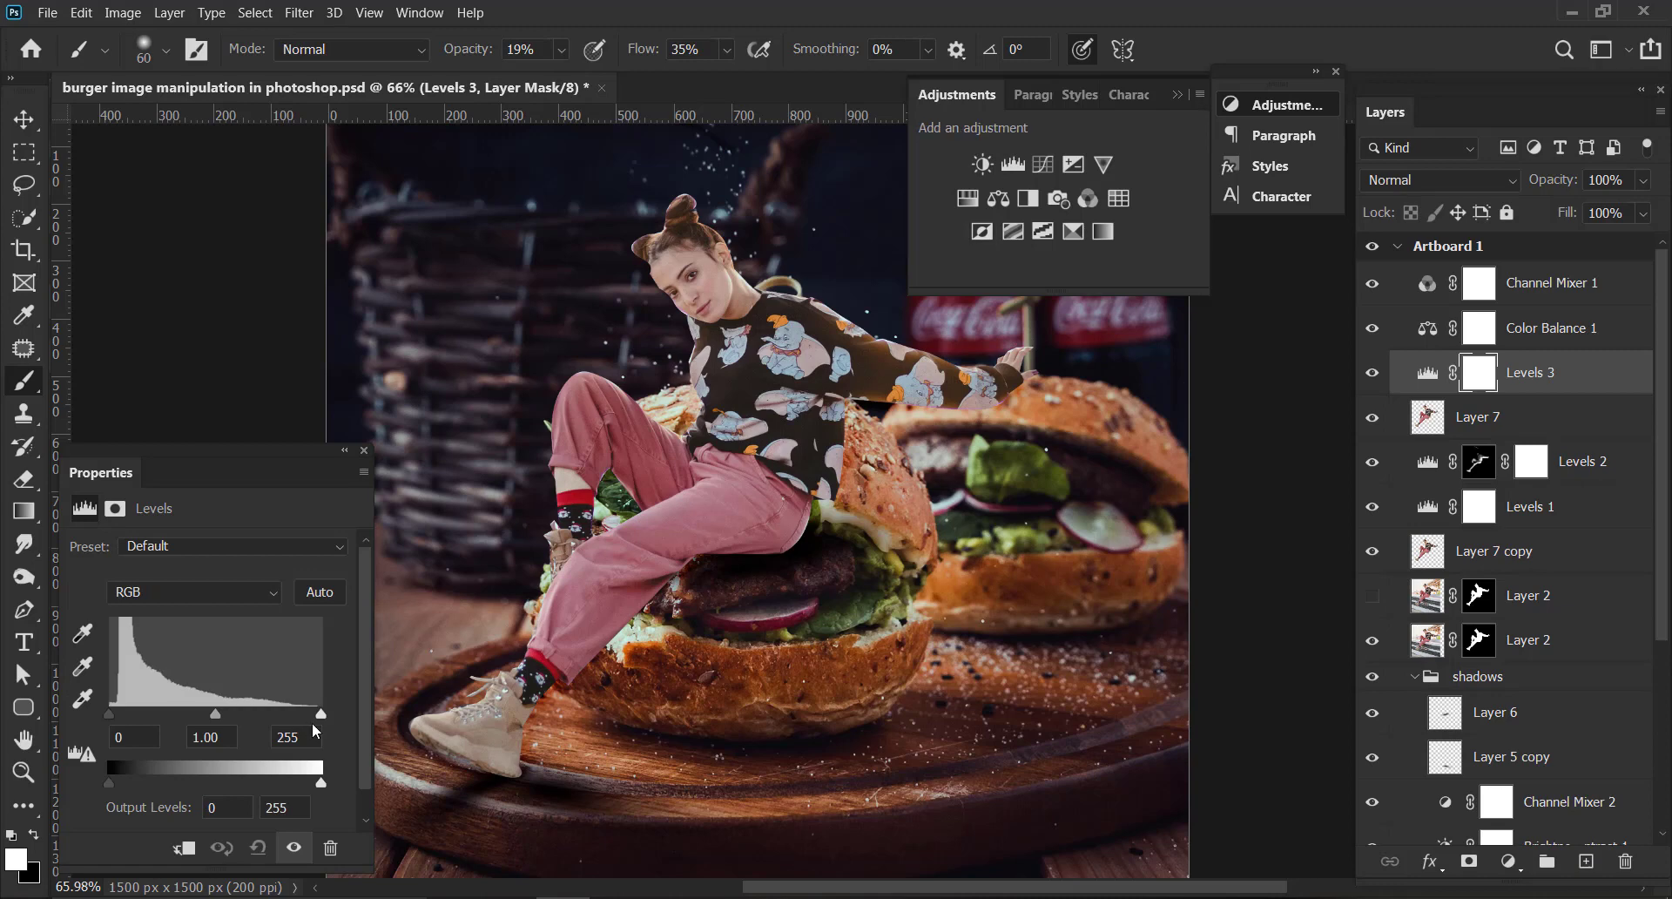
left_click_drag(318, 714, 248, 713)
left_click(1476, 384)
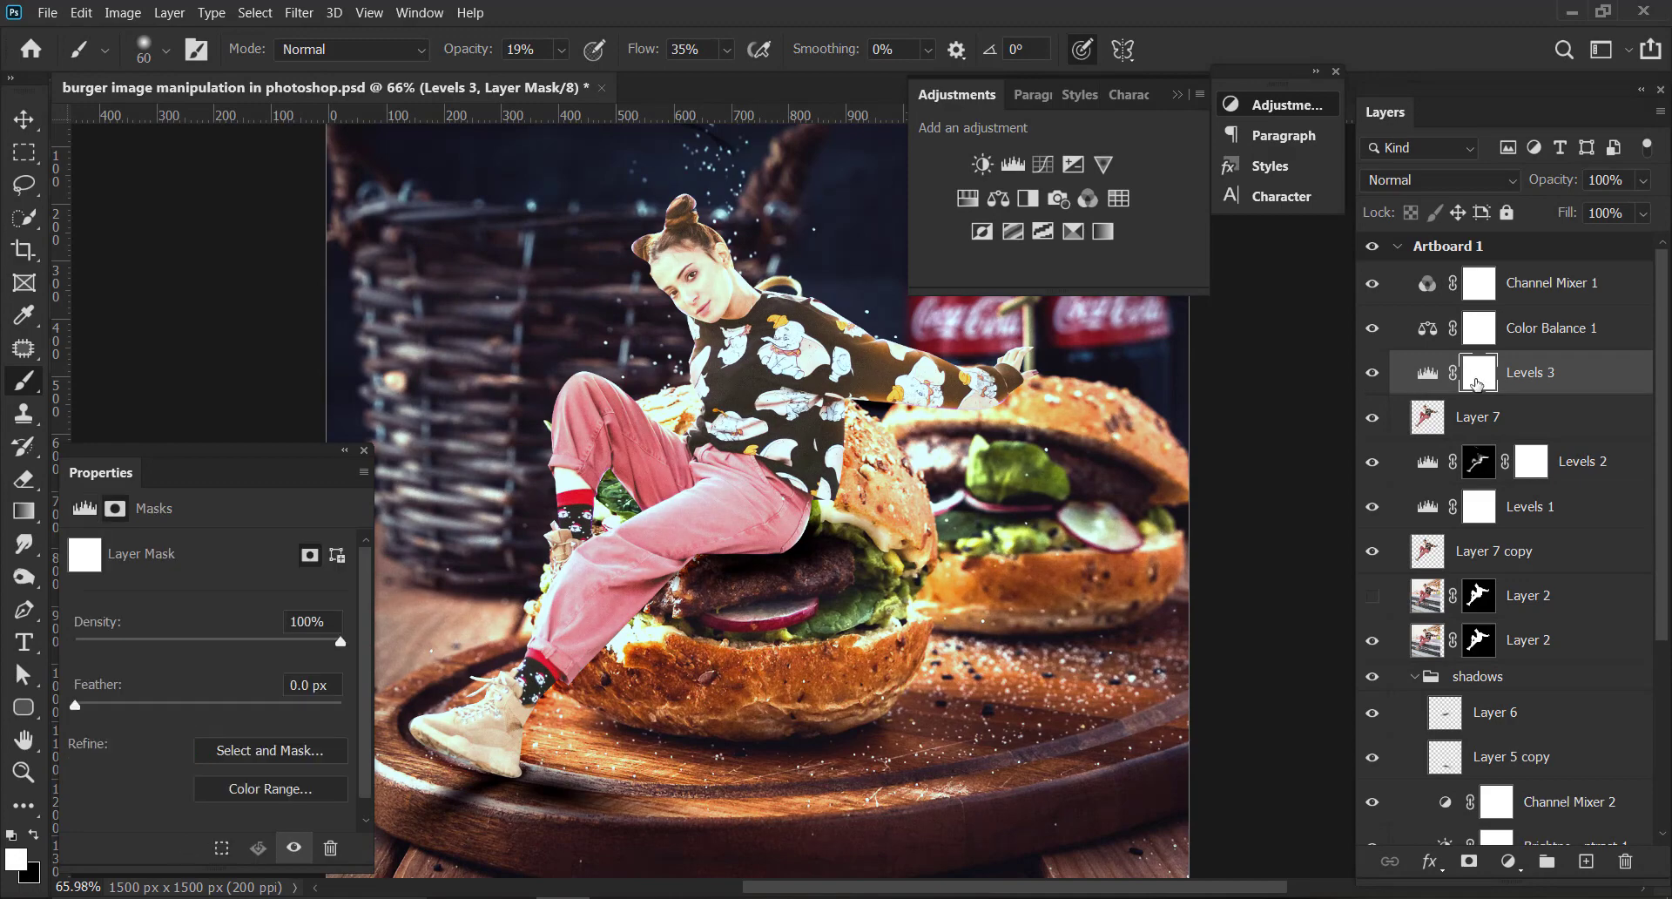
key("ctrl+i")
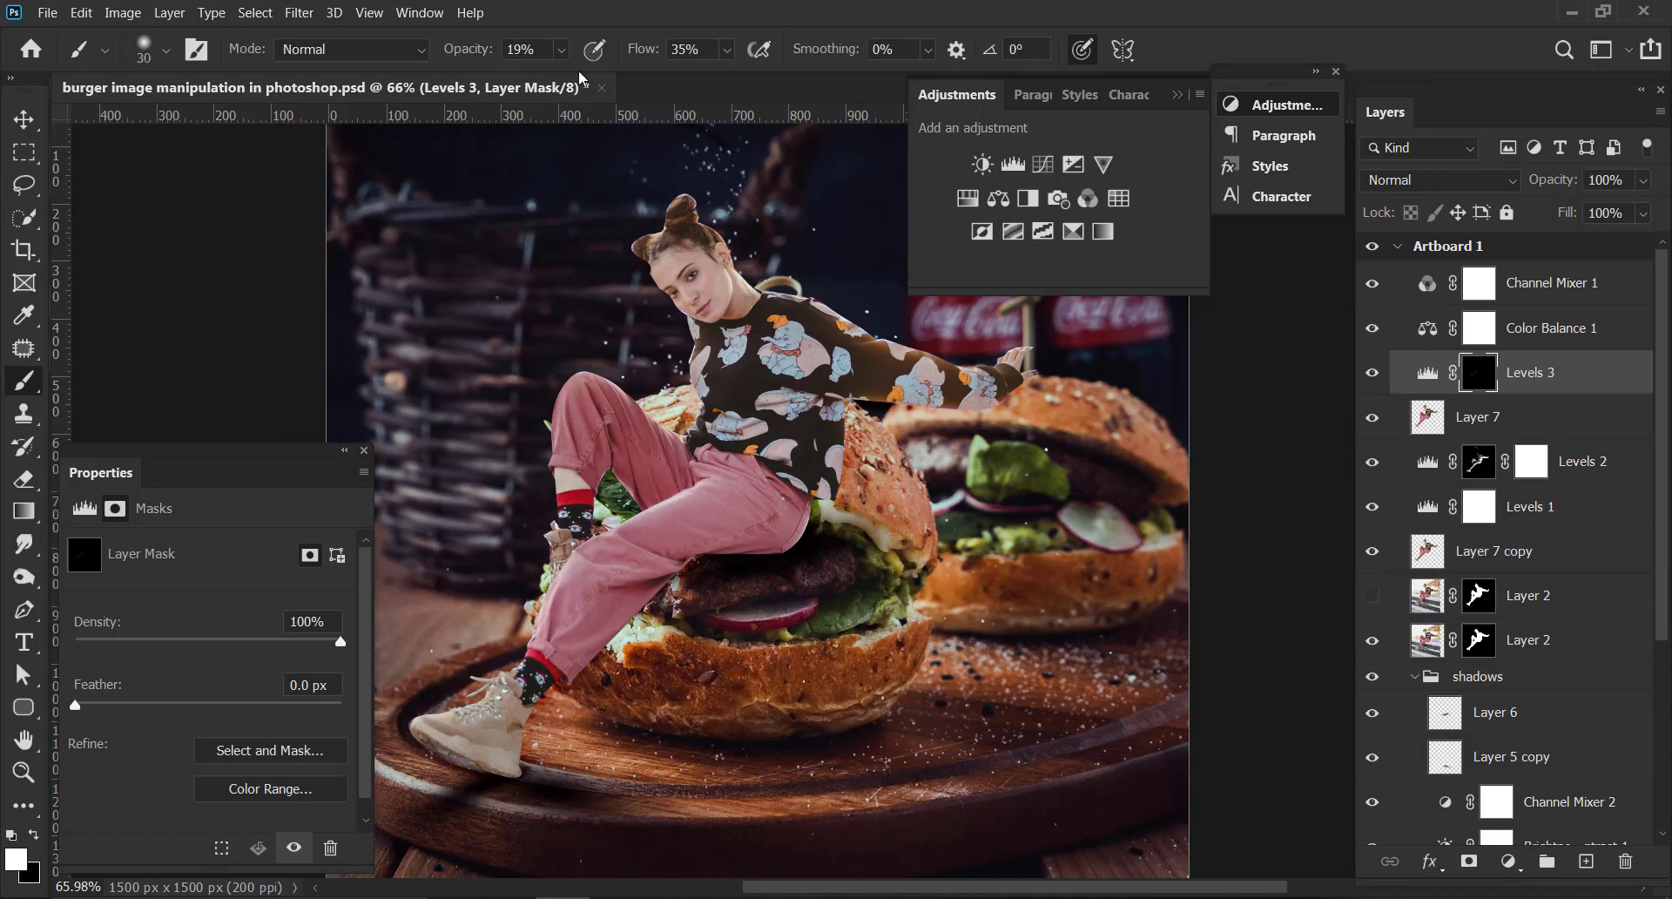
Set the brush to 47% opacity and 55% flow, and paint highlights on the Levels 3 mask along the trousers.
left_click(561, 51)
left_click_drag(551, 77, 581, 77)
left_click(727, 51)
left_click(698, 513)
mouse_move(570, 566)
left_mouse_down()
mouse_move(538, 639)
mouse_move(624, 521)
left_mouse_up()
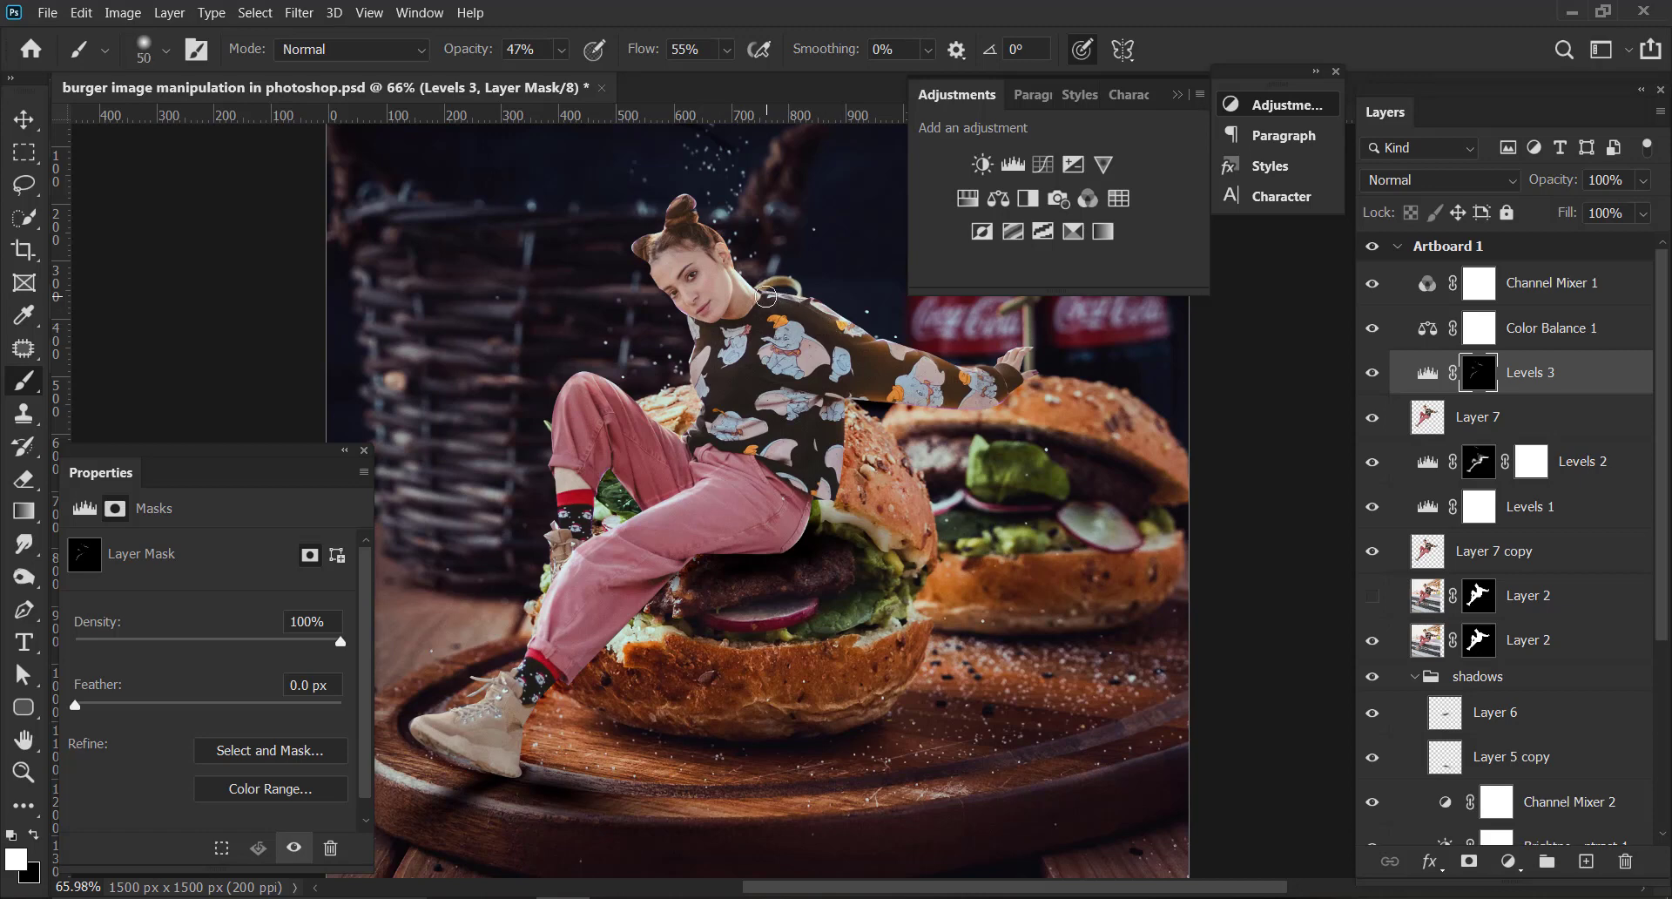
Brighten the top of the outstretched sleeve on the Levels 3 mask, and undo the stroke over the hair.
key("bracketright")
left_click_drag(858, 338, 1006, 372)
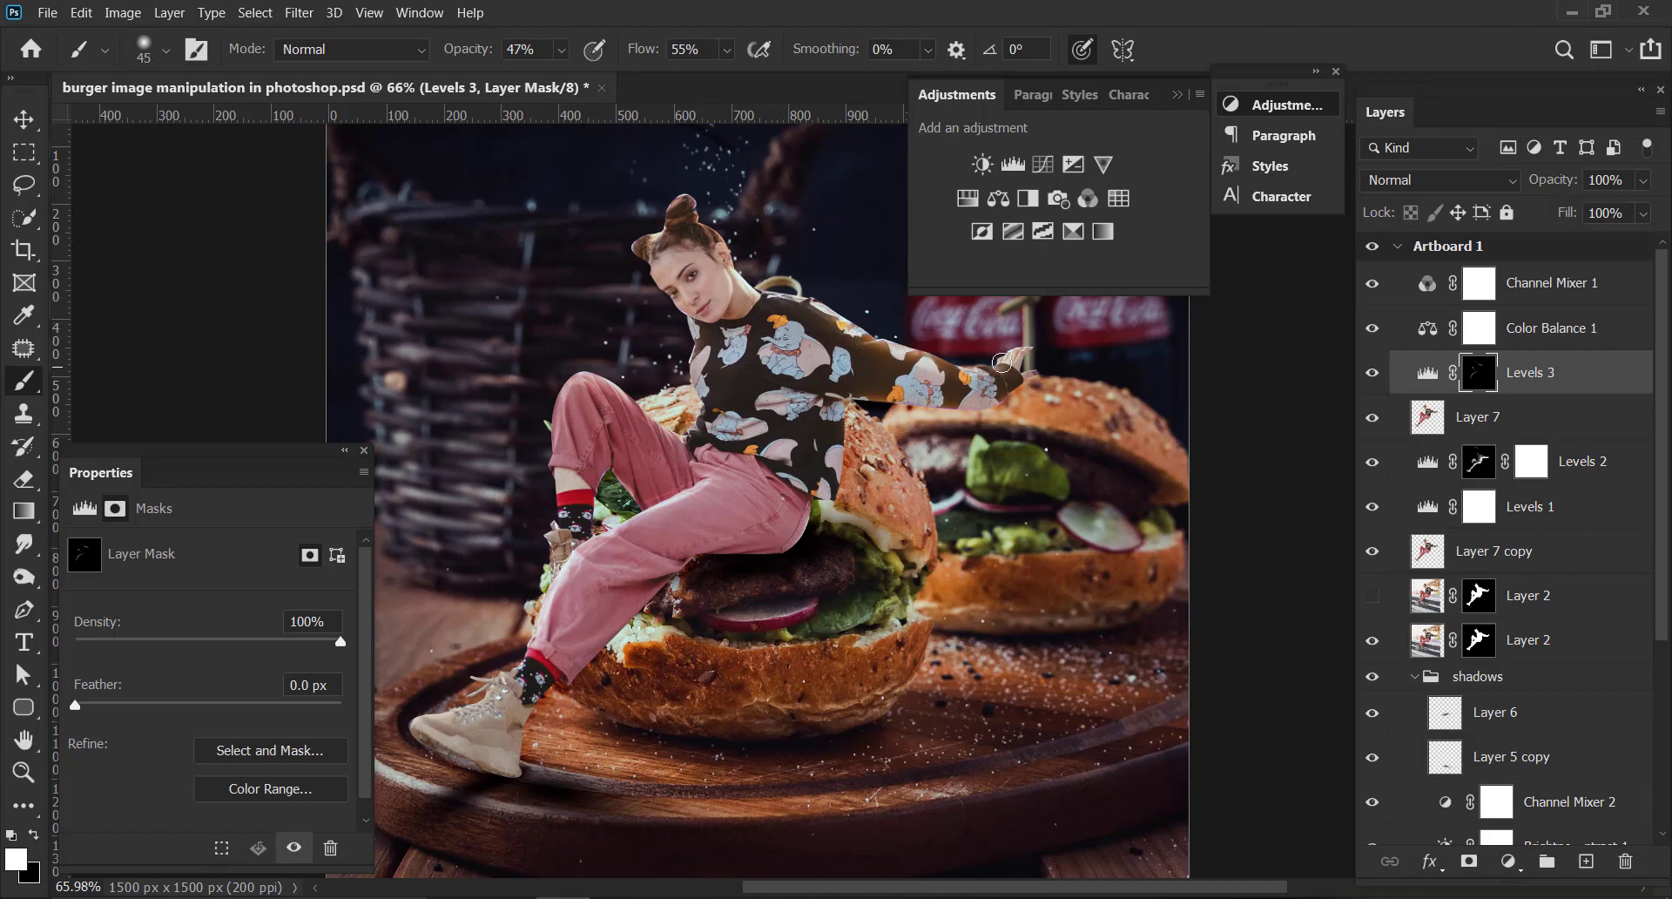
left_click_drag(658, 246, 680, 241)
key("ctrl+z")
Select Layer 7 copy and set up the Burn tool with a 36 px round brush tip.
left_click(1478, 464)
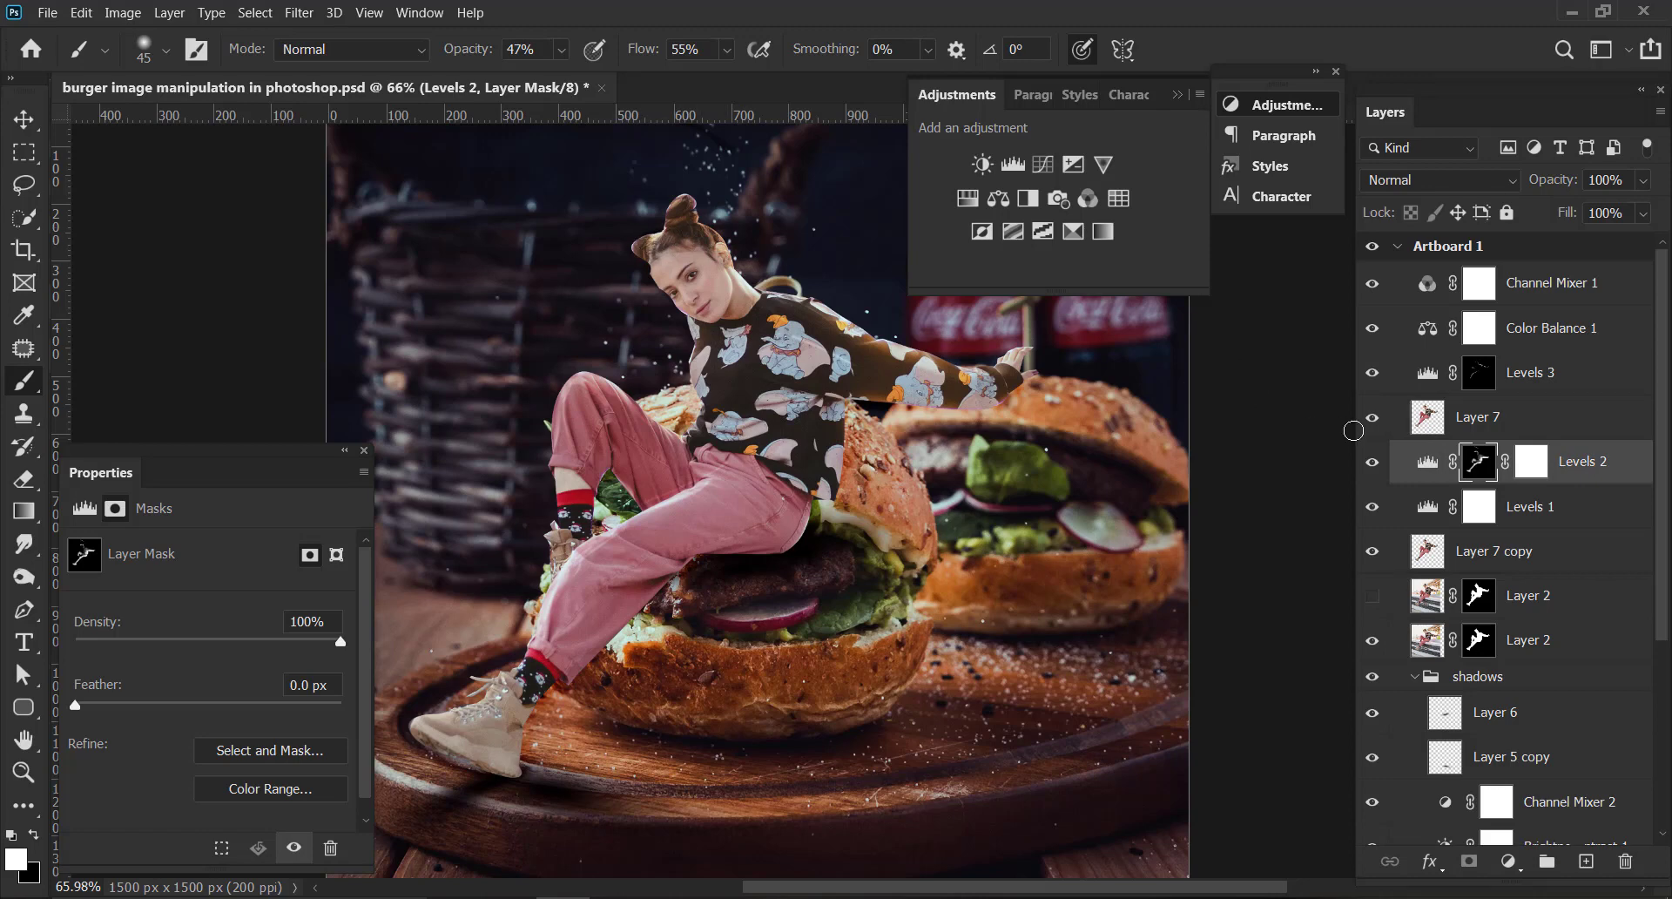
left_click(1409, 552)
left_click(24, 806)
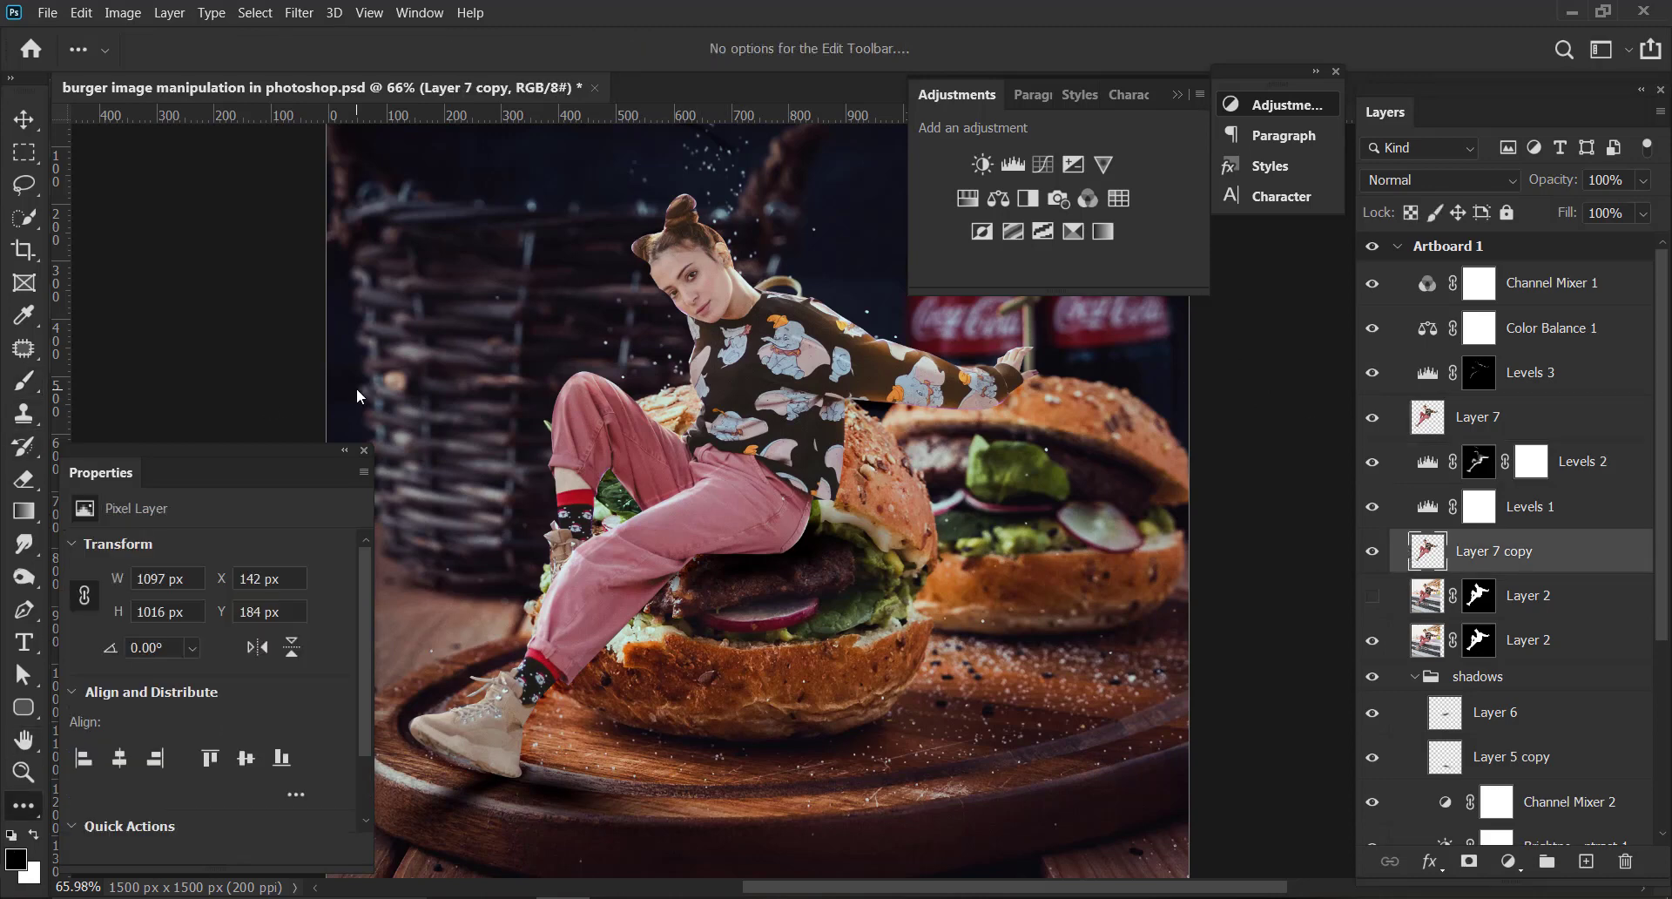
left_click(23, 806)
left_click(23, 576)
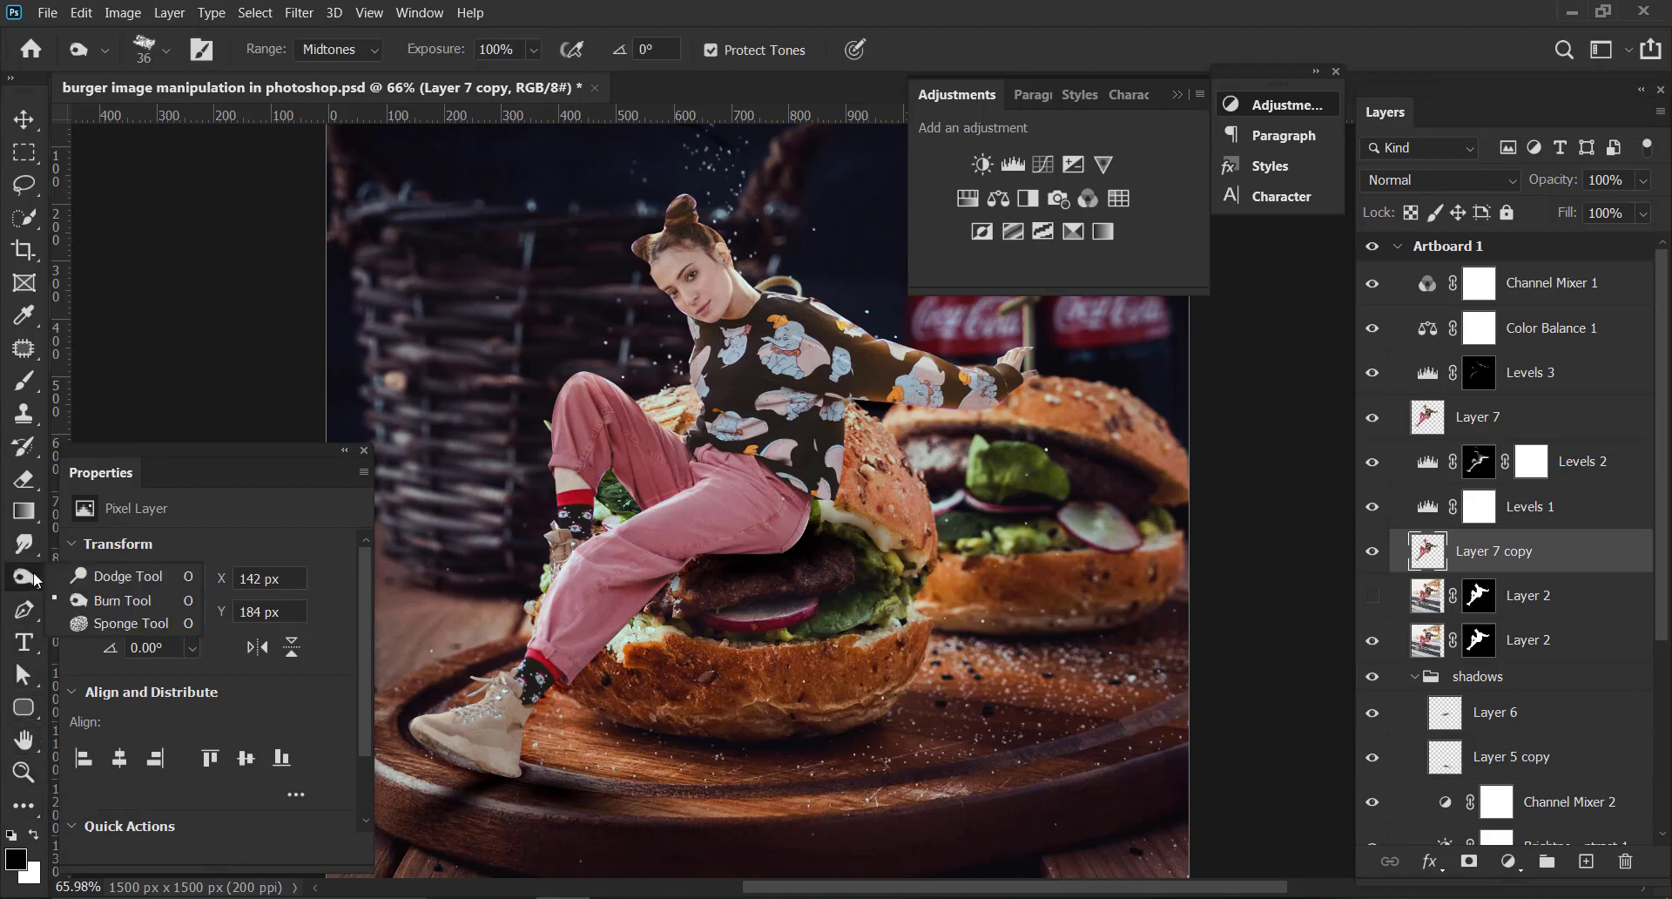
left_click(127, 605)
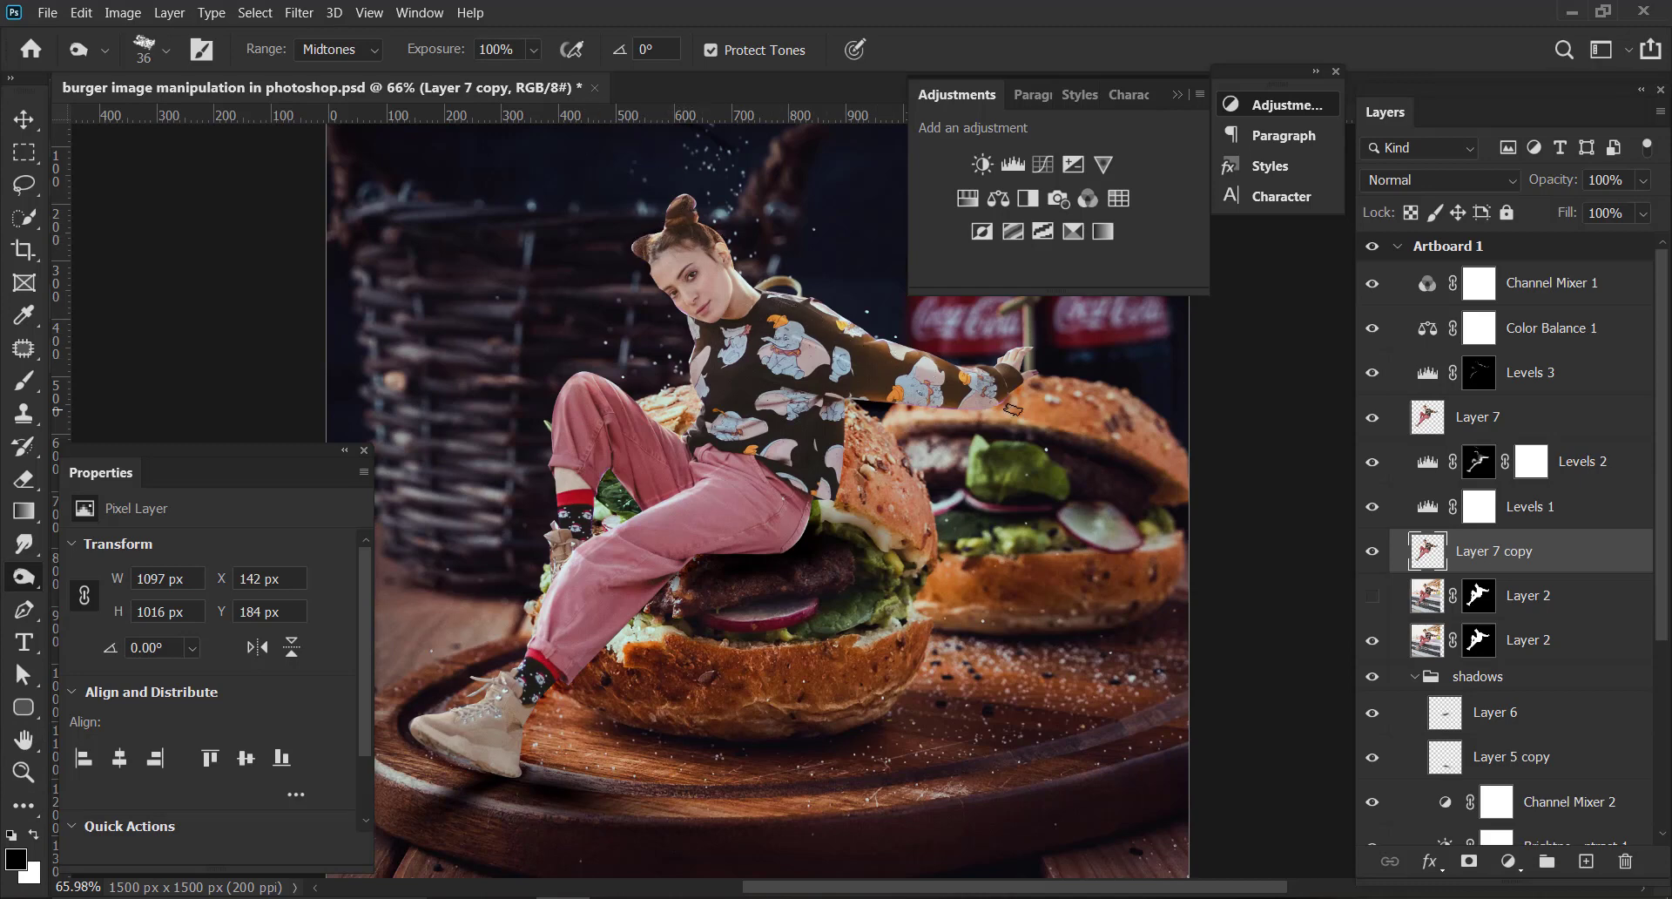
left_click(165, 50)
left_click(143, 261)
left_click(710, 7)
Burn the woman's hair on Layer 7 using the Midtones range at 100% exposure.
right_click(28, 580)
left_click(120, 603)
left_click(1367, 427)
left_click(1372, 425)
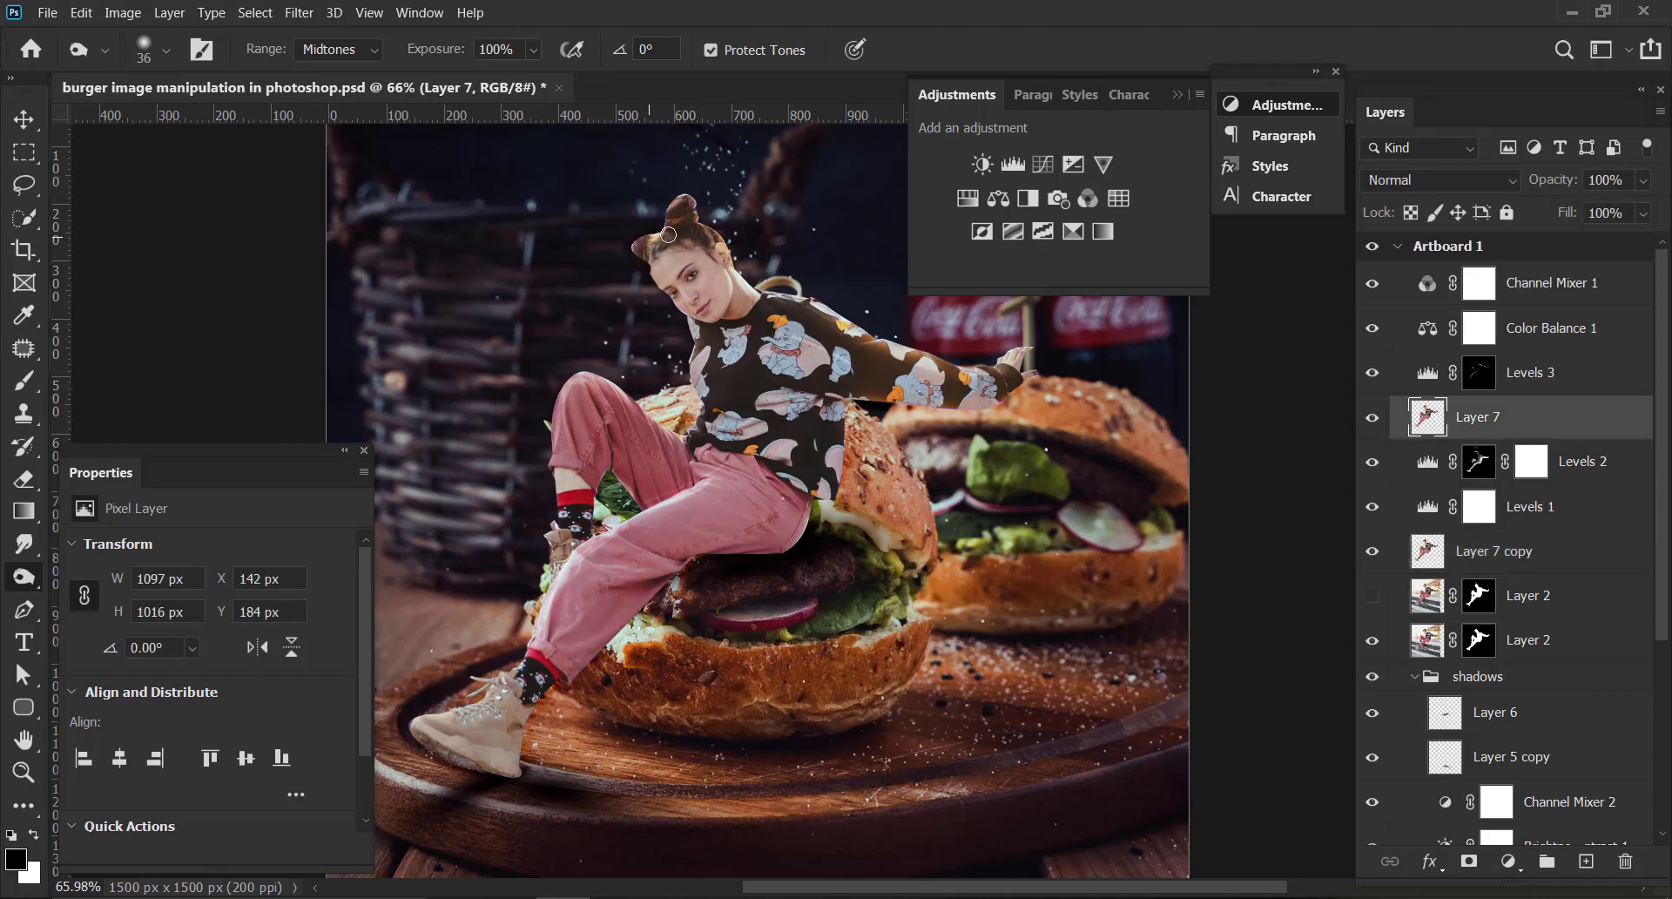
mouse_move(648, 237)
left_mouse_down()
mouse_move(674, 216)
mouse_move(707, 245)
left_mouse_up()
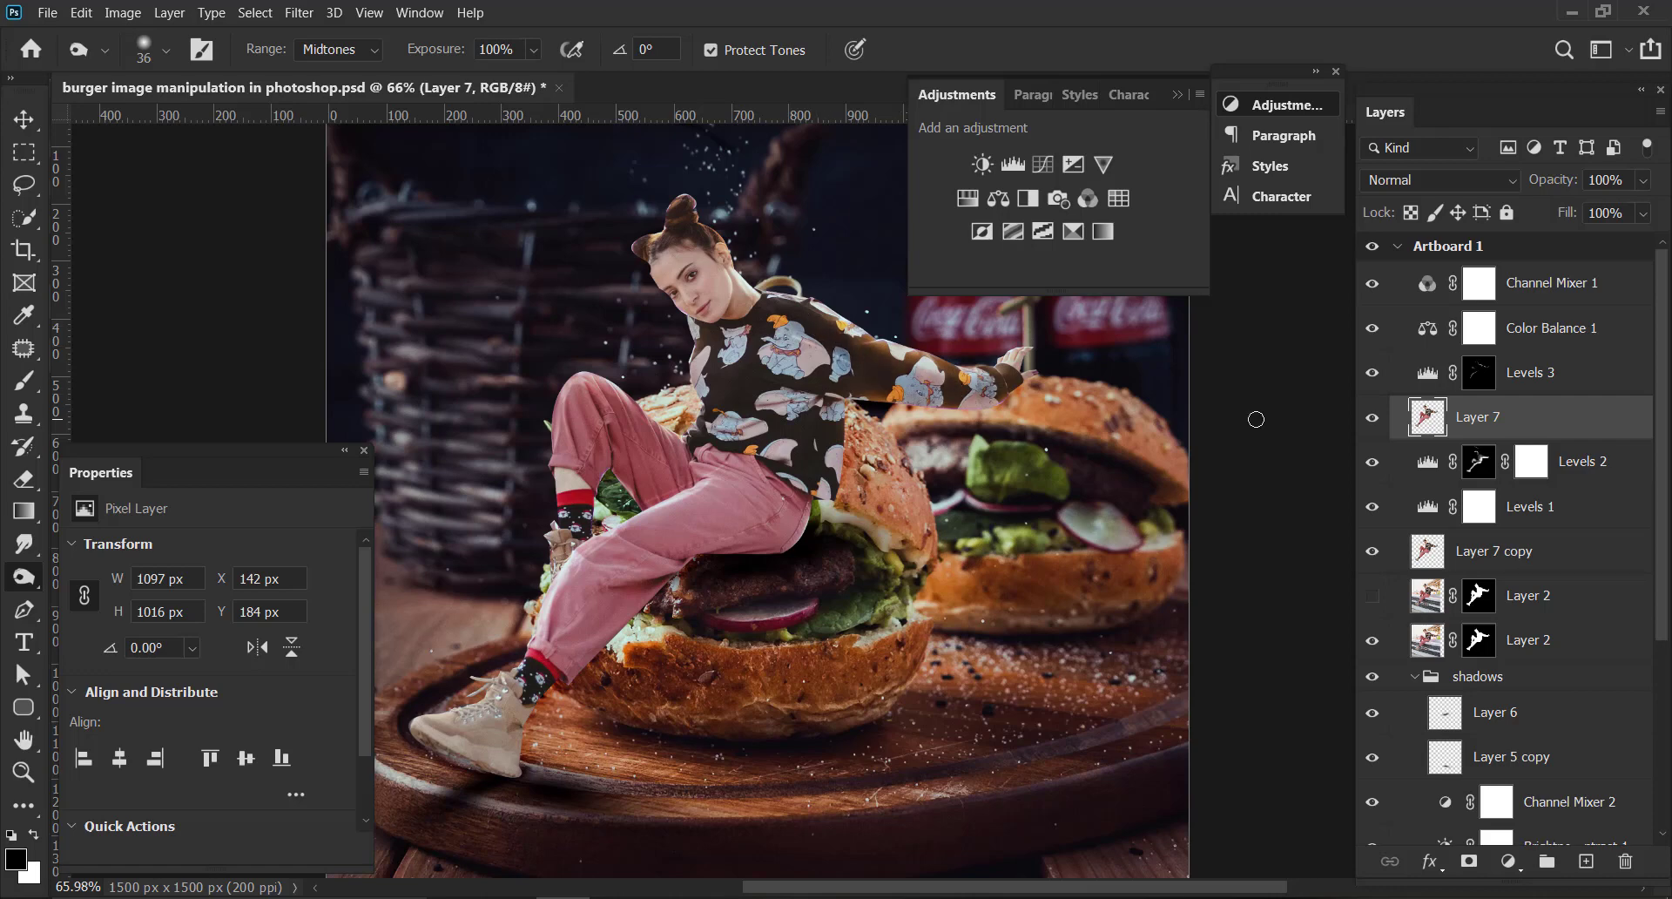
Clear the floating Properties and Adjustments panels off the canvas and make Channel Mixer 1 the active layer.
left_click(364, 451)
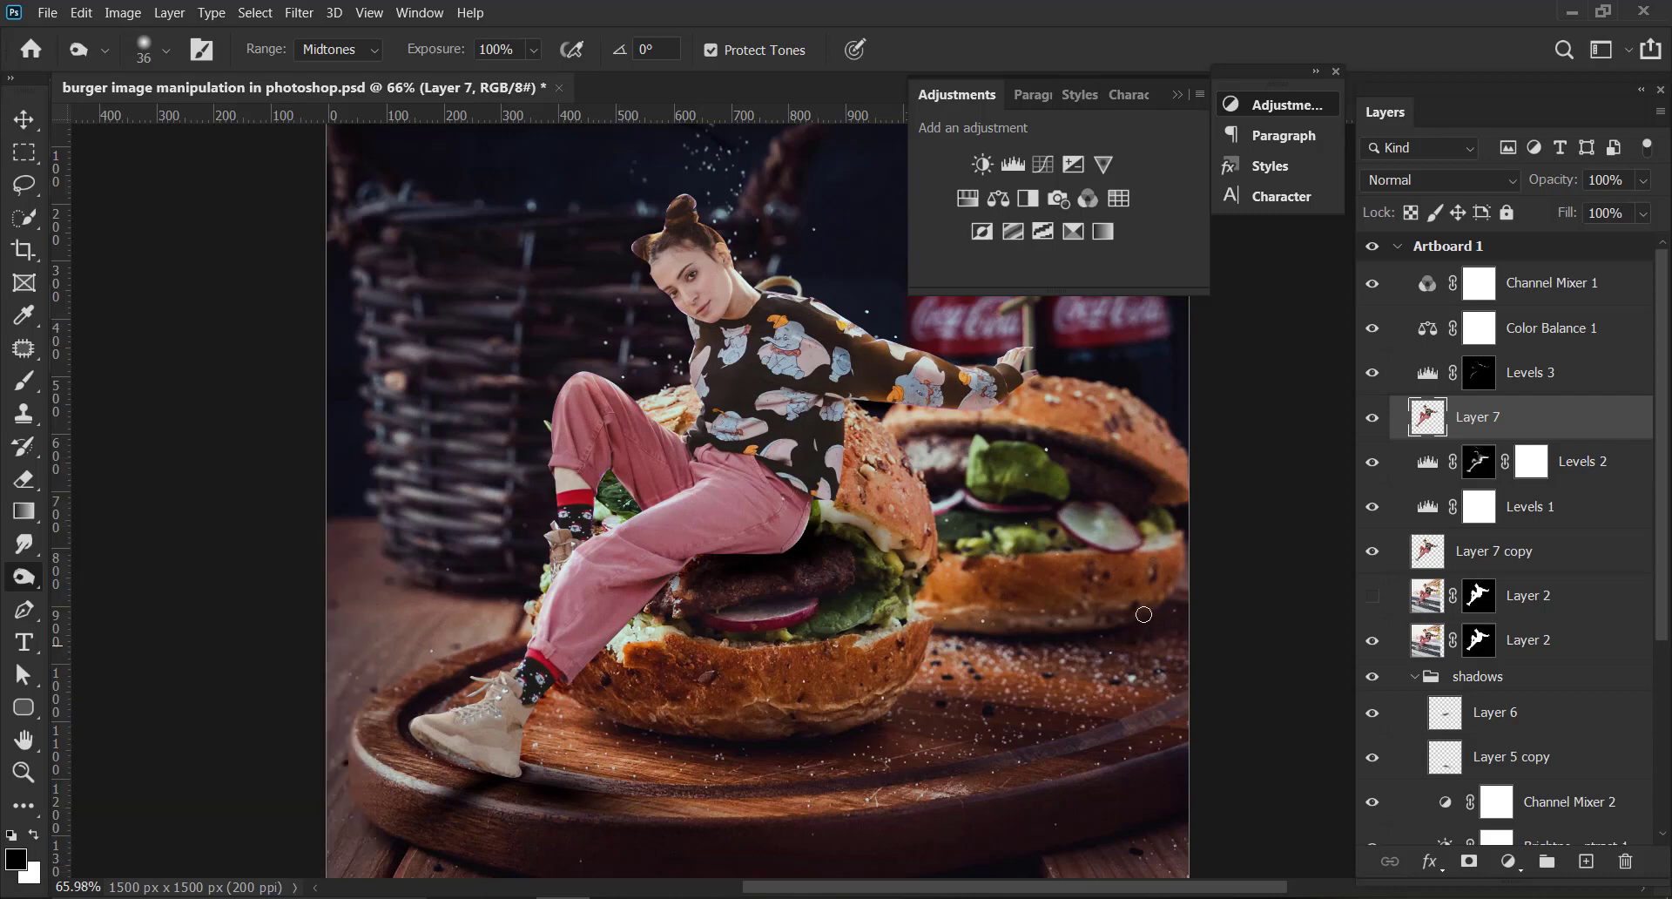
left_click(1607, 290)
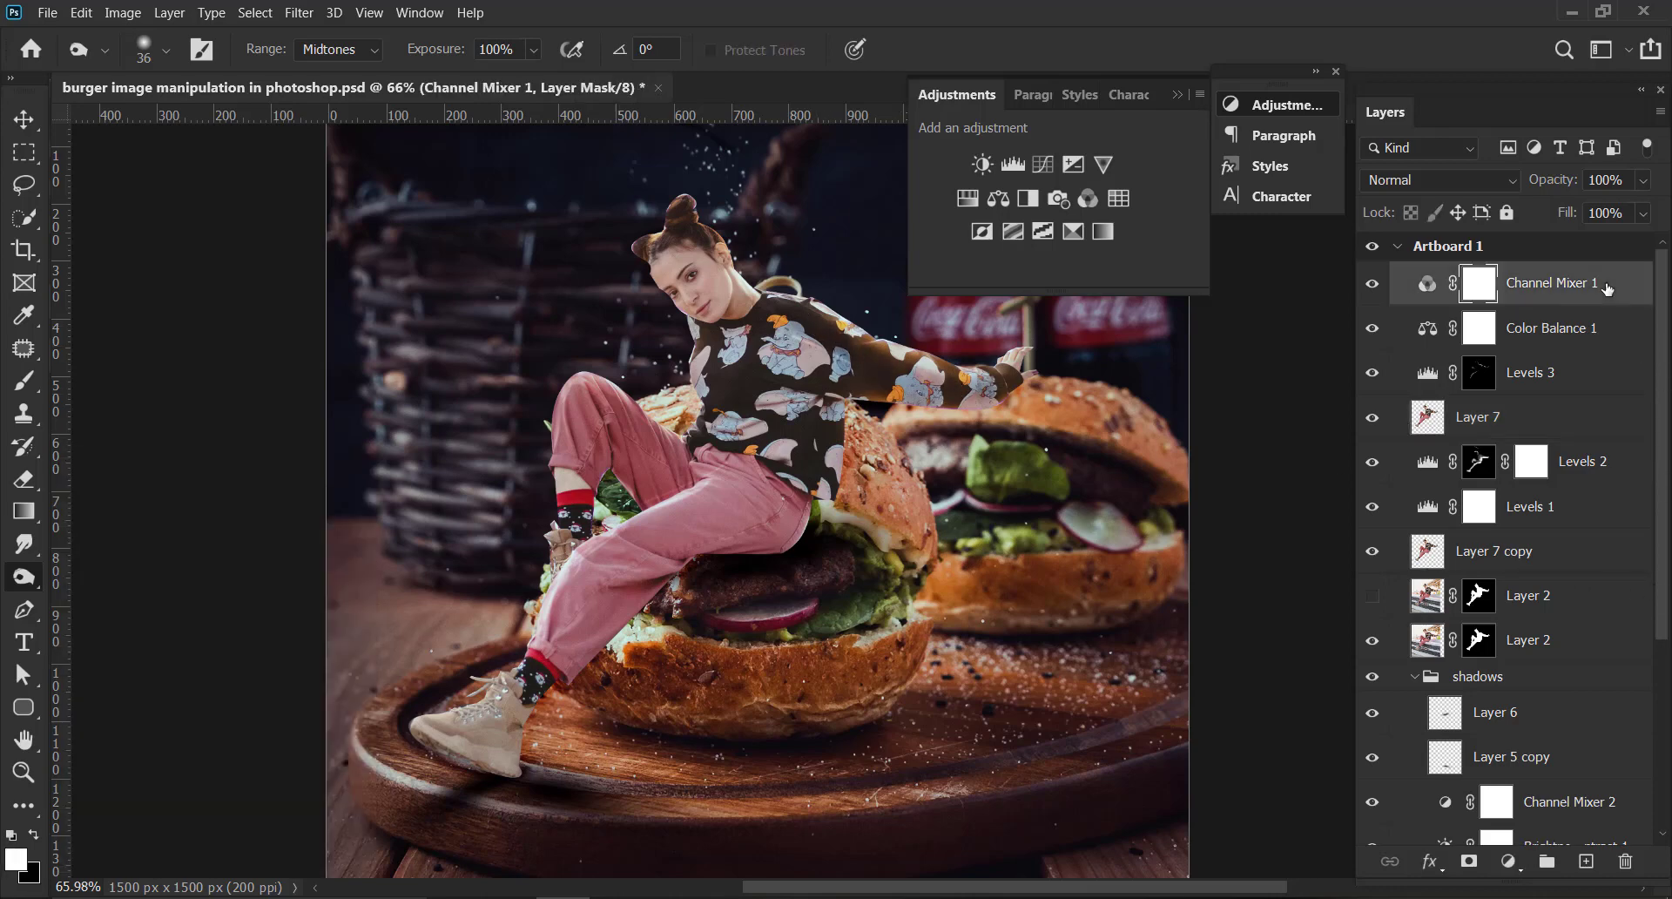
left_click(1507, 862)
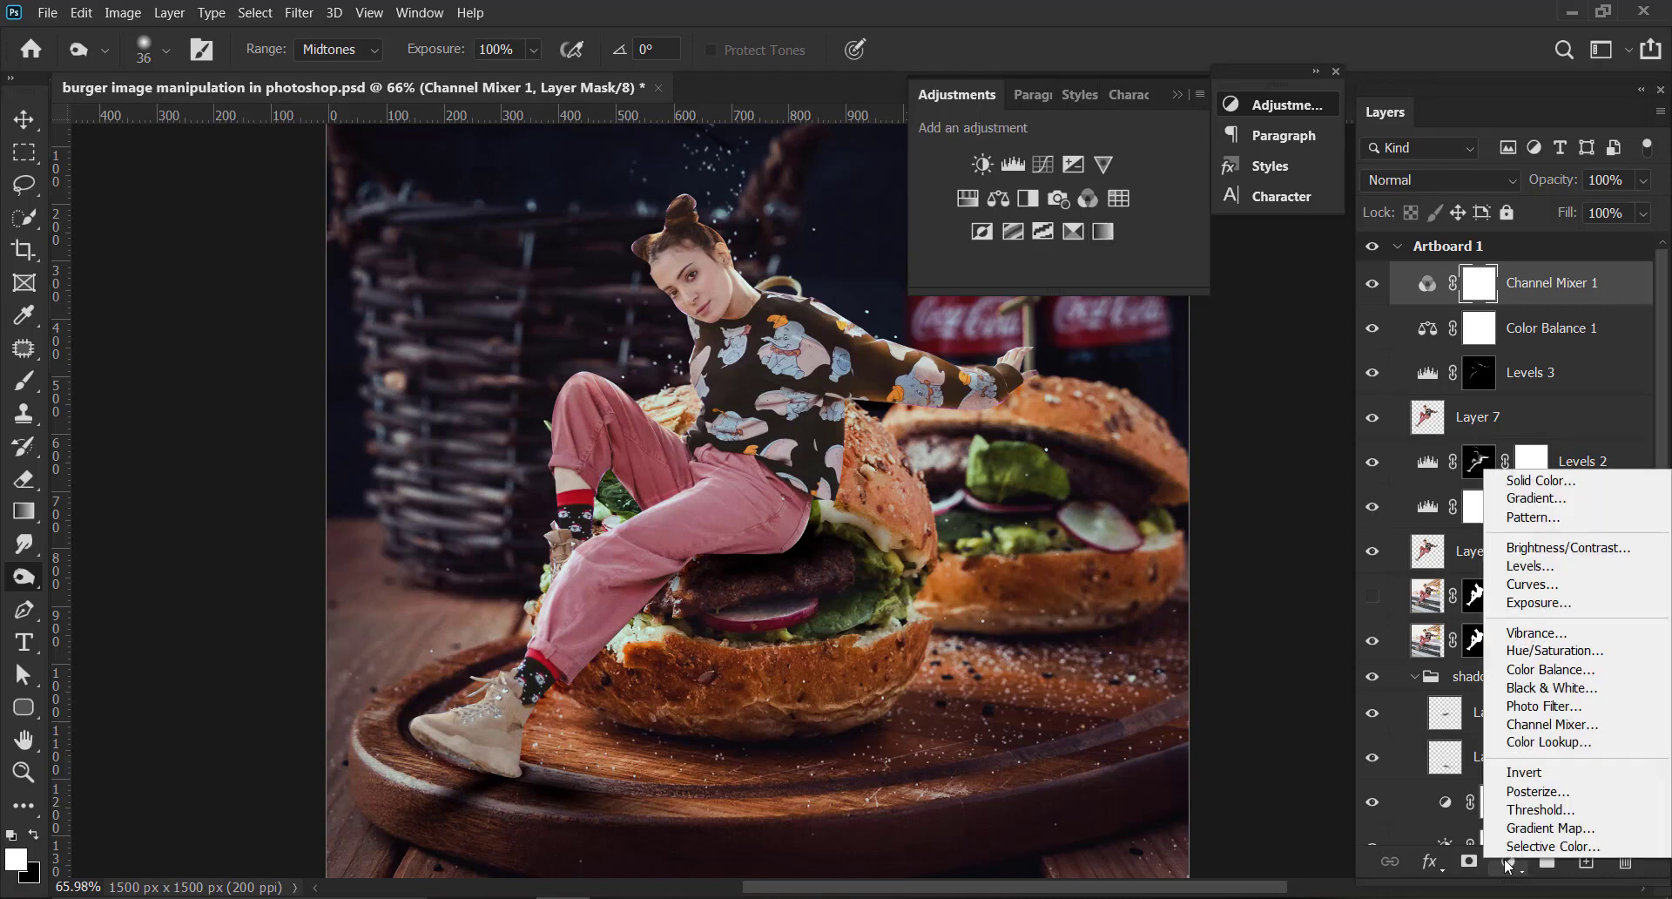
left_click(1189, 131)
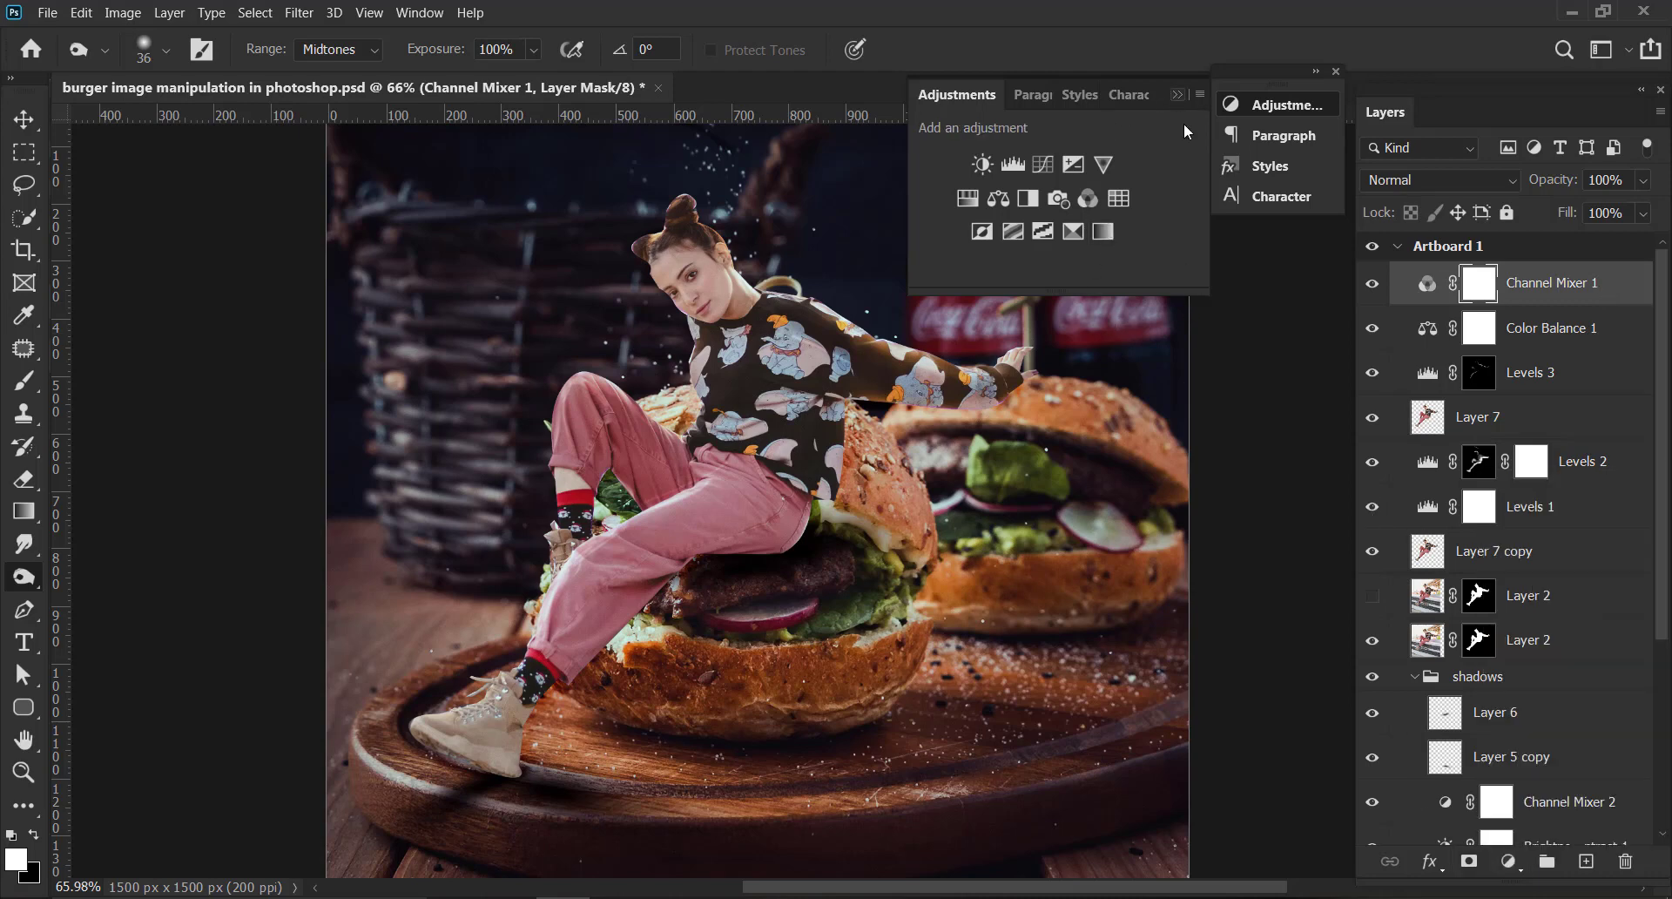
left_click(1336, 70)
left_click(24, 772)
left_click_drag(1010, 654, 874, 613)
left_click(25, 120)
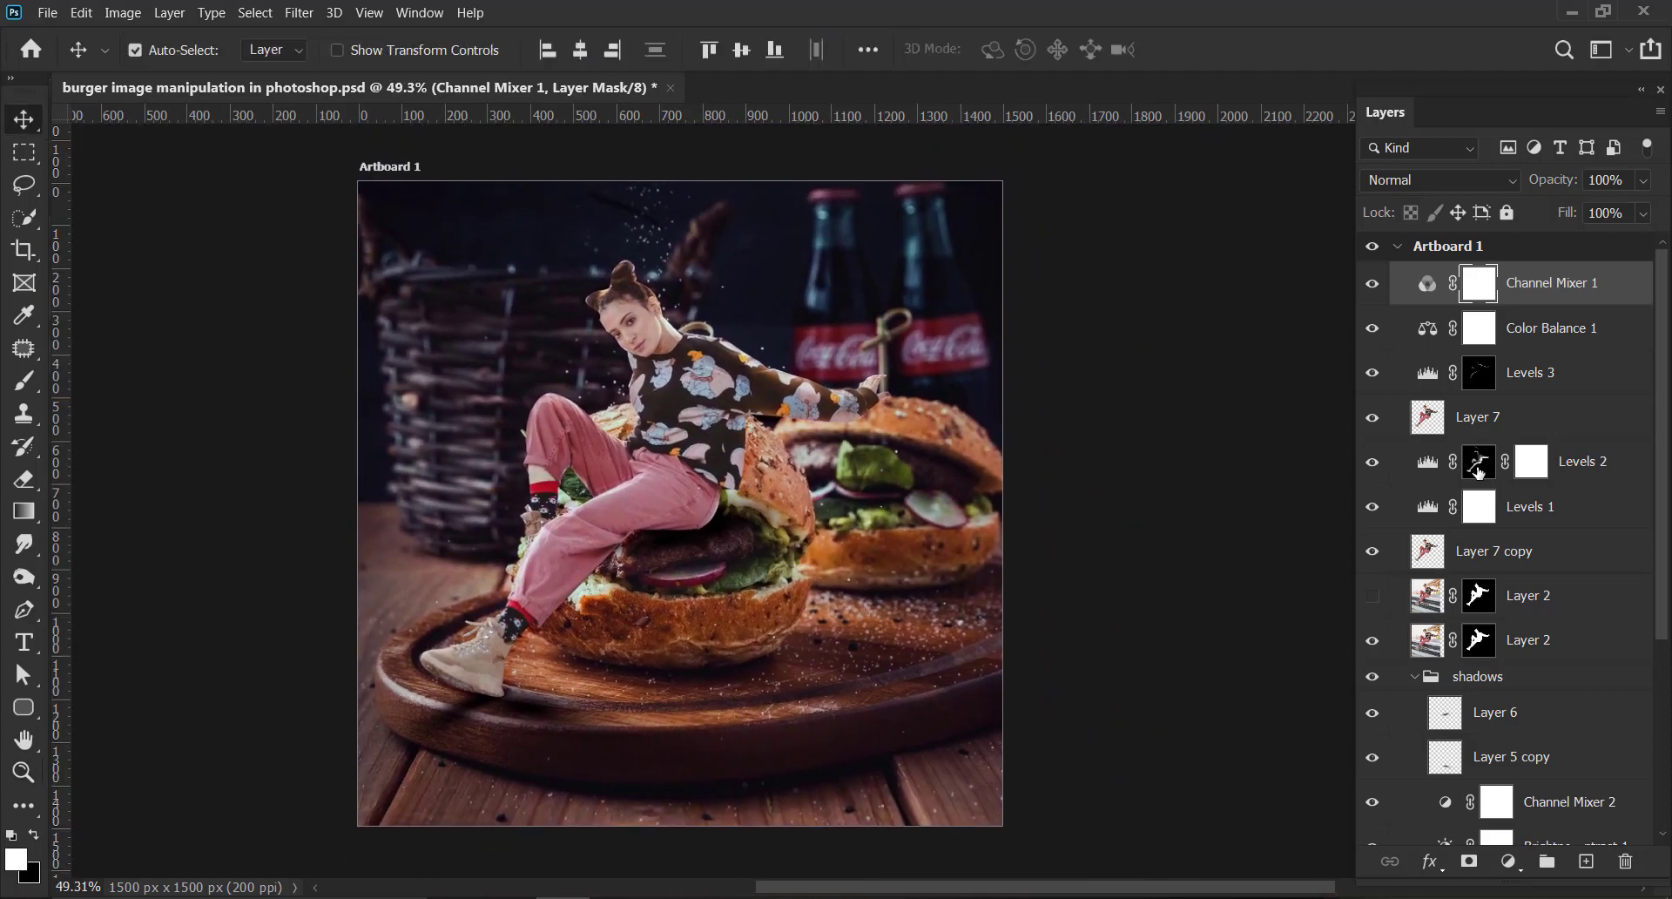
Add a Levels adjustment above Channel Mixer 1 with the shadow input at 9 and the midtones at 1.13.
left_click(1508, 862)
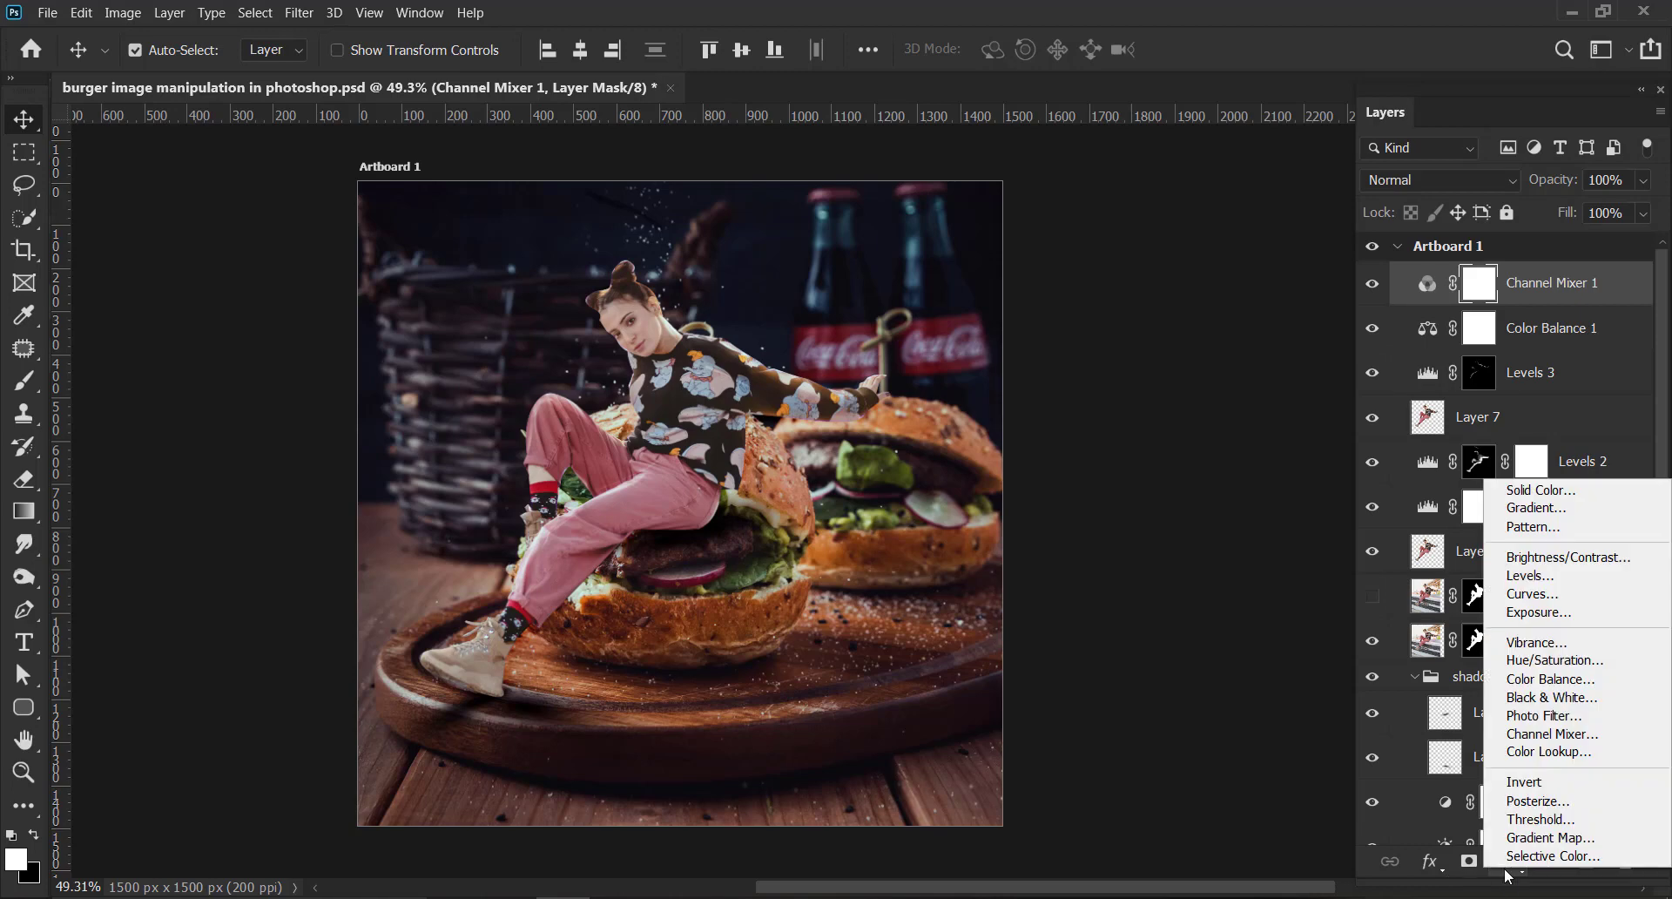
left_click(1541, 577)
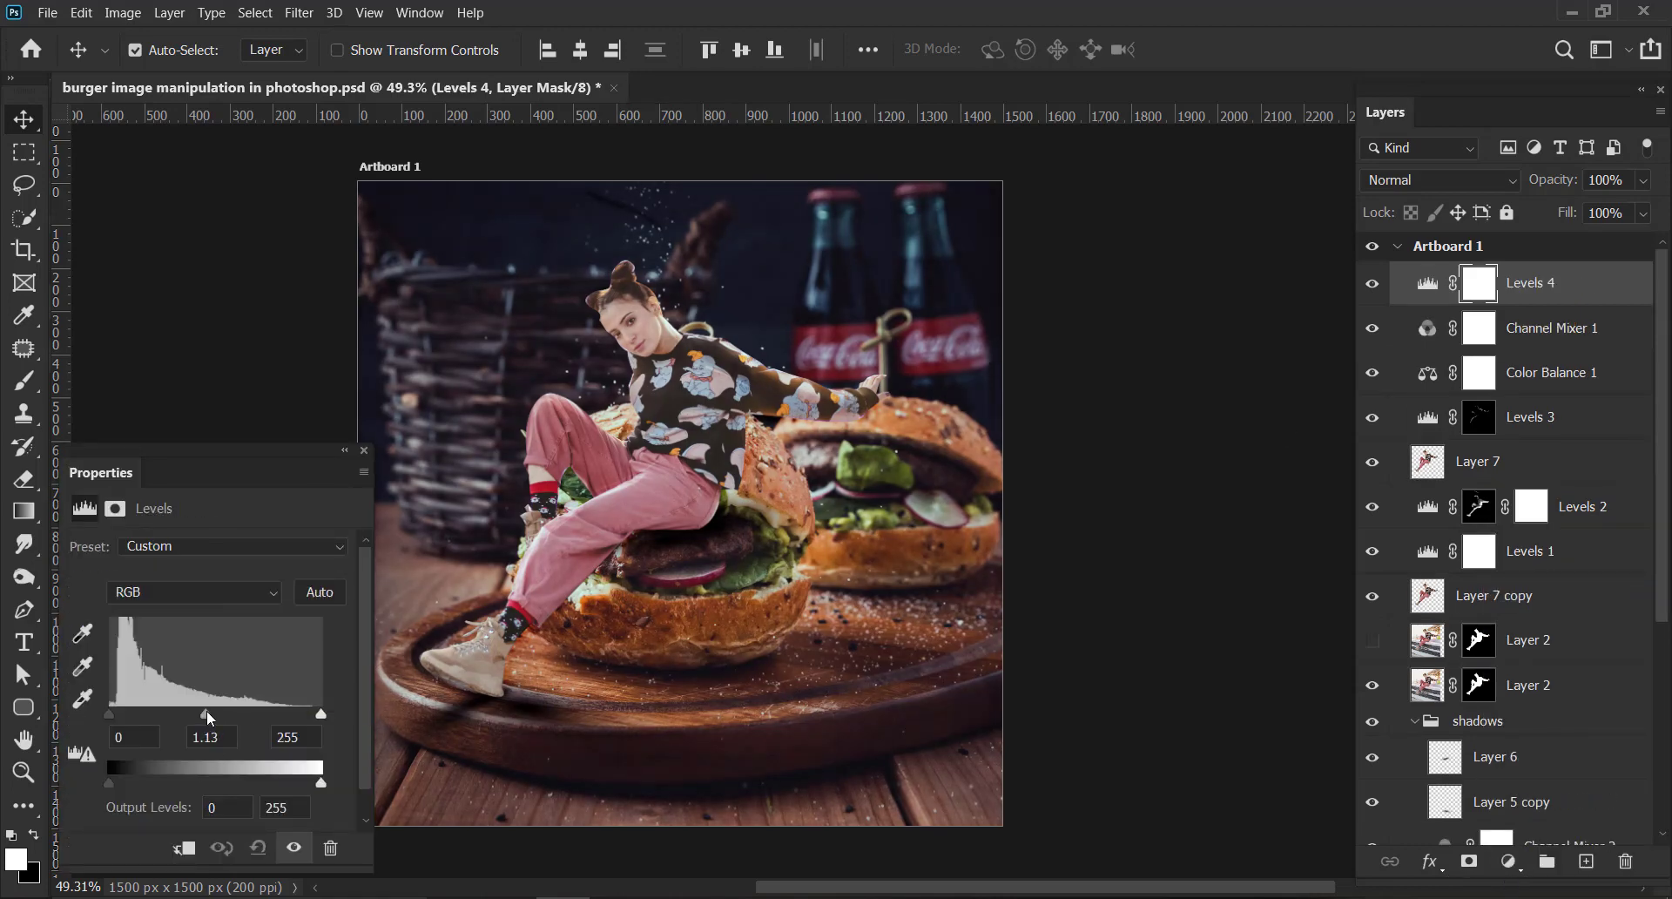
left_click_drag(110, 714, 118, 714)
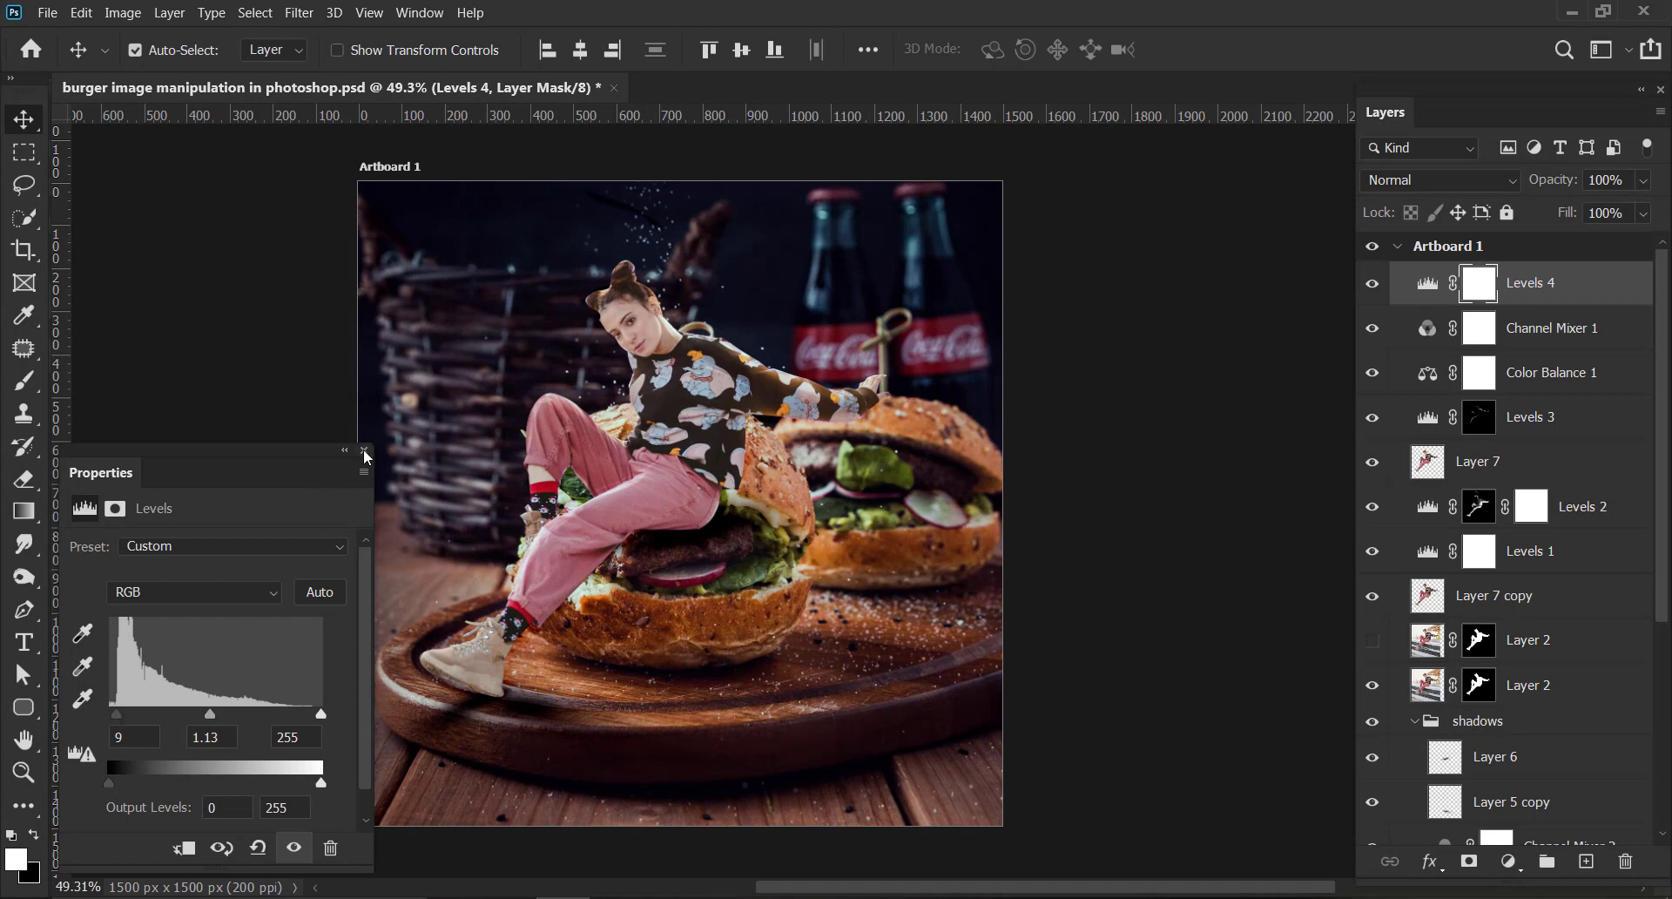
Add a Color Lookup adjustment above Levels 4 and start from the first look in the 3DLUT presets.
left_click(1509, 862)
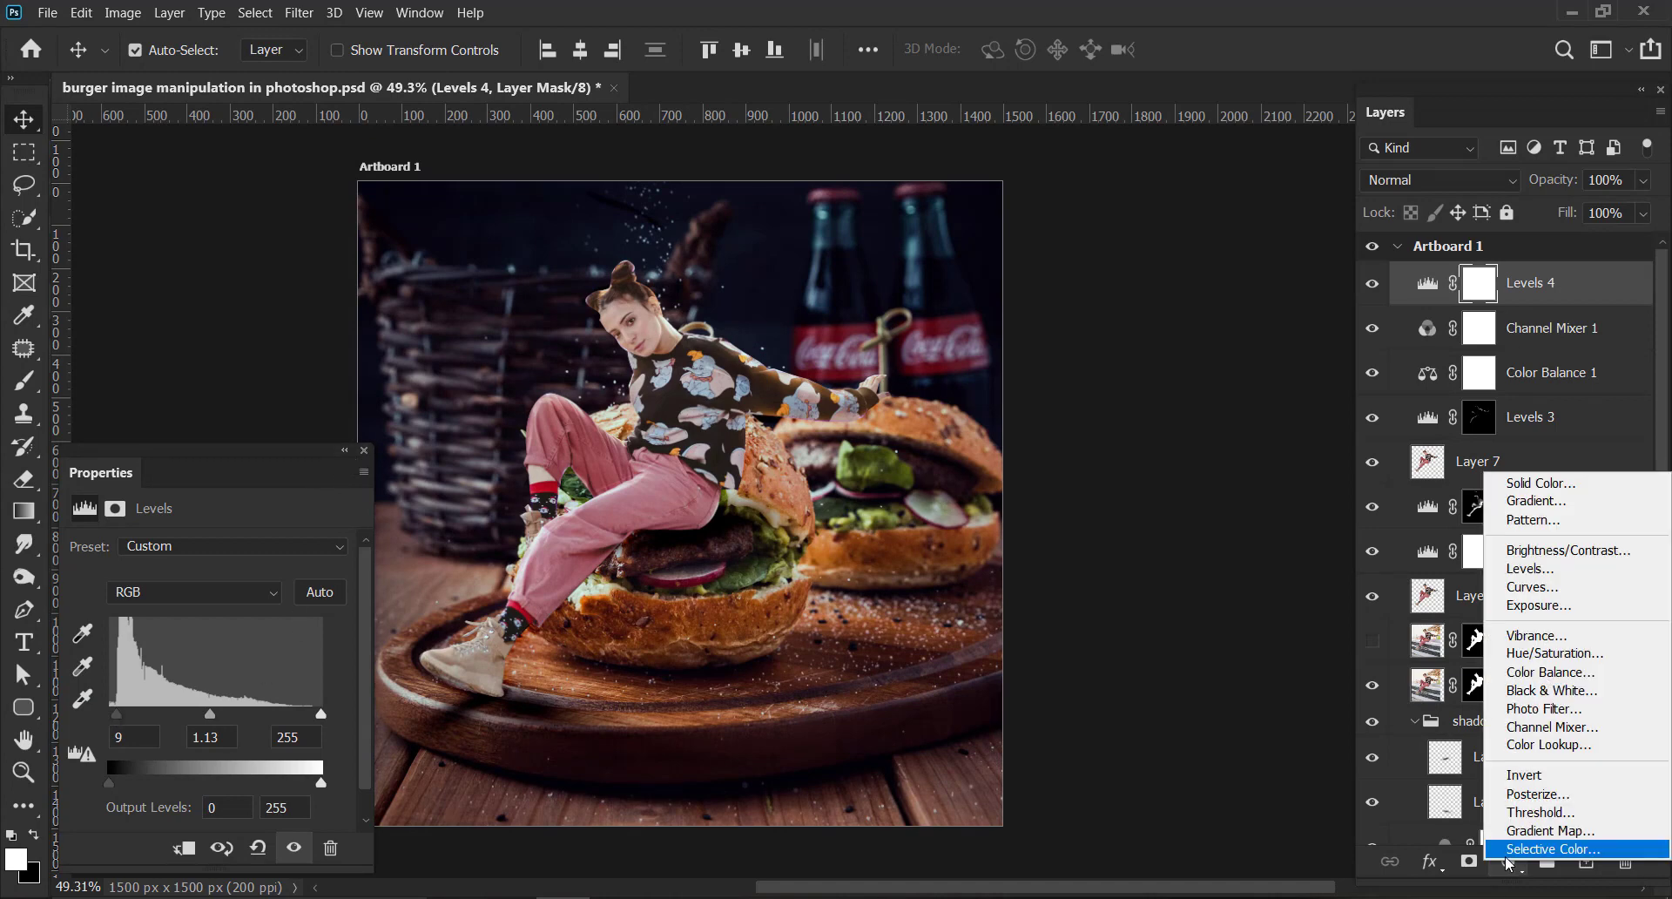
left_click(1563, 747)
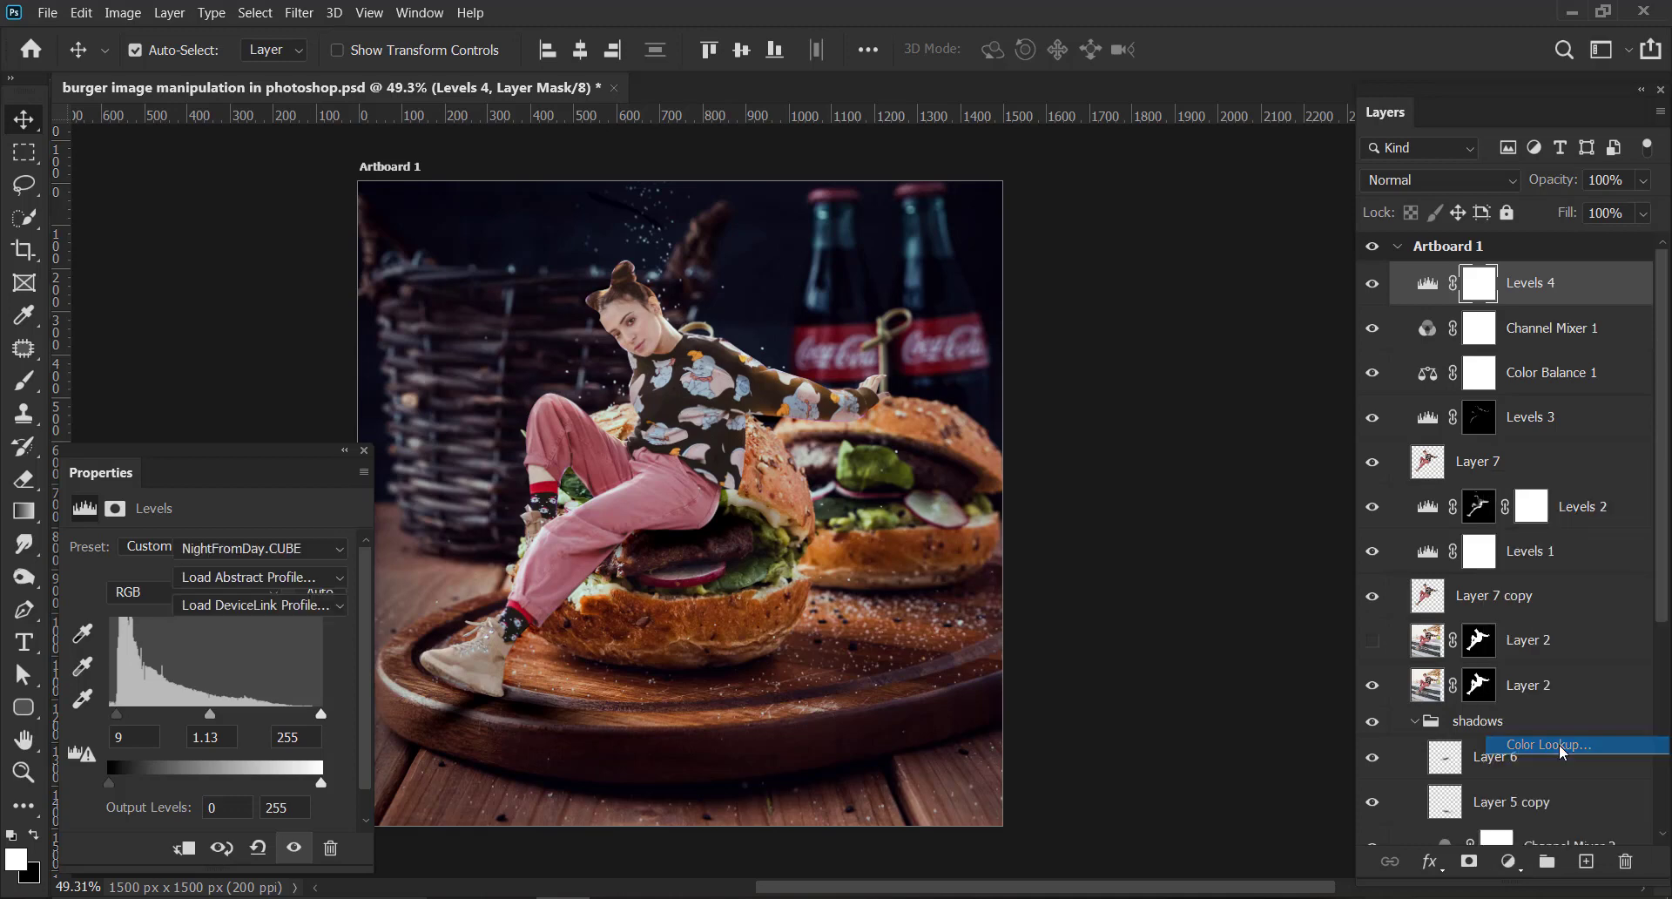
left_click(261, 548)
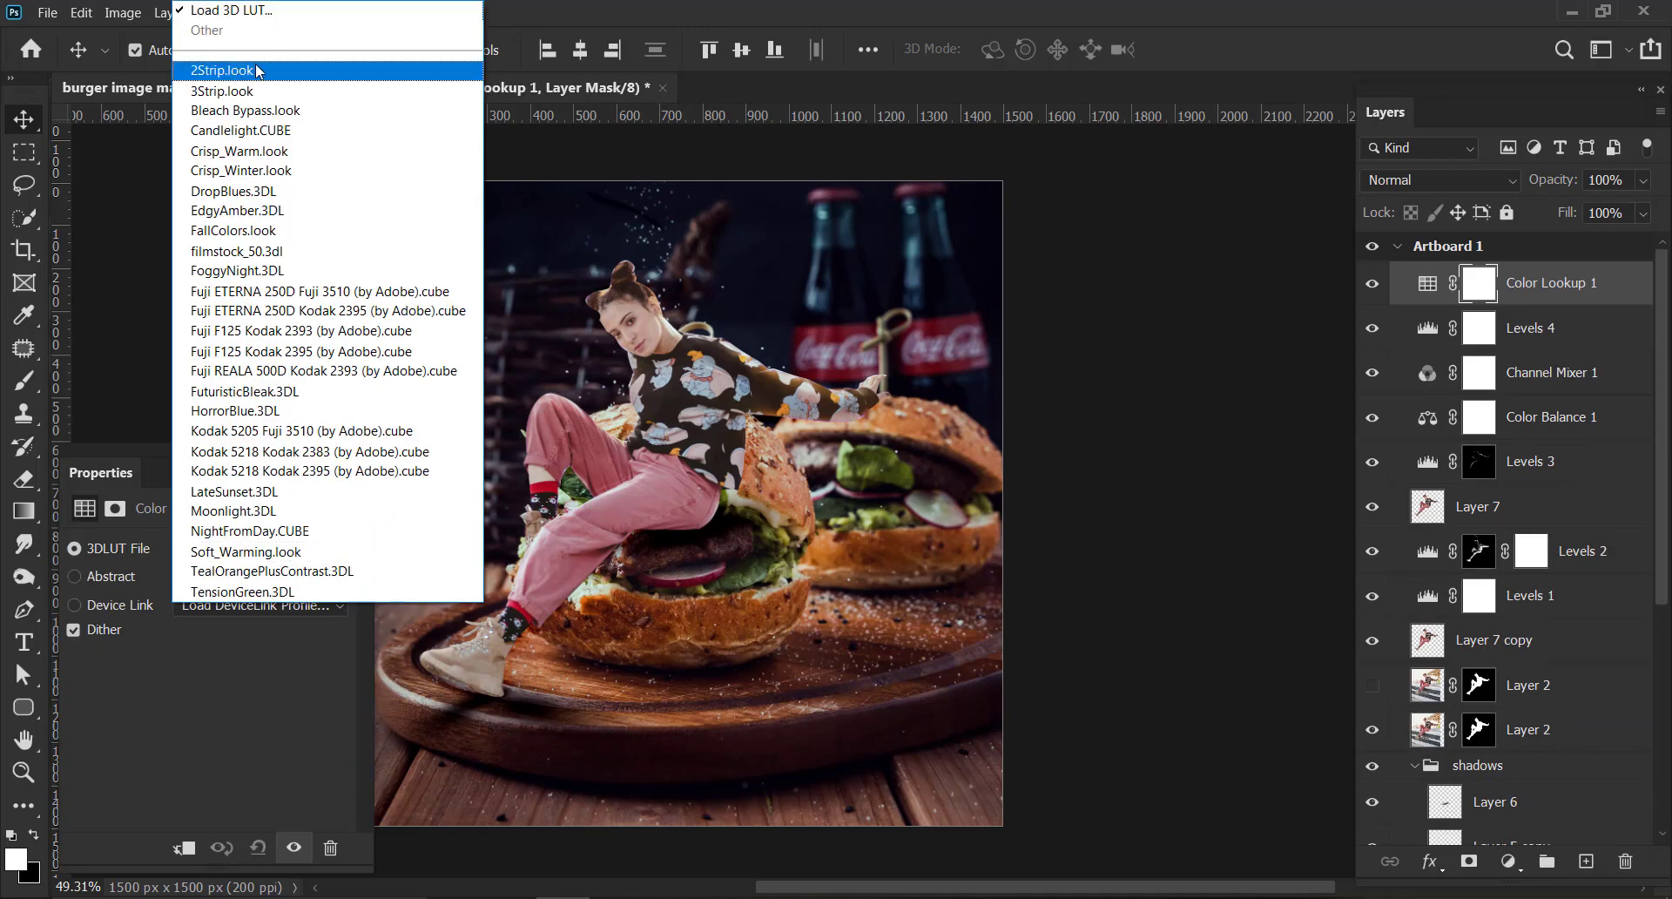
left_click(254, 63)
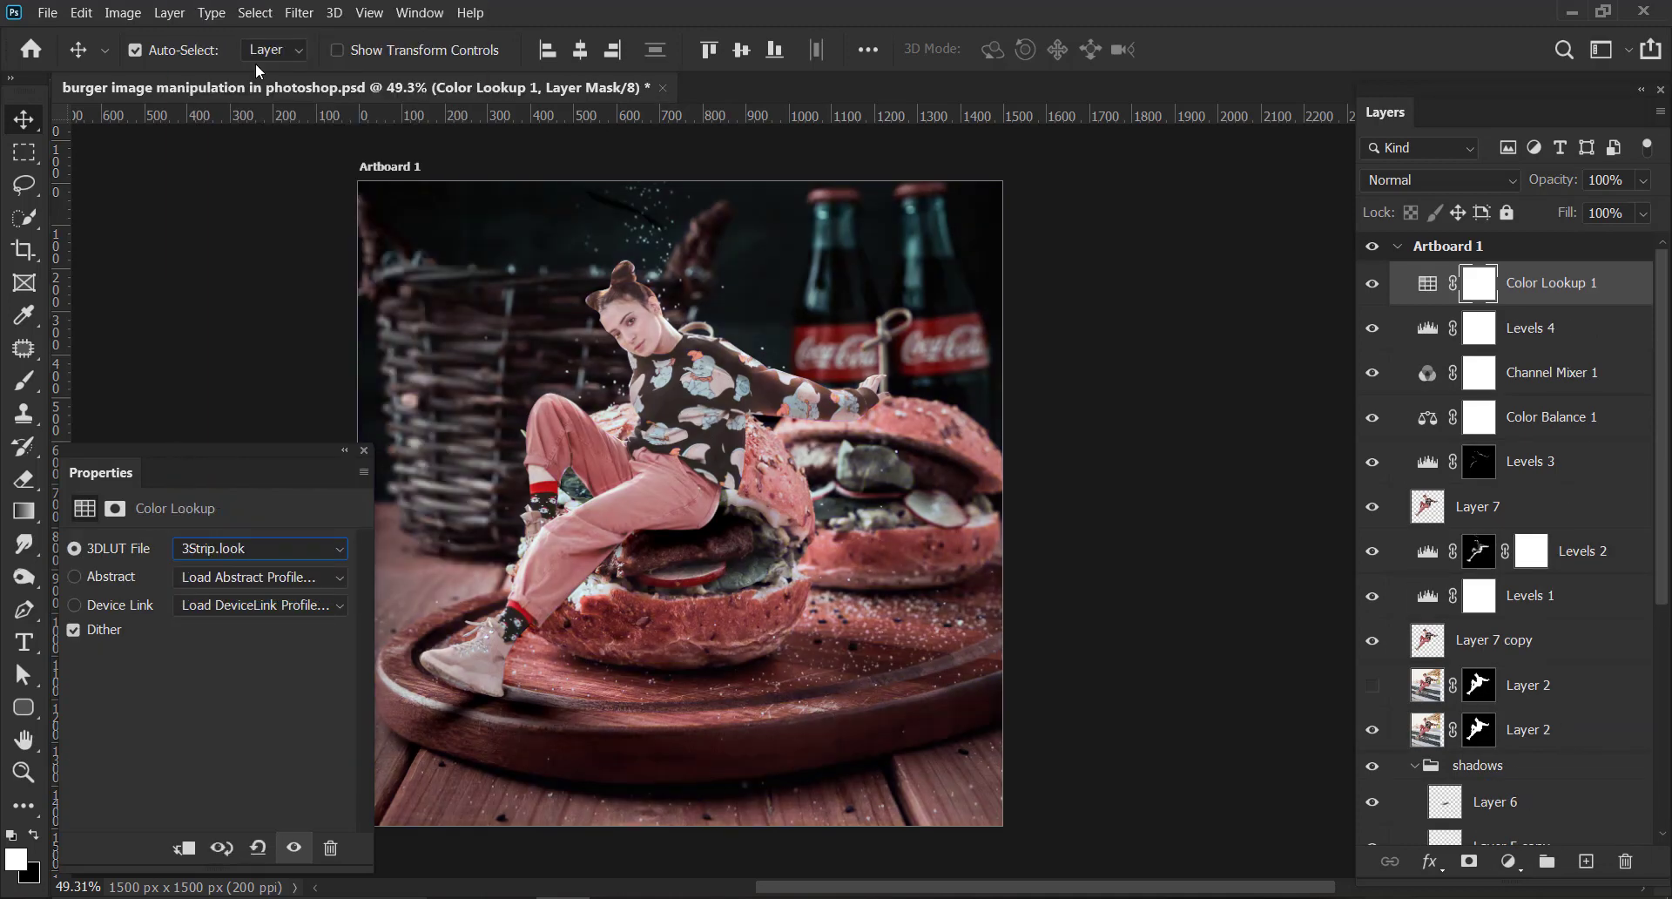
Step through the 3DLUT presets of Color Lookup 1 to compare looks and settle on Soft_Warming.look.
key("Down")
key("Down")
key("Down")
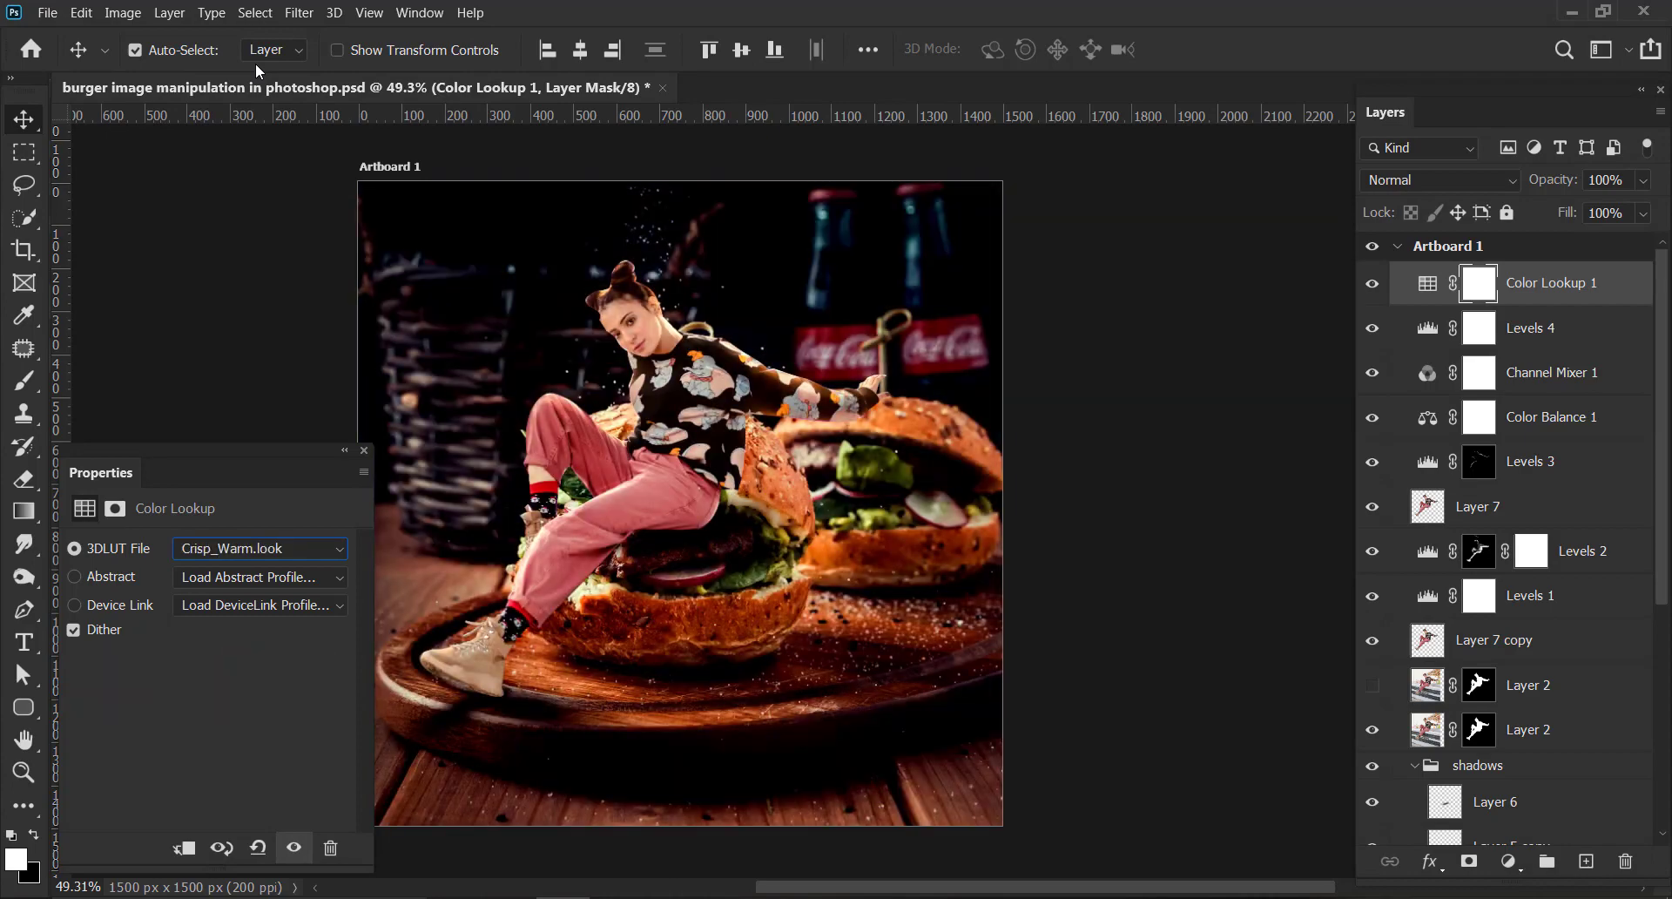
key("Down")
key("Down")
key("Down")
key("Down")
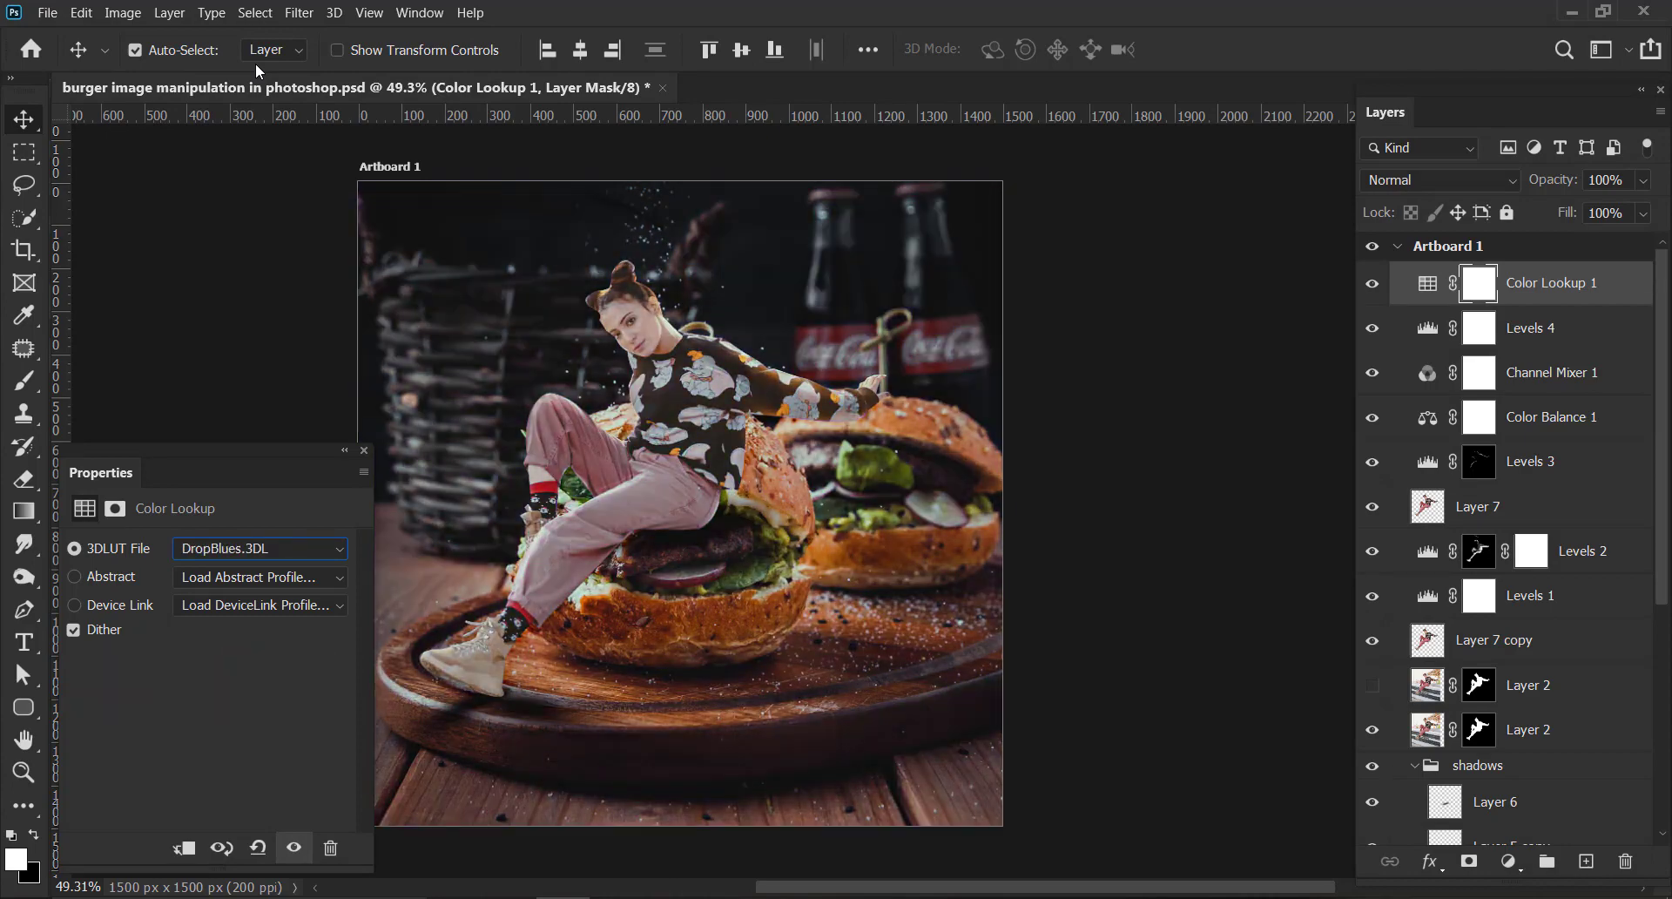
key("Down")
key("Down")
key("Down")
key("Down")
key("Down")
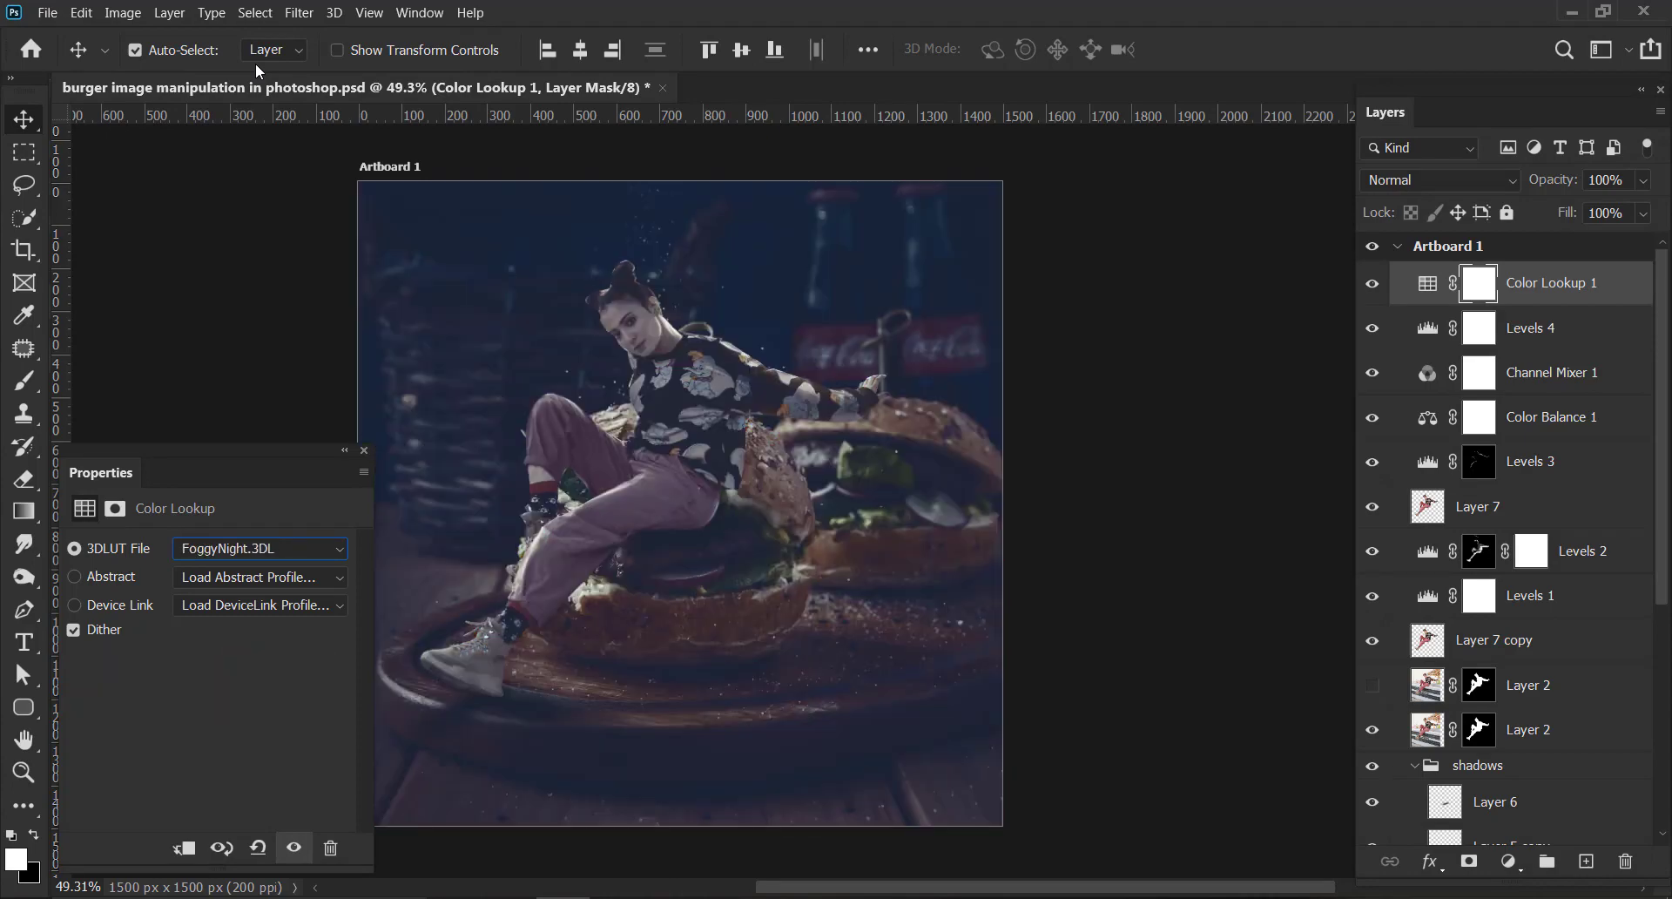
key("Down")
key("Down")
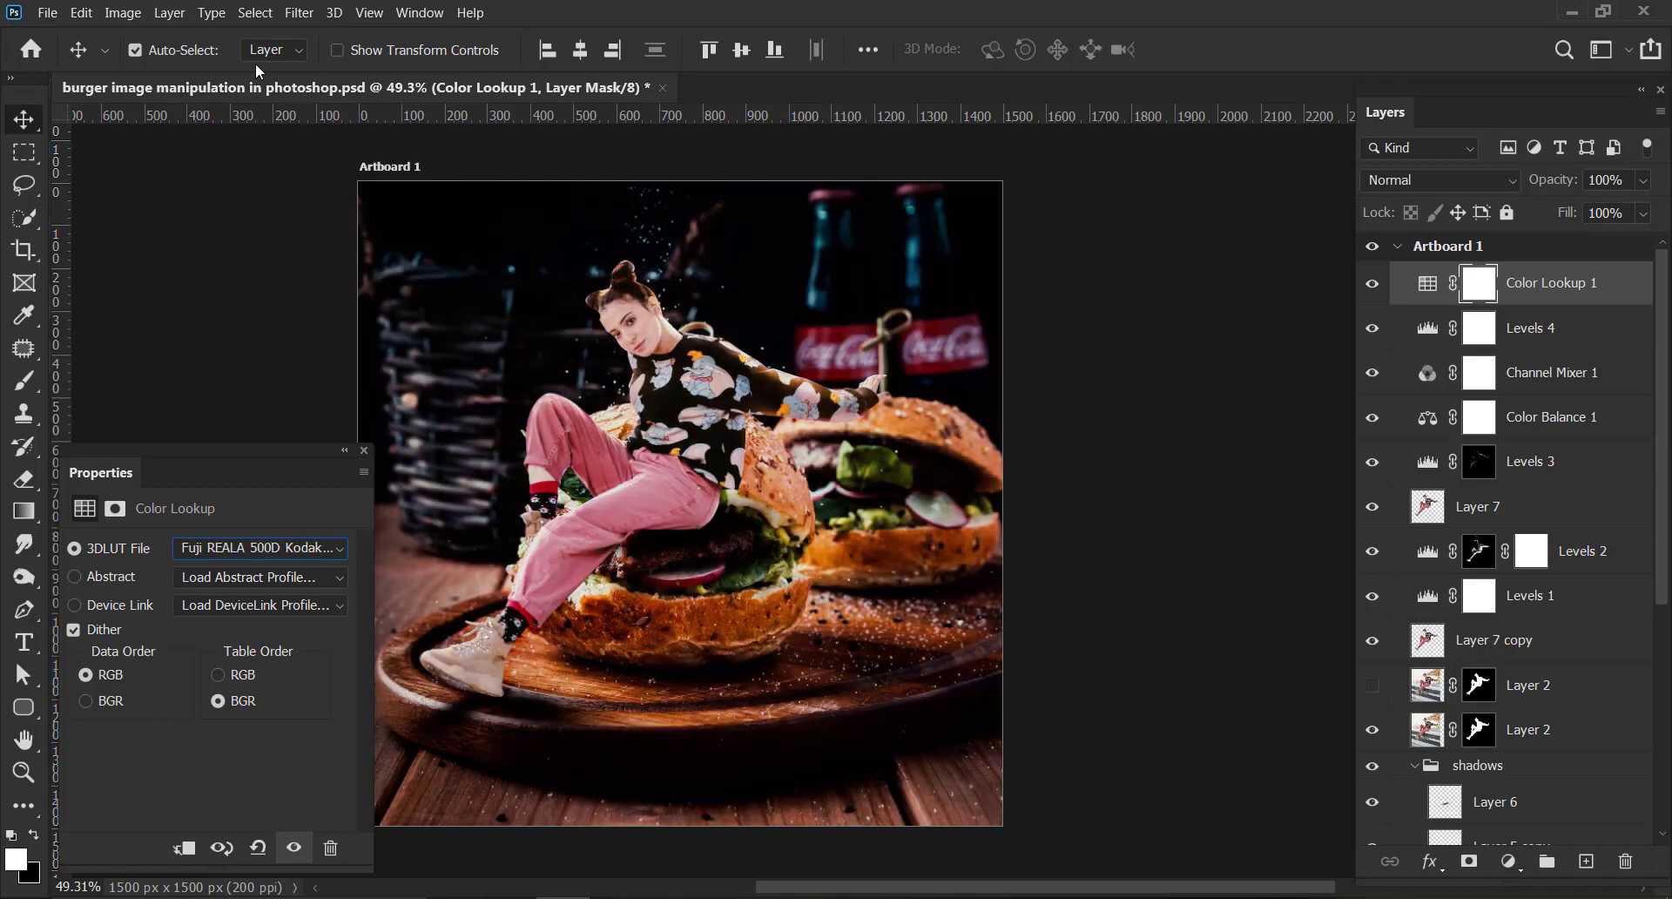
key("Up")
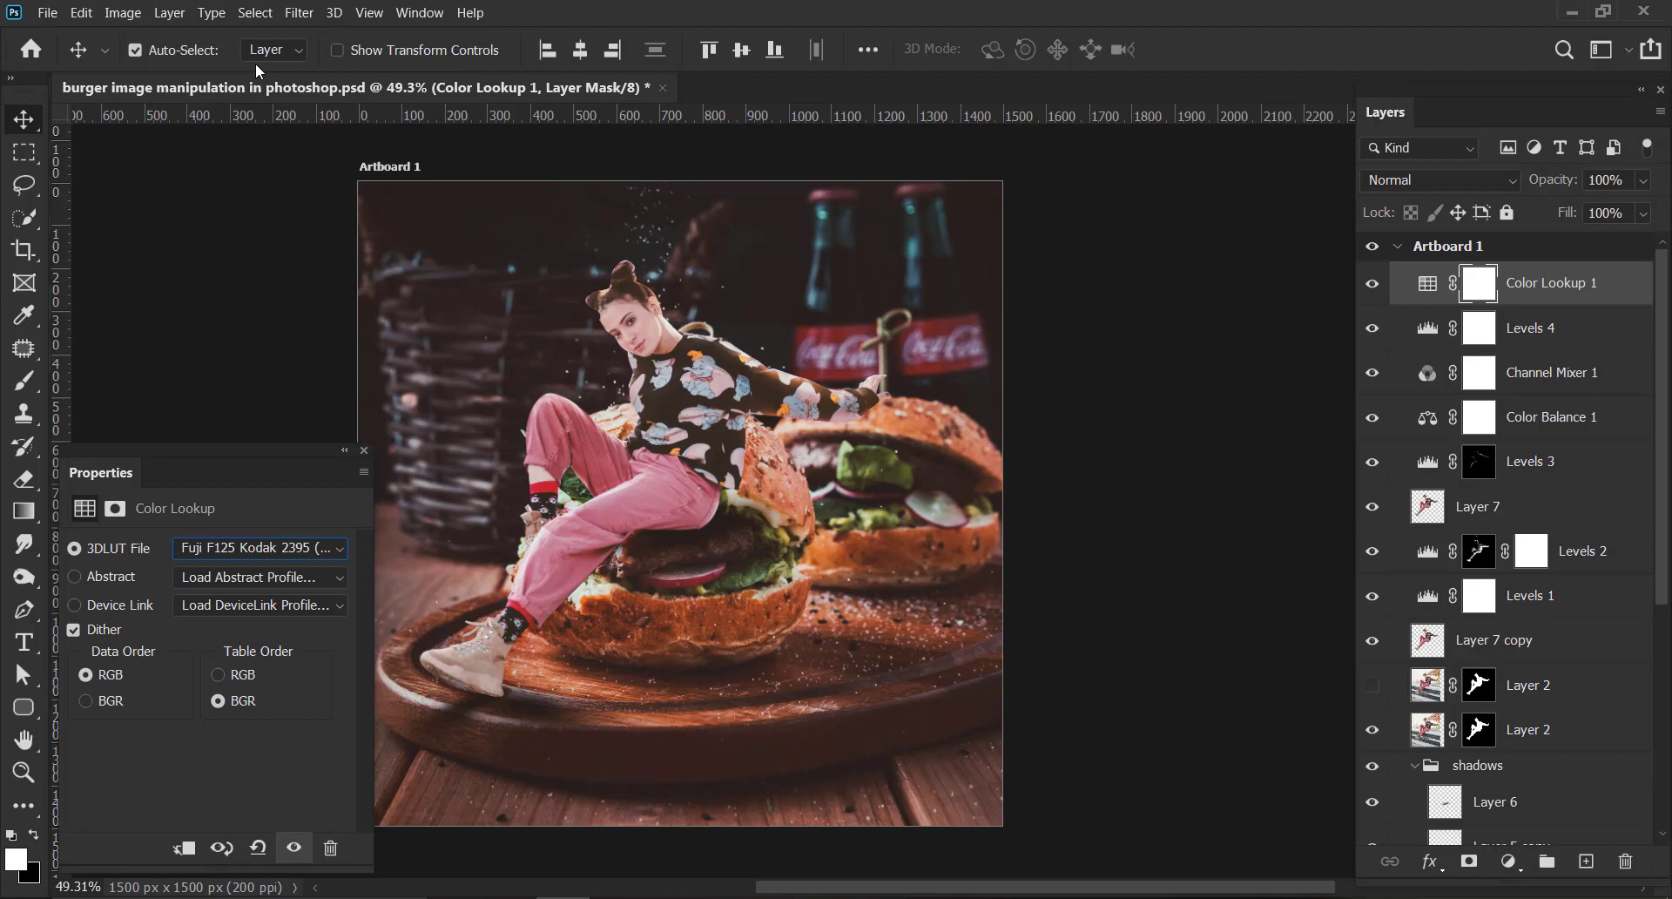
key("Down")
key("Down")
key("Down")
key("Down")
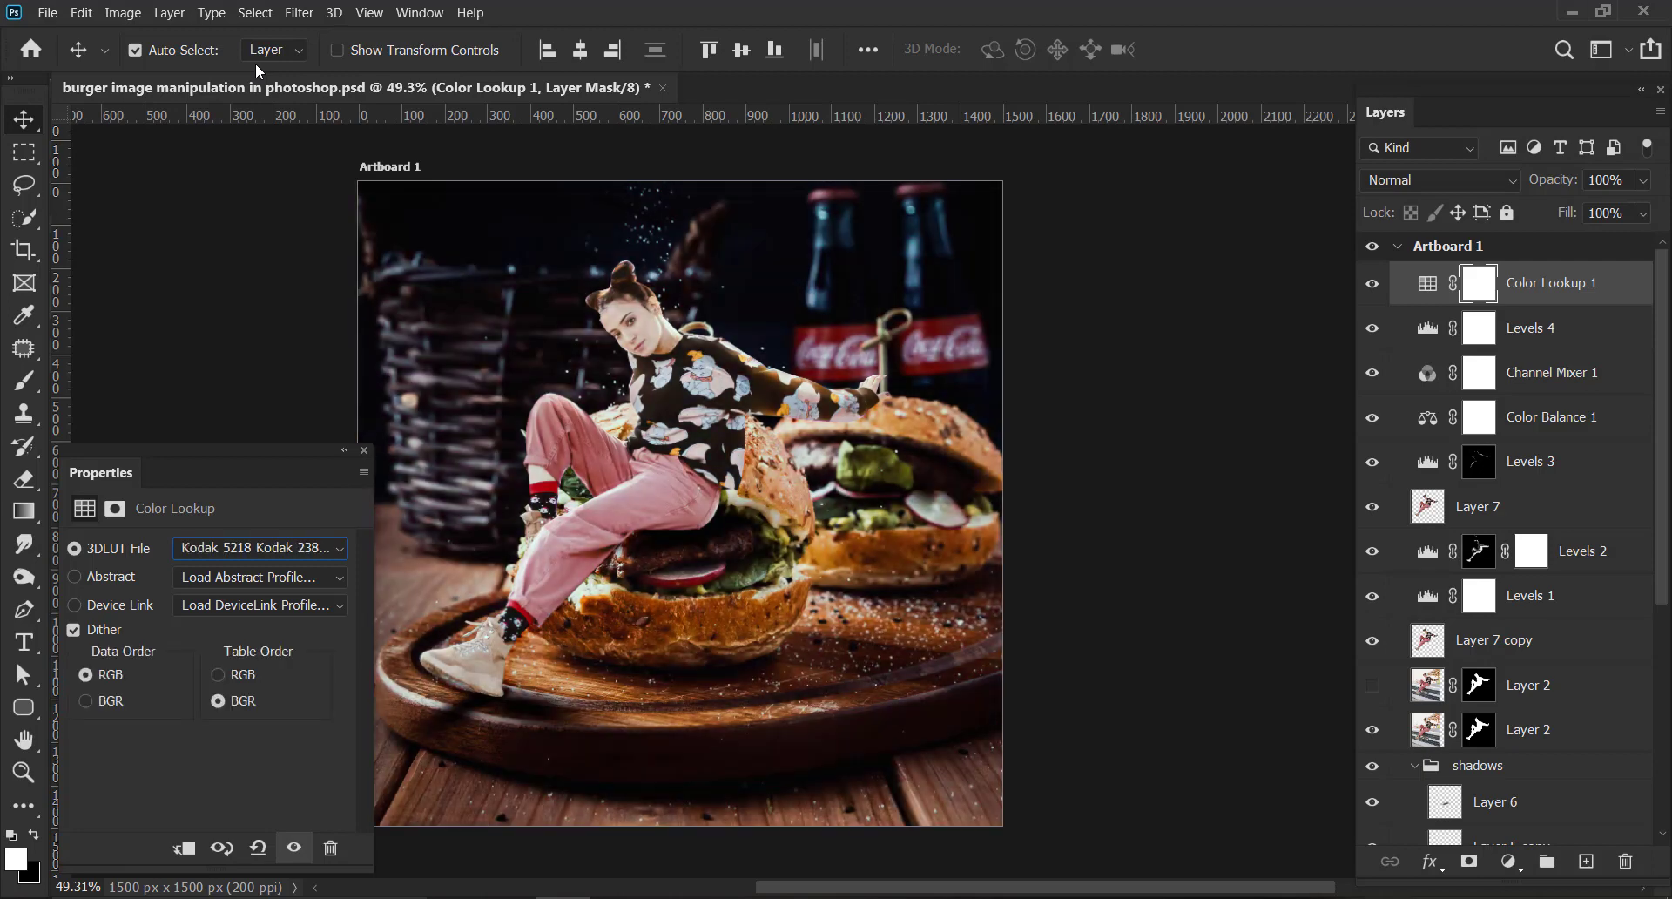
key("Down")
key("Down")
key("Up")
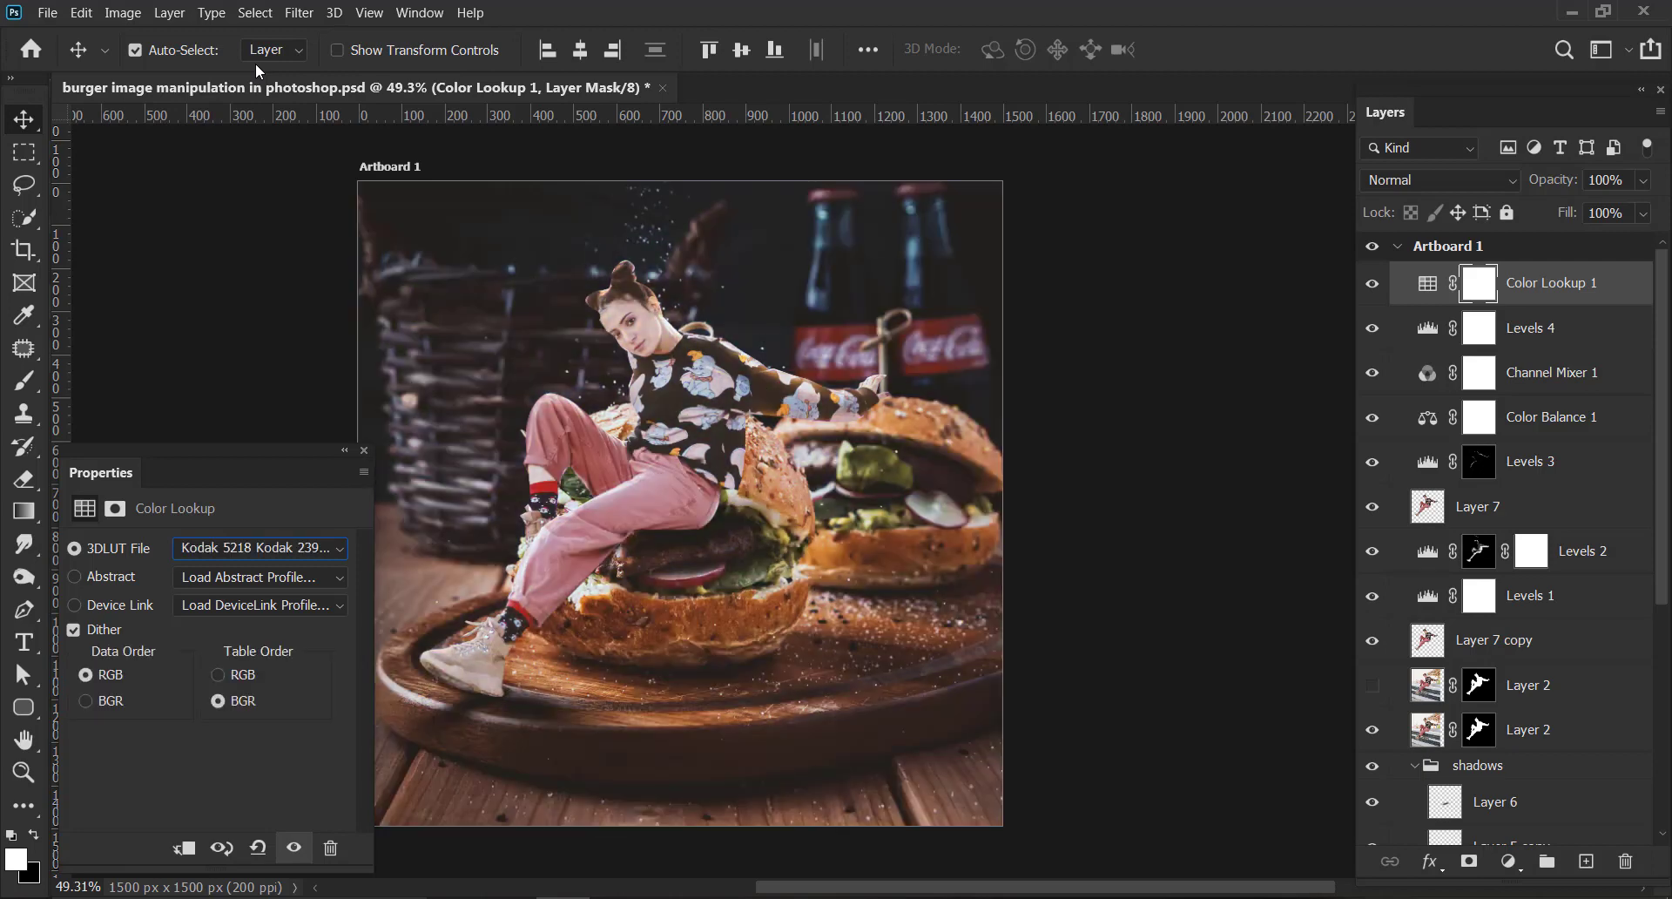
key("Down")
key("Down")
key("Down")
key("Down")
key("Down")
key("Up")
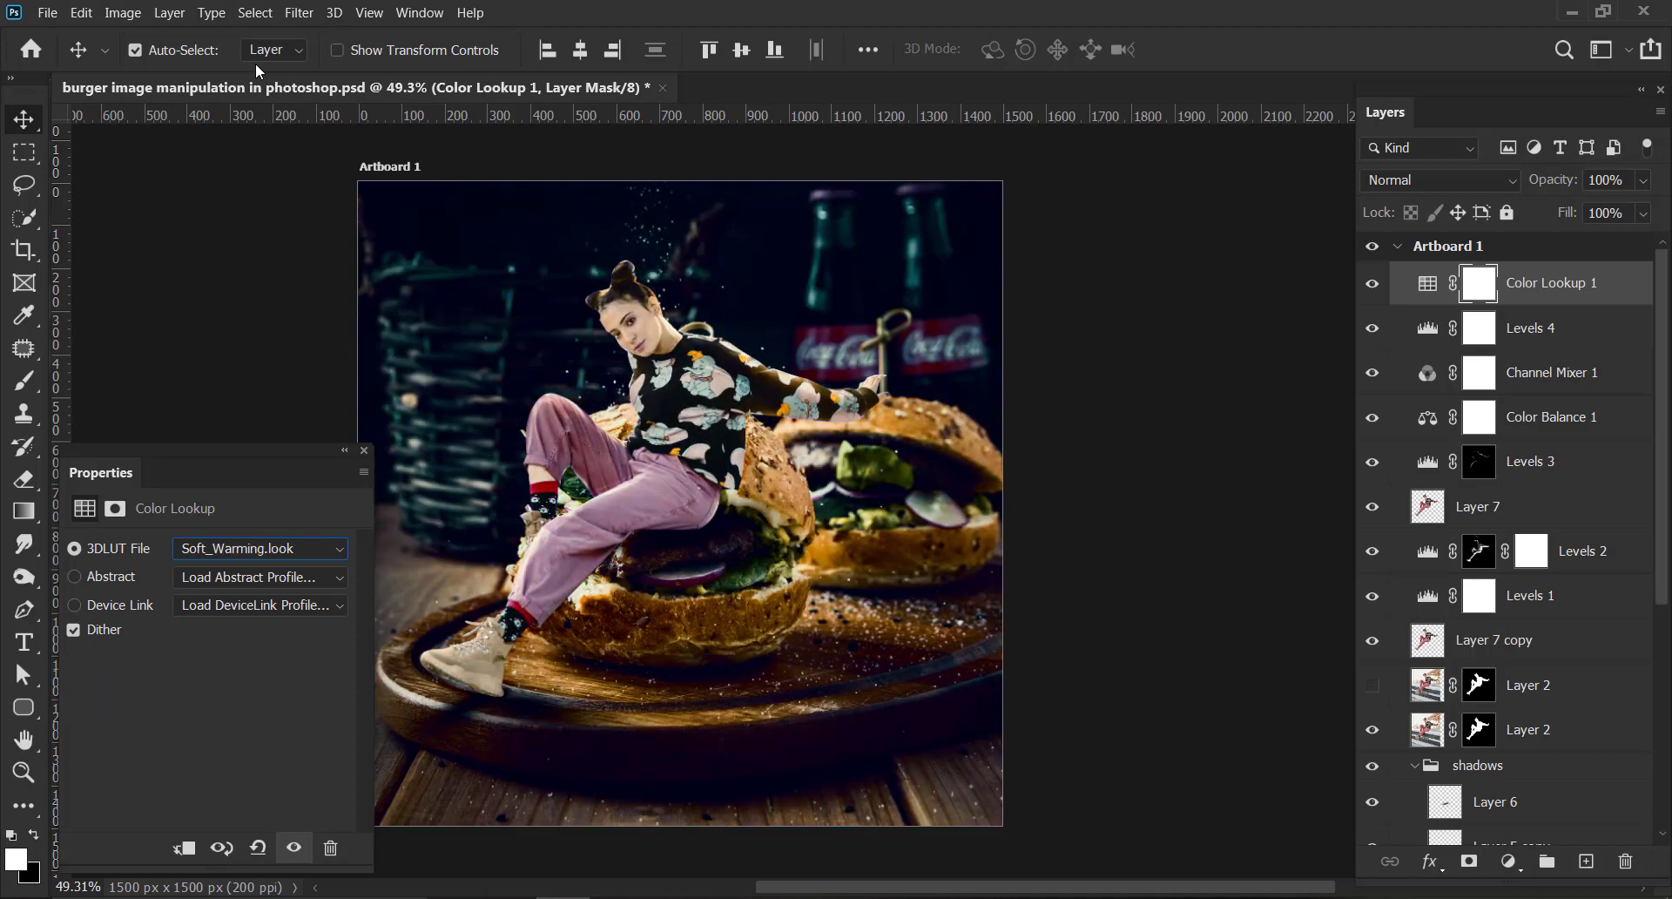
Add a Color Balance adjustment above Color Lookup 1 and shift the color balance of its Midtones.
left_click(1505, 862)
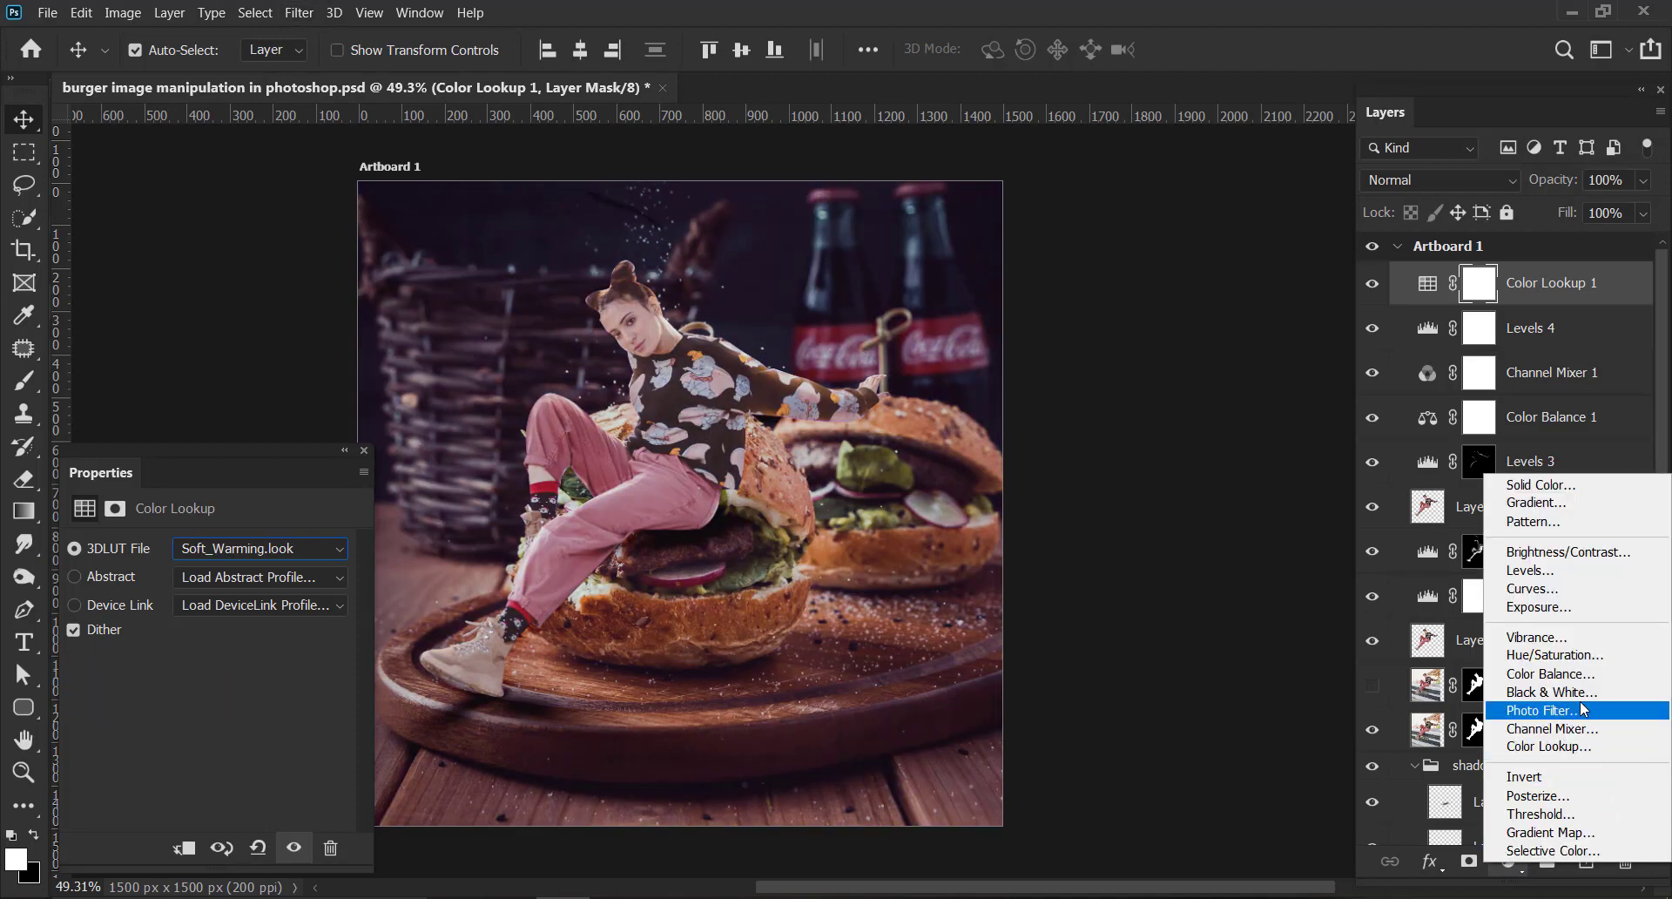
left_click(1592, 678)
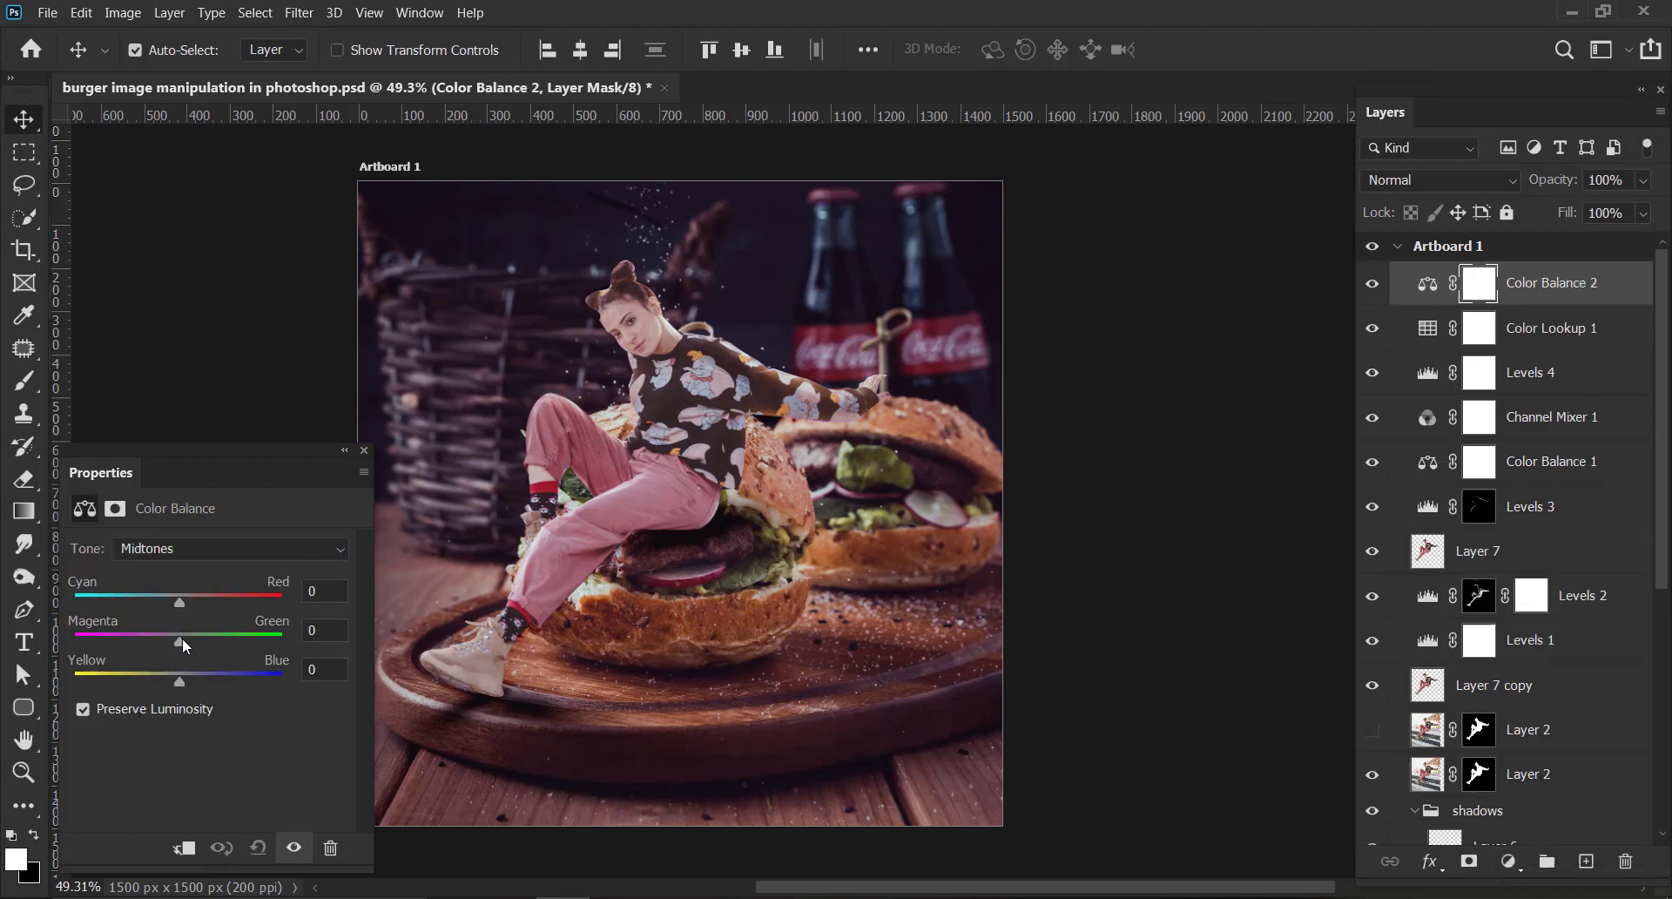
left_click_drag(182, 640, 183, 601)
Add a Curves adjustment above Color Balance 2, pulling the RGB highlights down slightly and lifting the shadows a little.
left_click(1507, 860)
left_click(1565, 588)
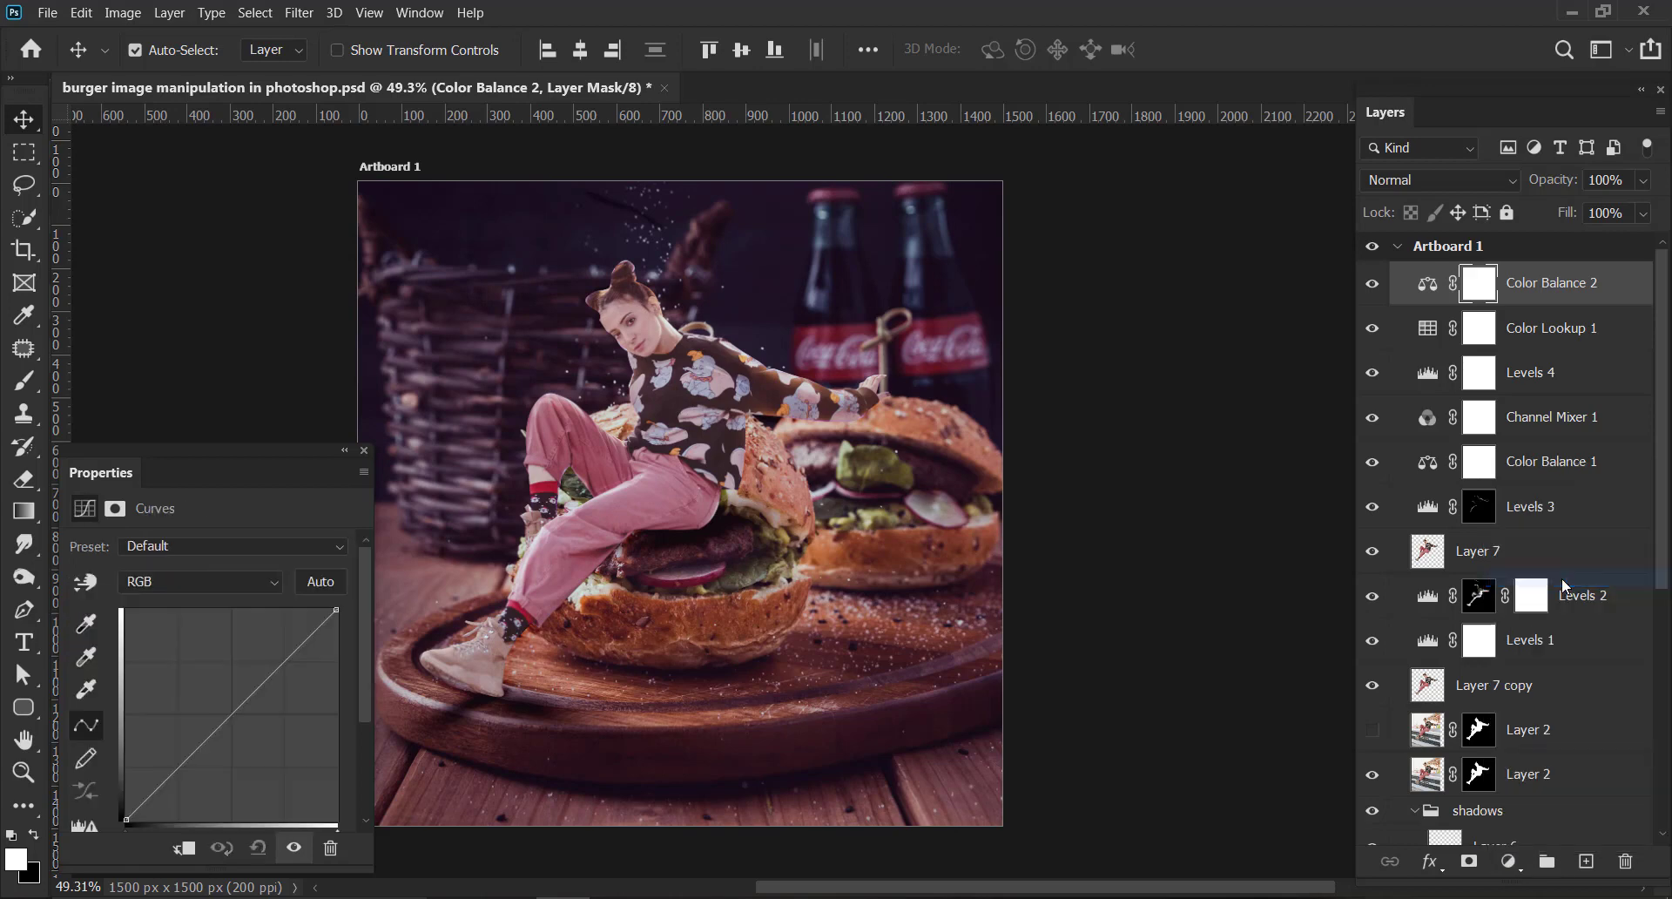
left_click_drag(297, 649, 295, 664)
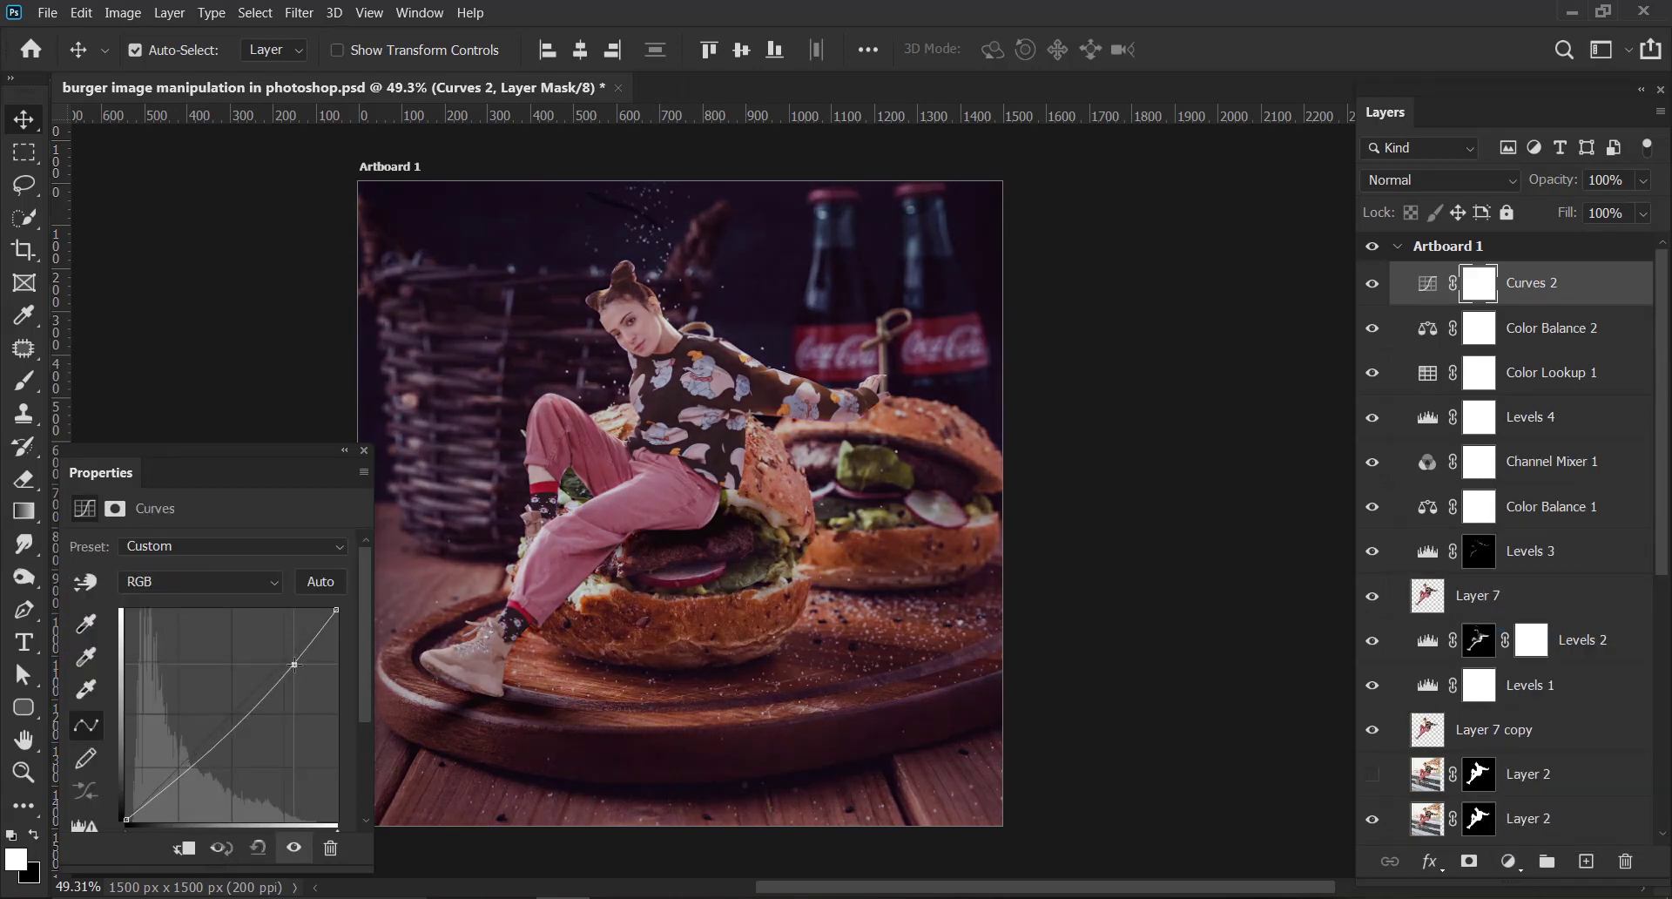
left_click_drag(191, 762, 190, 756)
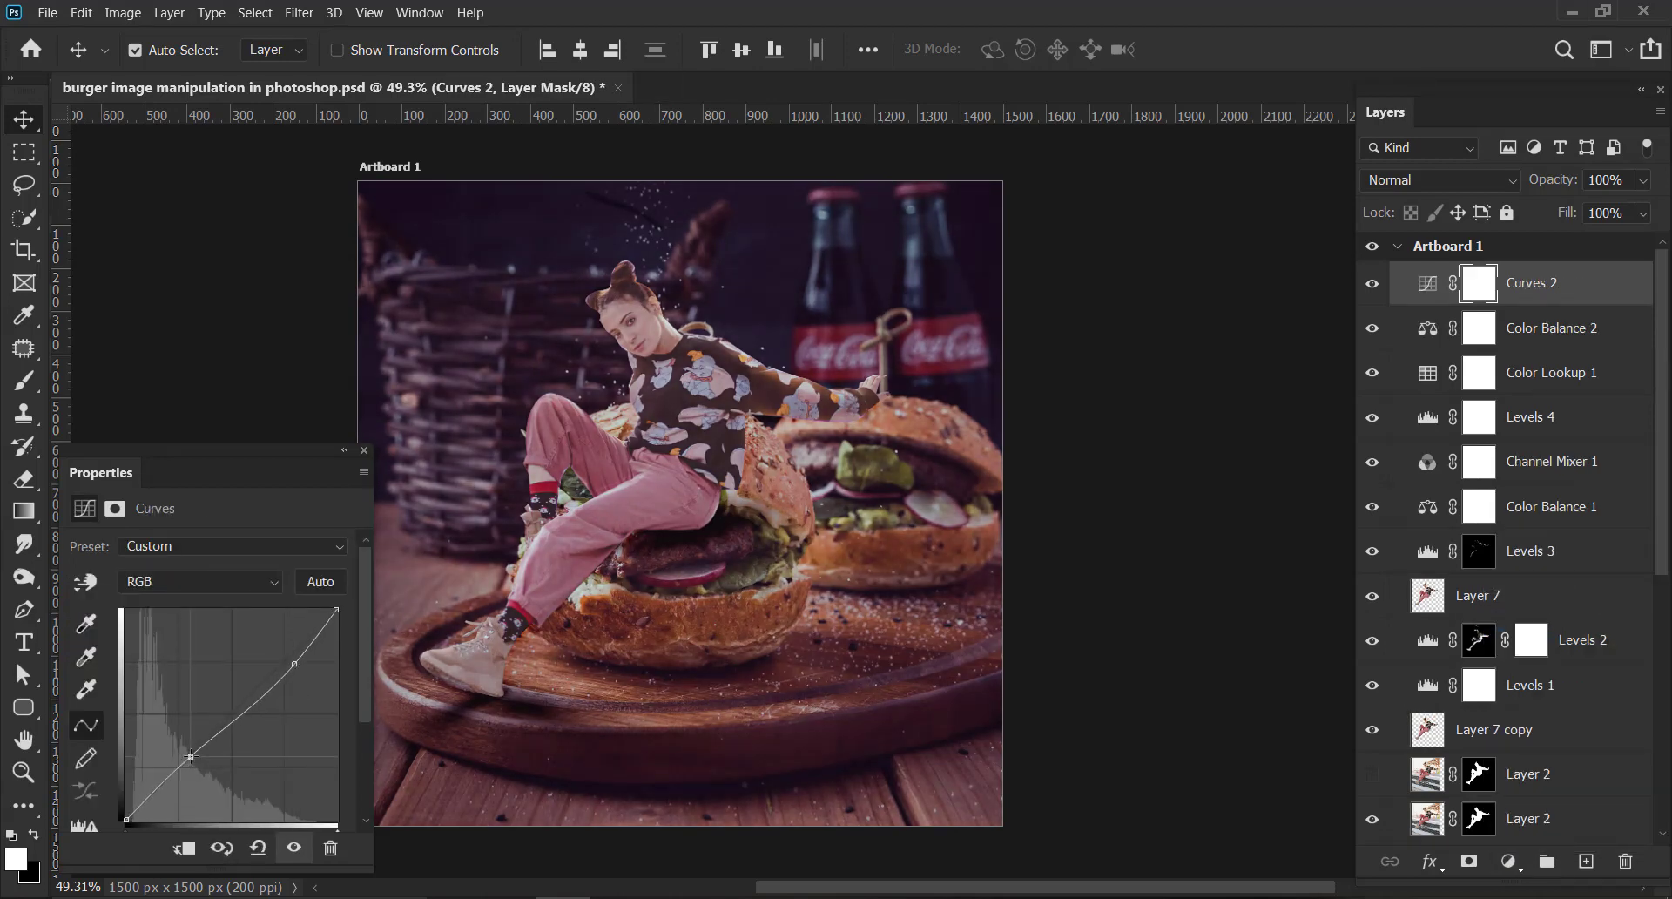
left_click_drag(295, 664, 295, 661)
Add a Brightness/Contrast adjustment above Curves 2 and raise its contrast slightly.
left_click(1506, 867)
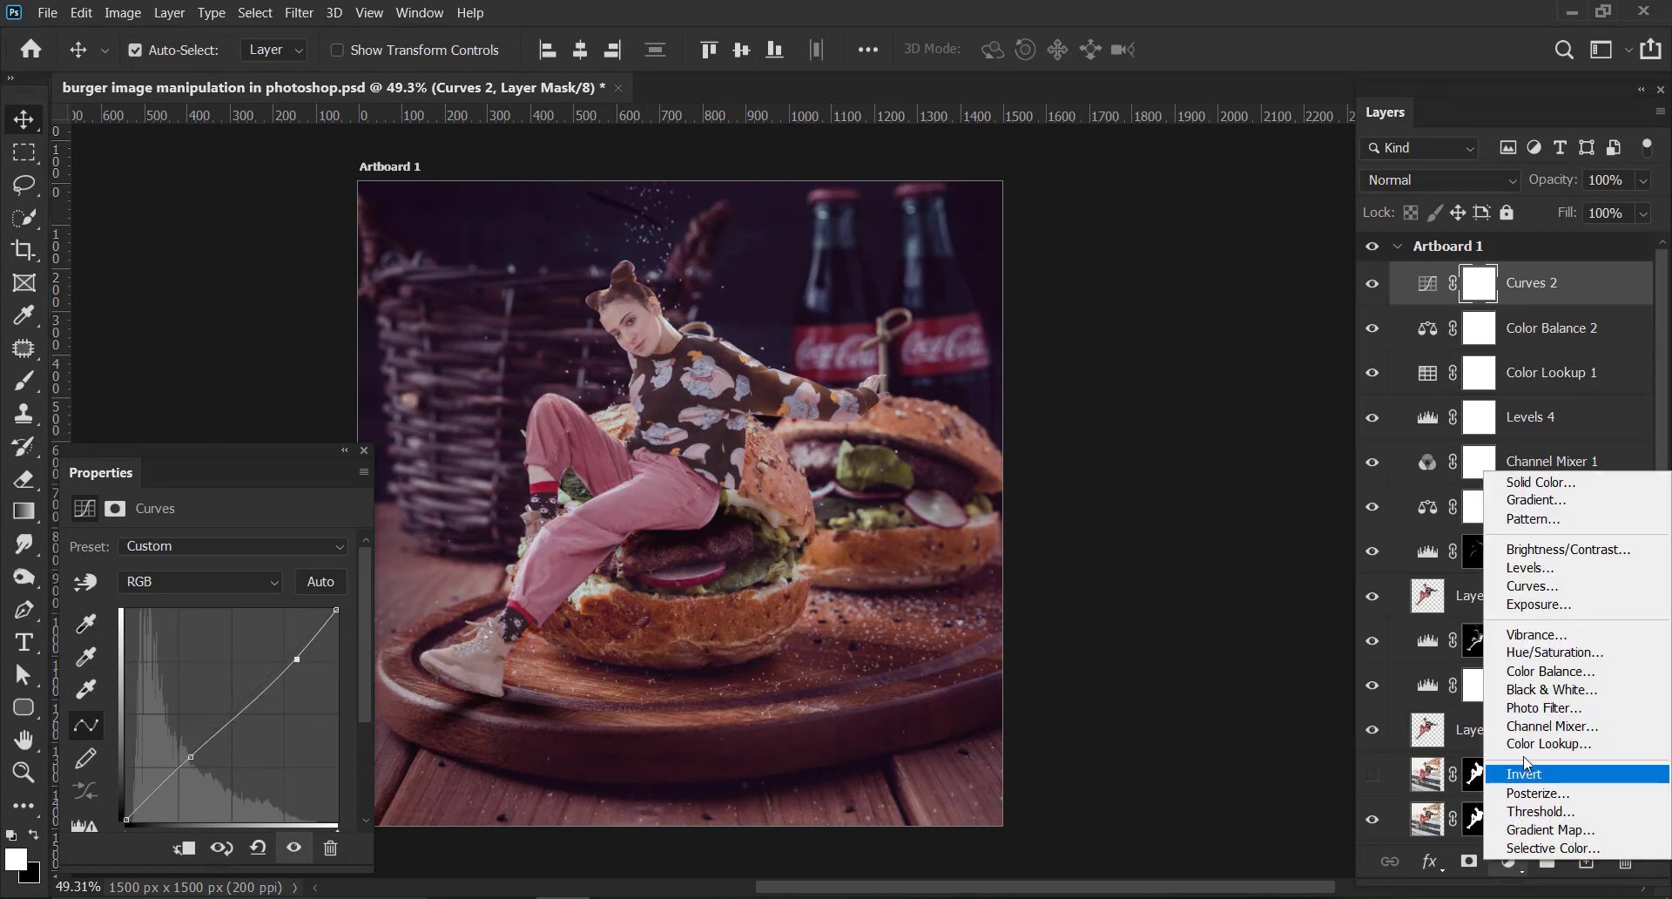
left_click(1547, 552)
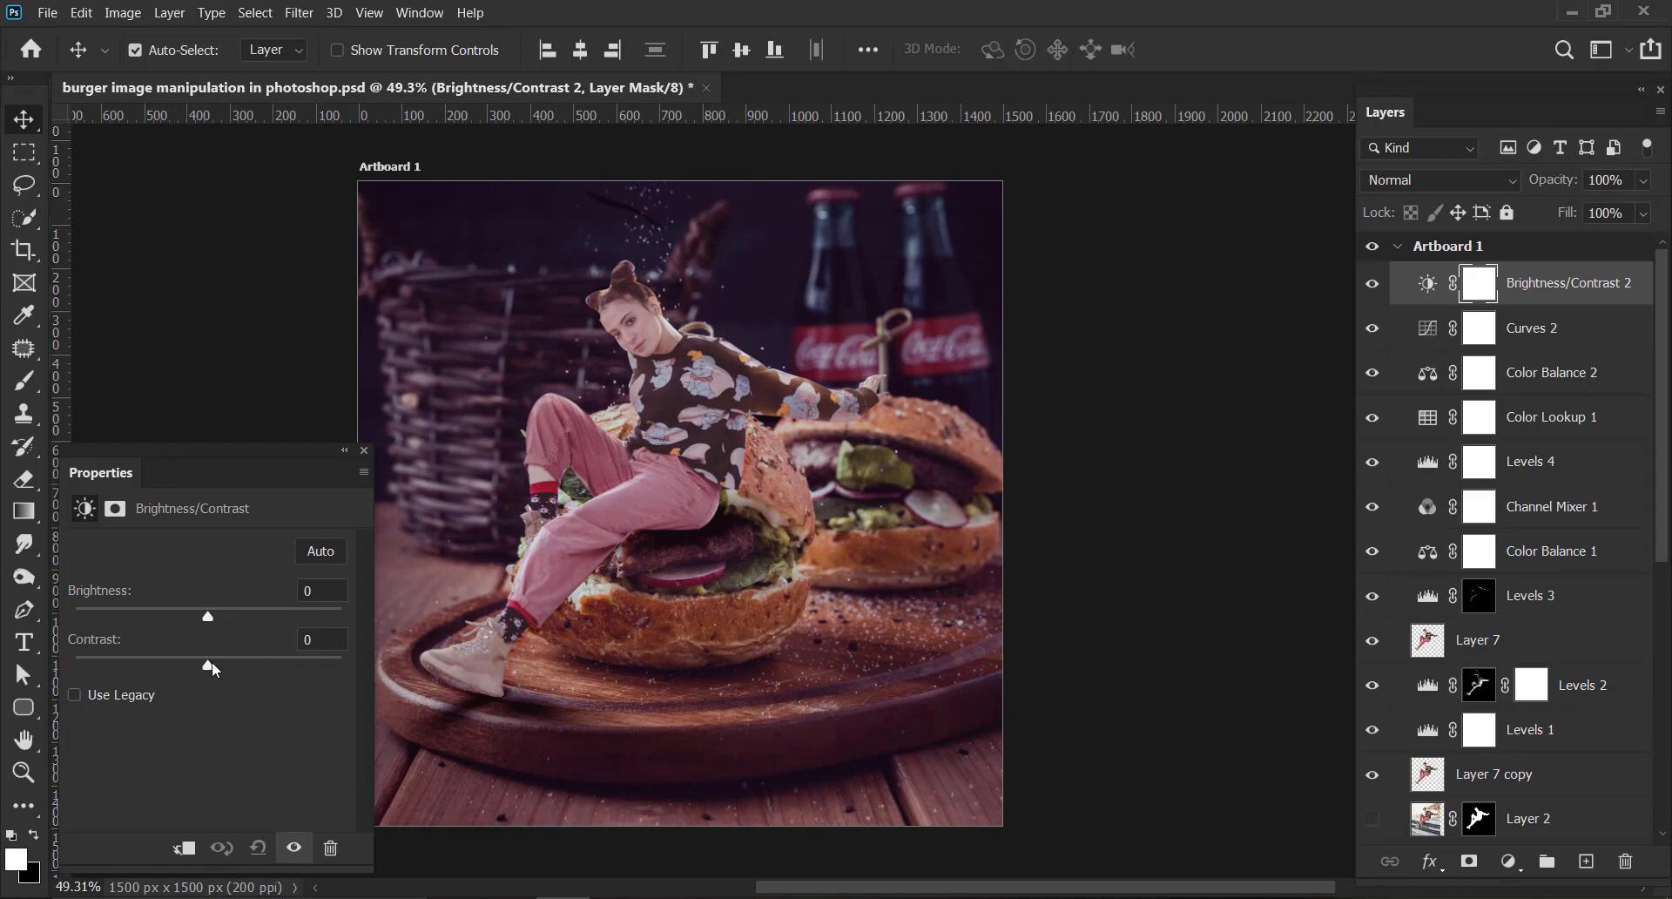
left_click_drag(213, 667, 221, 663)
left_click(364, 449)
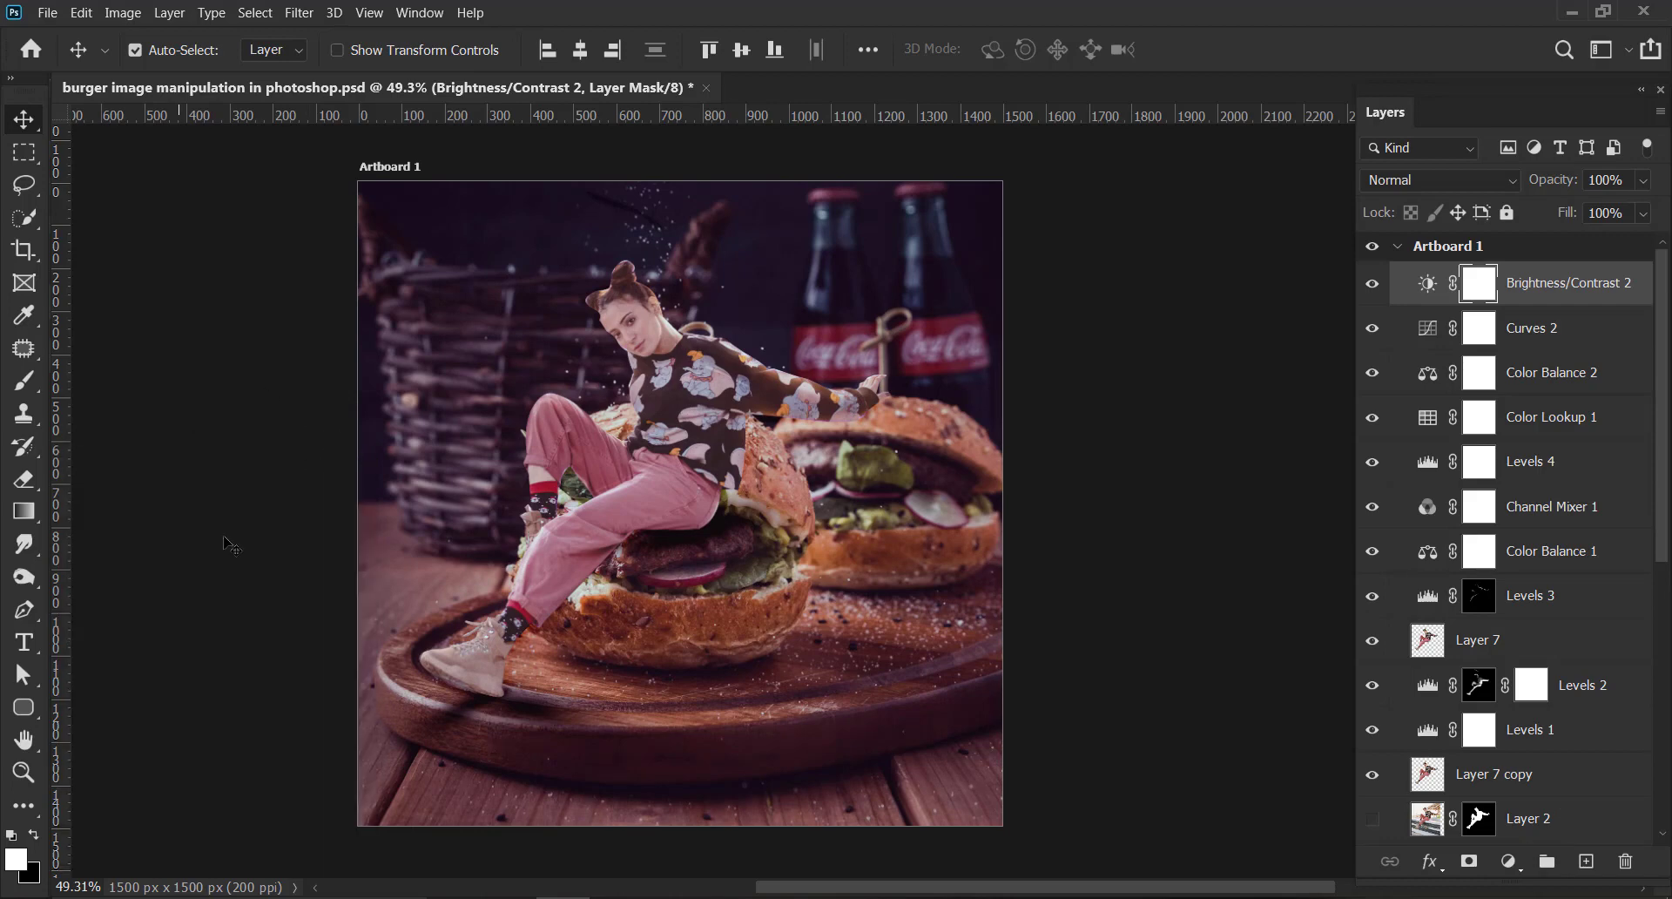
Add a linear Gradient Fill layer on top, black to transparent, at a 90° angle and 100% scale.
left_click(1506, 864)
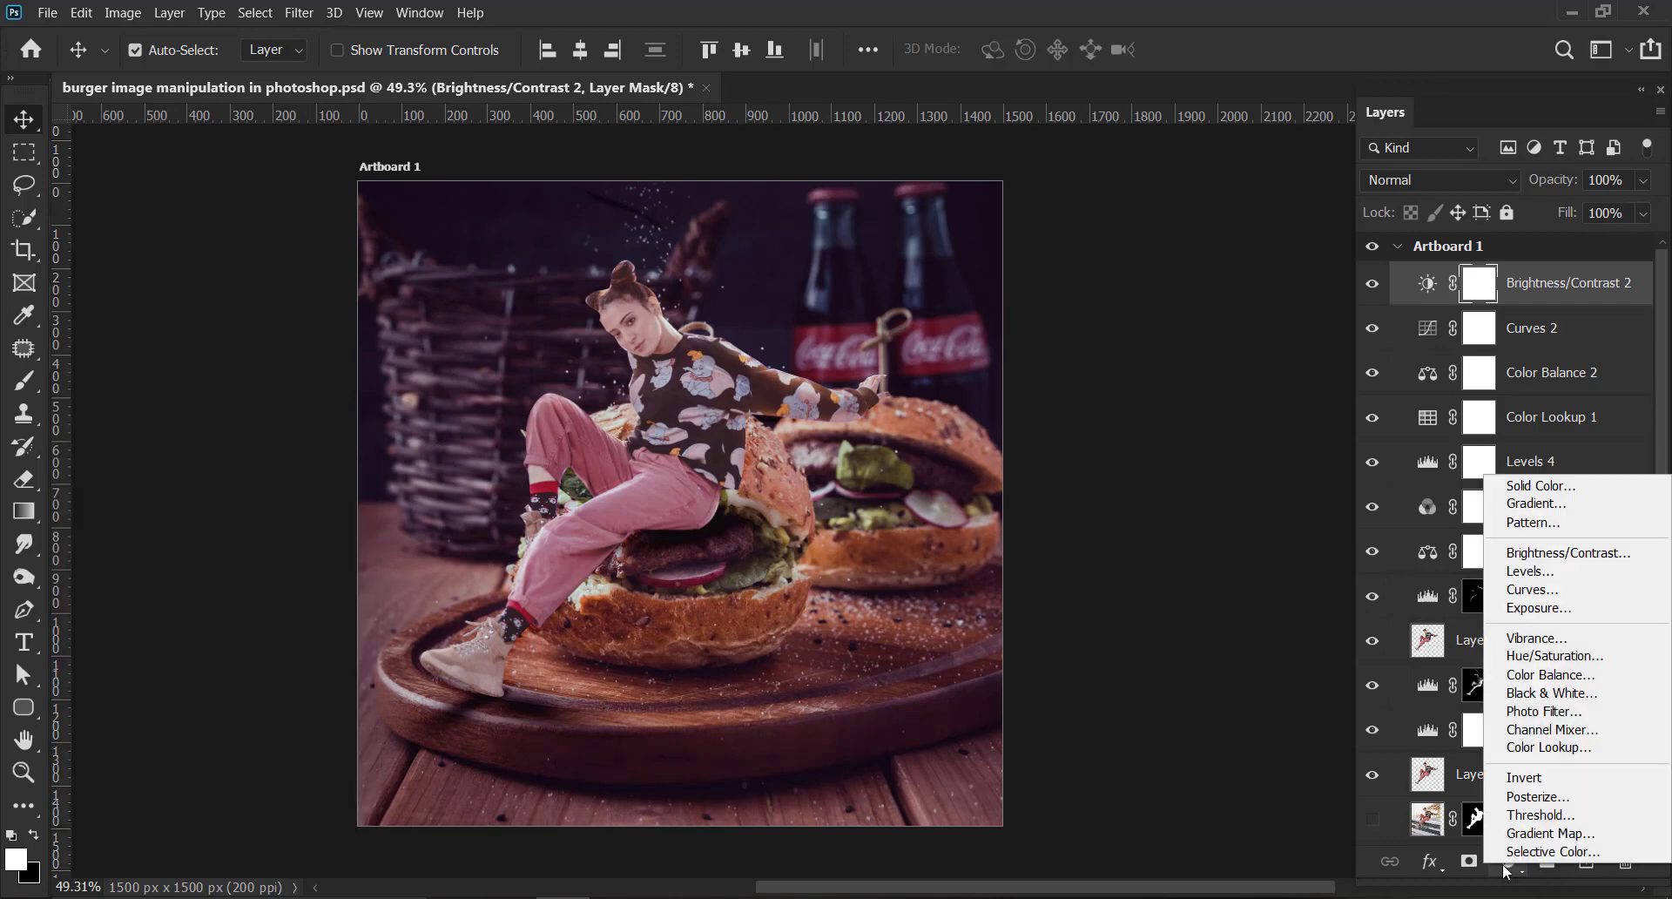
left_click(1547, 507)
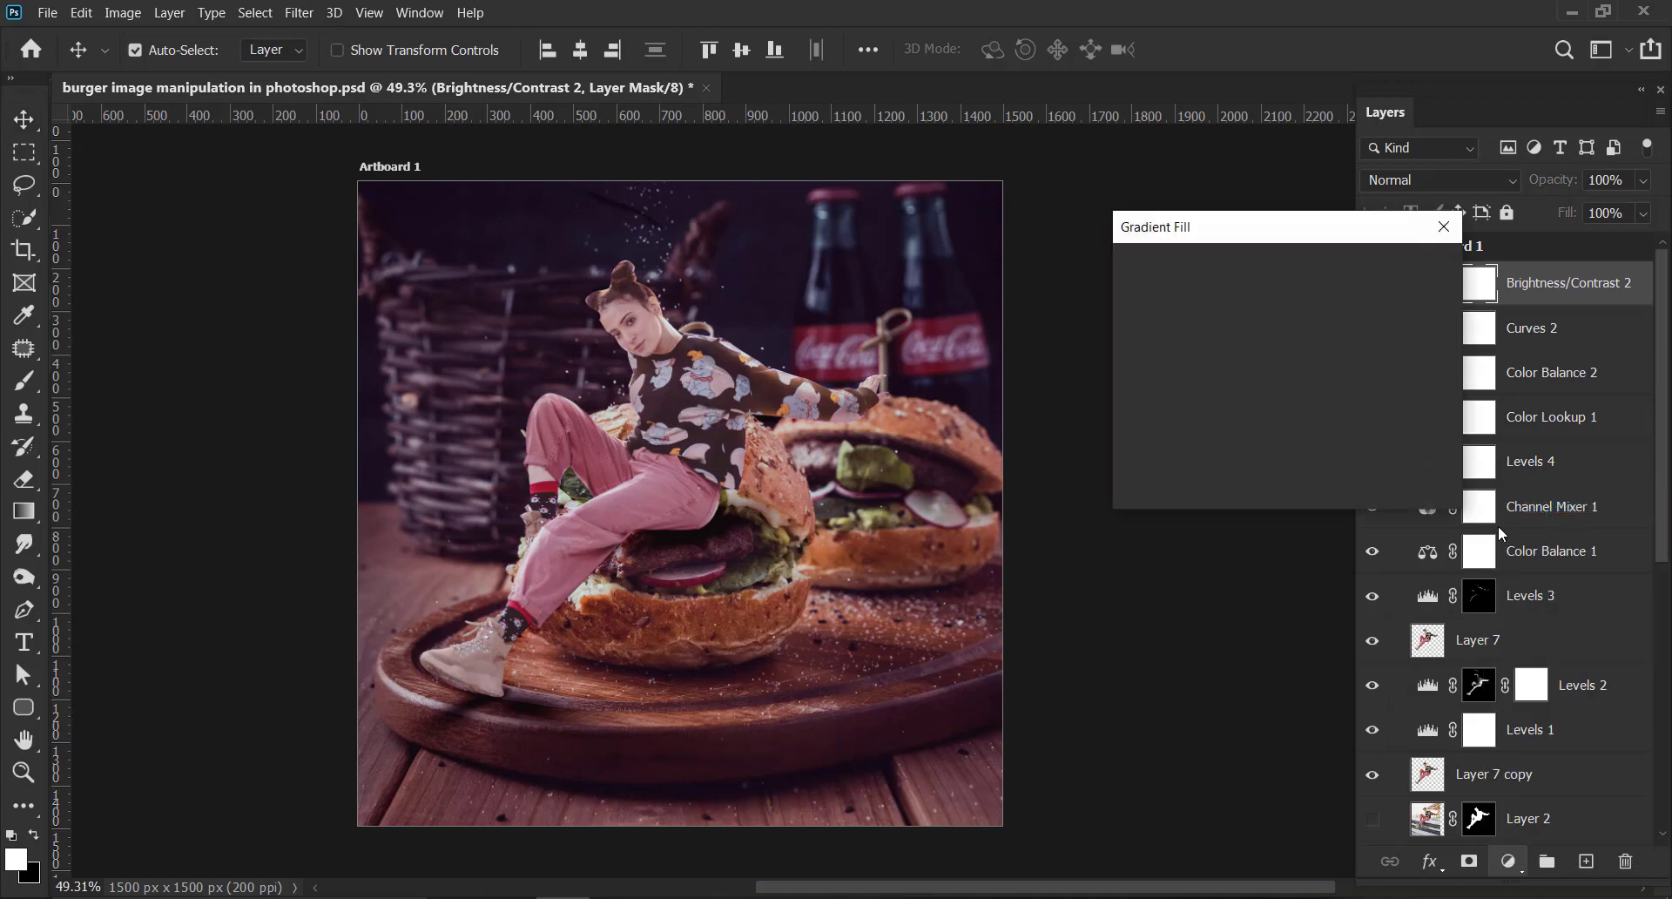
left_click(1216, 277)
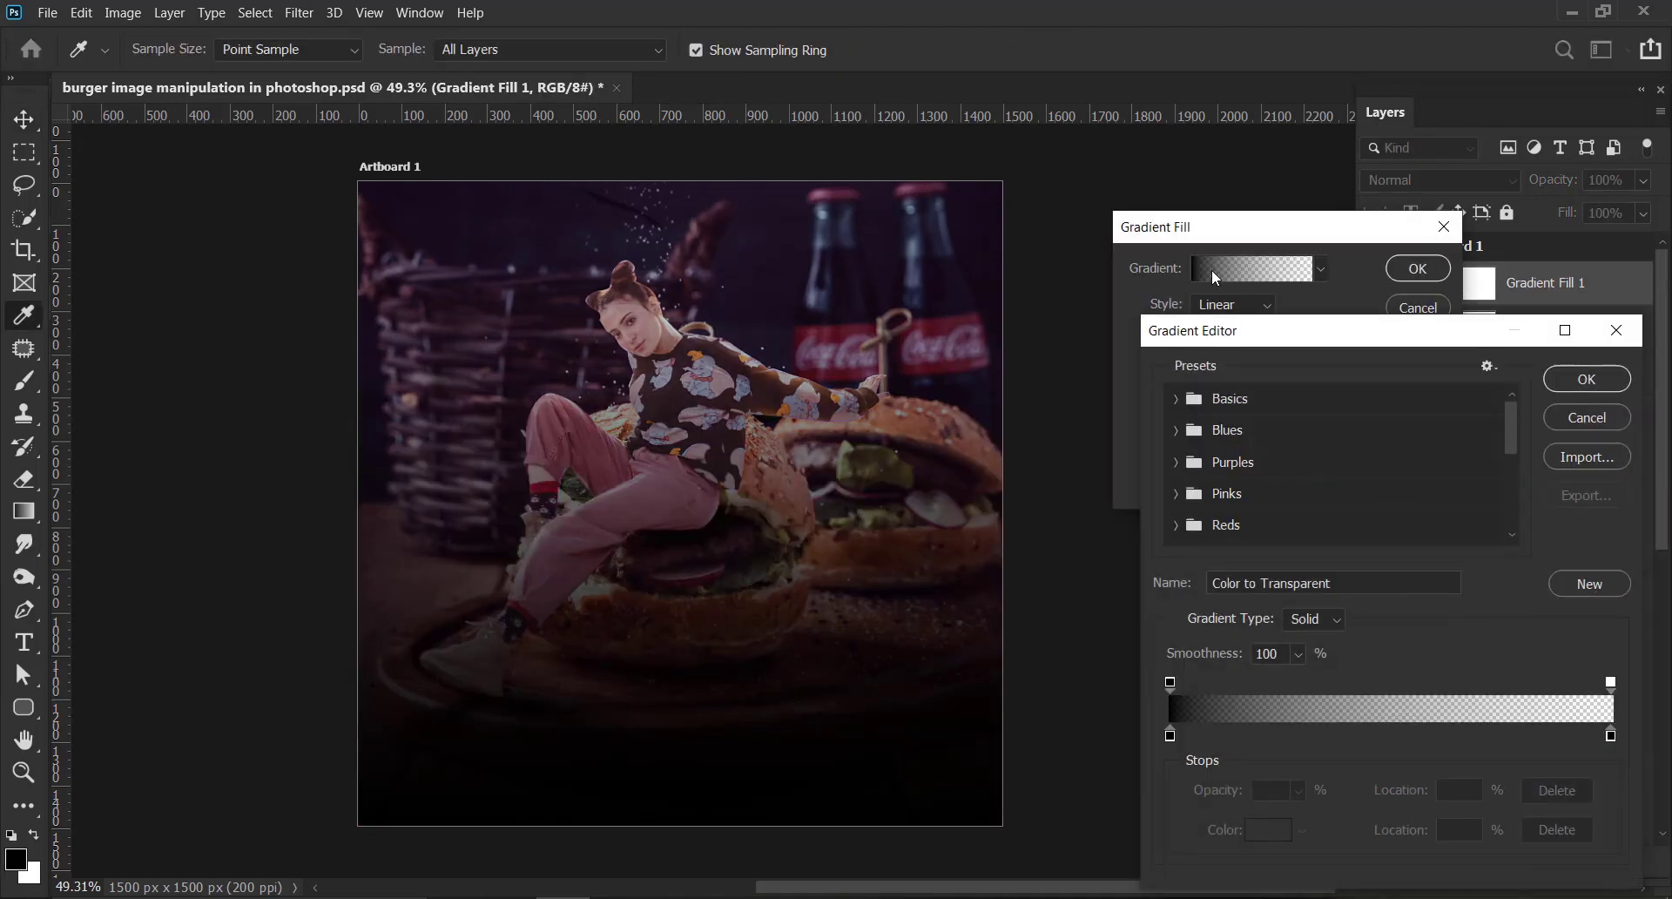
left_click(1580, 385)
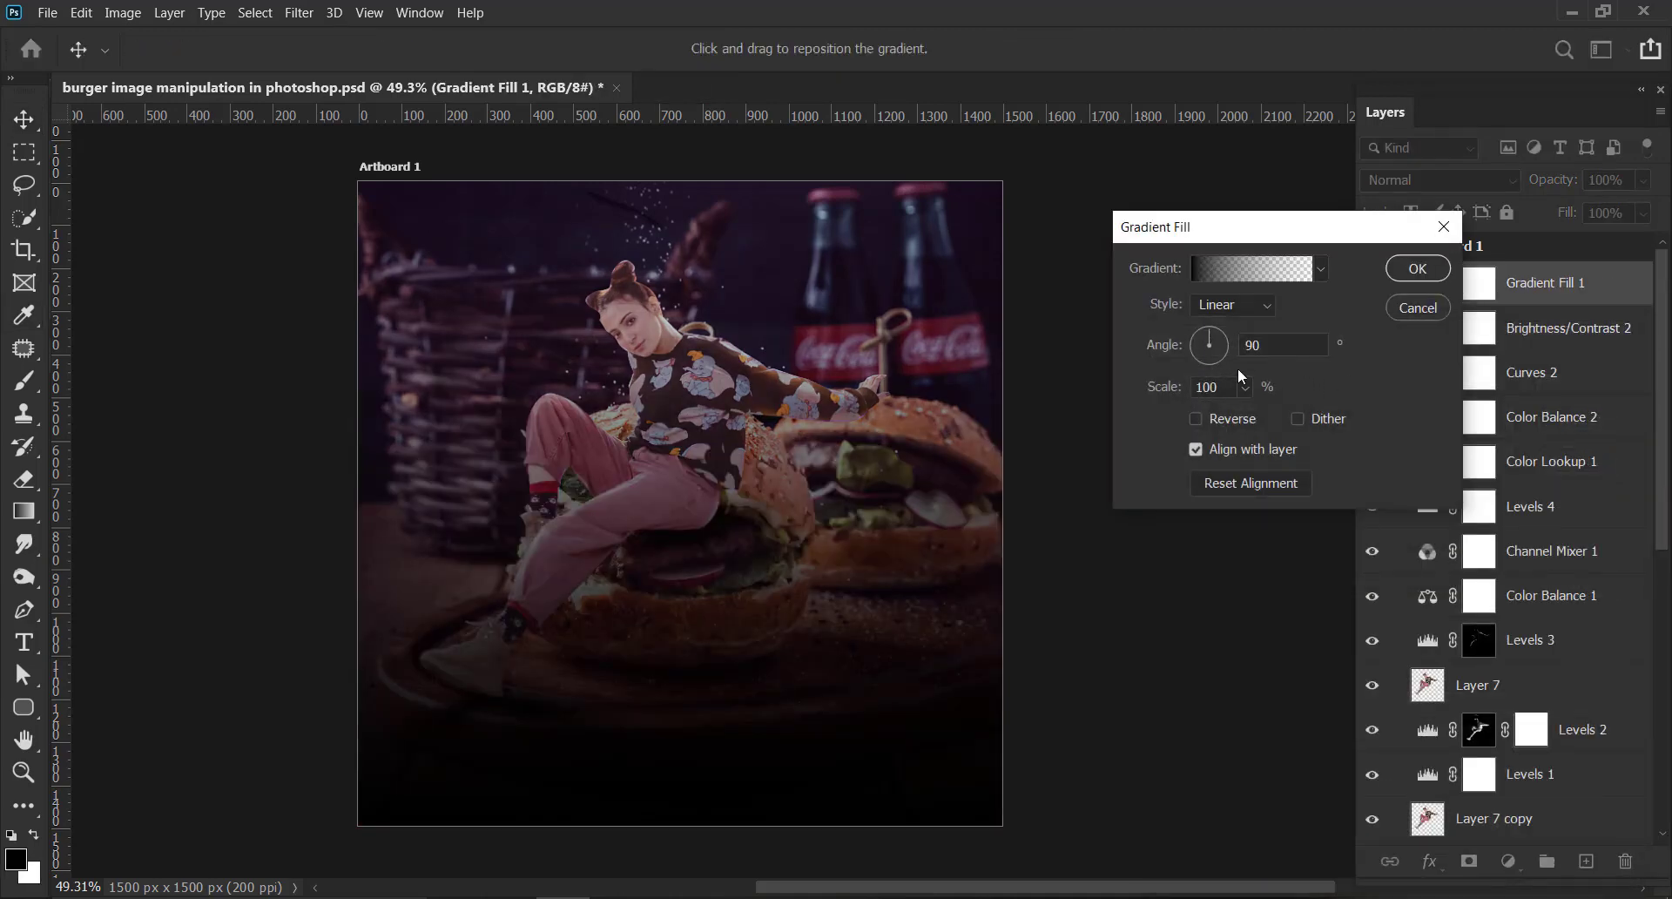
left_click(1418, 267)
Try different blend modes on the Gradient Fill 1 layer and set it to Soft Light.
scroll(1458, 187, "down", 4)
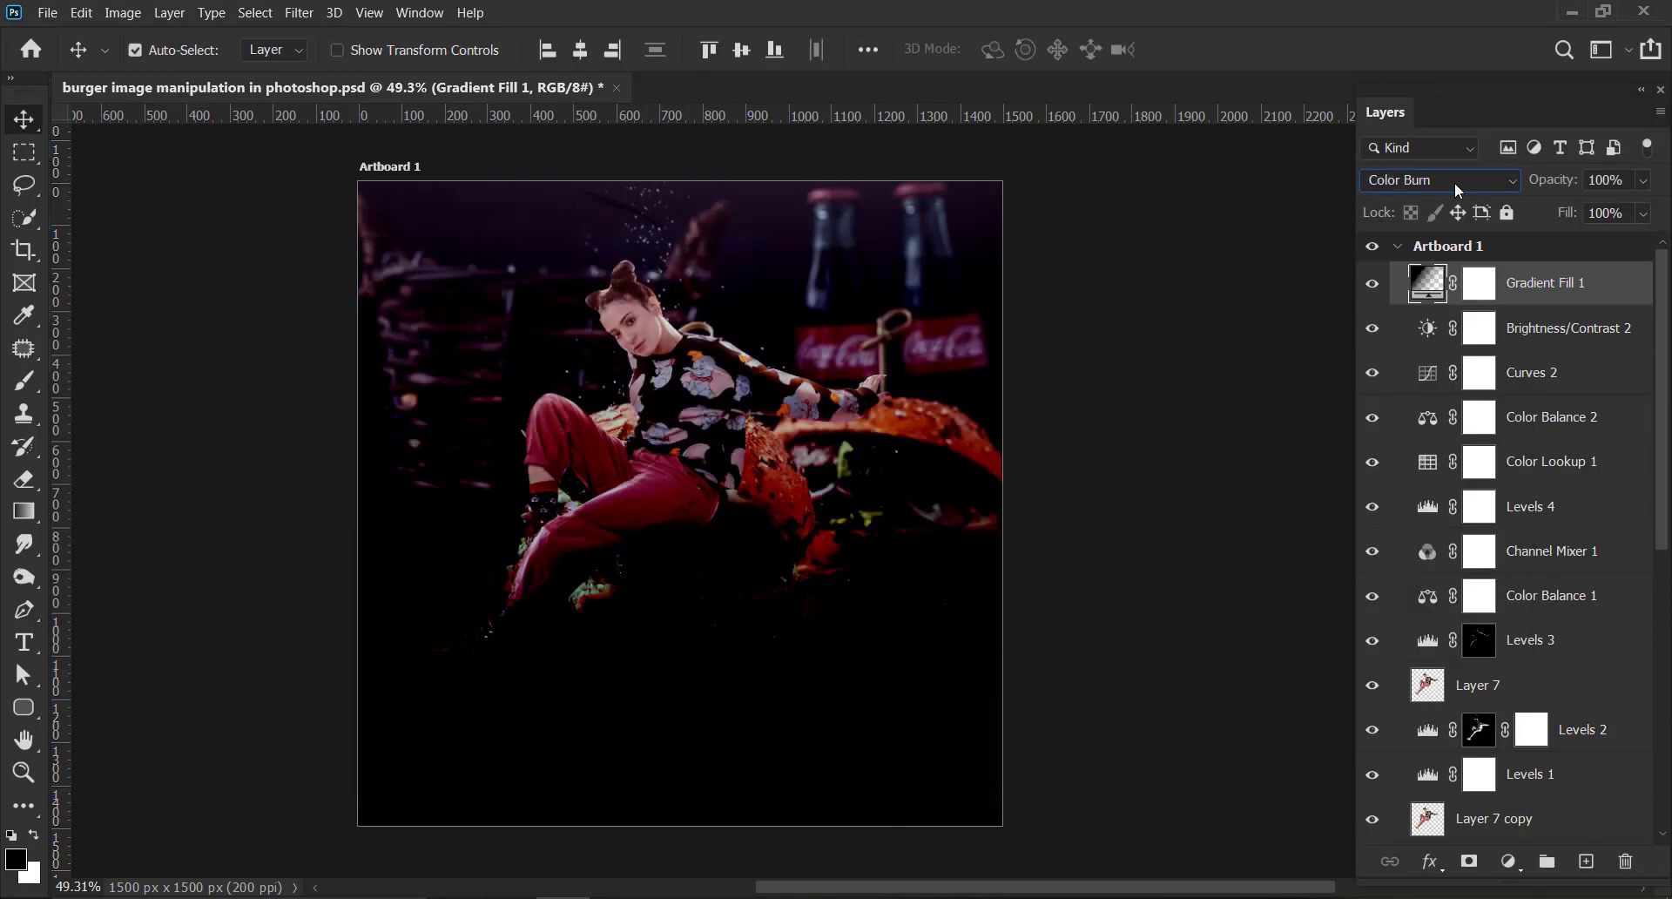
scroll(1458, 186, "down", 5)
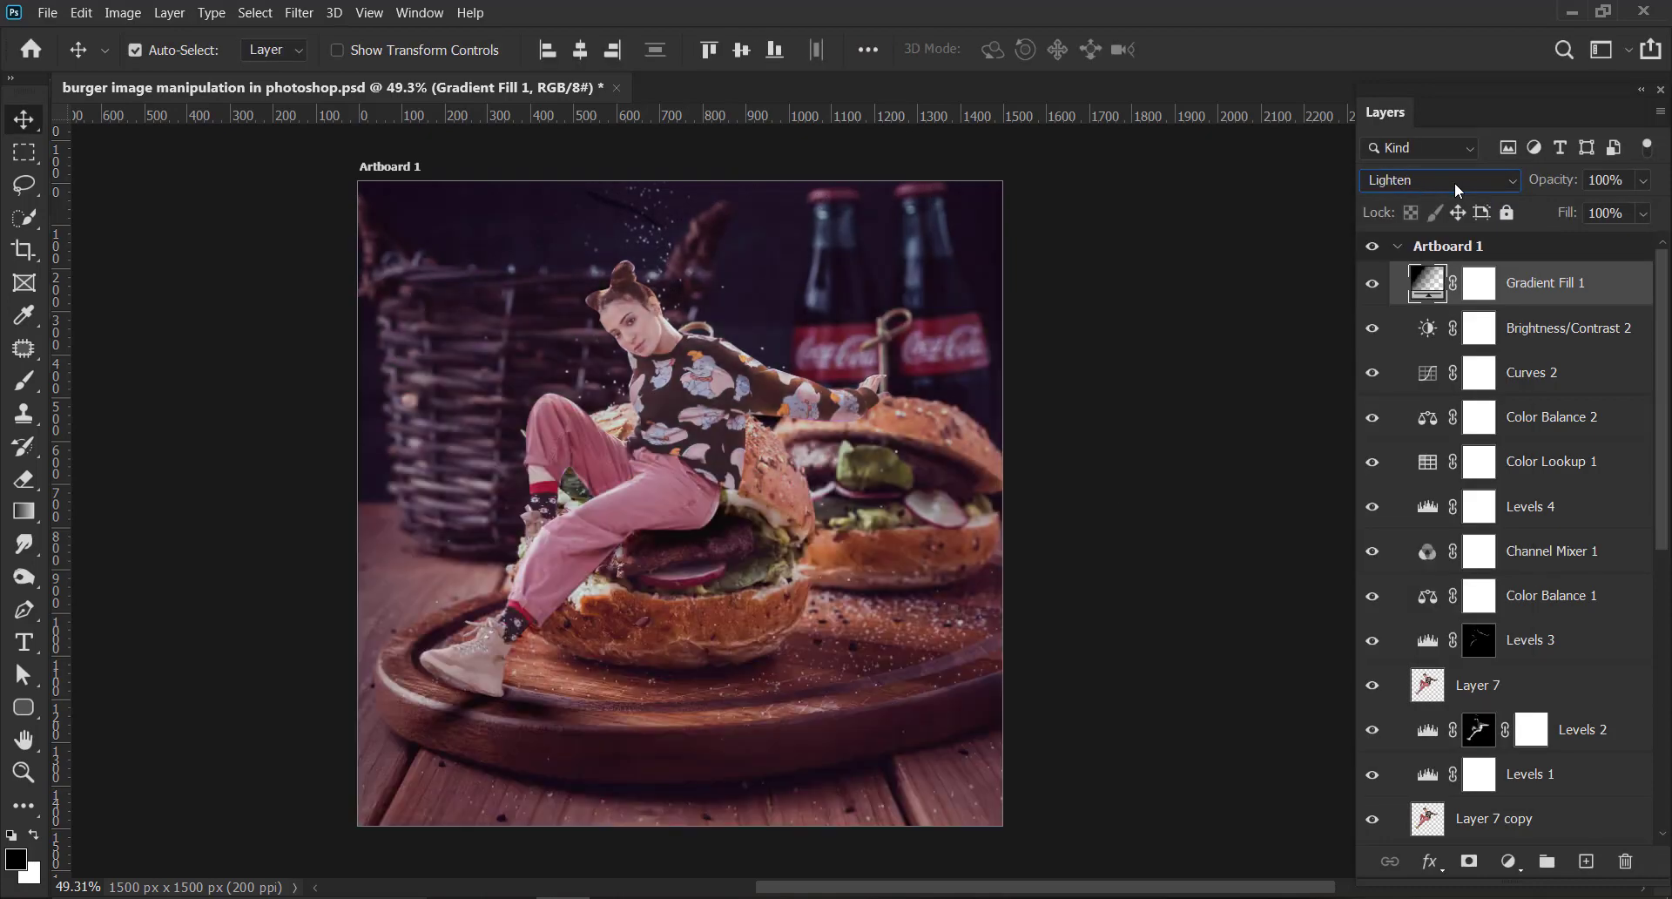
scroll(1455, 185, "down", 4)
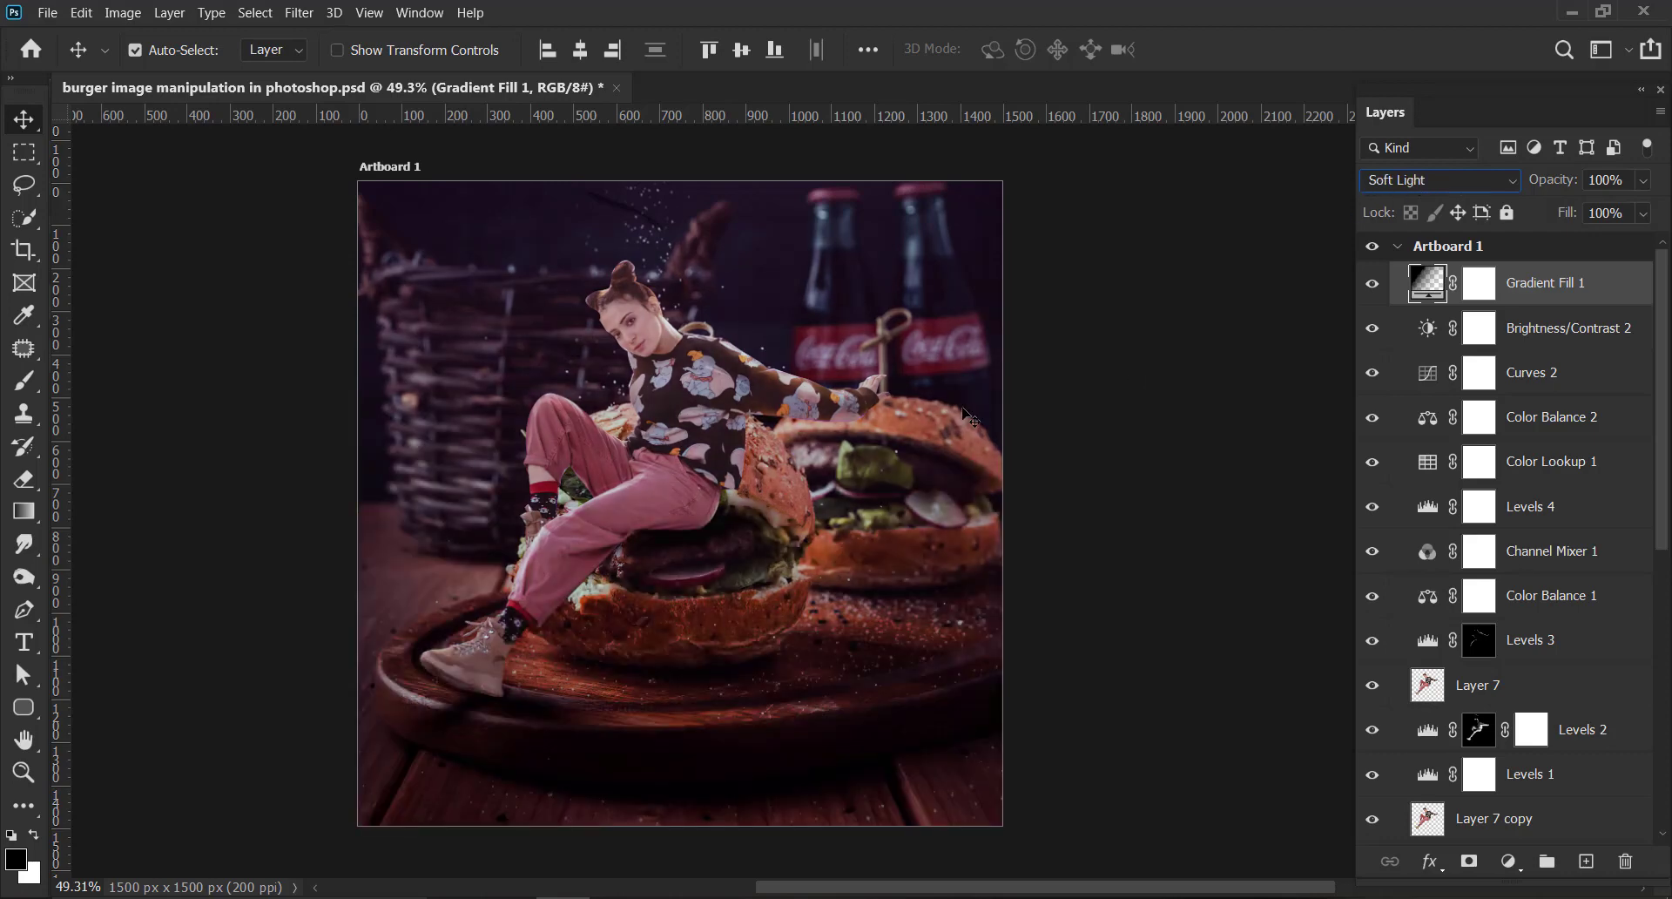
Darken the hair buns and their bright edges on Layer 7 with the Burn tool, using Midtones at 100% exposure.
left_click(1530, 650)
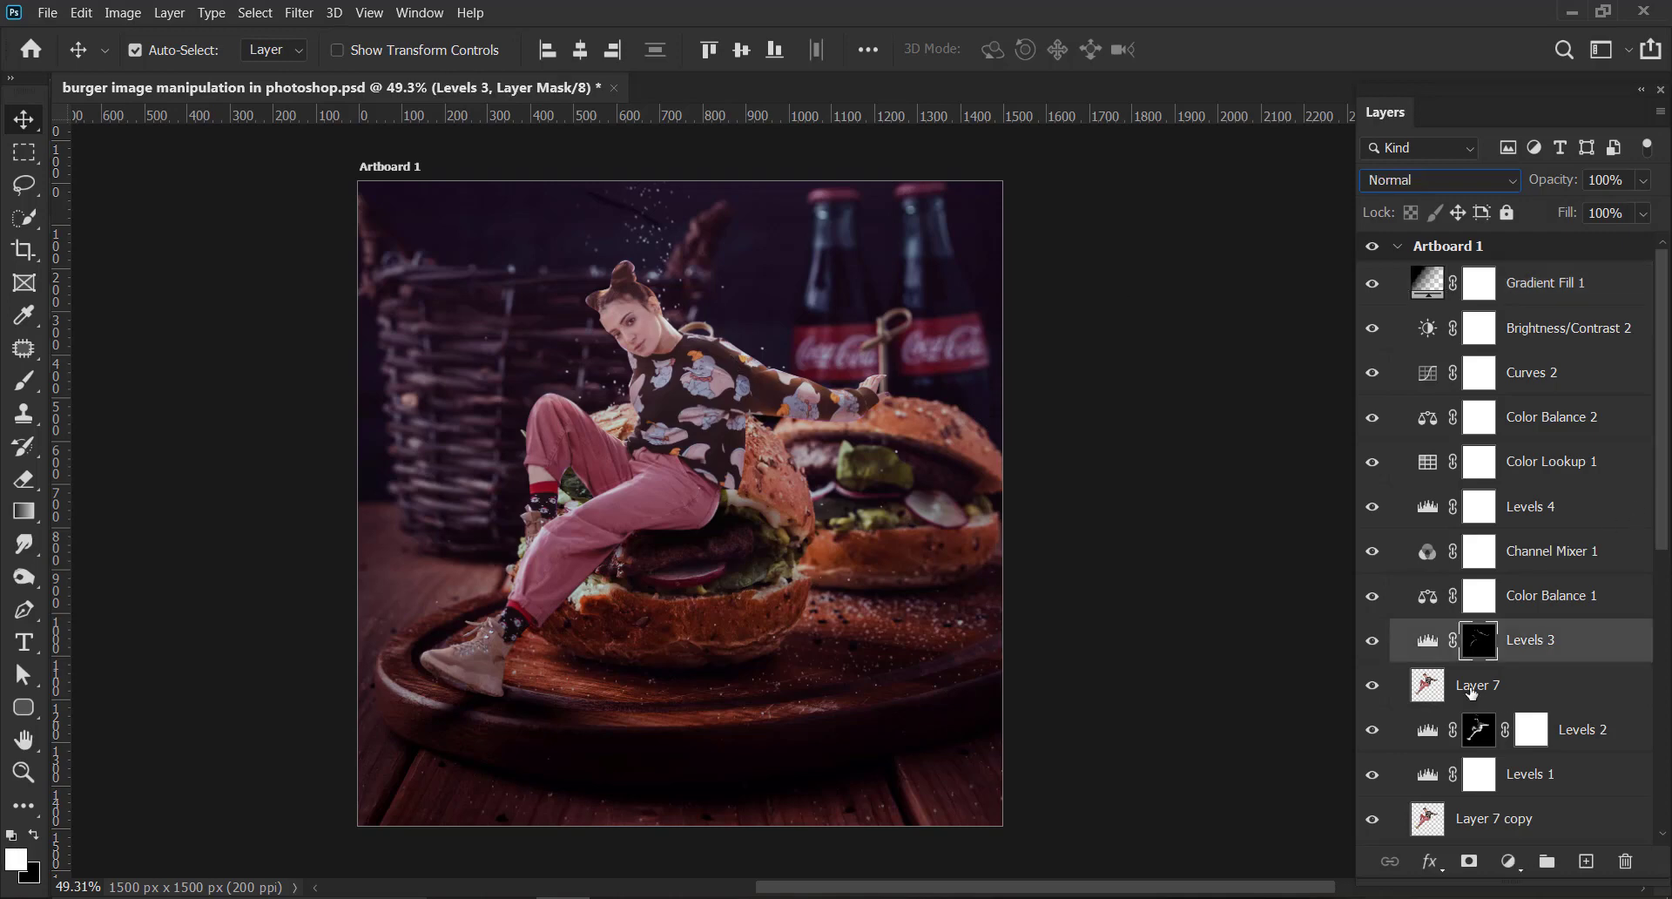
left_click(1445, 686)
left_click(1373, 685)
left_click(1373, 686)
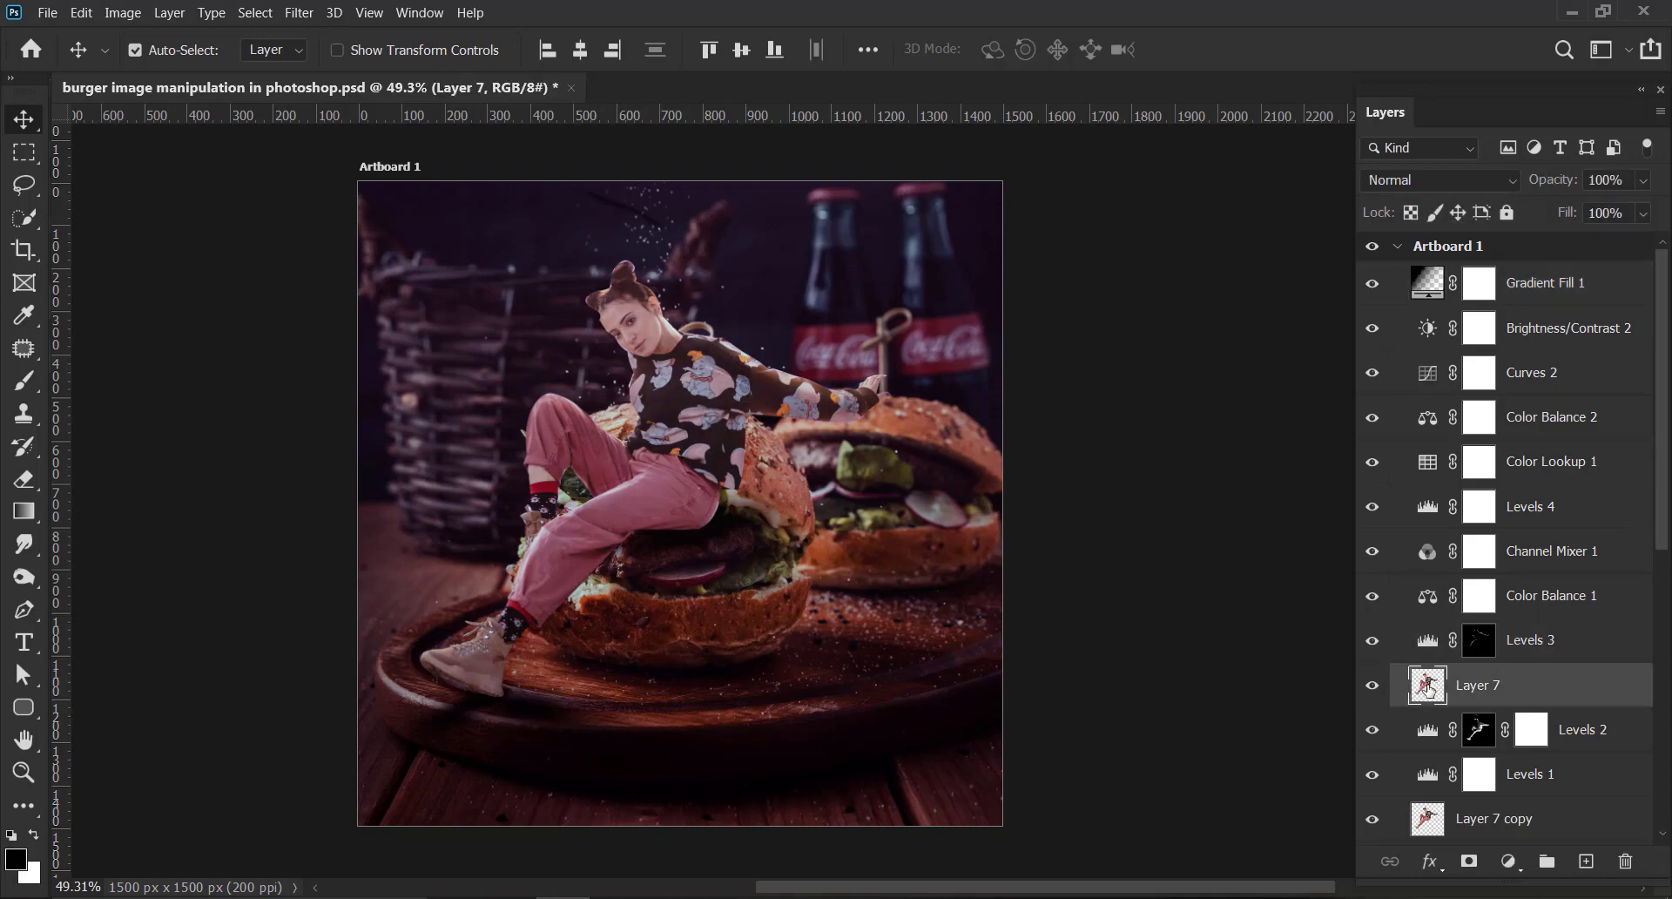
key("z")
left_click_drag(588, 275, 599, 405)
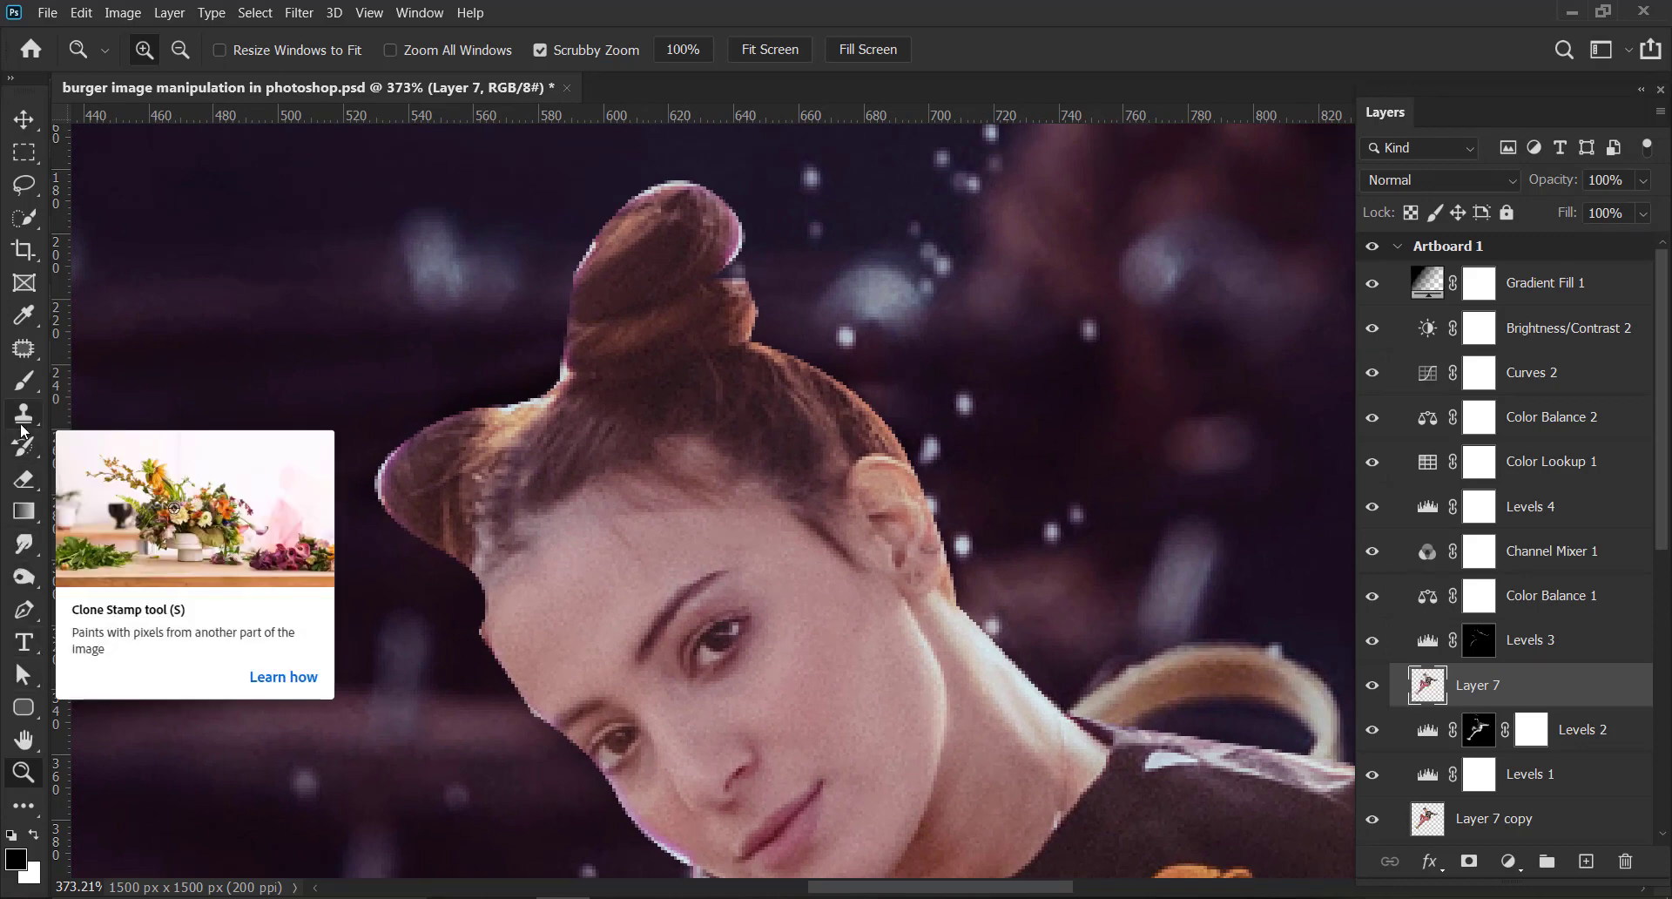
left_click(35, 583)
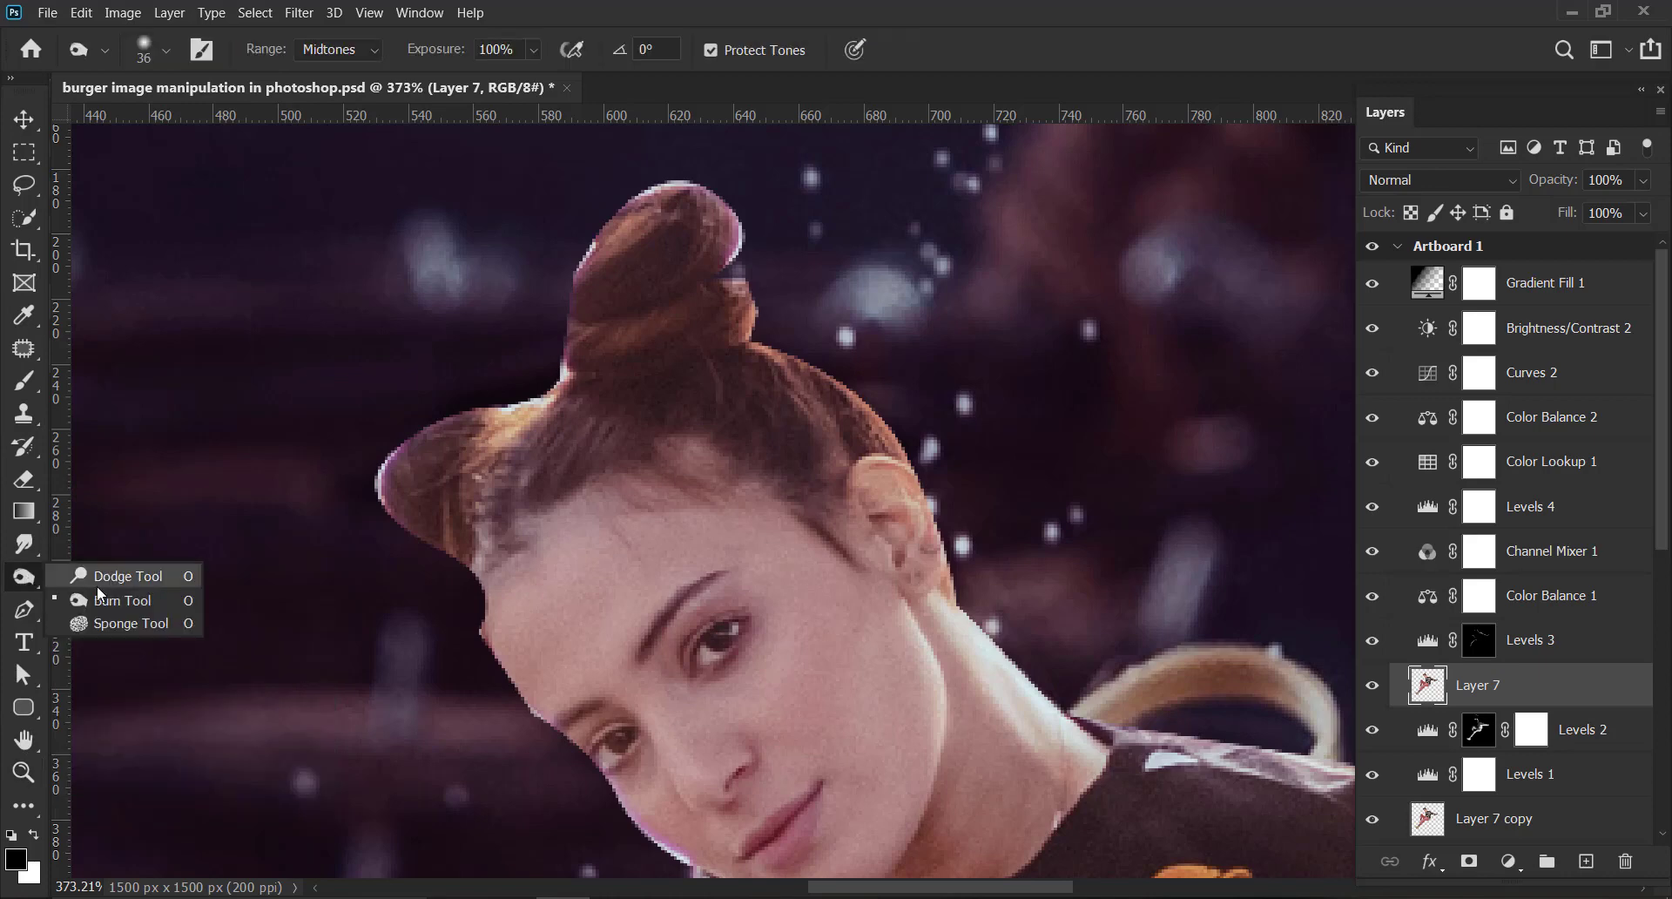
left_click(131, 601)
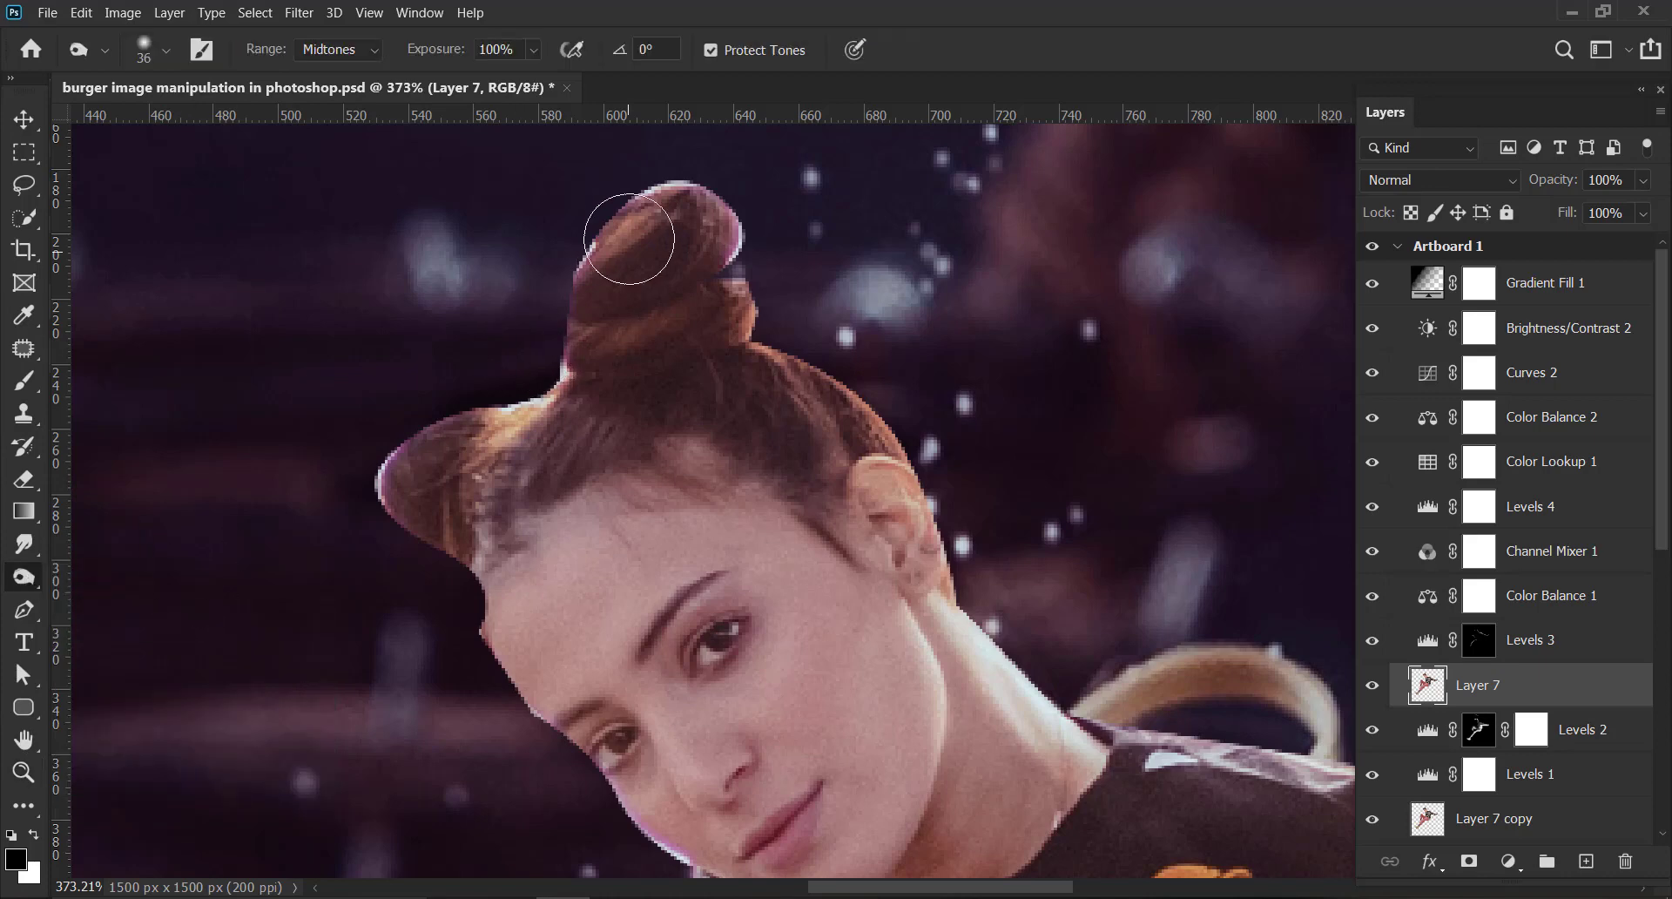
mouse_move(507, 423)
left_mouse_down()
mouse_move(558, 369)
mouse_move(520, 408)
mouse_move(588, 248)
mouse_move(668, 193)
mouse_move(643, 194)
mouse_move(686, 181)
mouse_move(718, 286)
mouse_move(657, 150)
mouse_move(492, 406)
mouse_move(442, 583)
mouse_move(449, 533)
left_mouse_up()
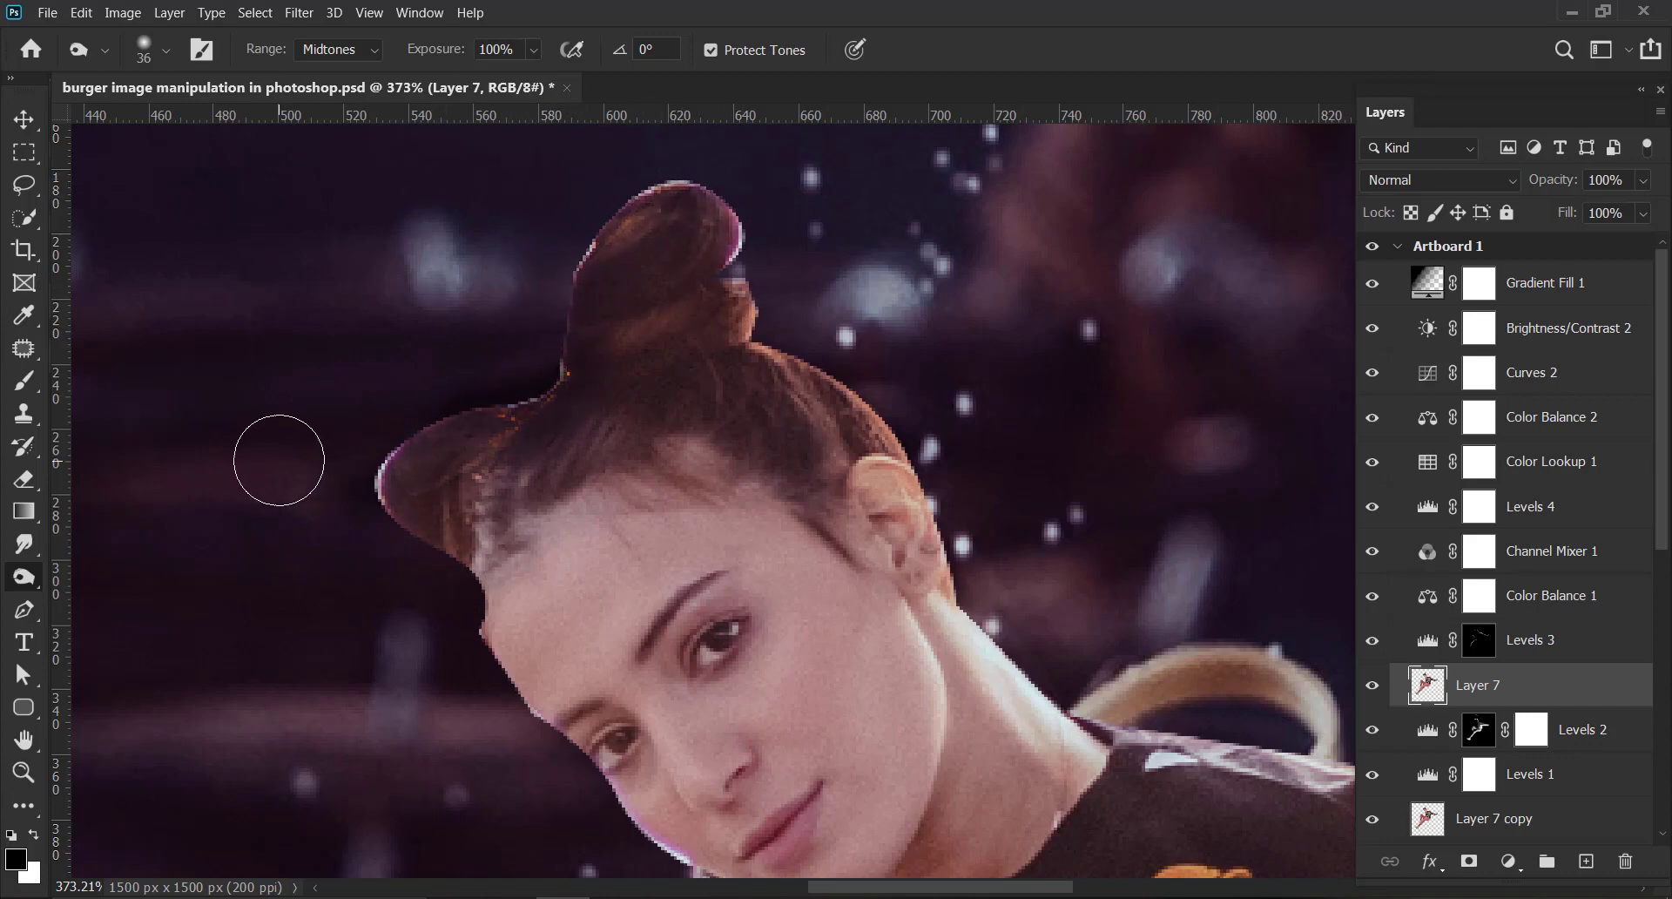
Reduce the Eraser brush to 7 px for cleaning the fringe around the hair buns on Layer 7.
left_click(24, 478)
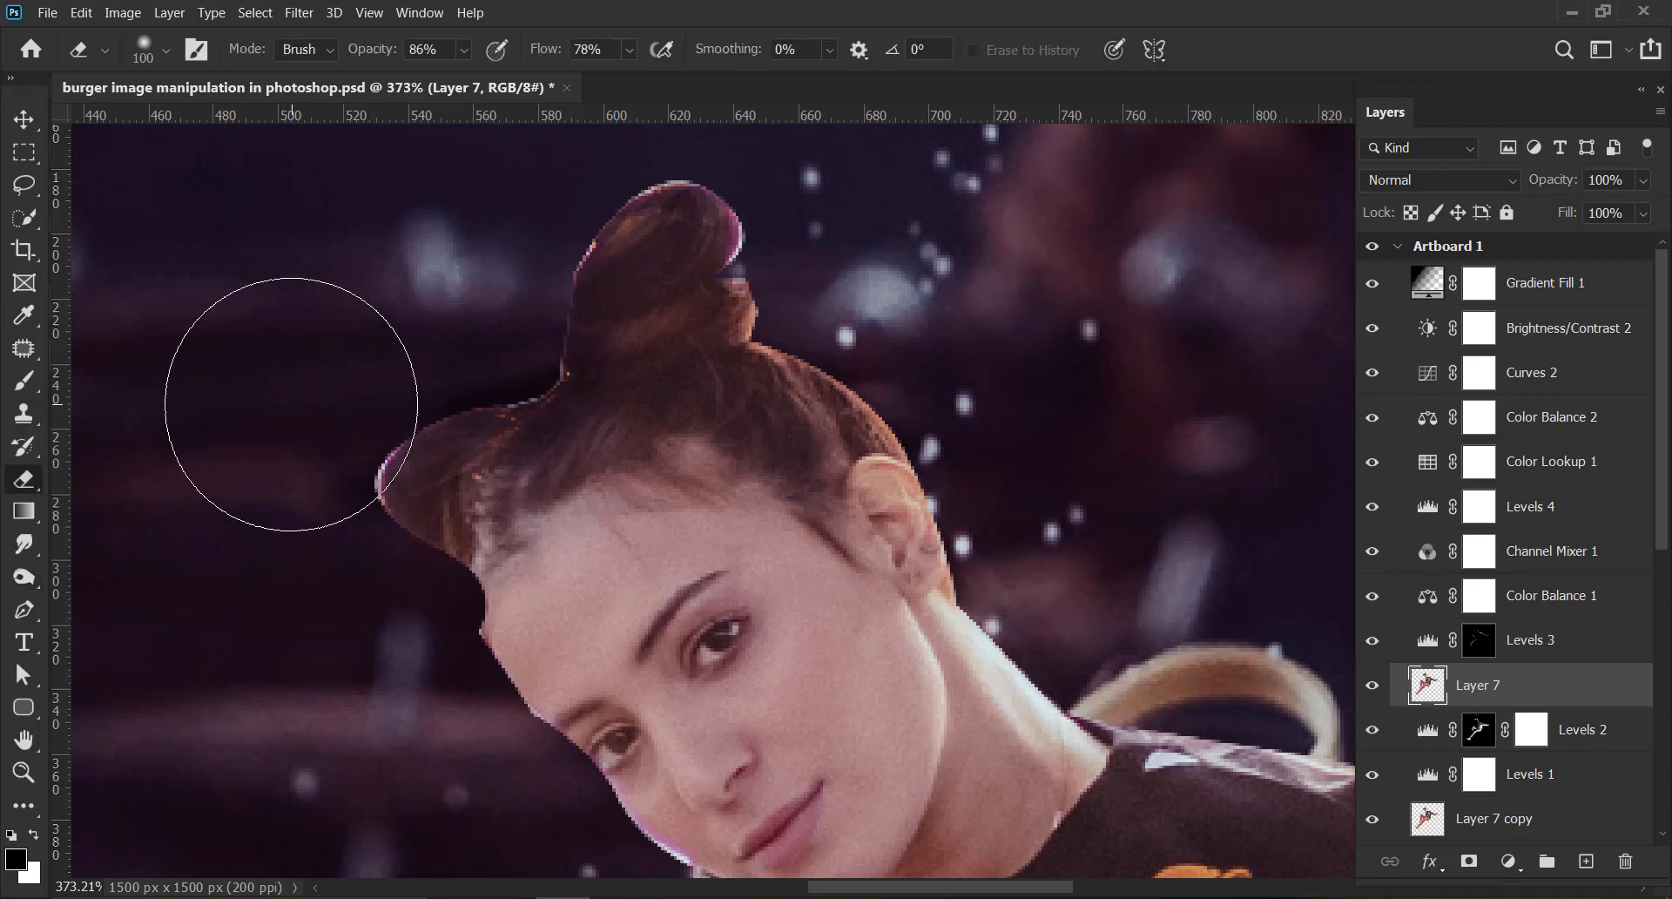
key("v")
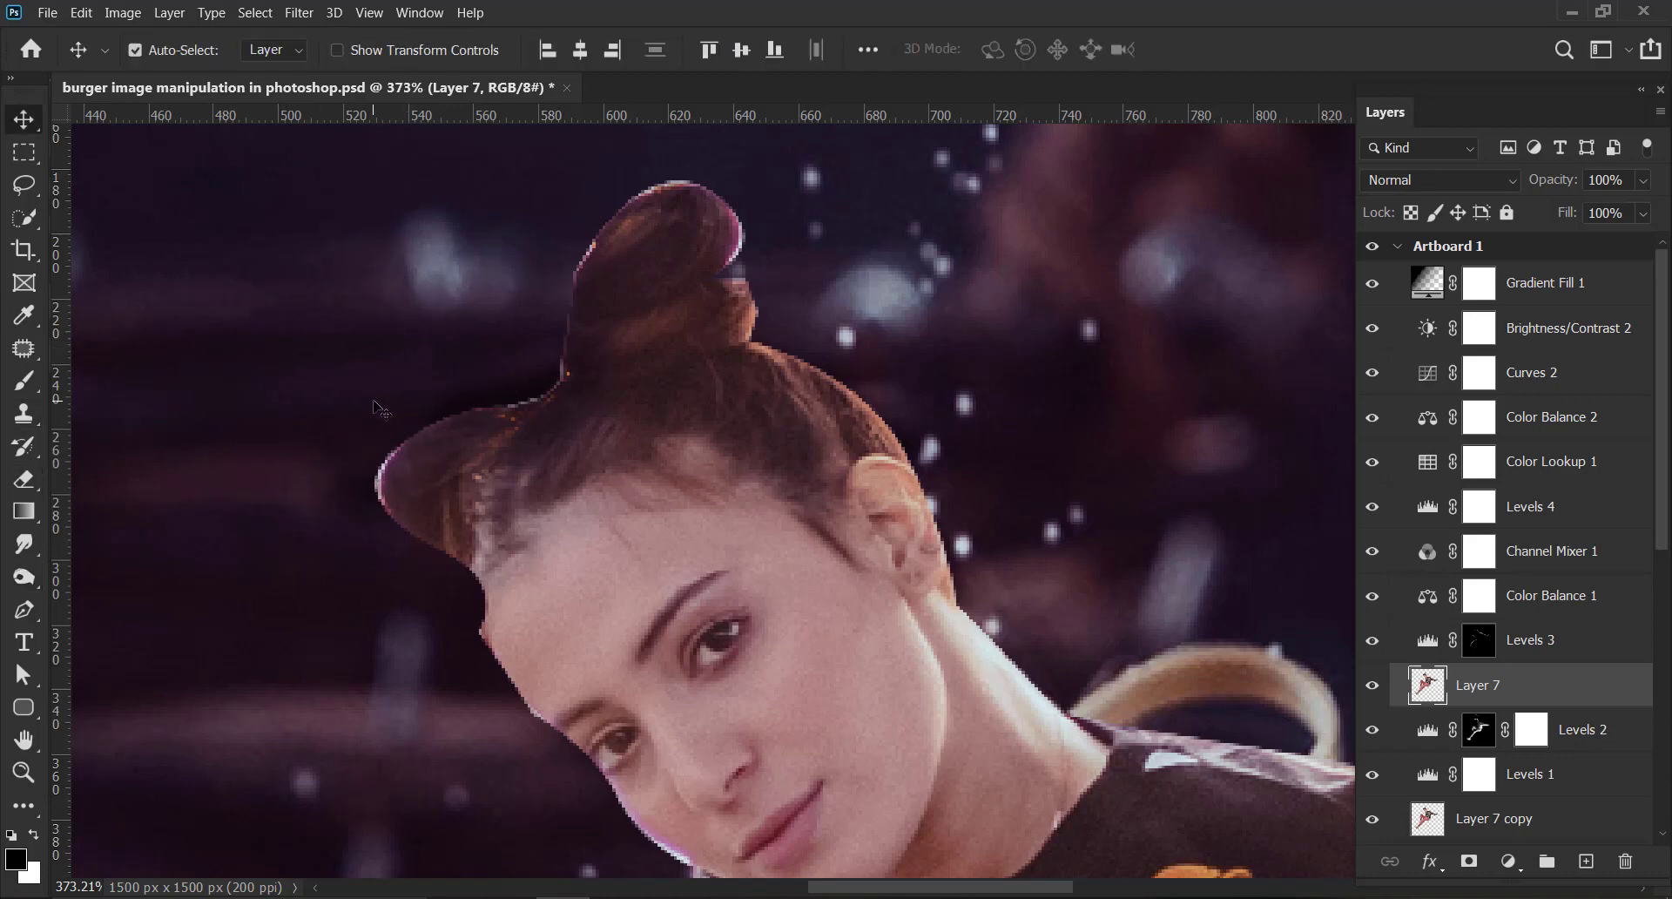
key("e")
key("bracketleft")
key("bracketleft")
key("bracketleft")
key("bracketleft")
key("bracketleft")
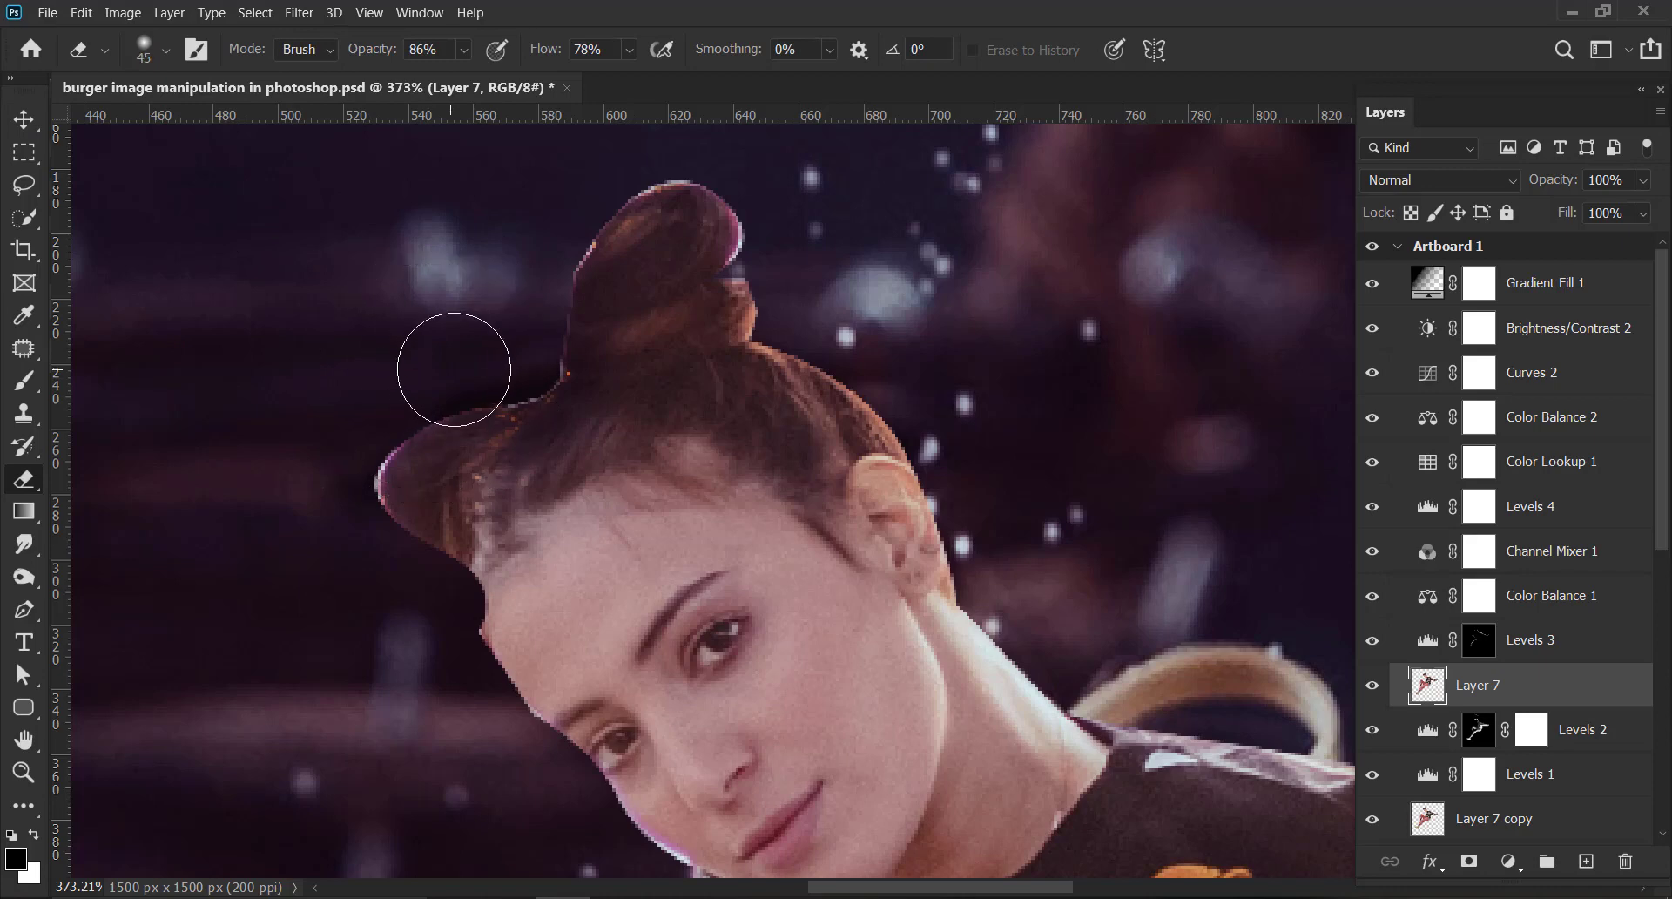
key("bracketleft")
key("bracketleft")
key("bracketleft")
key("bracketleft")
key("bracketleft")
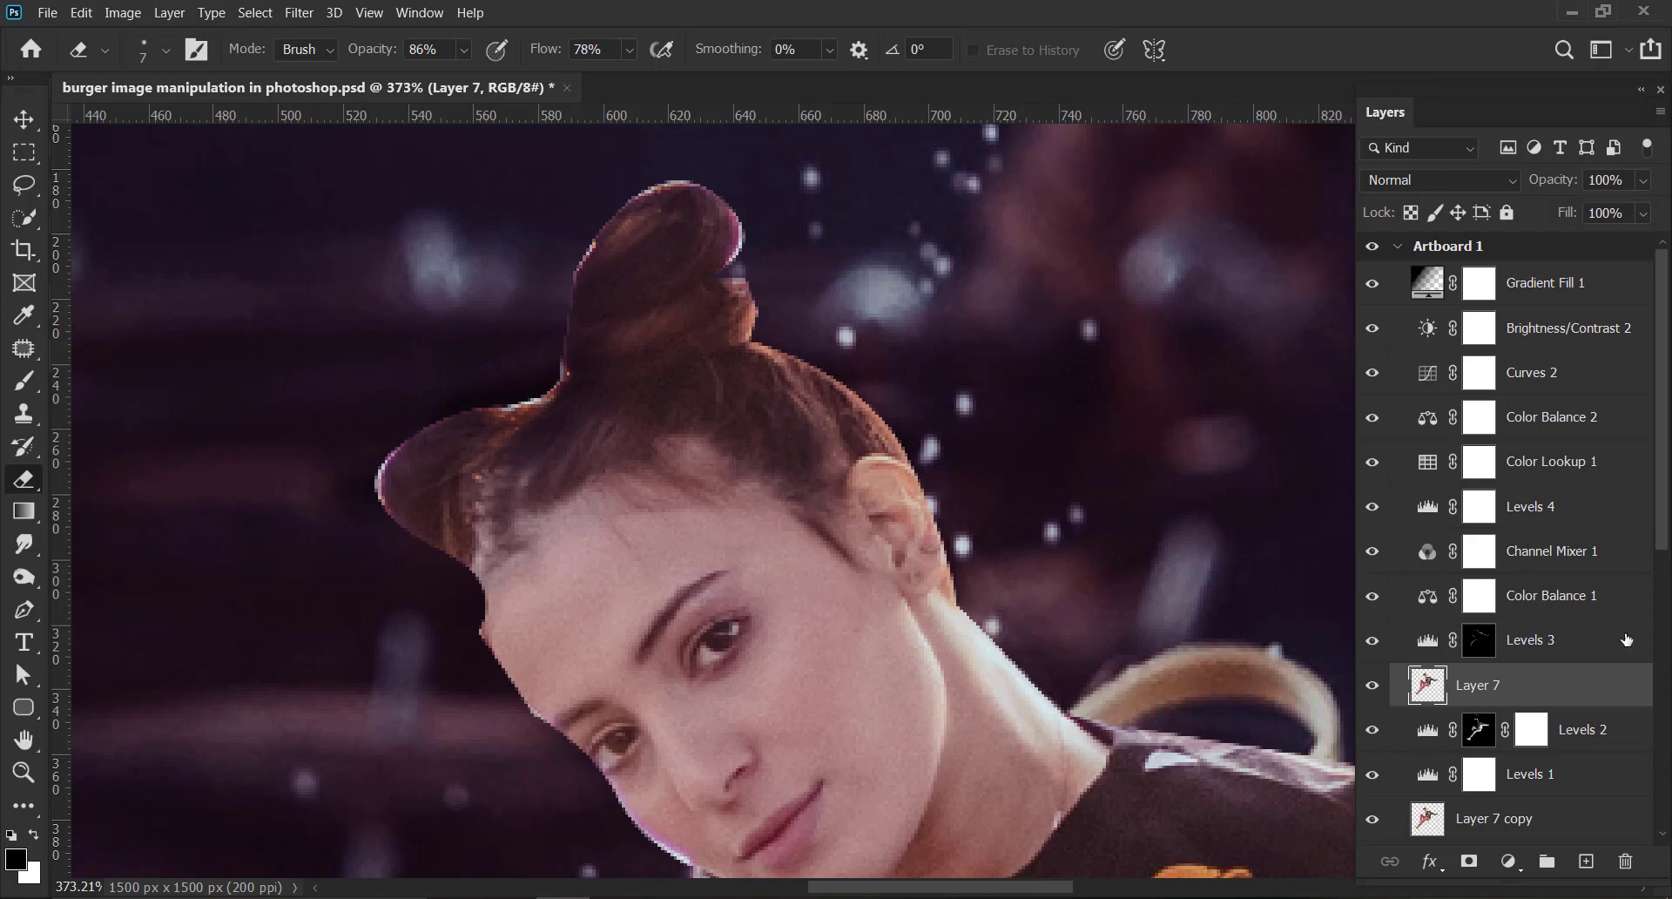
left_click(1437, 821)
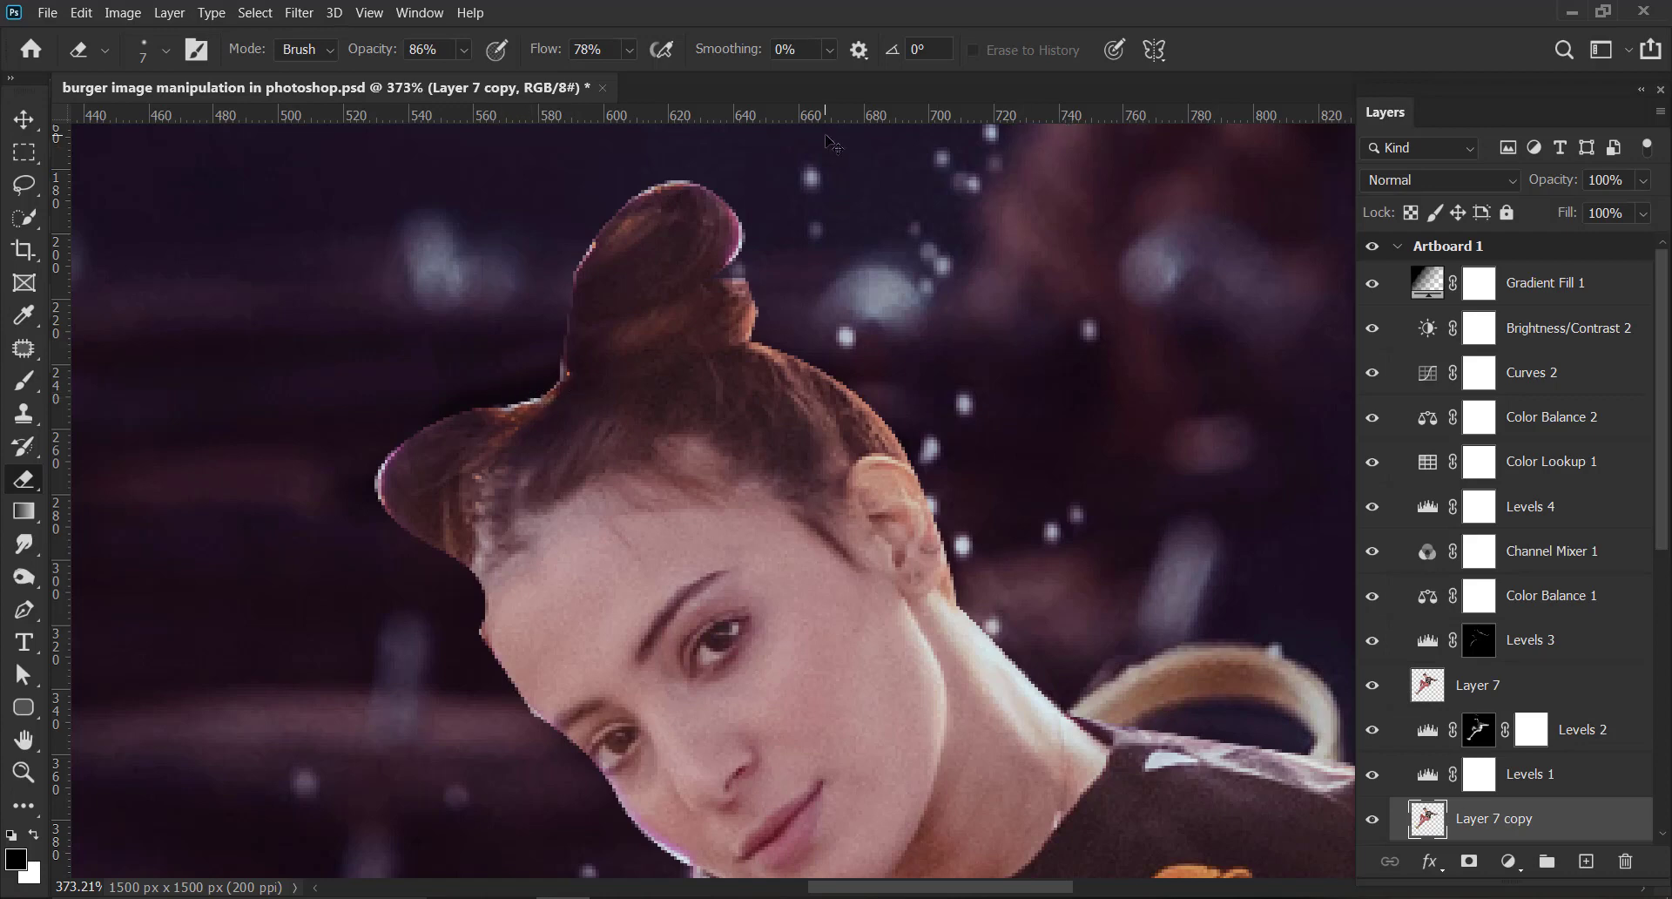
left_click(18, 120)
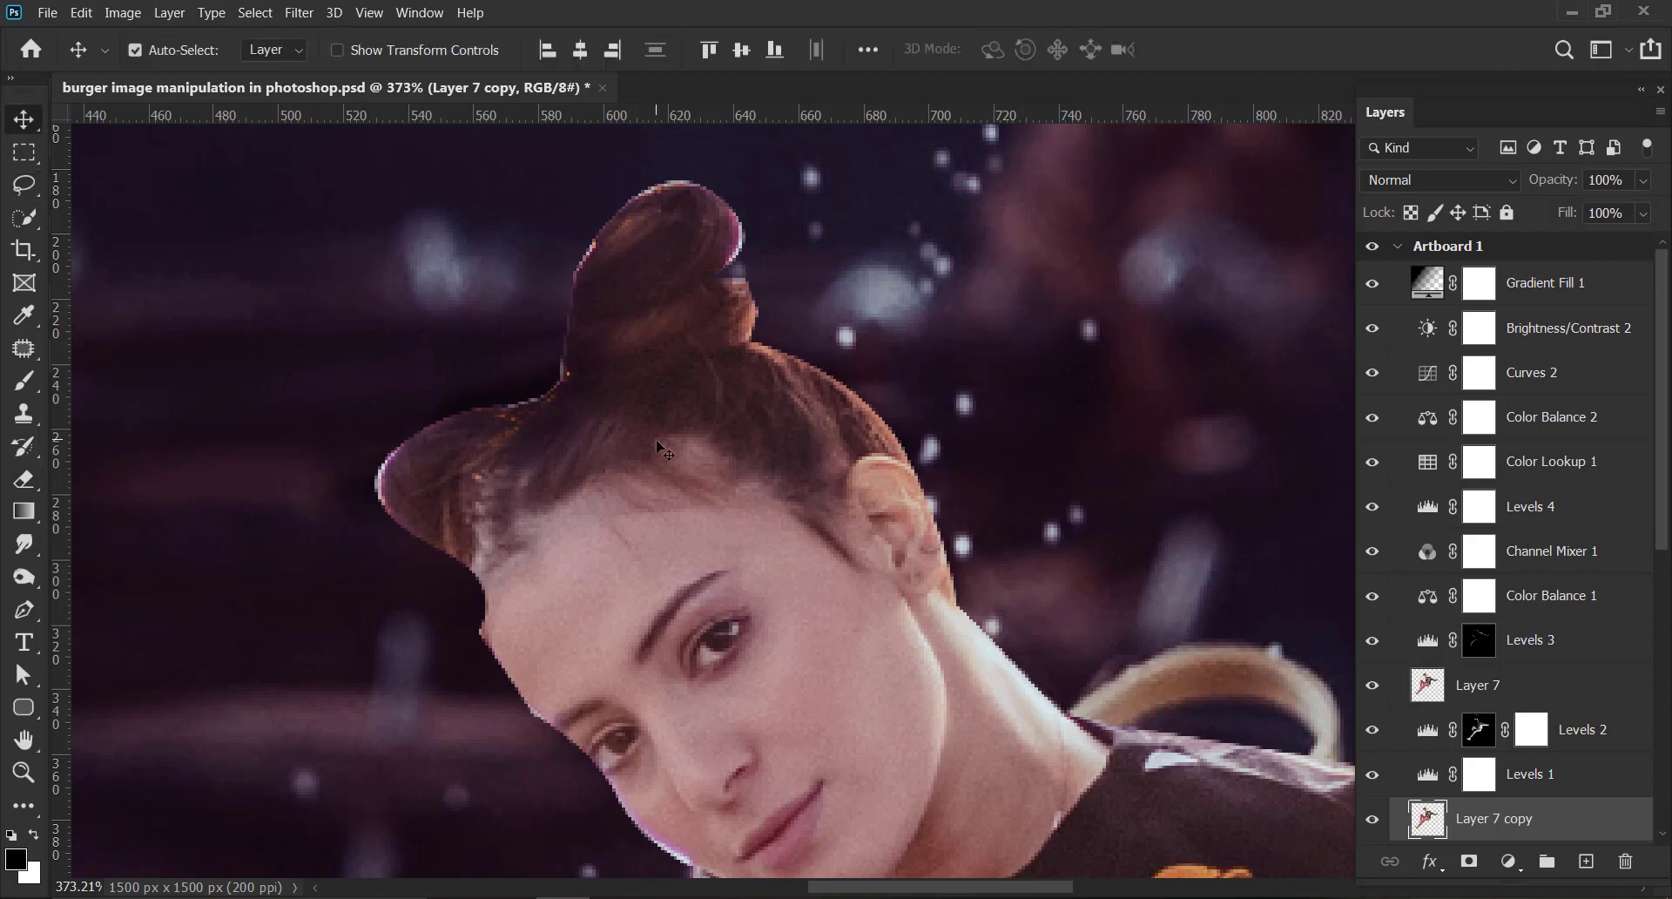
left_click(660, 447)
left_click(1433, 687)
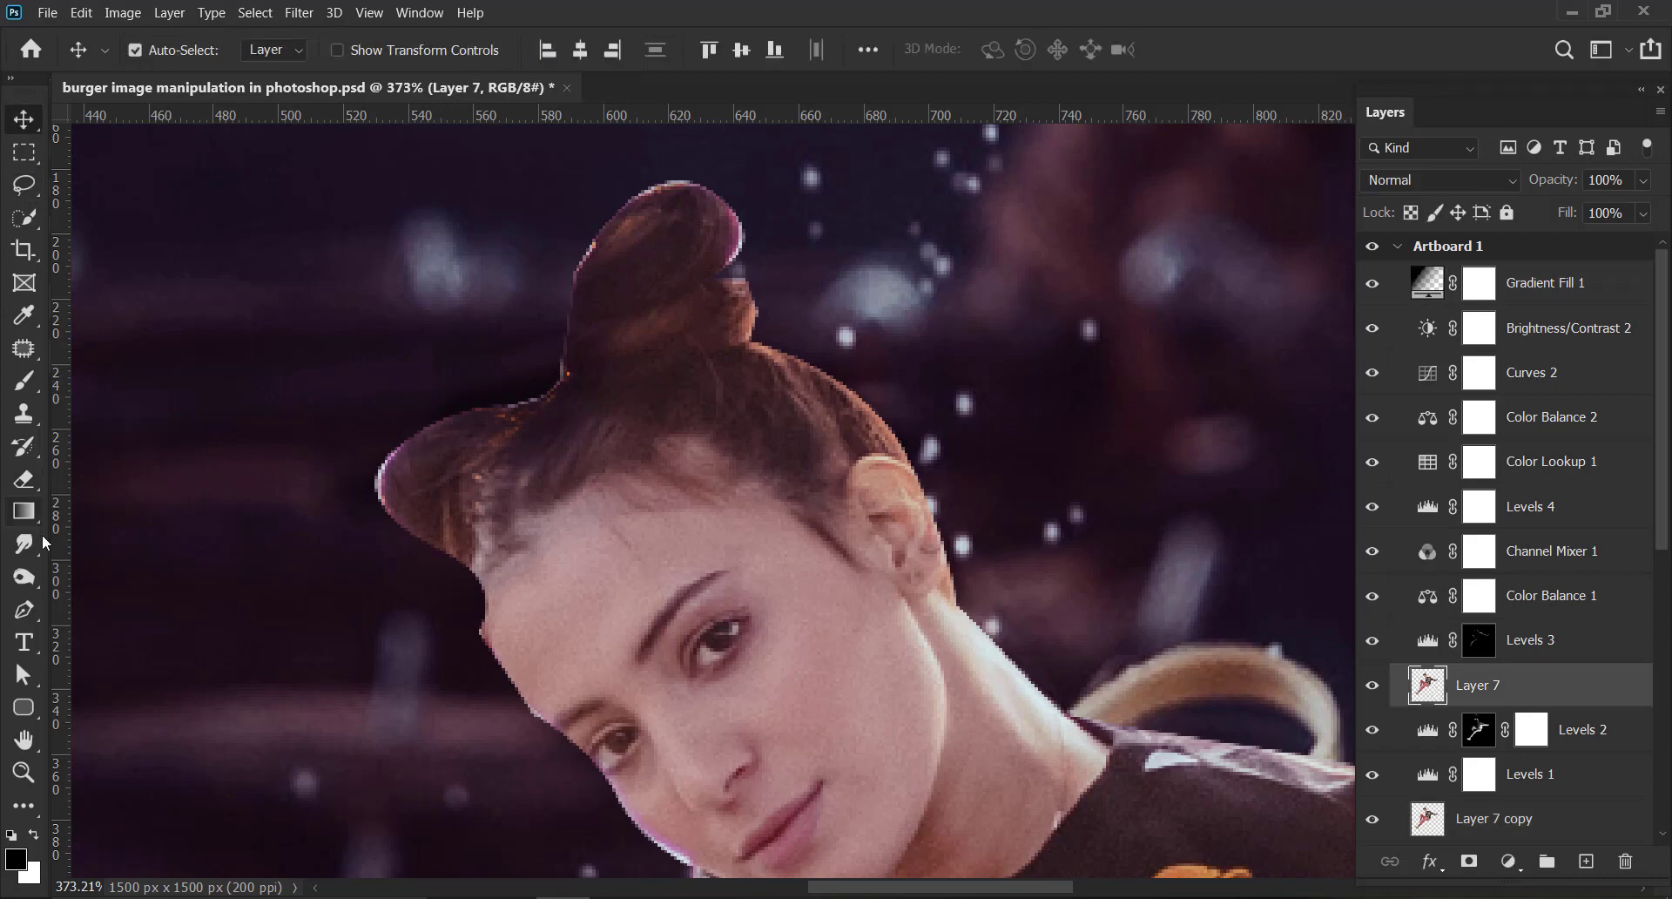
Set the Clone Stamp brush to 9 px and try it on the front hair bun's edge on Layer 7.
left_click(24, 413)
key("bracketleft")
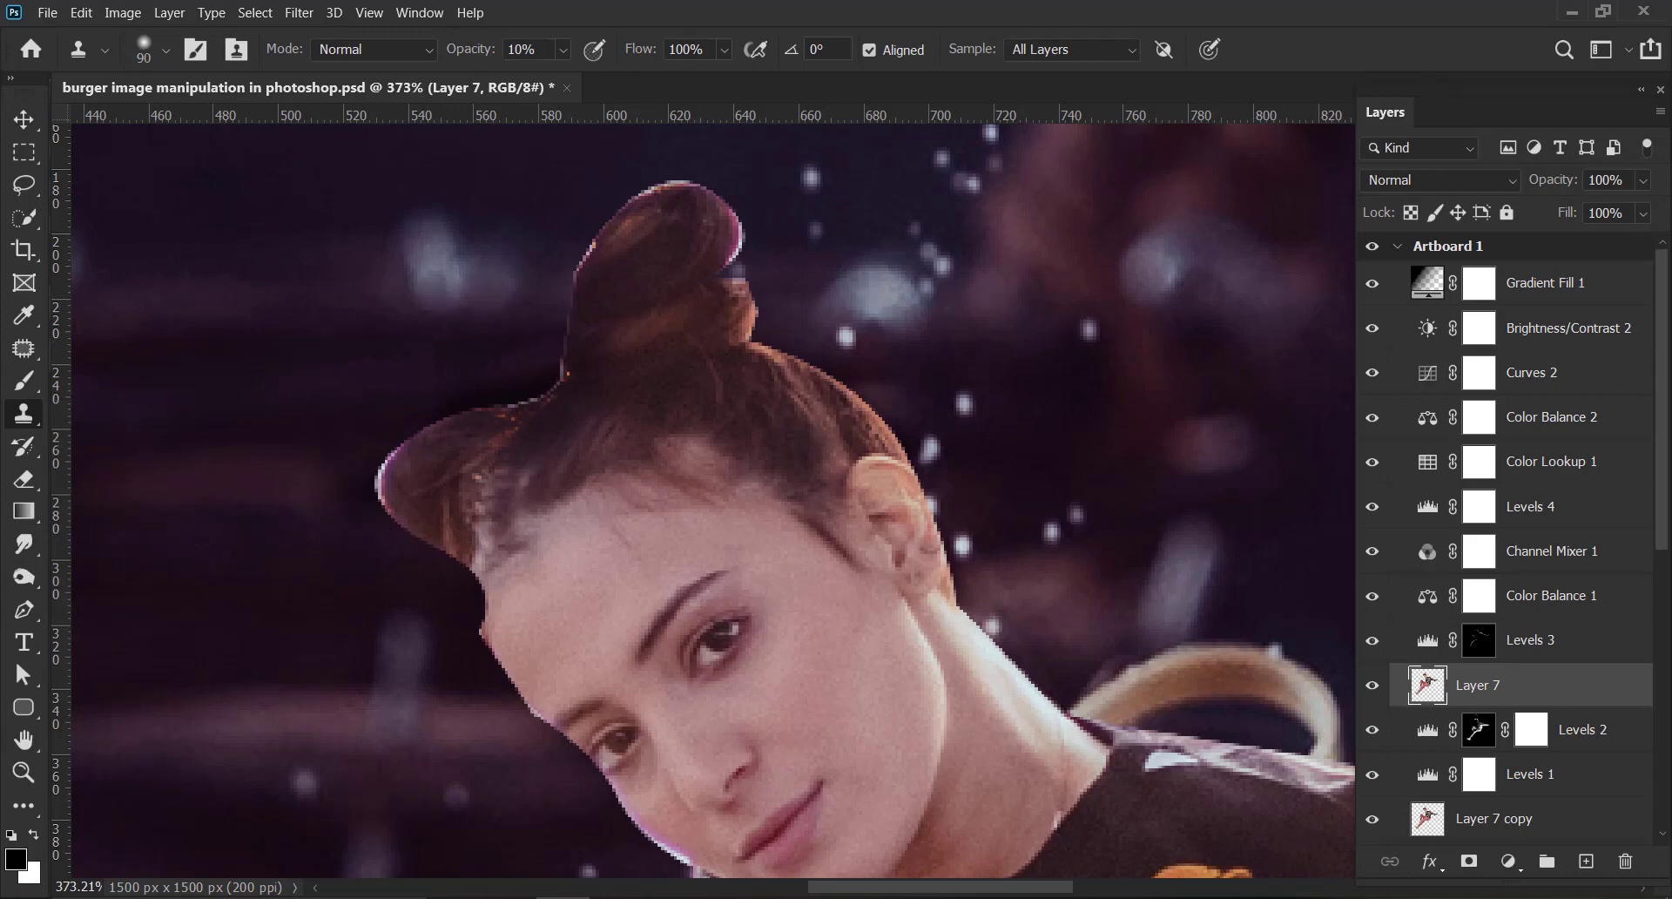
key("bracketleft")
key("bracketleft")
key("bracketleft")
key("bracketleft")
key("bracketleft")
key("bracketleft")
key("bracketleft")
key("bracketleft")
key("bracketleft")
left_click(394, 464)
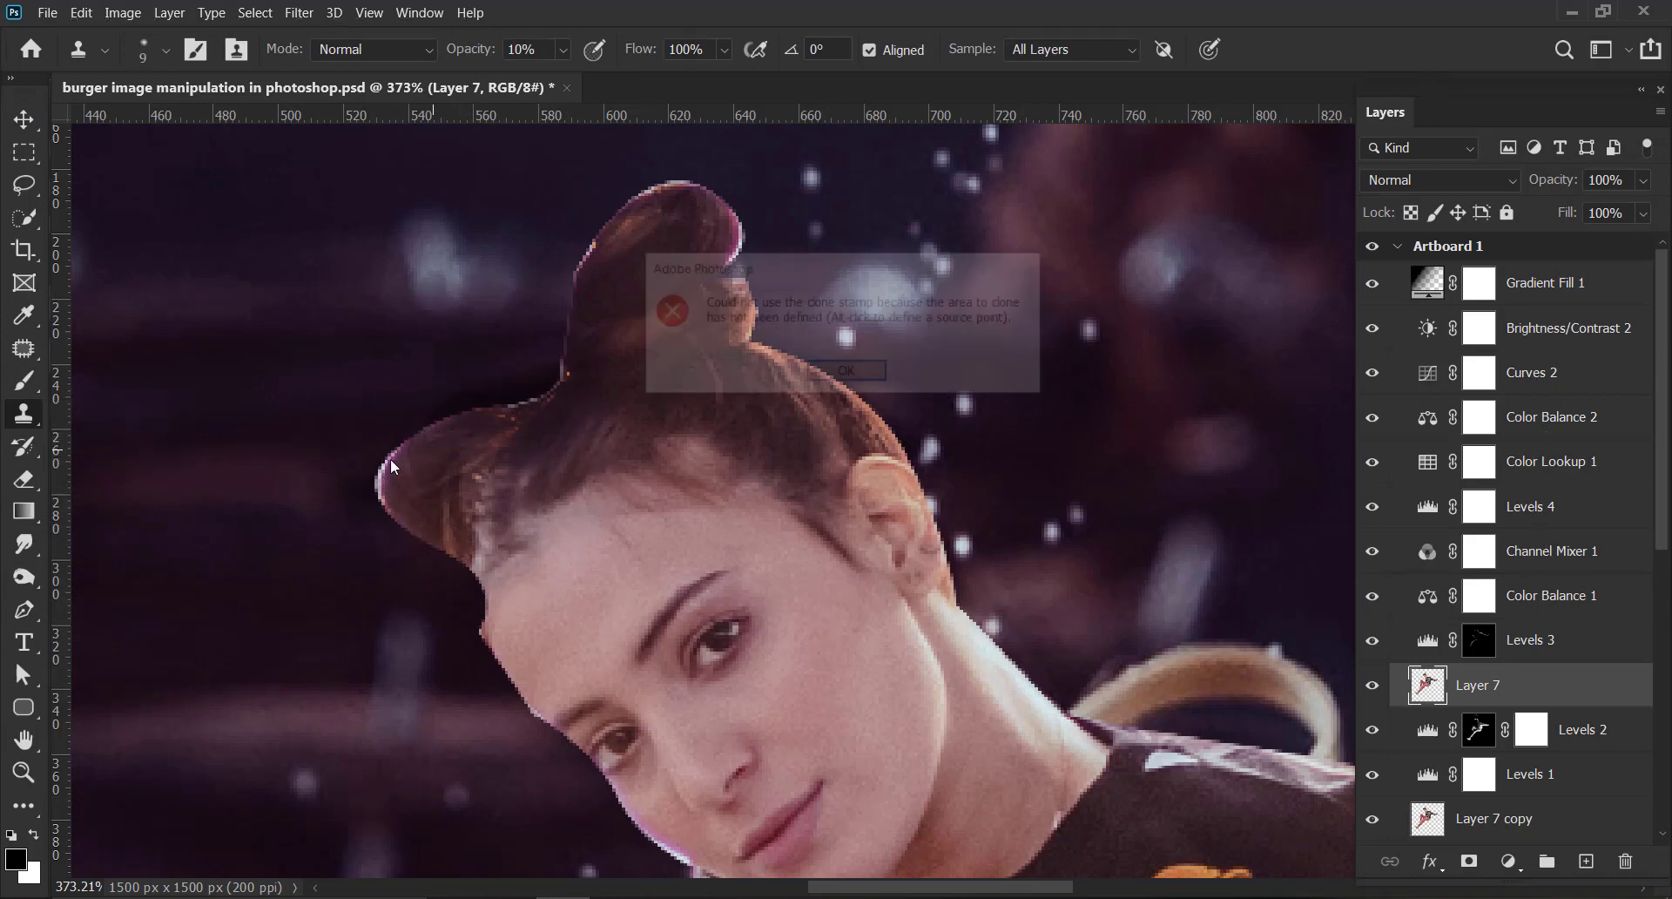
left_click(847, 372)
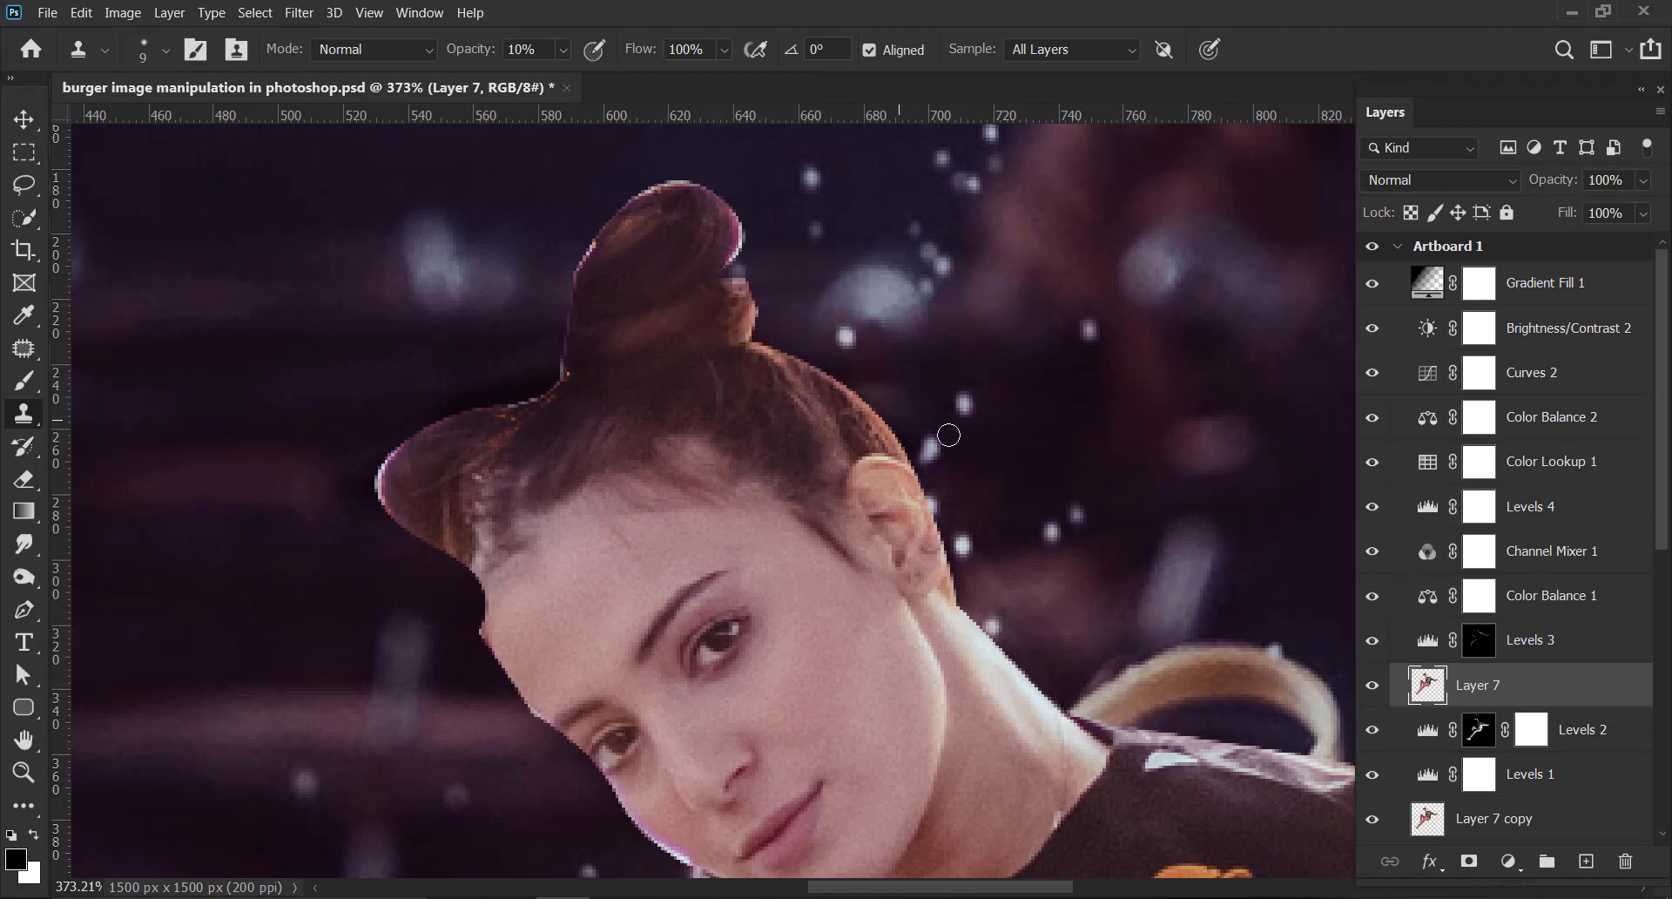
Add an empty layer above Layer 7, and clone hair over the front bun's bright fringe on Layer 7 at 100% opacity.
left_click(1586, 860)
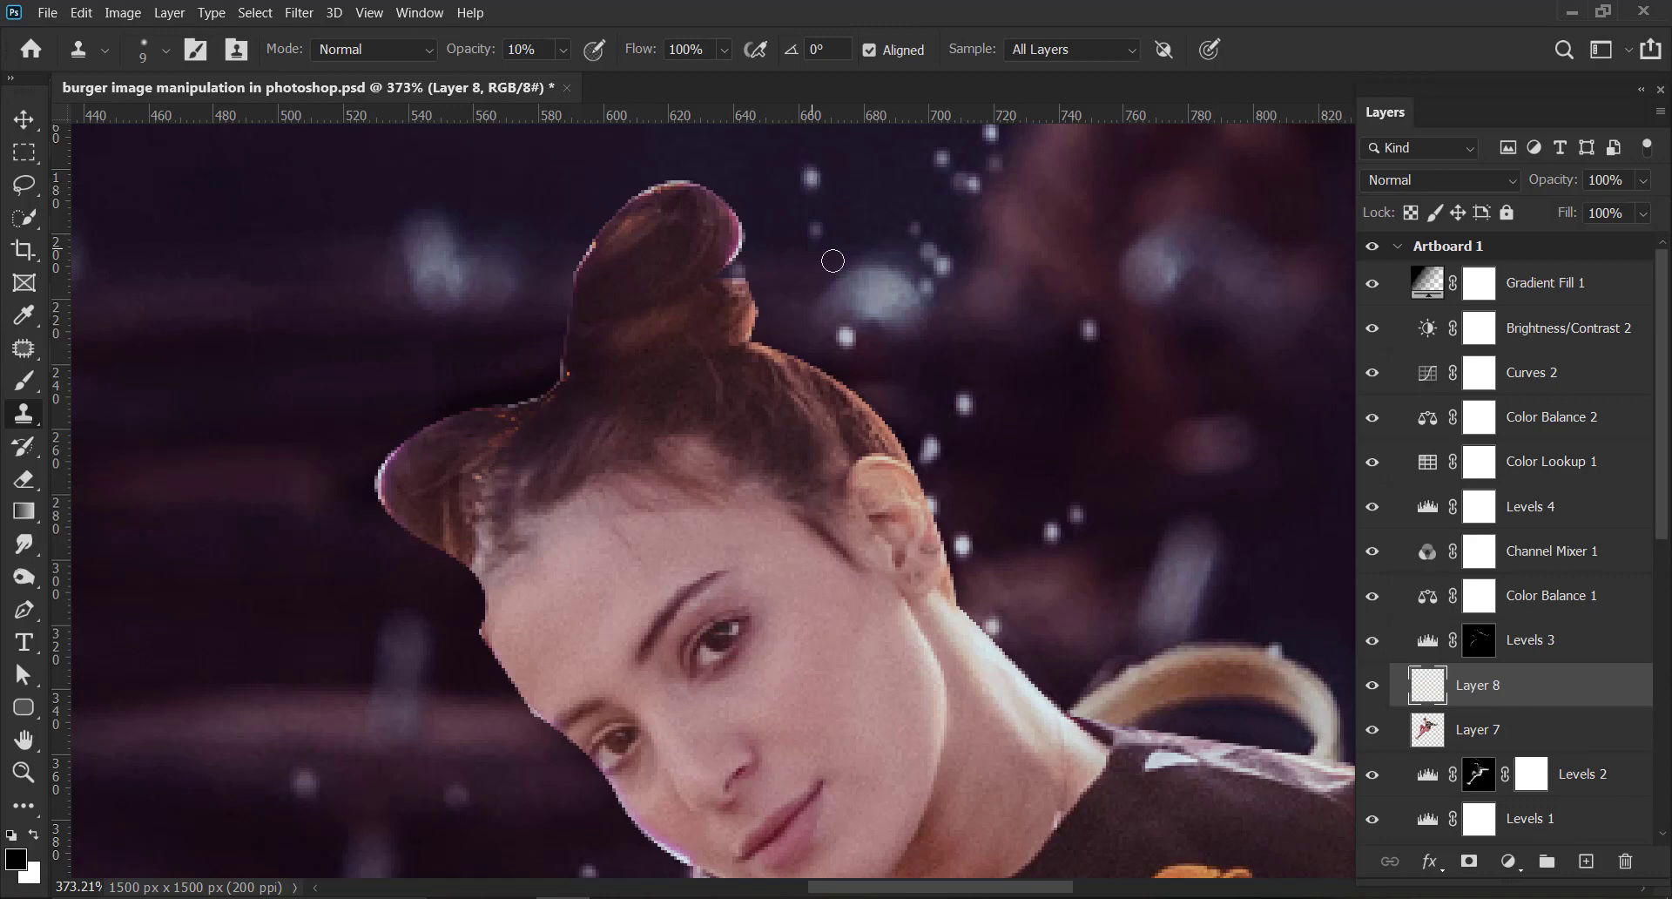
left_click(1419, 739)
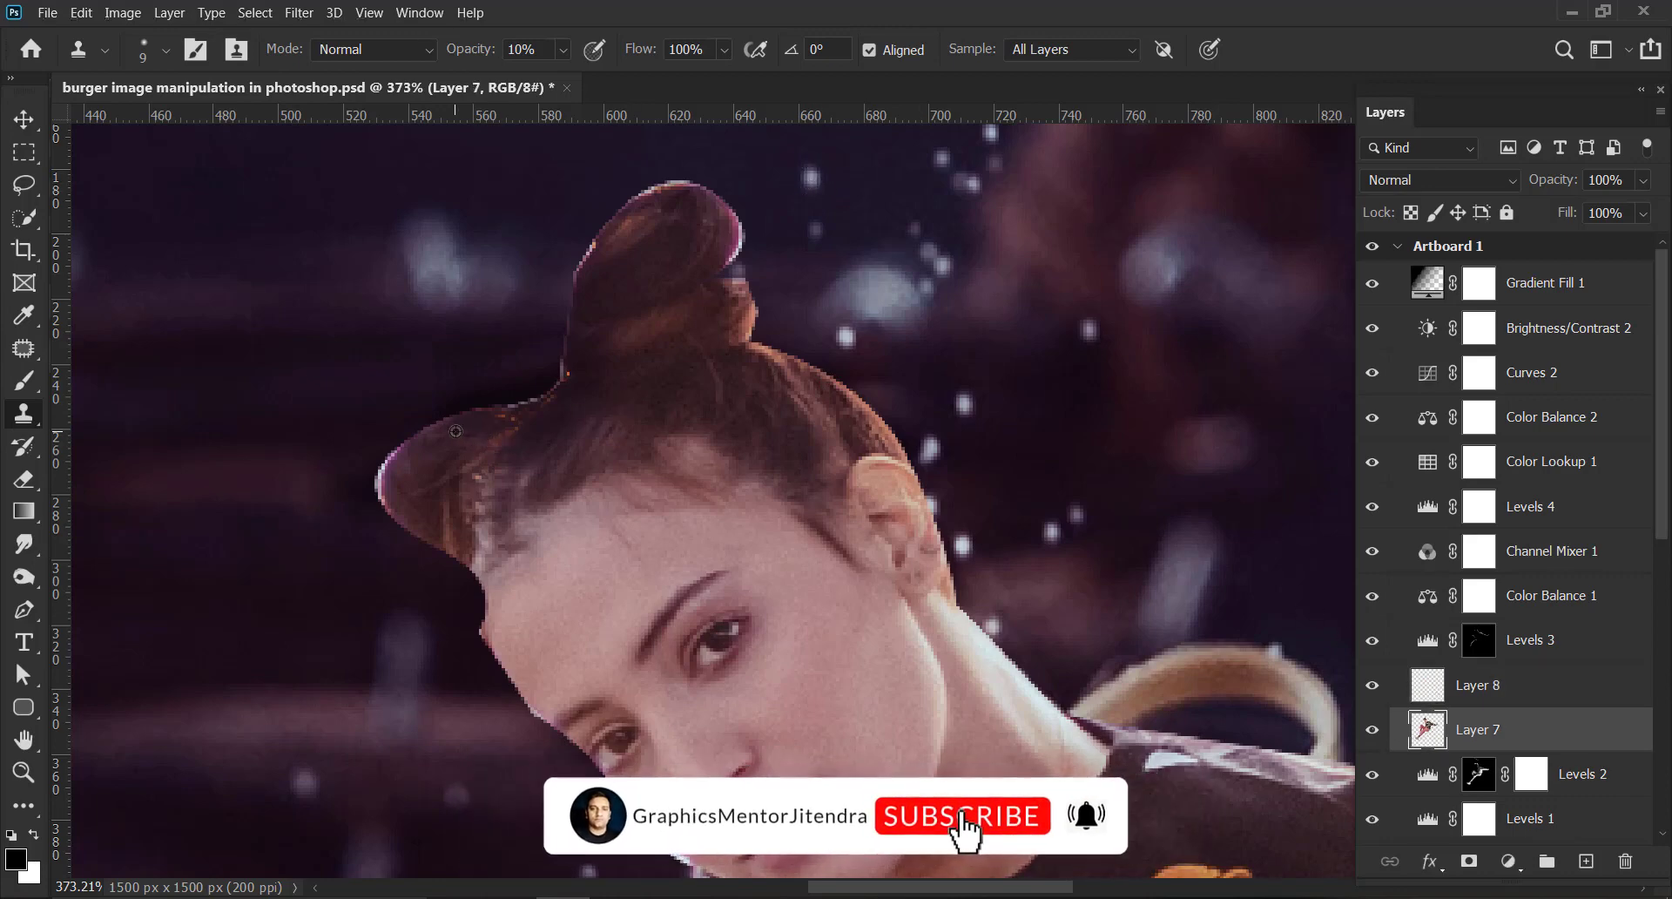
key("0")
left_click(413, 446, "alt")
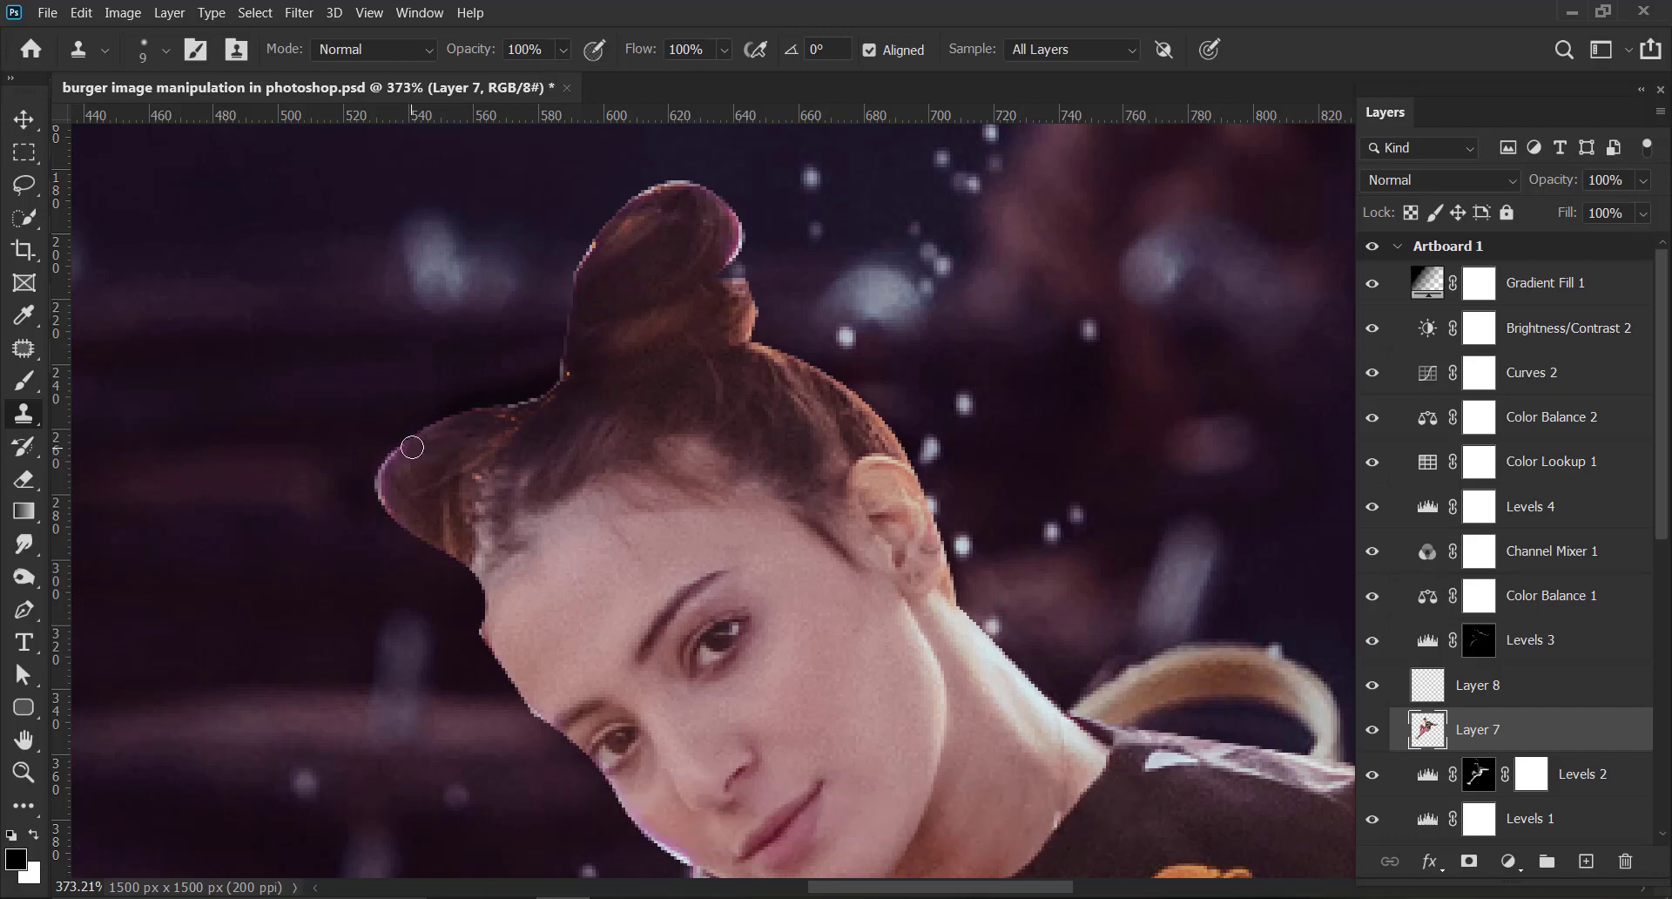
left_click_drag(393, 452, 393, 506)
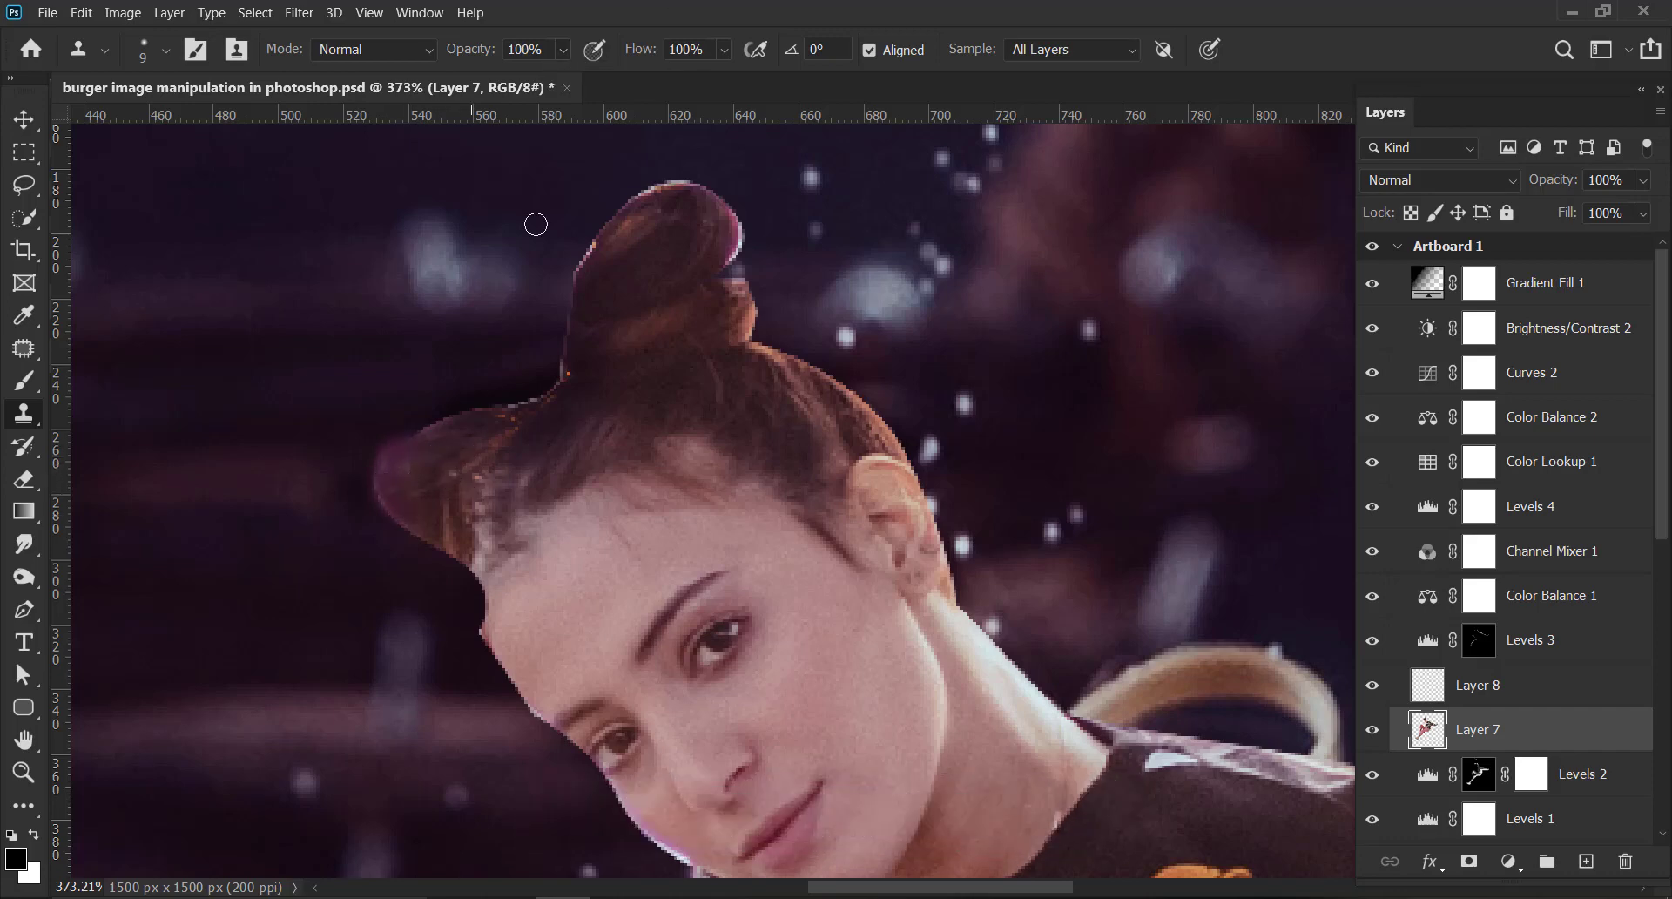
Lower the Clone Stamp opacity to 82% and clone hair over the fringe from the front bun up to the upper bun.
left_click(564, 50)
left_click_drag(589, 76, 565, 77)
mouse_move(479, 543)
left_mouse_down()
mouse_move(463, 496)
mouse_move(492, 477)
mouse_move(507, 409)
mouse_move(578, 374)
mouse_move(574, 387)
left_mouse_up()
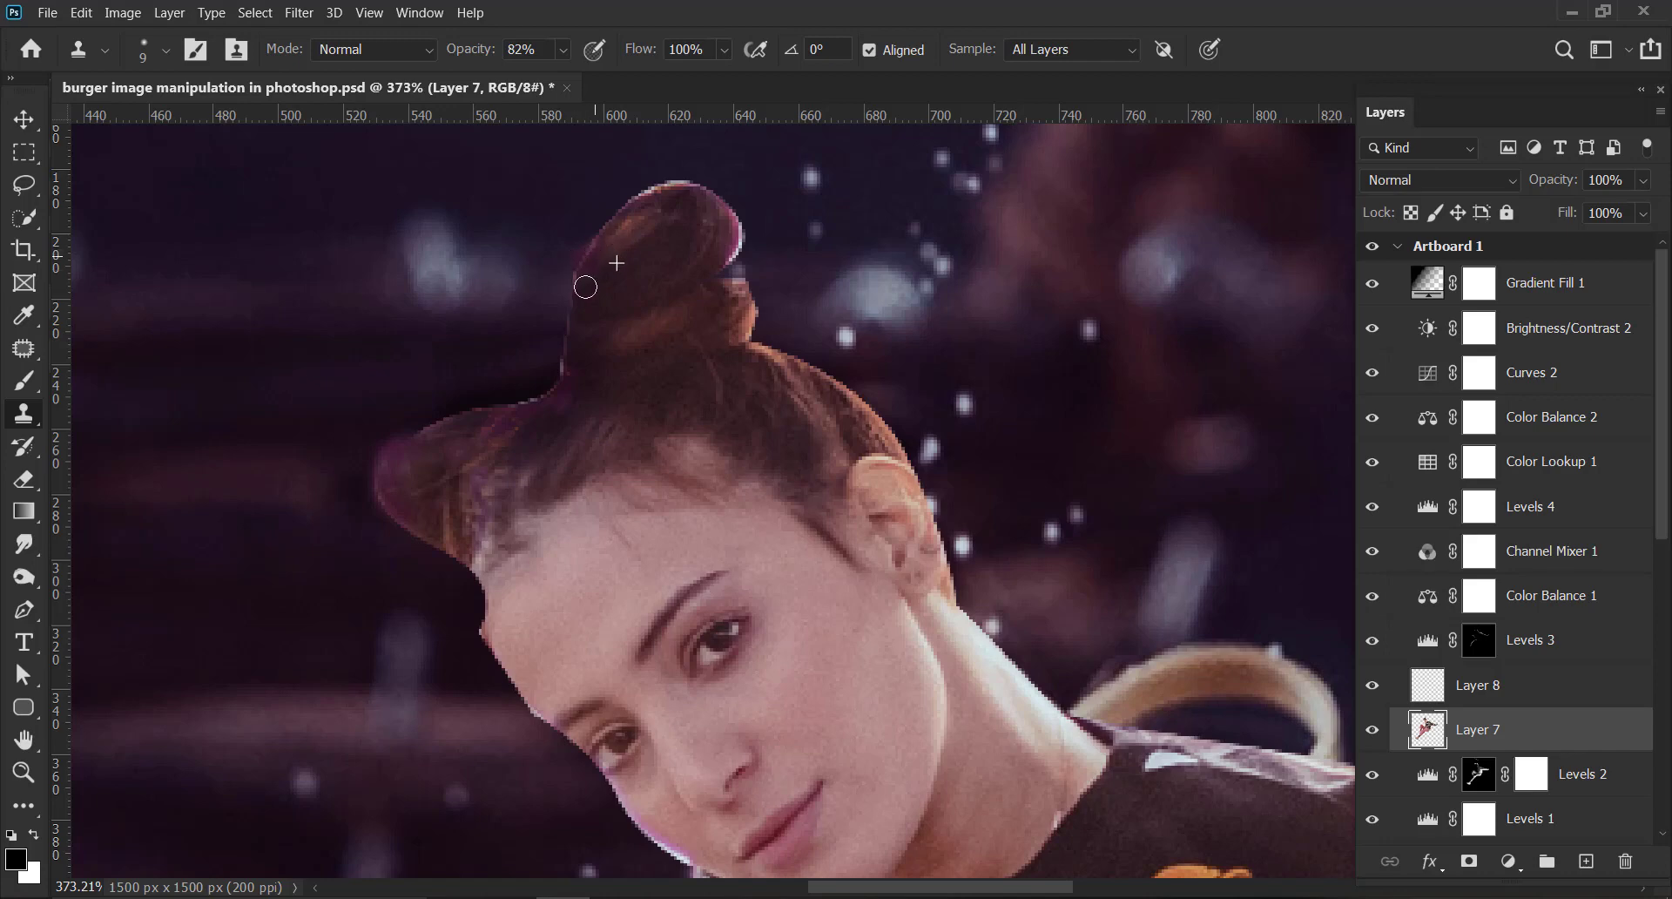